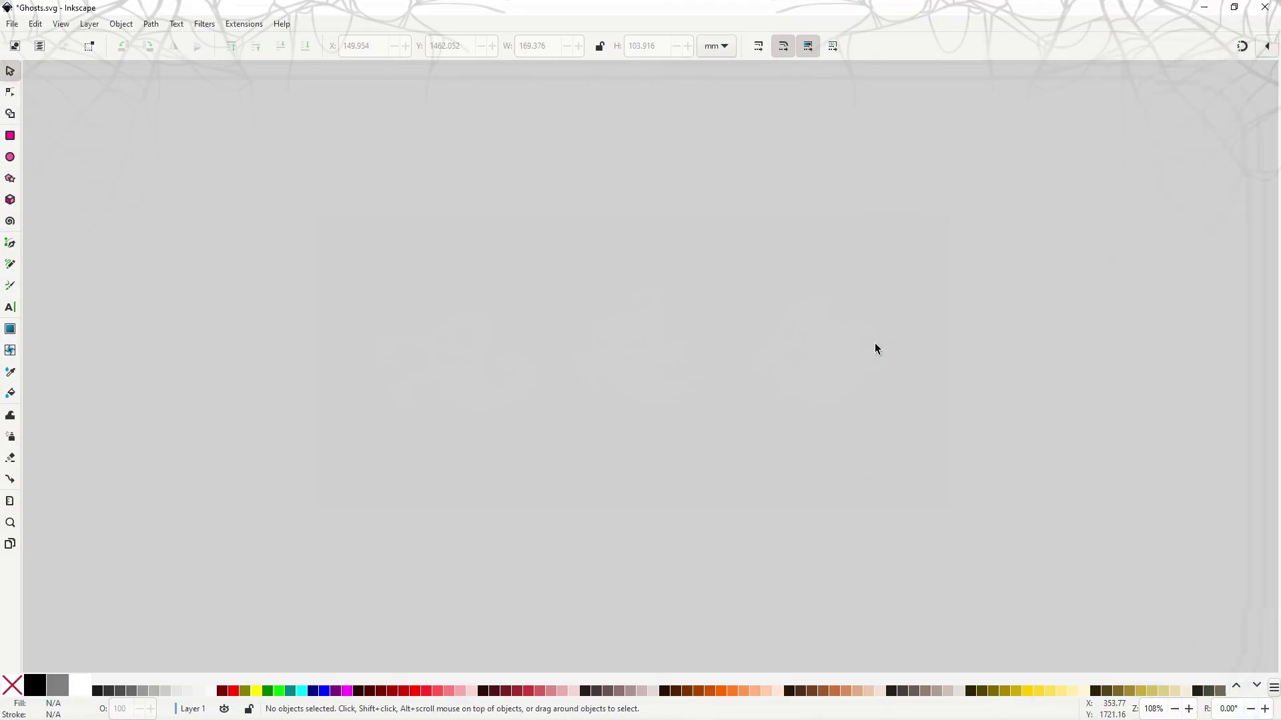
Draw the ghost's body as a closed straight-segment path with the Pen tool, with its tail spiralling inward on the right-hand side
key("b")
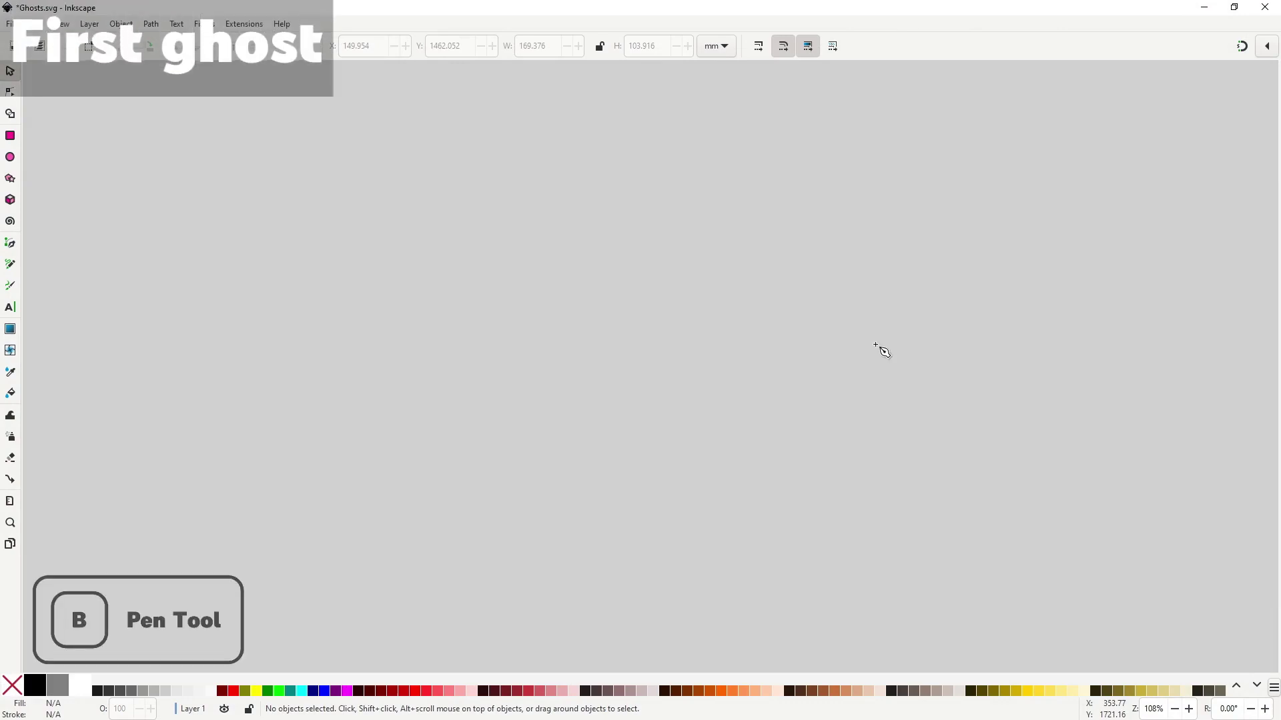
left_click(680, 205)
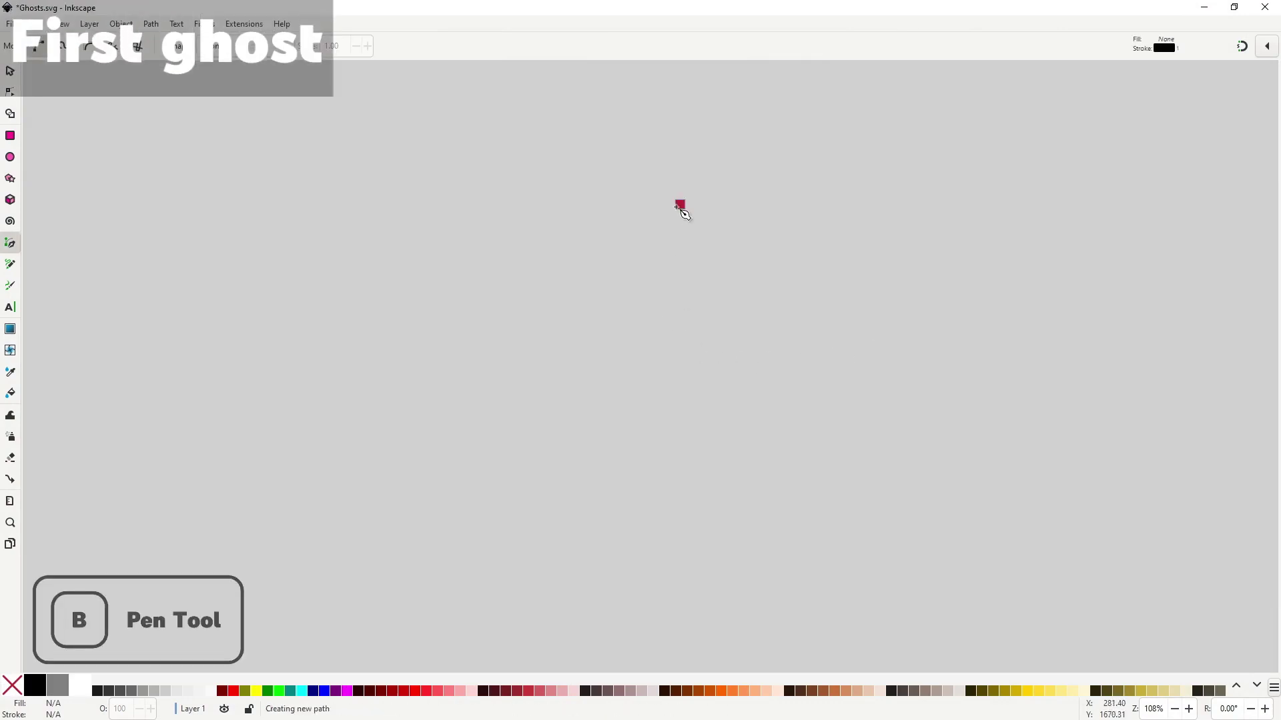
left_click(517, 334)
left_click(696, 489)
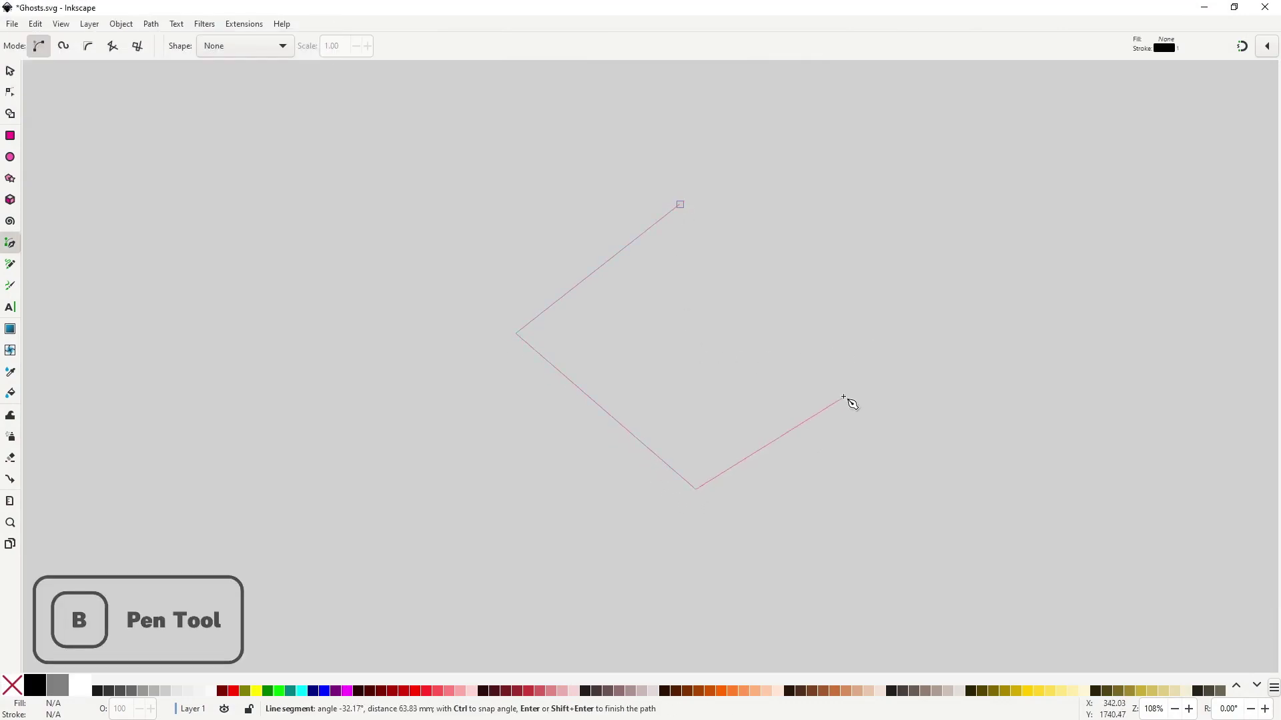
left_click(844, 384)
left_click(739, 312)
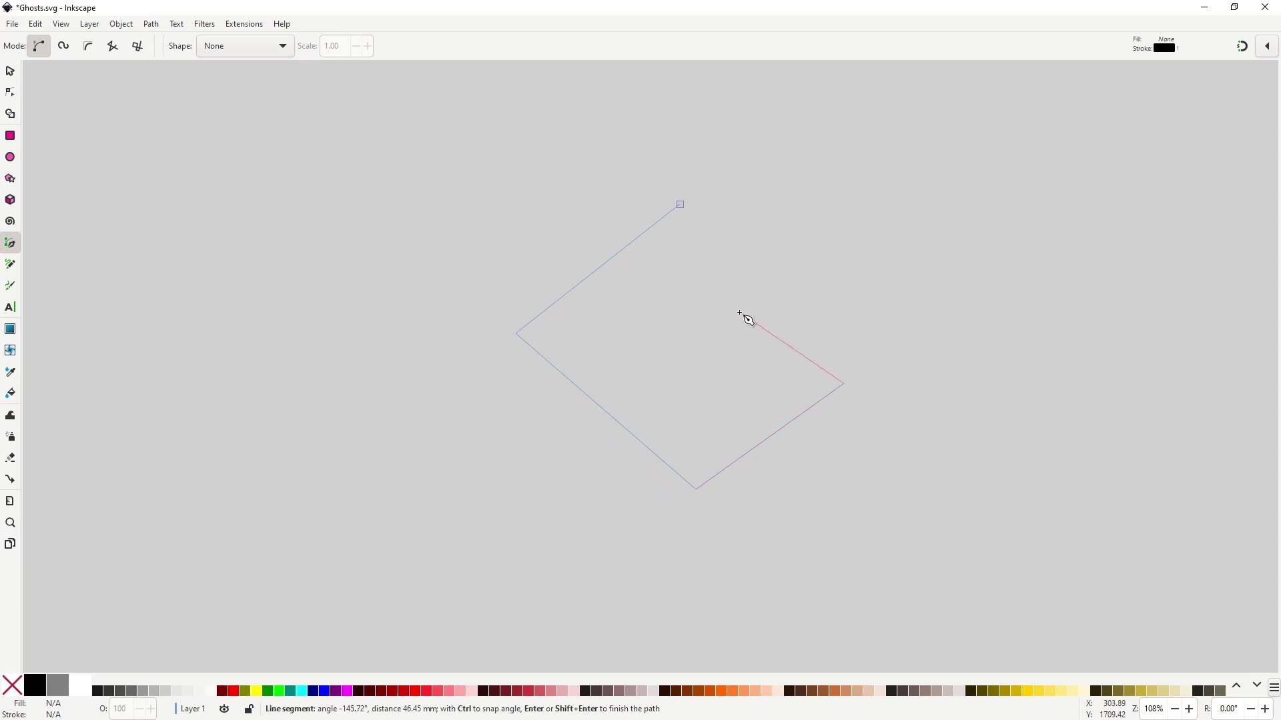
left_click(718, 347)
left_click(757, 369)
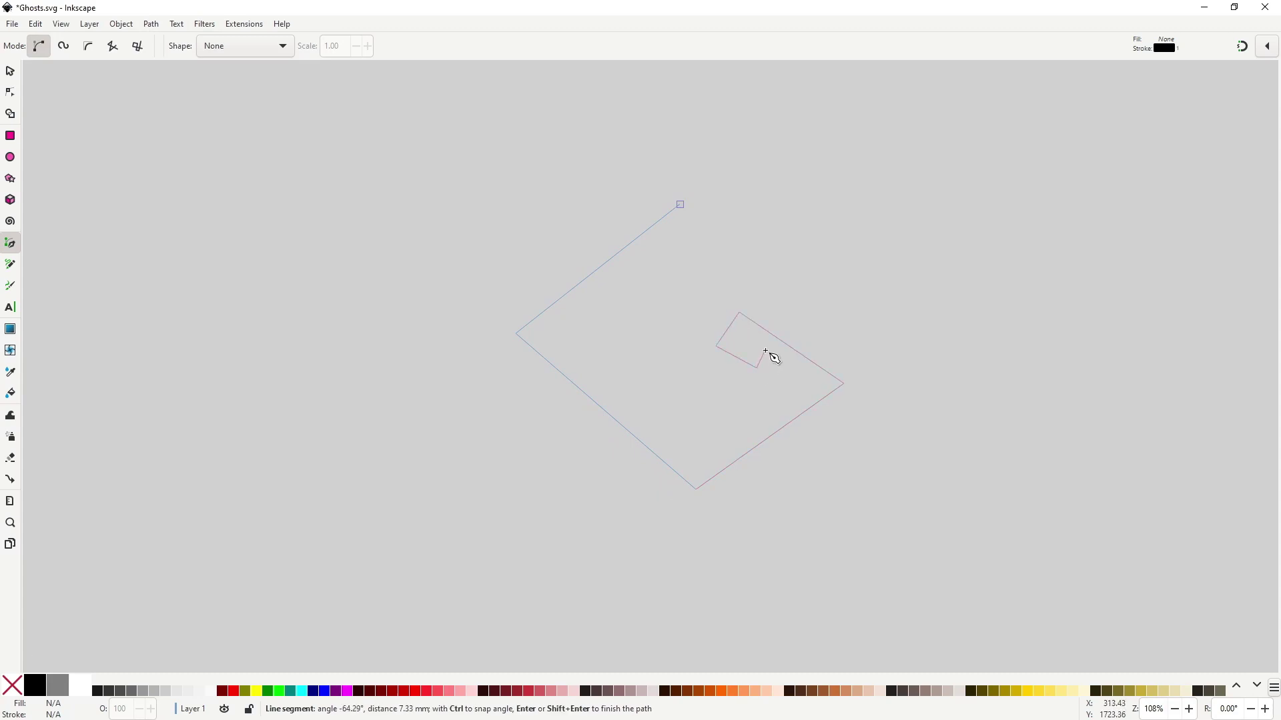
left_click(766, 351)
left_click(740, 338)
left_click(781, 369)
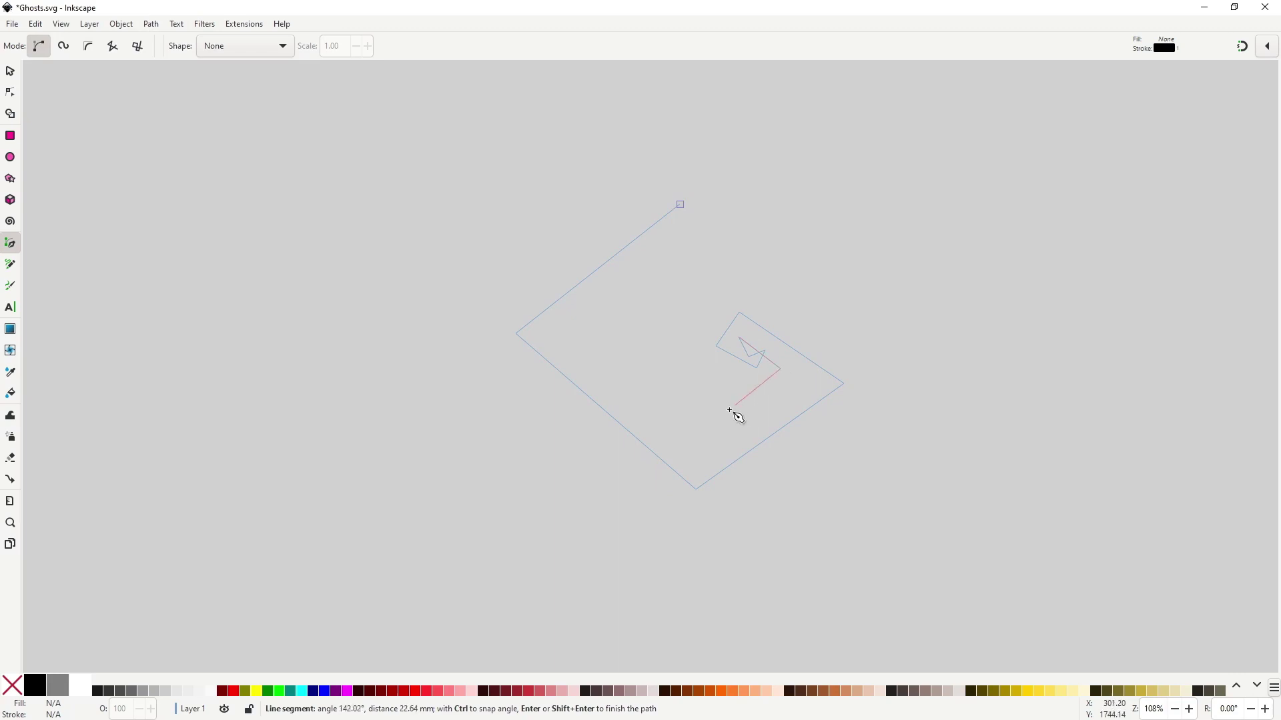
left_click(724, 419)
left_click(677, 335)
left_click(711, 263)
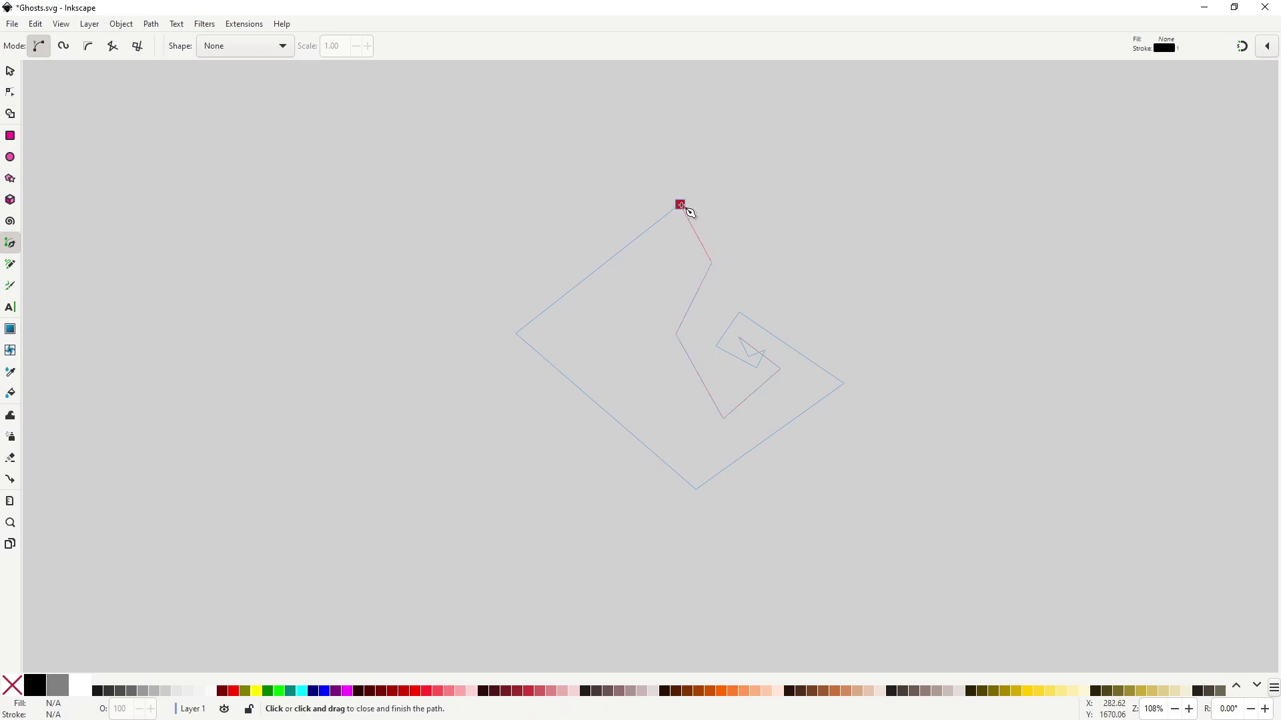
left_click(680, 205)
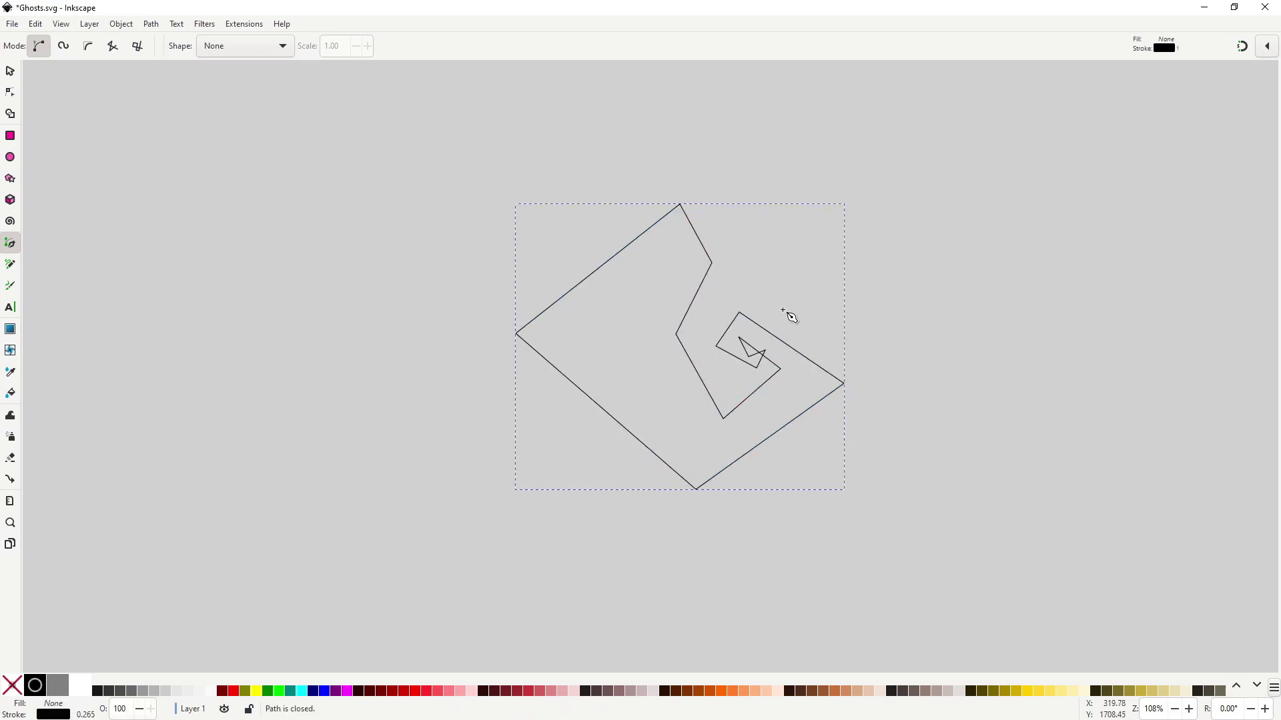
Make all nodes of the ghost body smooth except the corner node at the tip of the spiral tail, and deselect the path
key("n")
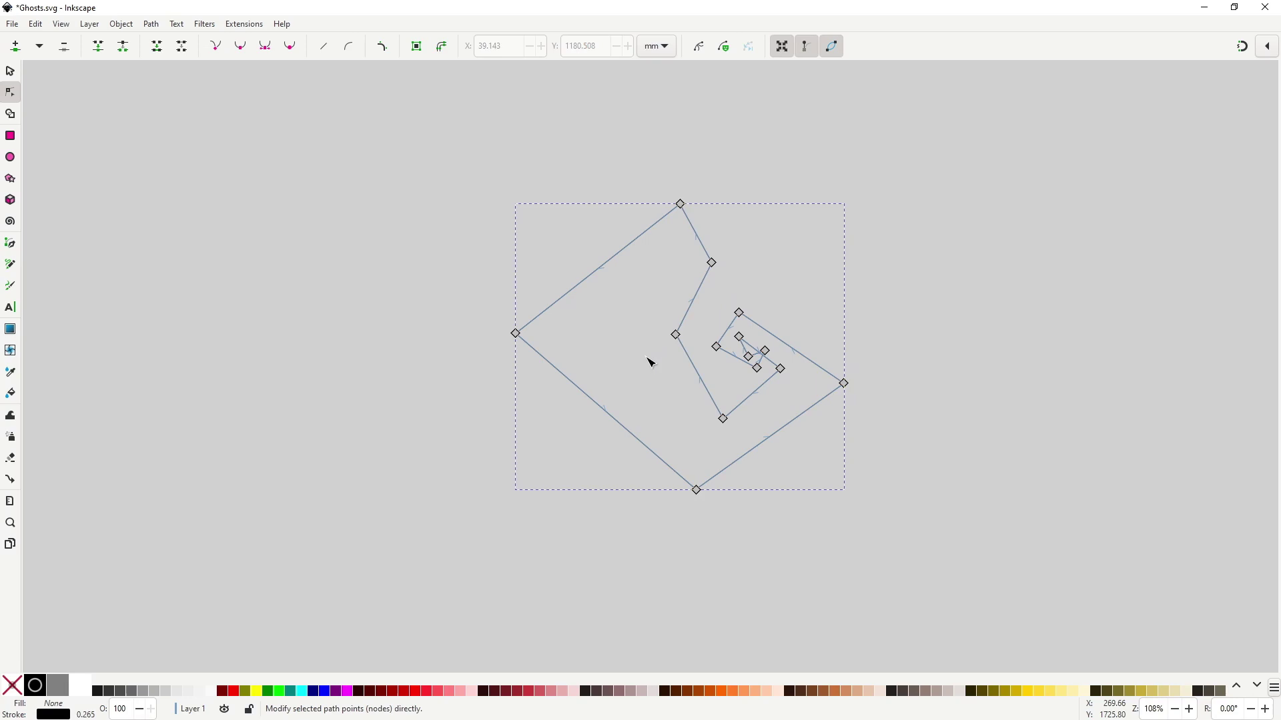
left_click_drag(493, 153, 903, 532)
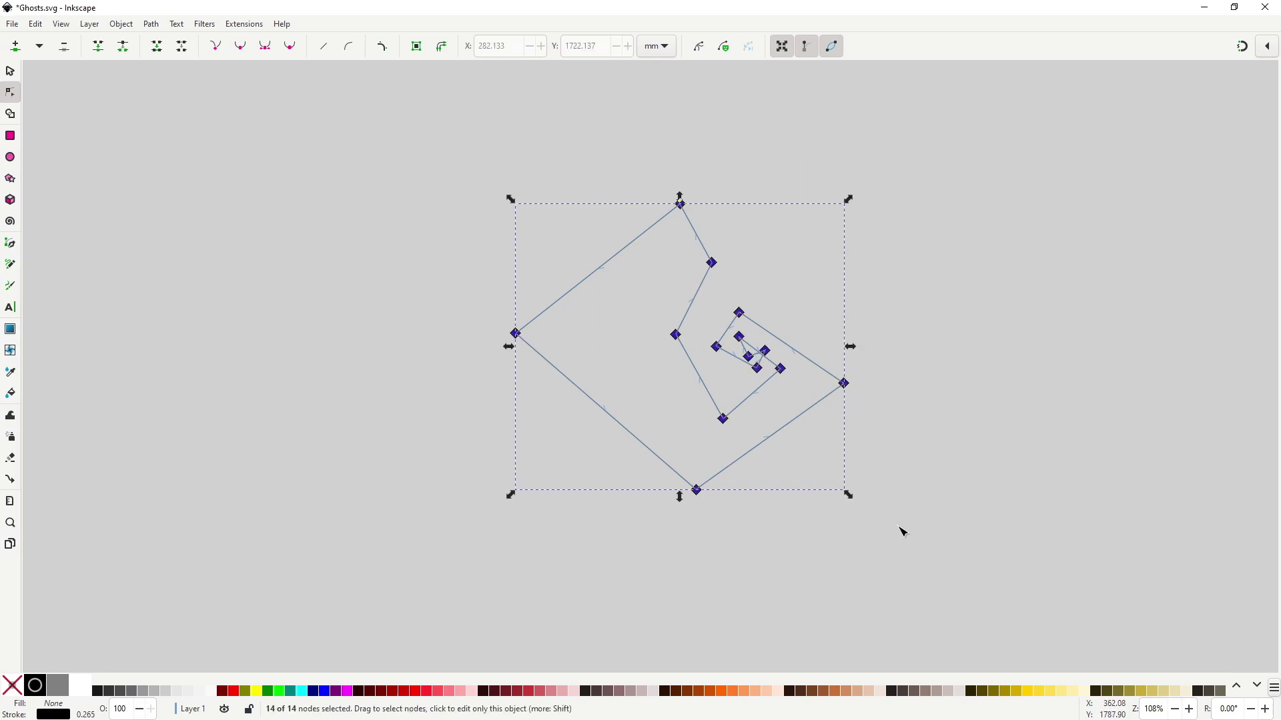
left_click(766, 352, "shift")
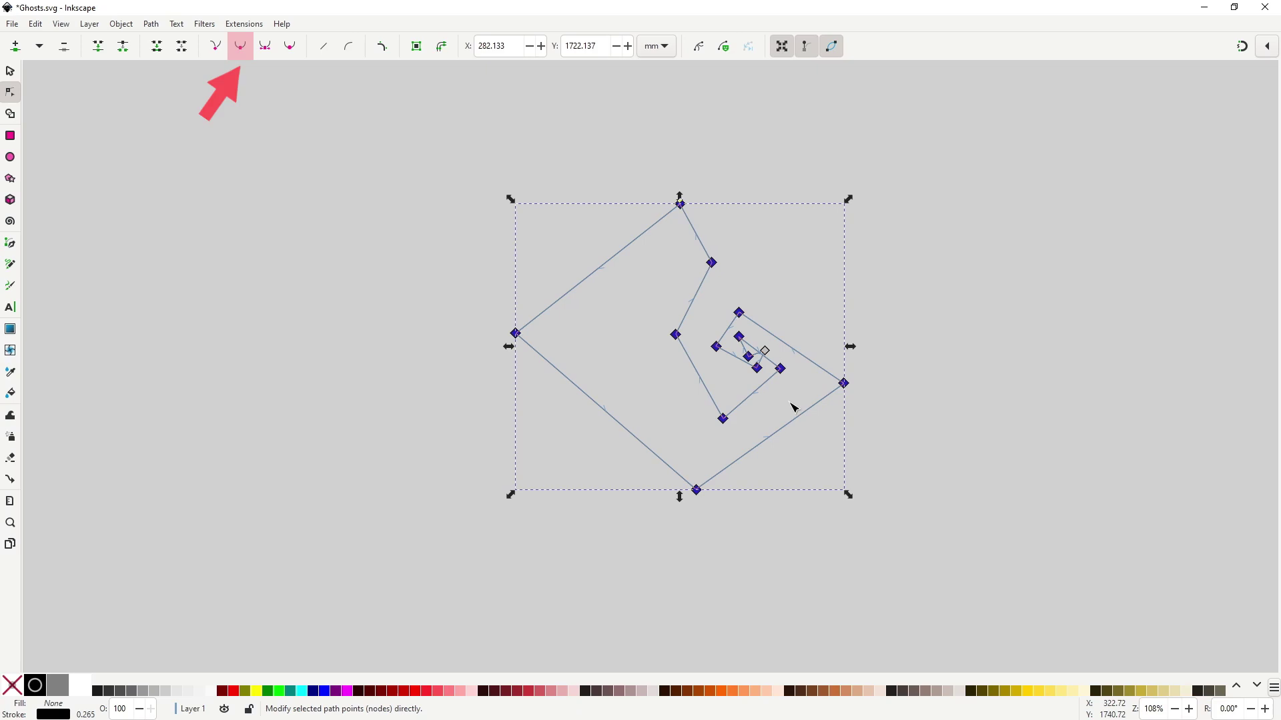
left_click(240, 46)
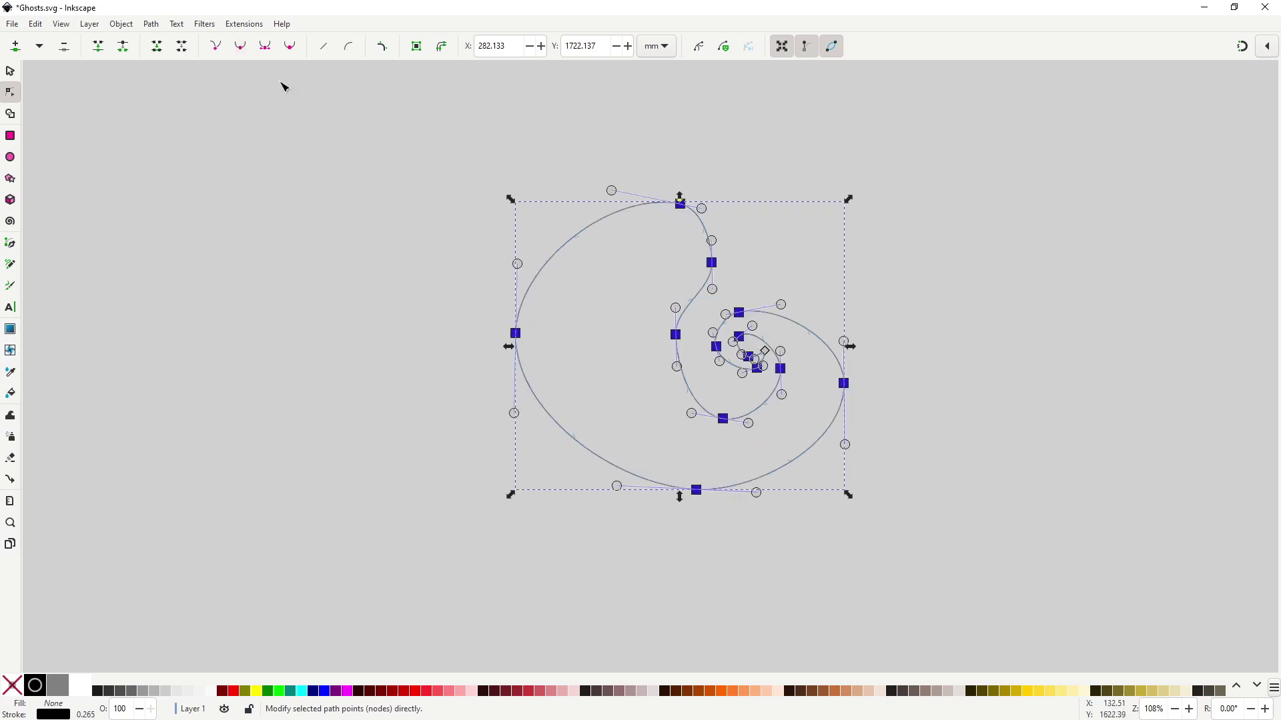
left_click(1000, 314)
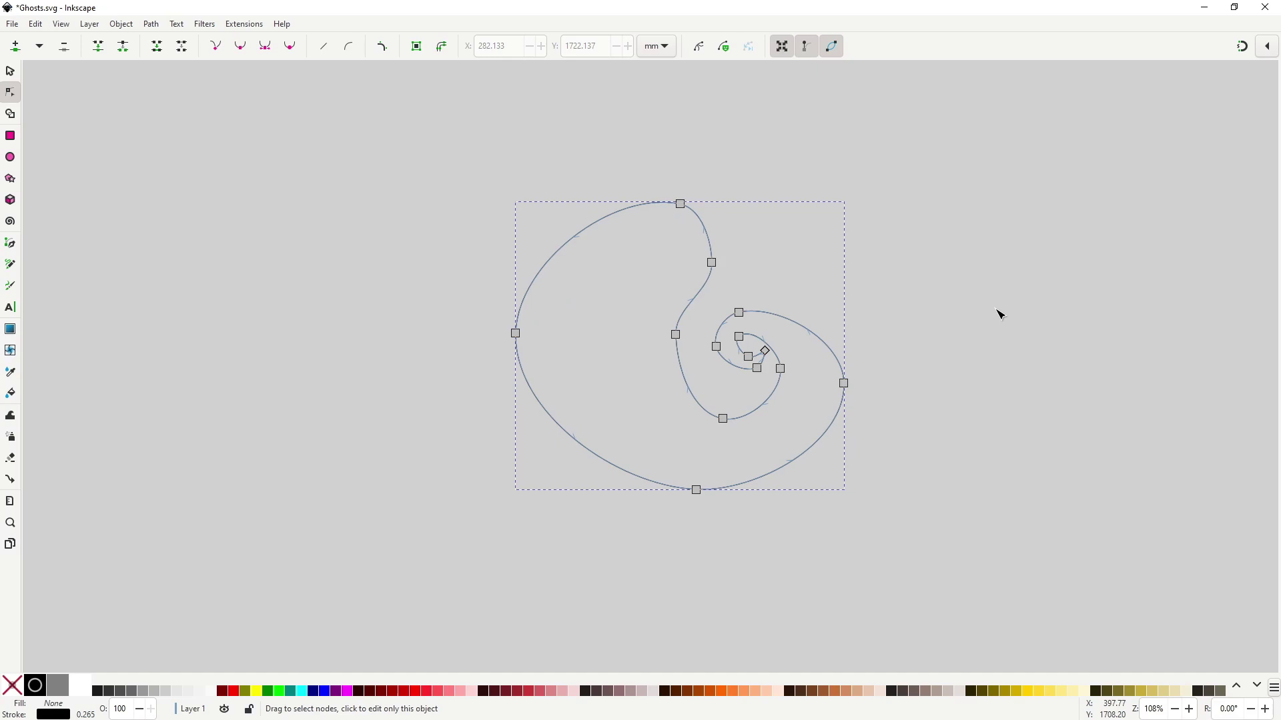
left_click(1001, 314)
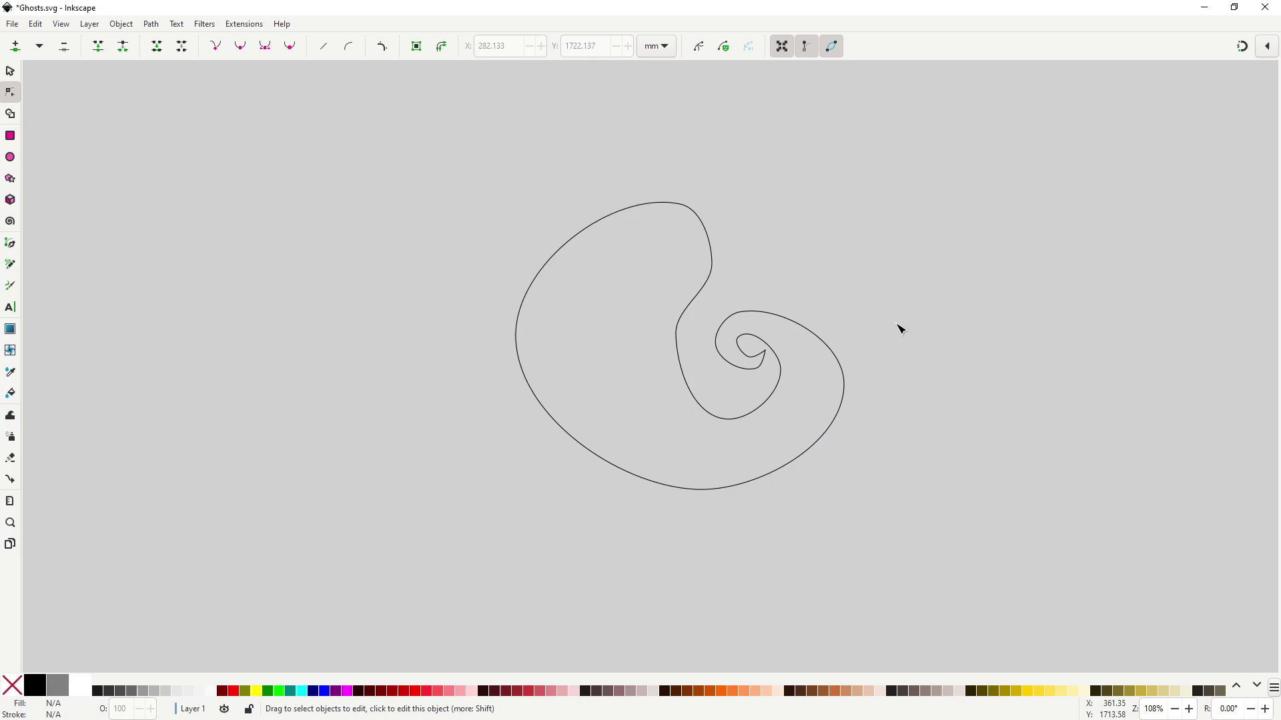
Reshape the body's outer contour by moving the left, neck, bottom and right nodes slightly and adjusting their handles
left_click(706, 298)
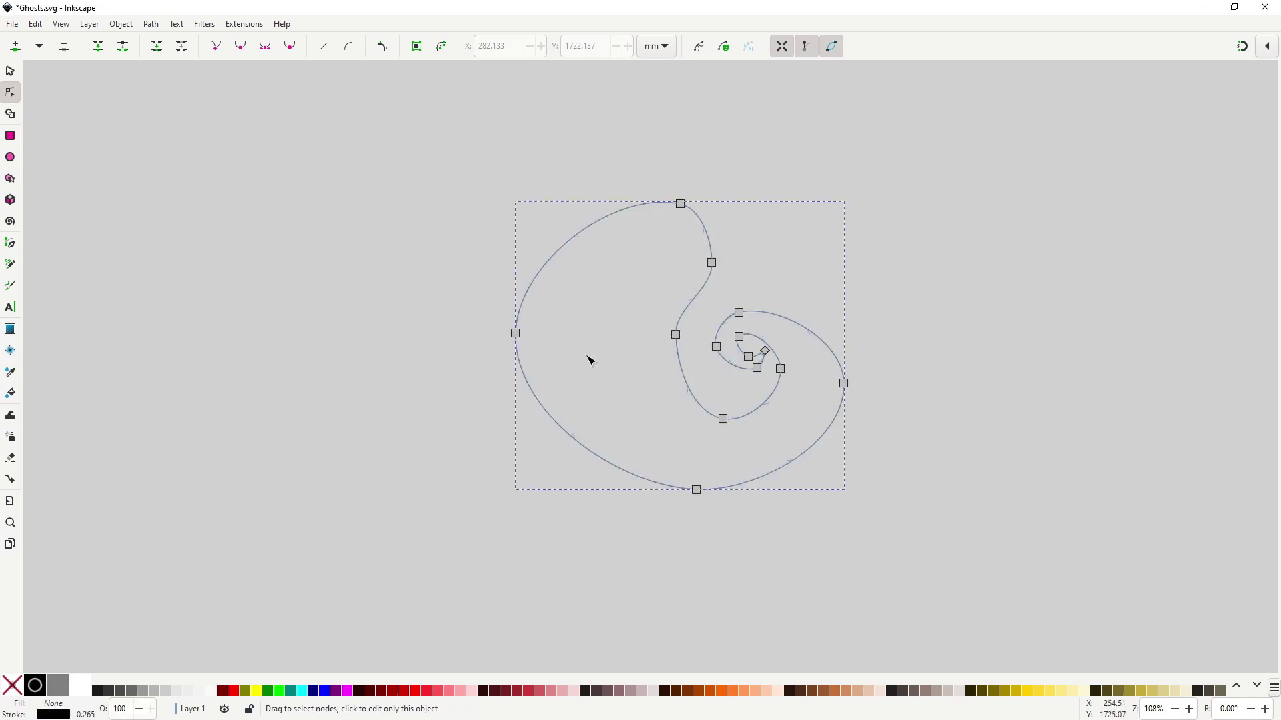
left_click_drag(515, 334, 527, 314)
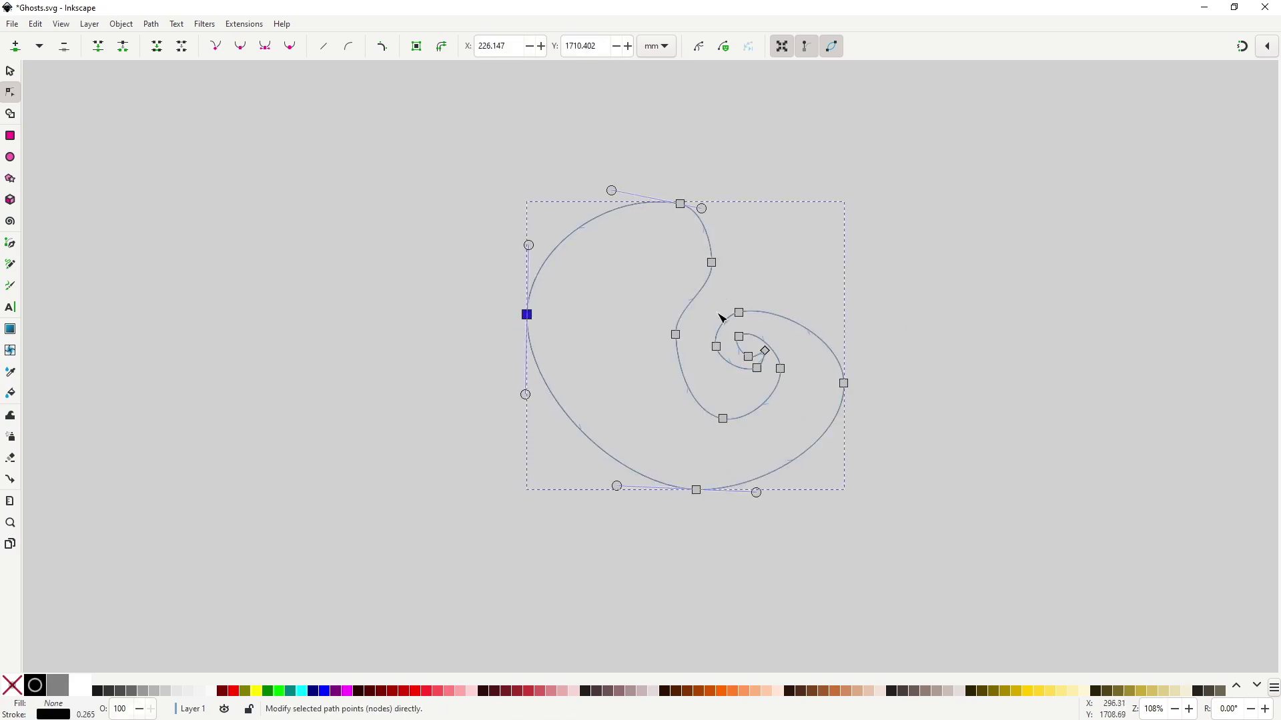
left_click_drag(675, 335, 687, 344)
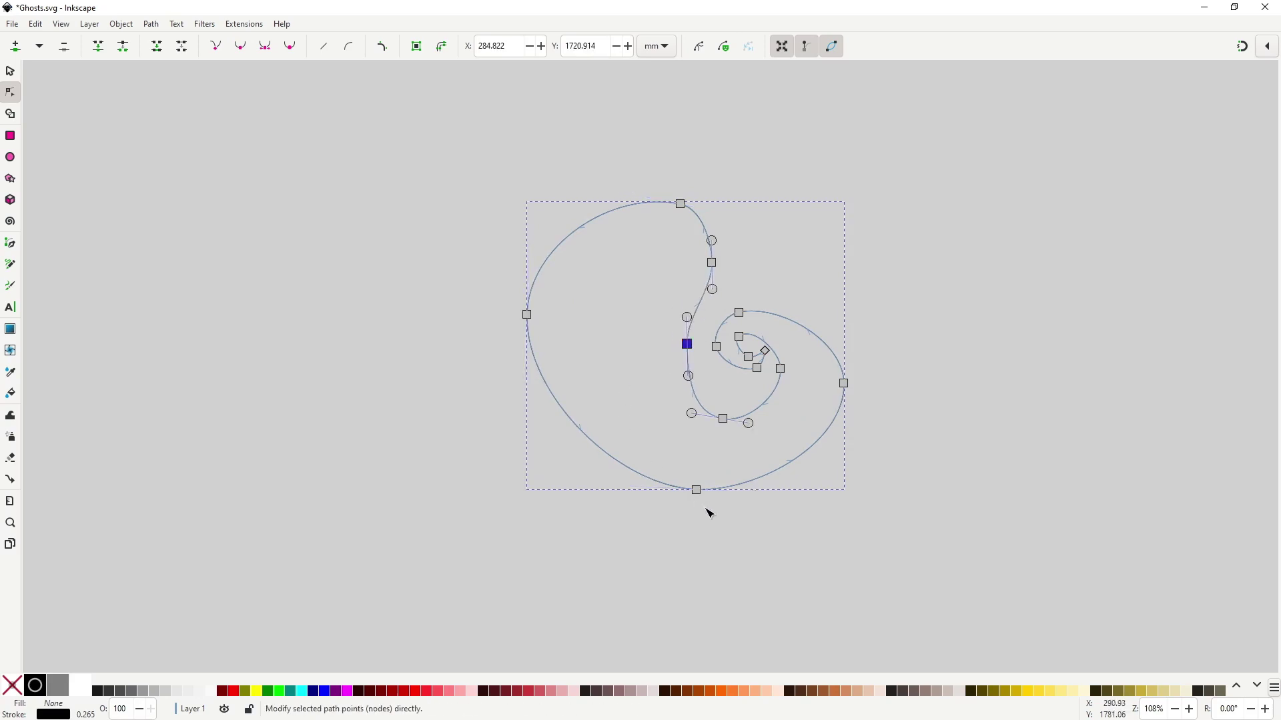
left_click_drag(698, 489, 740, 481)
left_click_drag(592, 481, 586, 482)
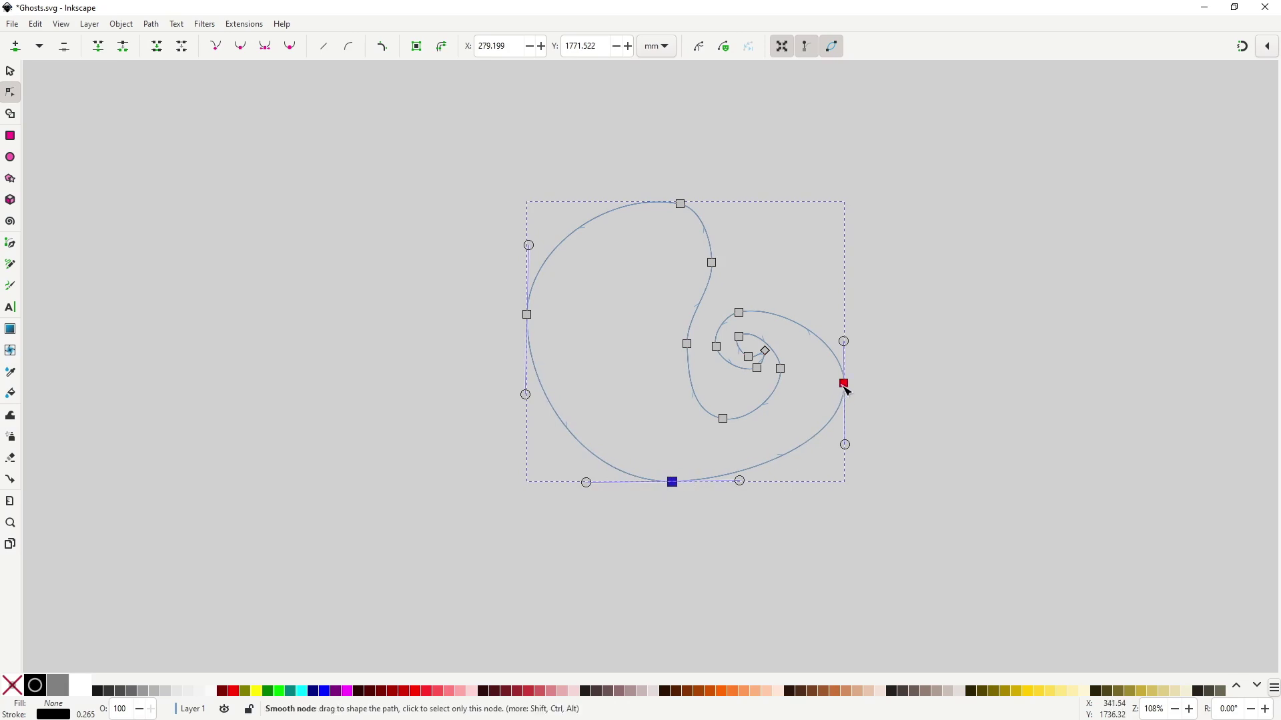
left_click_drag(846, 387, 834, 385)
left_click_drag(834, 341, 834, 354)
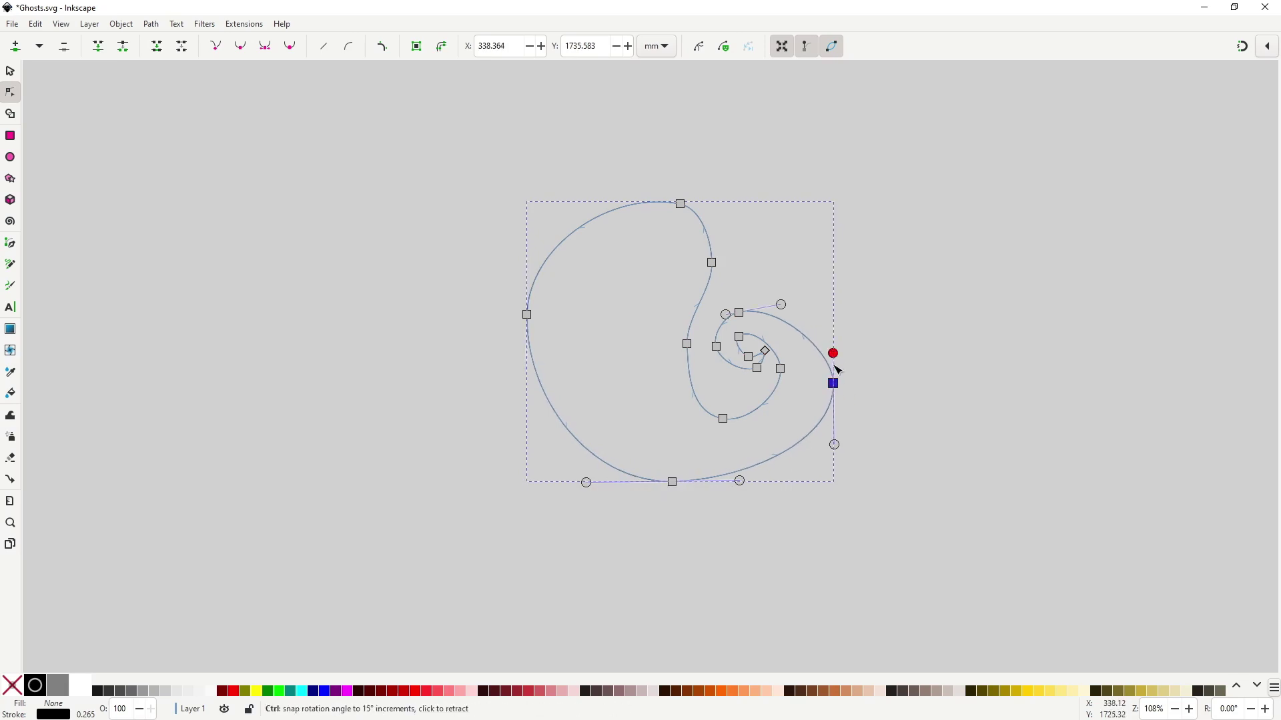
left_click_drag(835, 444, 834, 434)
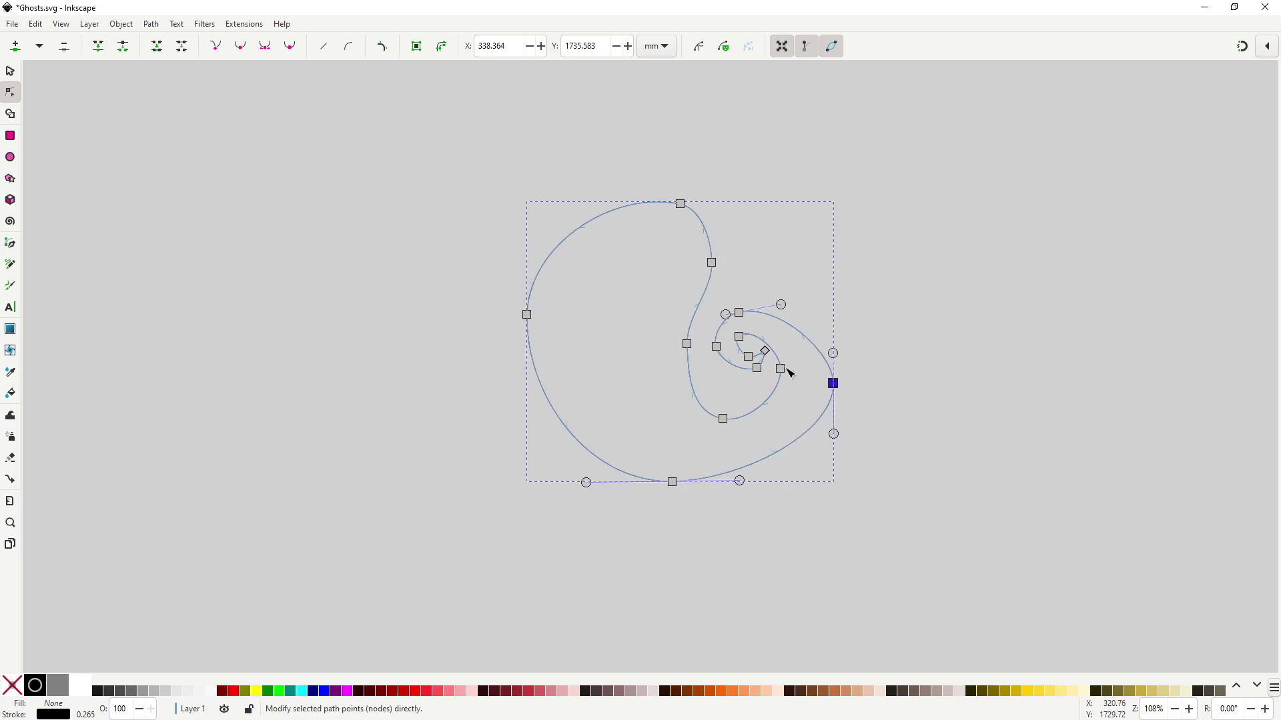
Refine the spiral tail's curl by nudging its inner, upper and lower nodes and the neck node beside it
left_click(741, 339)
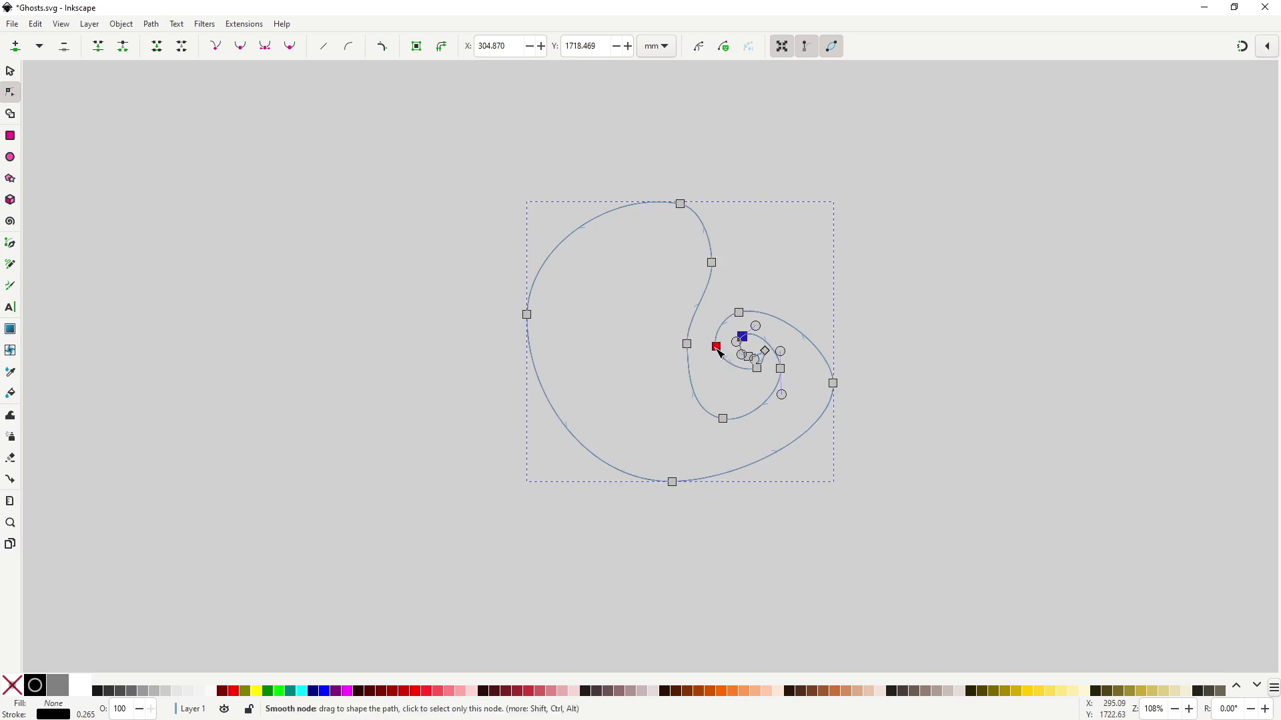
left_click_drag(717, 347, 752, 323)
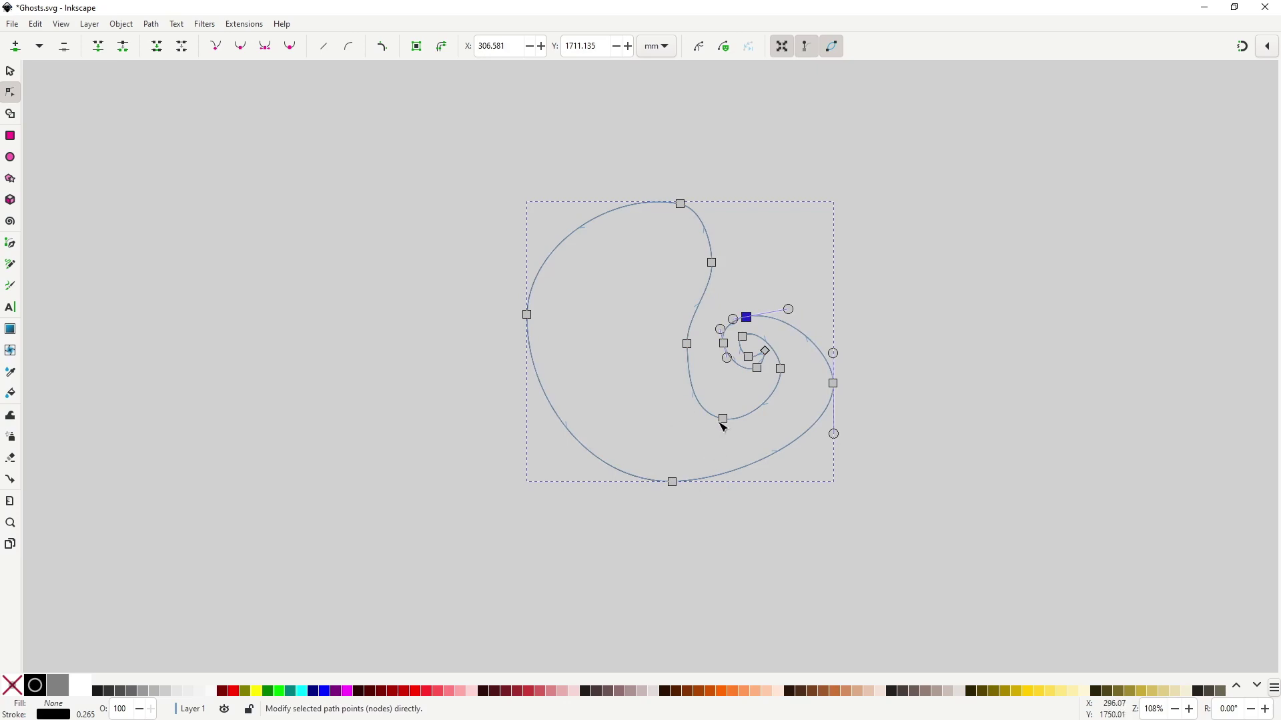
left_click_drag(722, 421, 724, 415)
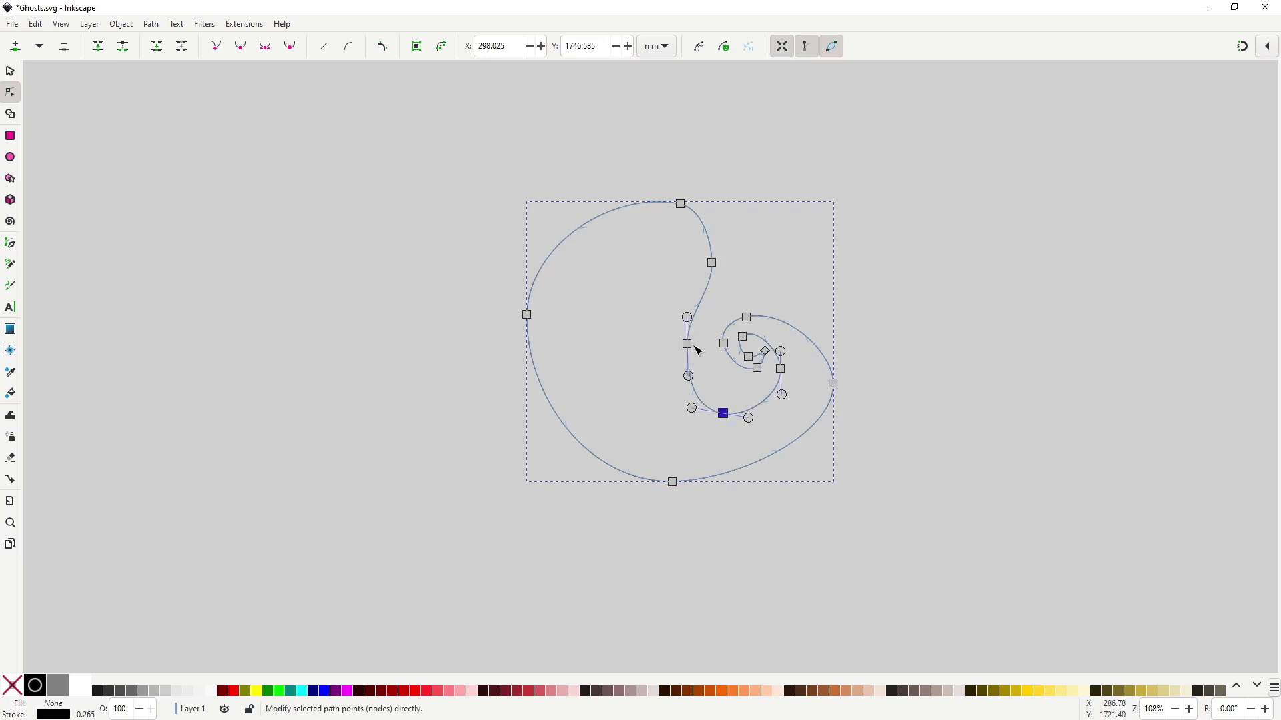
left_click_drag(688, 344, 683, 351)
left_click(826, 506)
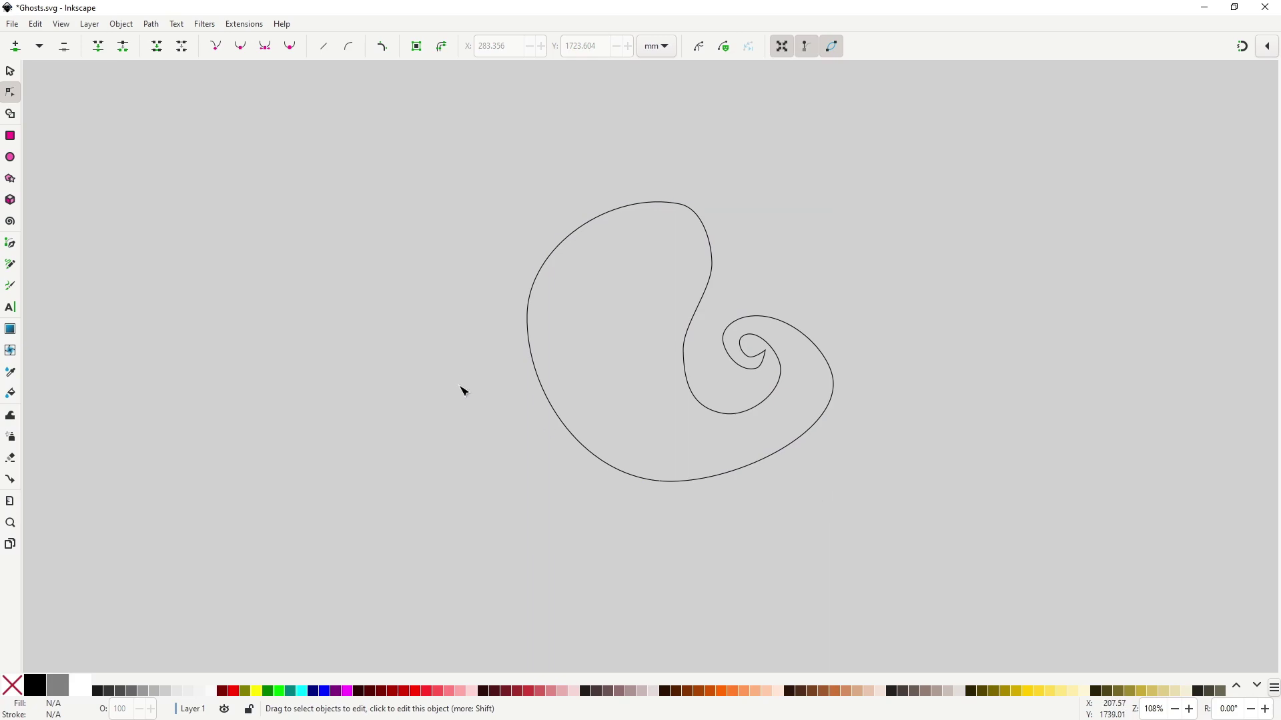
Draw a dark grey elliptical eye about 19 × 24 mm and duplicate it as a smaller left eye about 12 × 19 mm
left_click(10, 158)
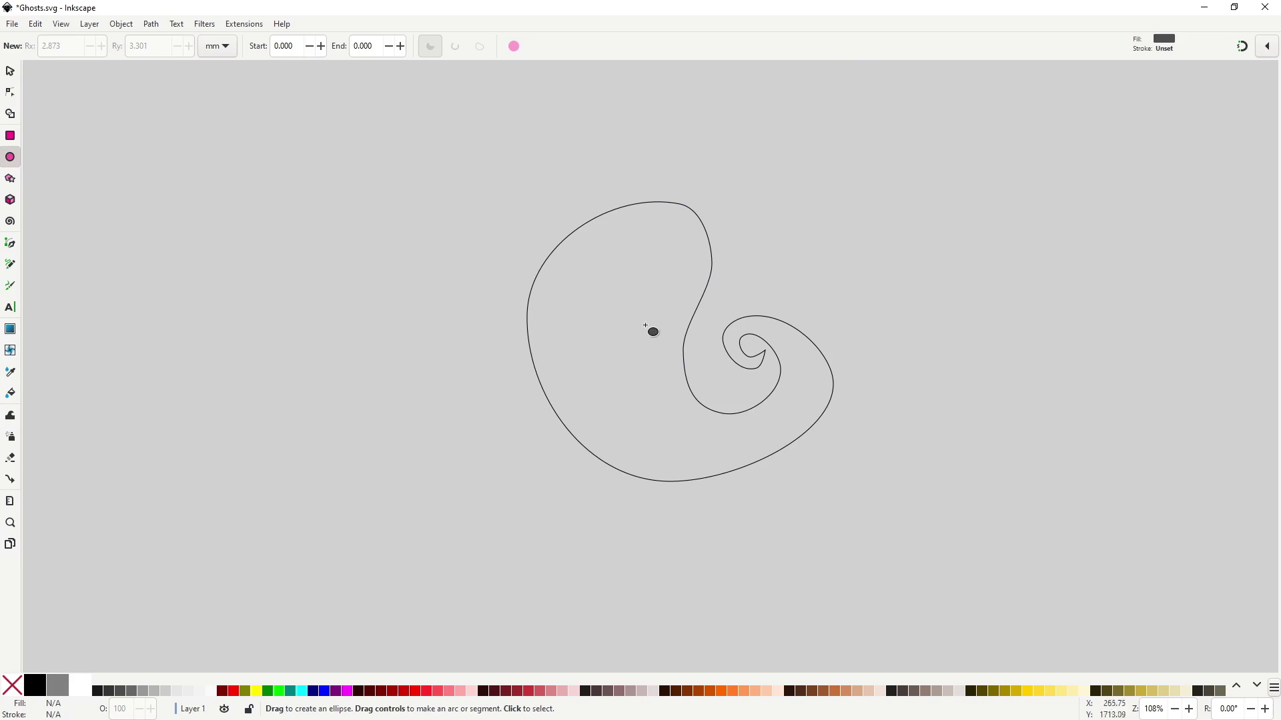
left_click_drag(612, 250, 661, 312)
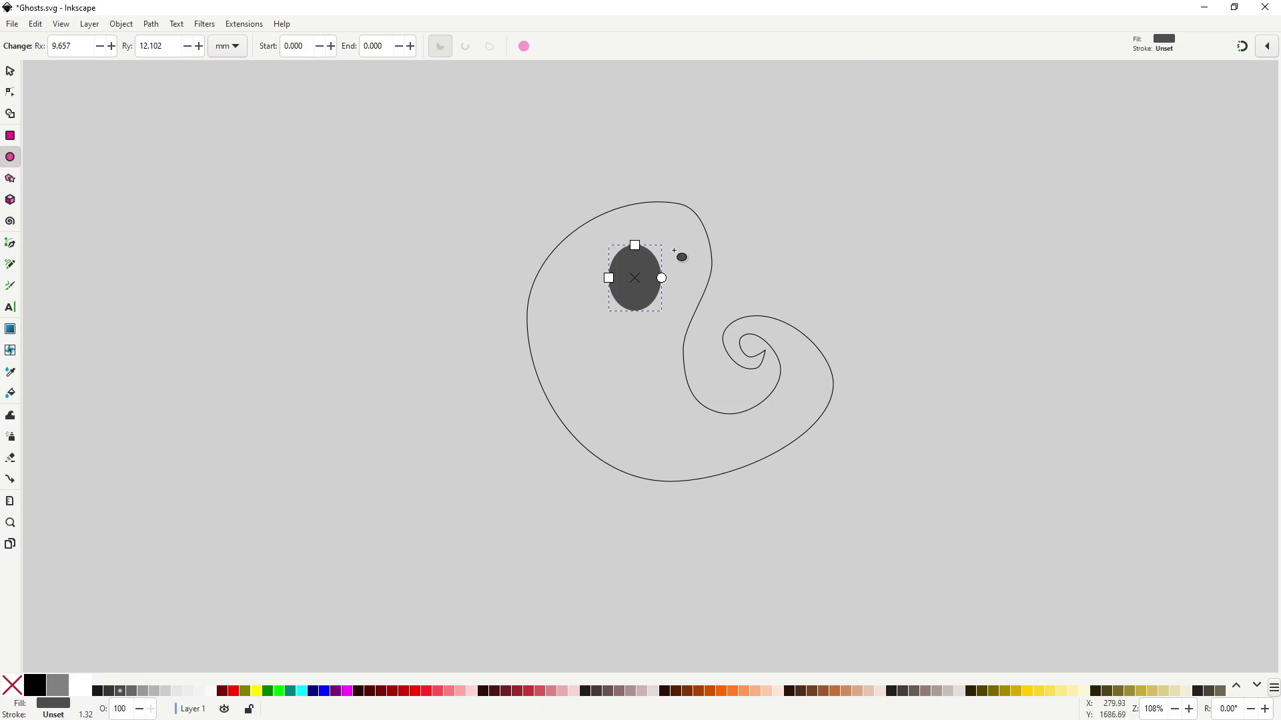
key("s")
key("ctrl+d")
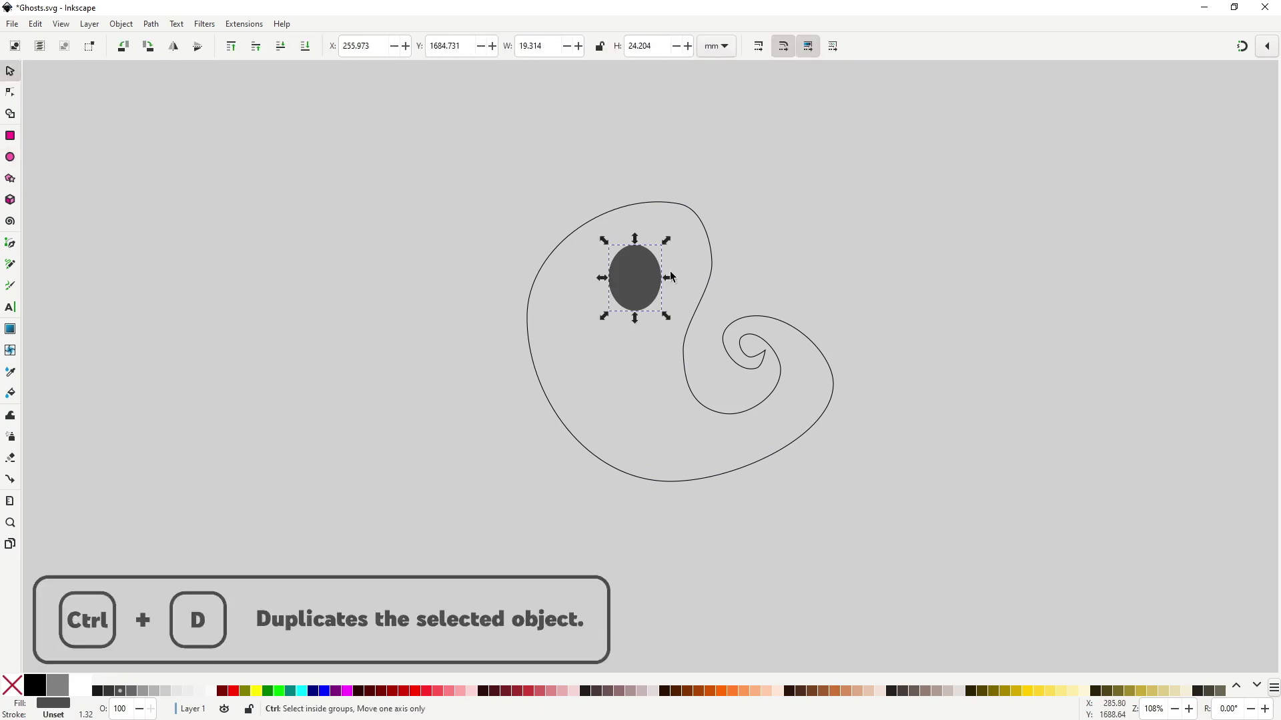
left_click_drag(634, 285, 570, 304)
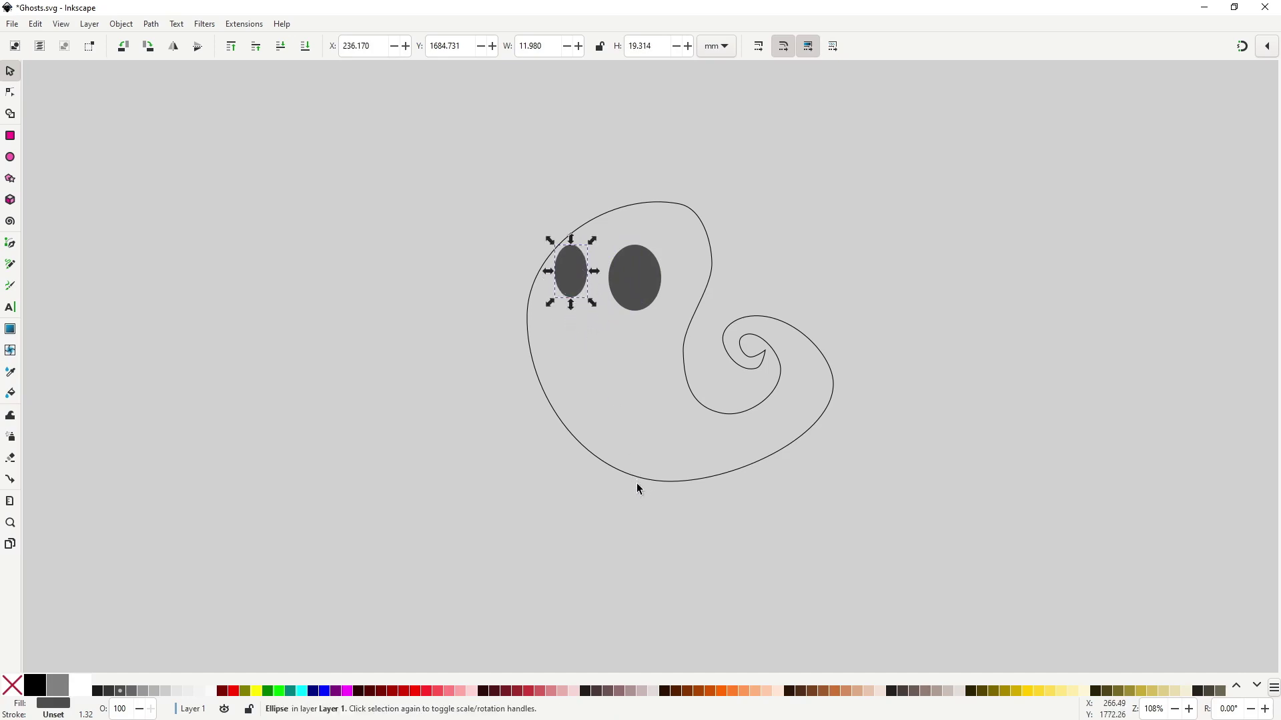
left_click(634, 504)
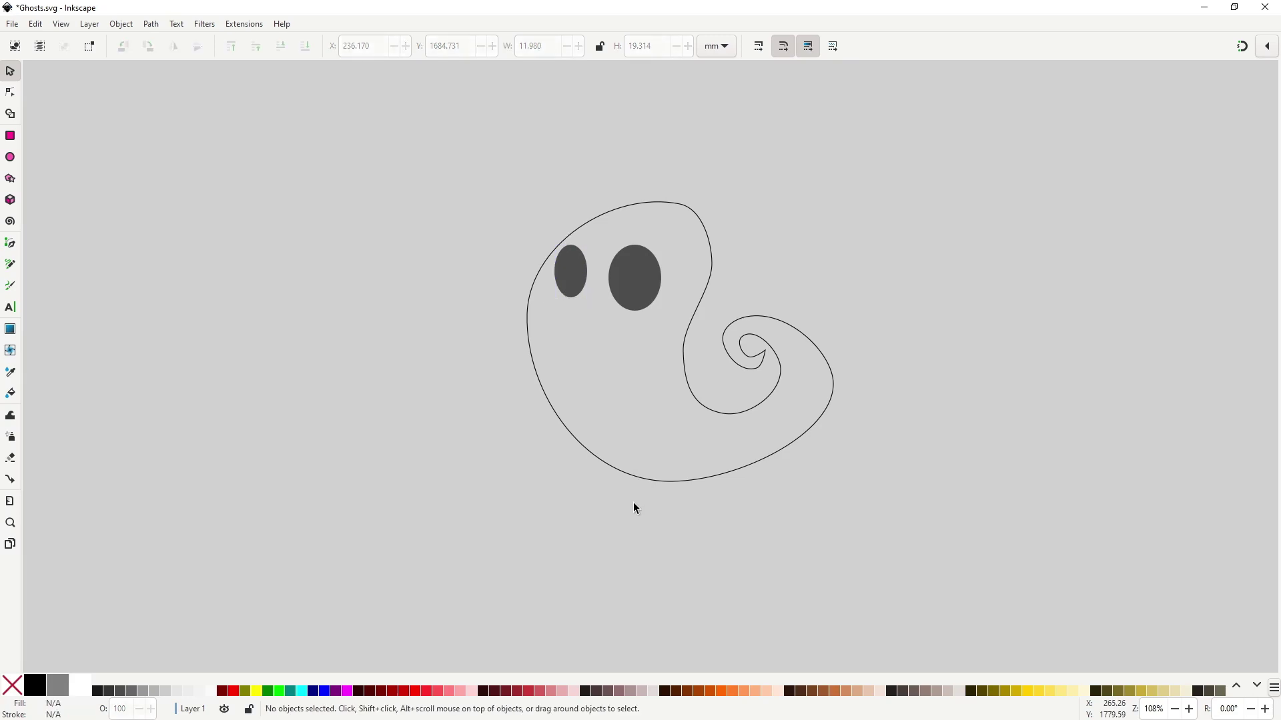
Draw a closed jagged mouth about 50 × 28 mm below the eyes with the Pen tool, zigzagging its upper and lower edges as teeth
key("b")
left_click(538, 291)
left_click(546, 354)
left_click(562, 337)
left_click(585, 363)
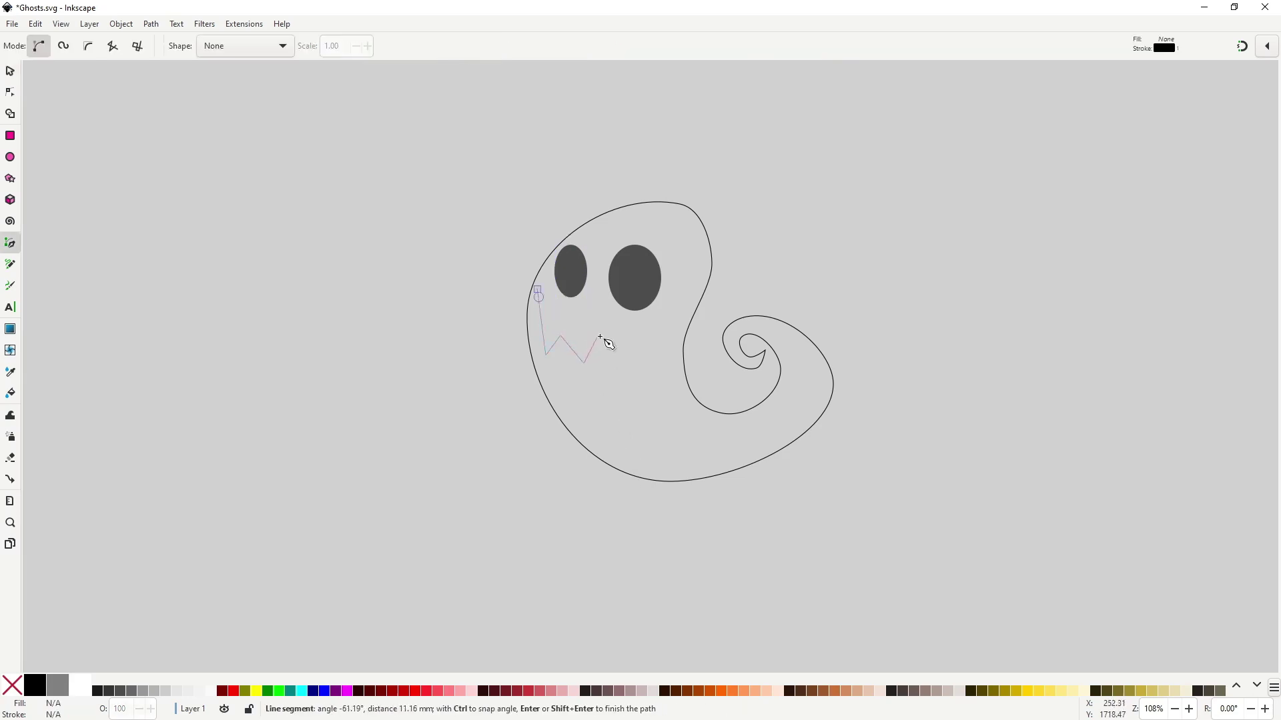
left_click(606, 335)
left_click(630, 365)
left_click(672, 303)
left_click(627, 333)
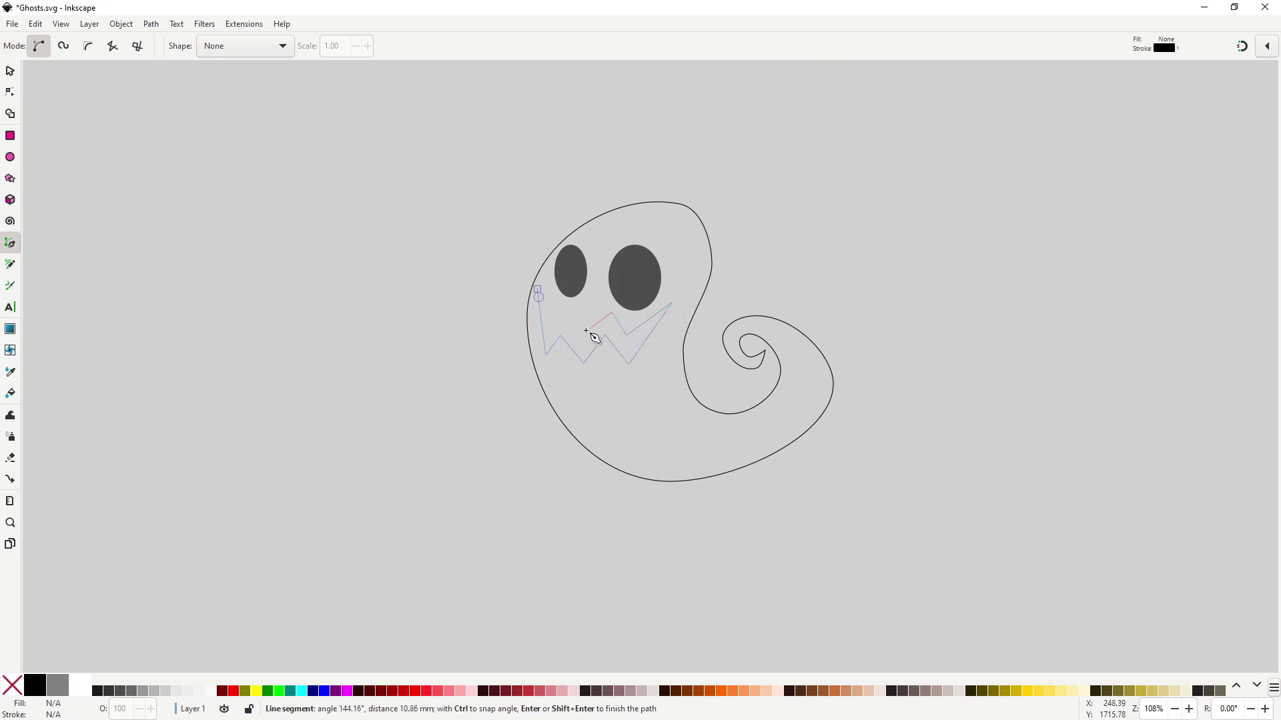
left_click(611, 312)
left_click(584, 331)
left_click(560, 311)
left_click(538, 289)
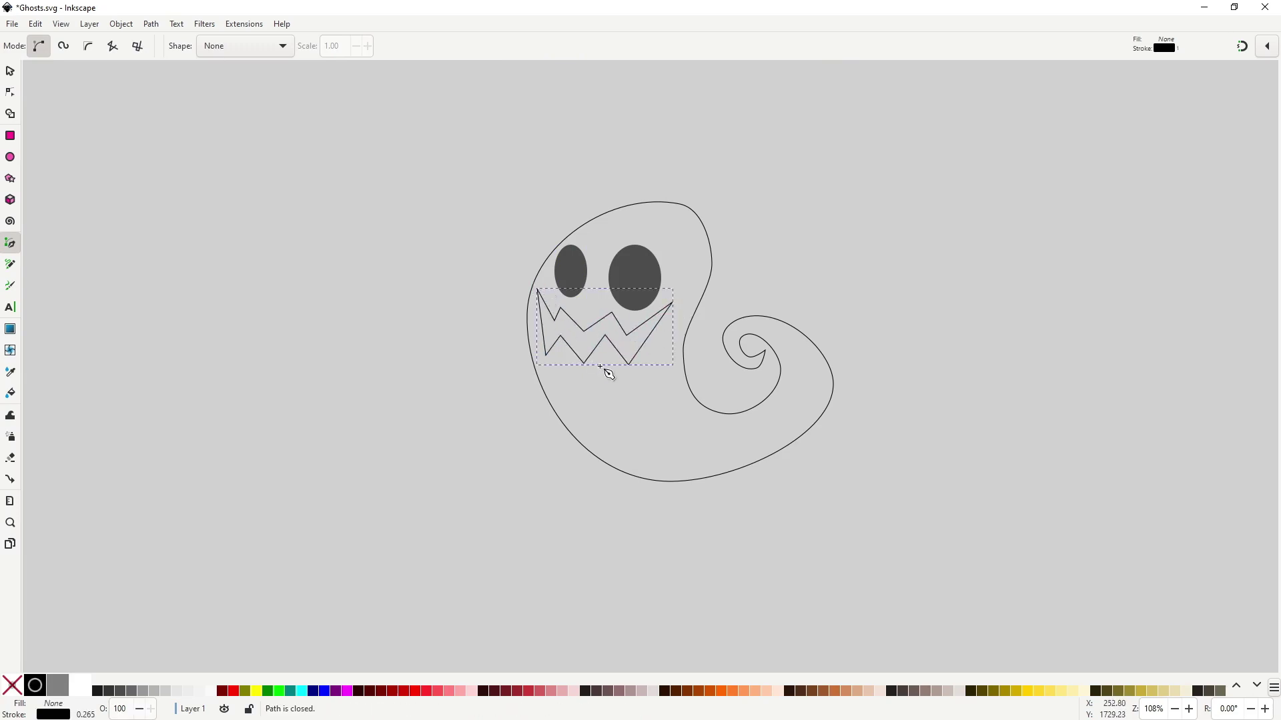
Reposition the mouth's inner tooth nodes to even out the zigzag and fill the mouth with 70% Gray
key("n")
mouse_move(560, 308)
left_mouse_down()
mouse_move(606, 346)
mouse_move(564, 343)
mouse_move(573, 309)
mouse_move(556, 322)
left_mouse_up()
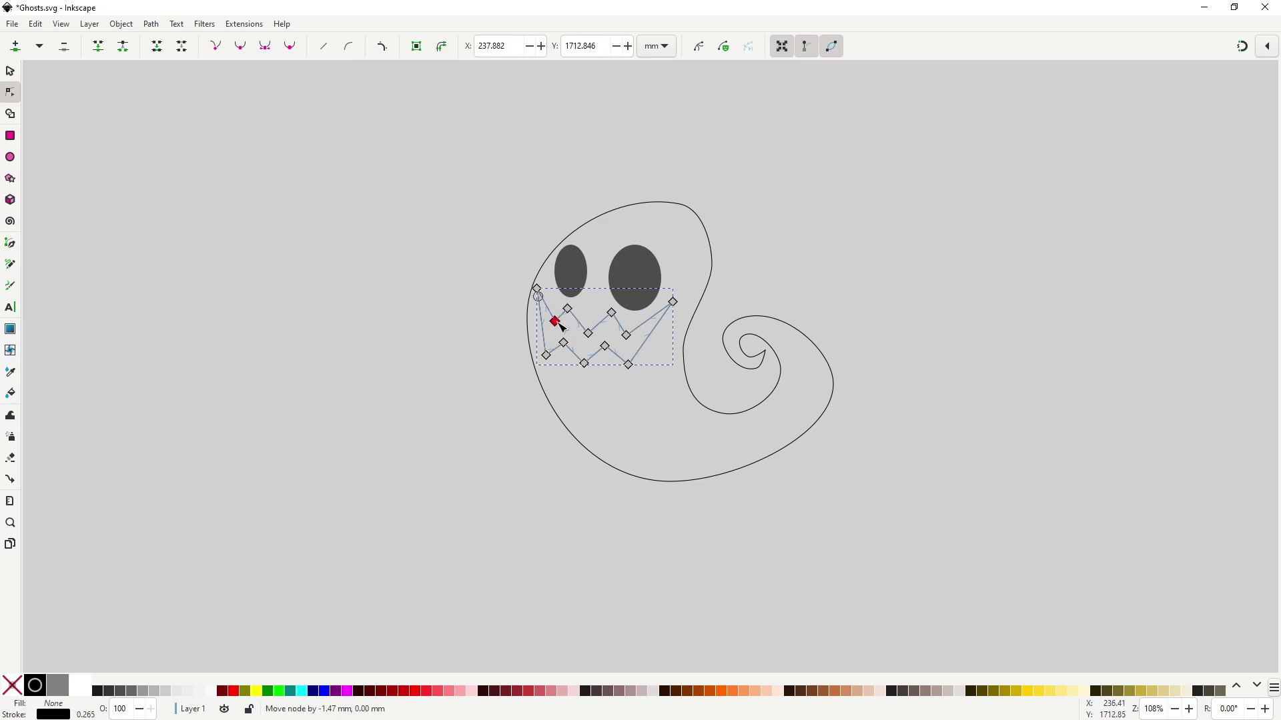
key("s")
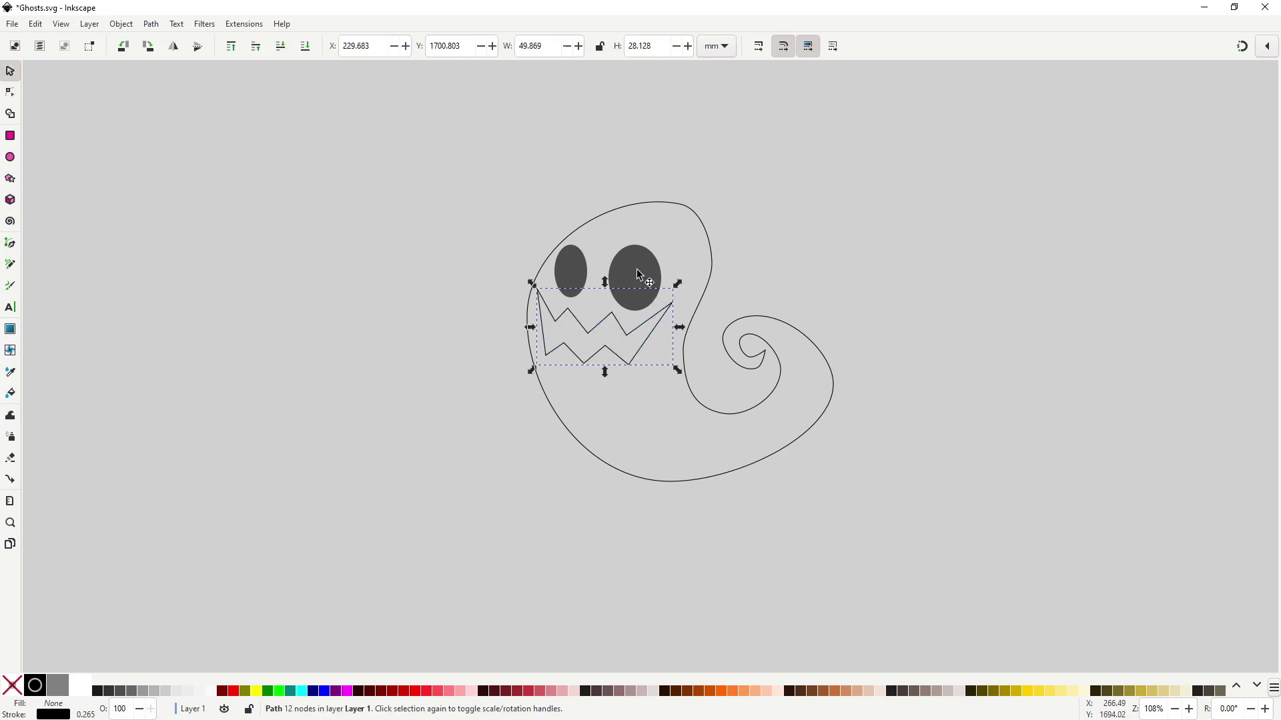
left_click(616, 321)
left_click(120, 691)
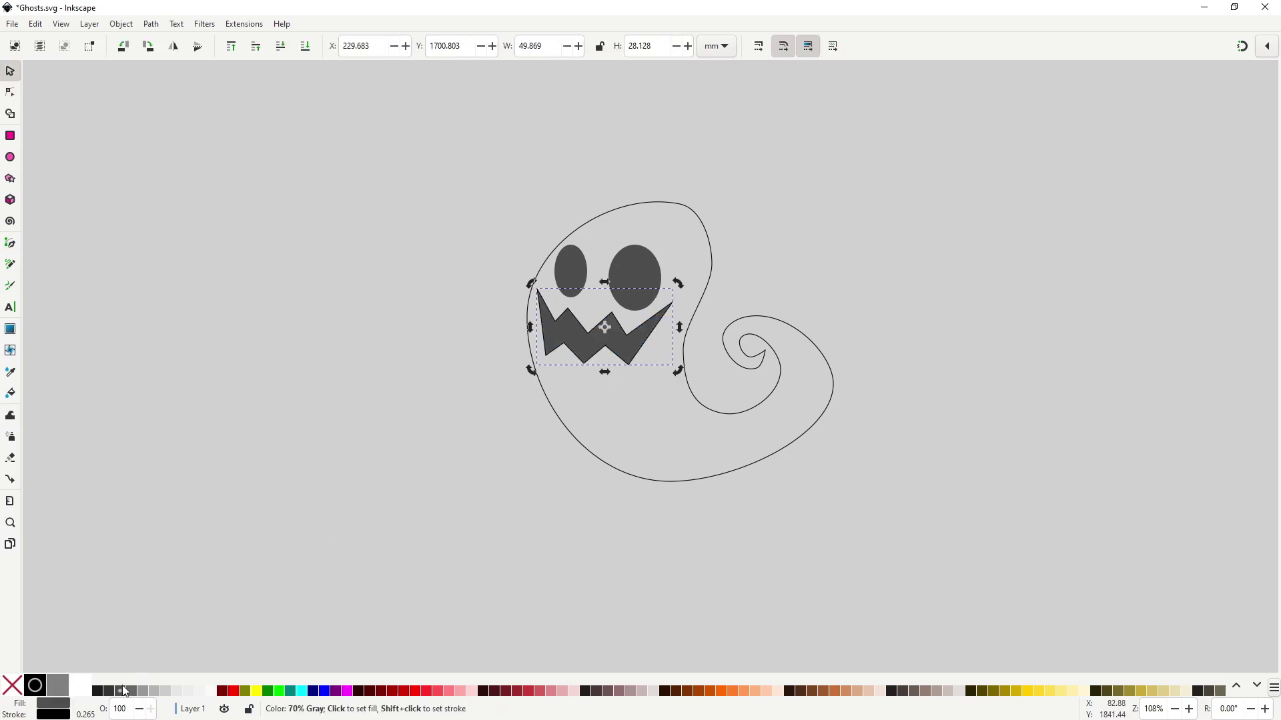
Remove the mouth's outline and narrow the mouth to about 47 mm wide so it sits inside the body's edge
left_click(12, 686, "shift")
left_click(743, 272)
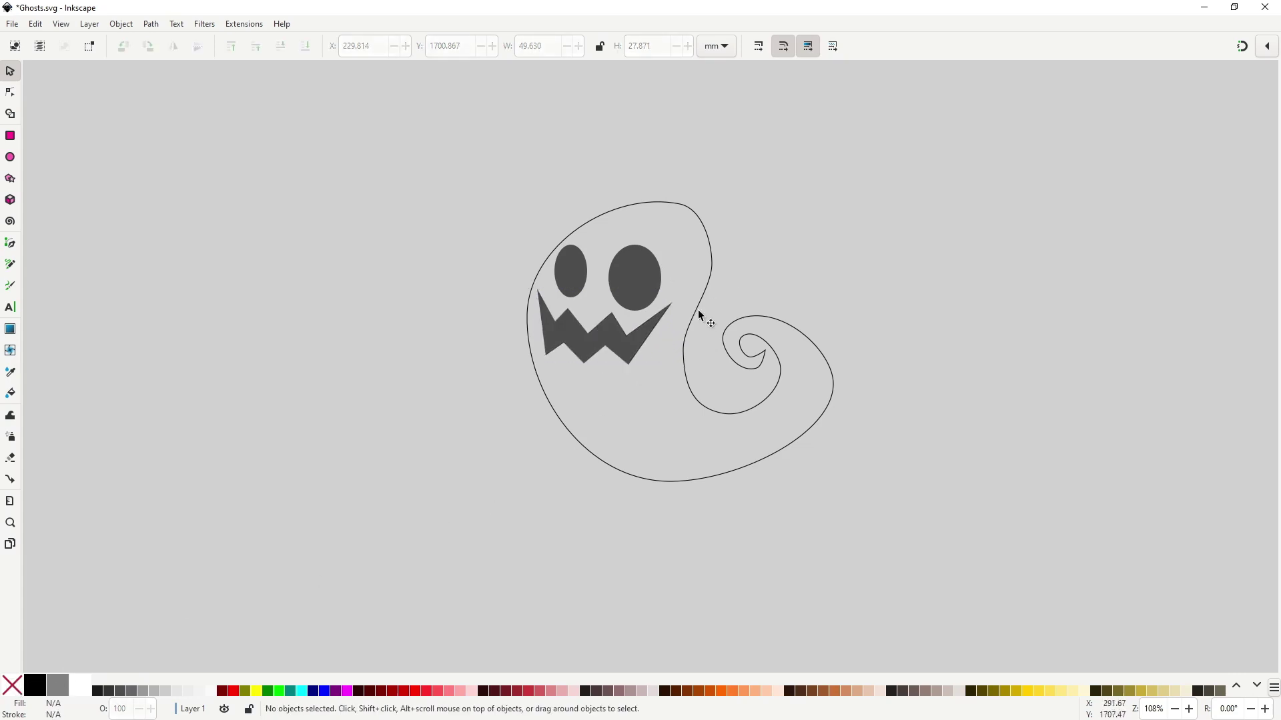
left_click(644, 341)
left_click_drag(682, 329, 673, 331)
left_click_drag(631, 333, 634, 331)
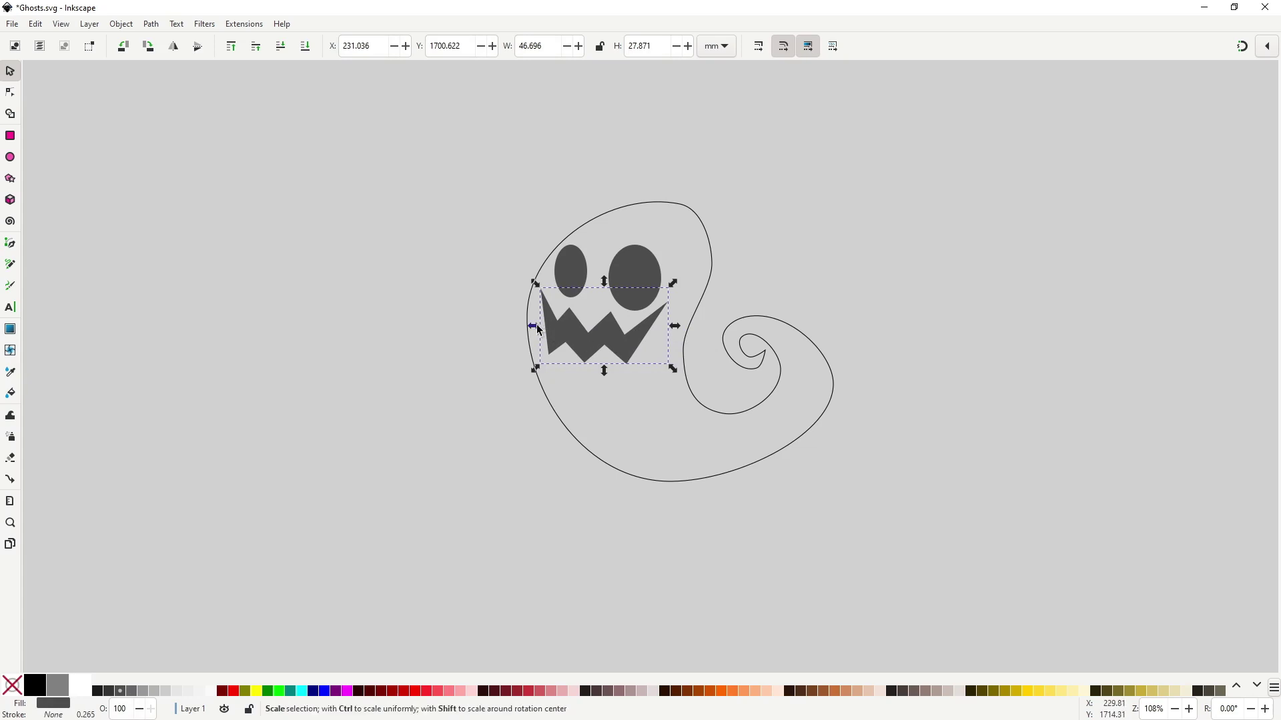
left_click_drag(537, 326, 539, 326)
Adjust the mouth's two upper corner nodes, extending the right corner slightly outward and lowering the left one
key("n")
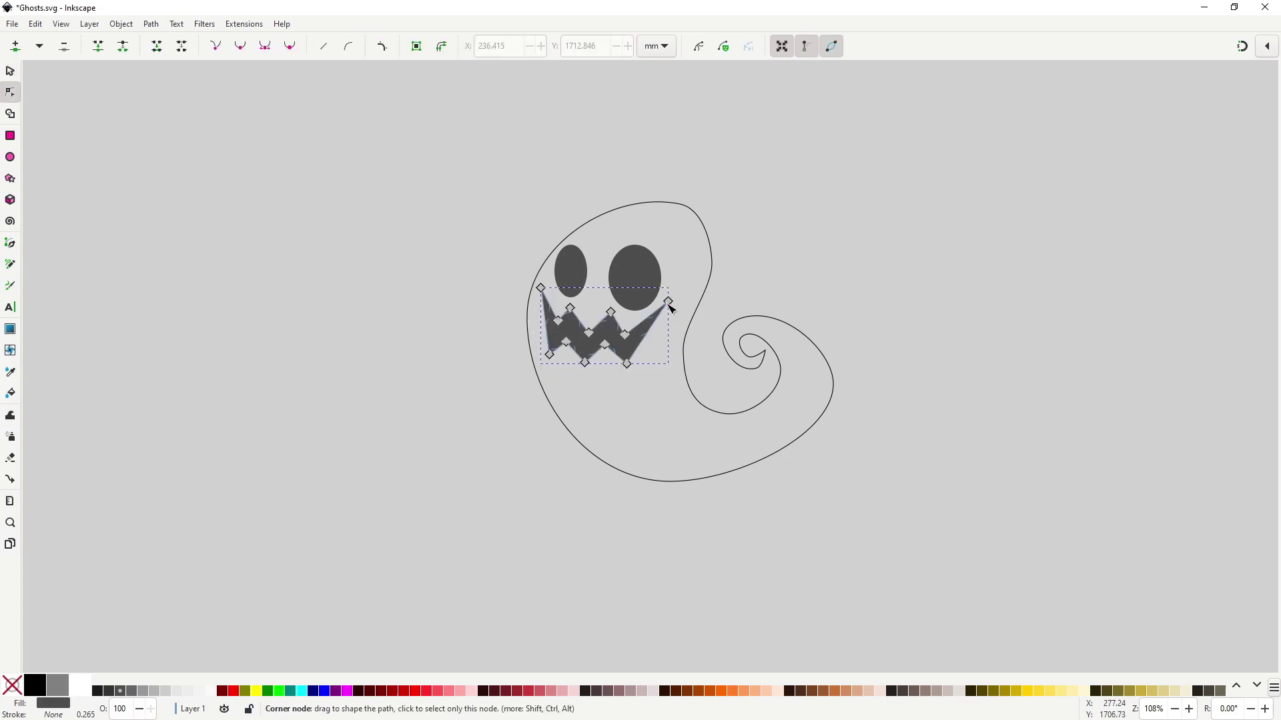
left_click_drag(668, 304, 674, 306)
left_click_drag(541, 289, 542, 297)
double_click(744, 292)
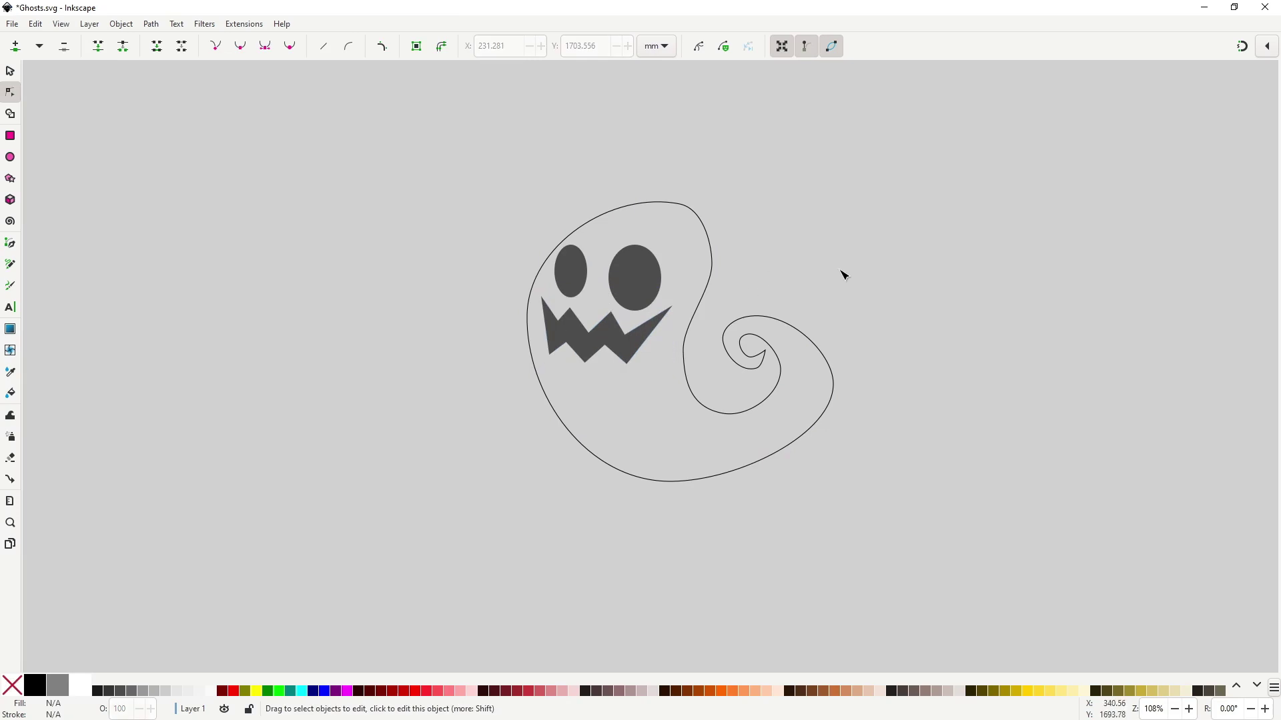
Draw a closed straight-segment arm with the Pen tool, reaching left from beside the mouth and ending in a hand with zigzag fingers
left_click(691, 403)
key("s")
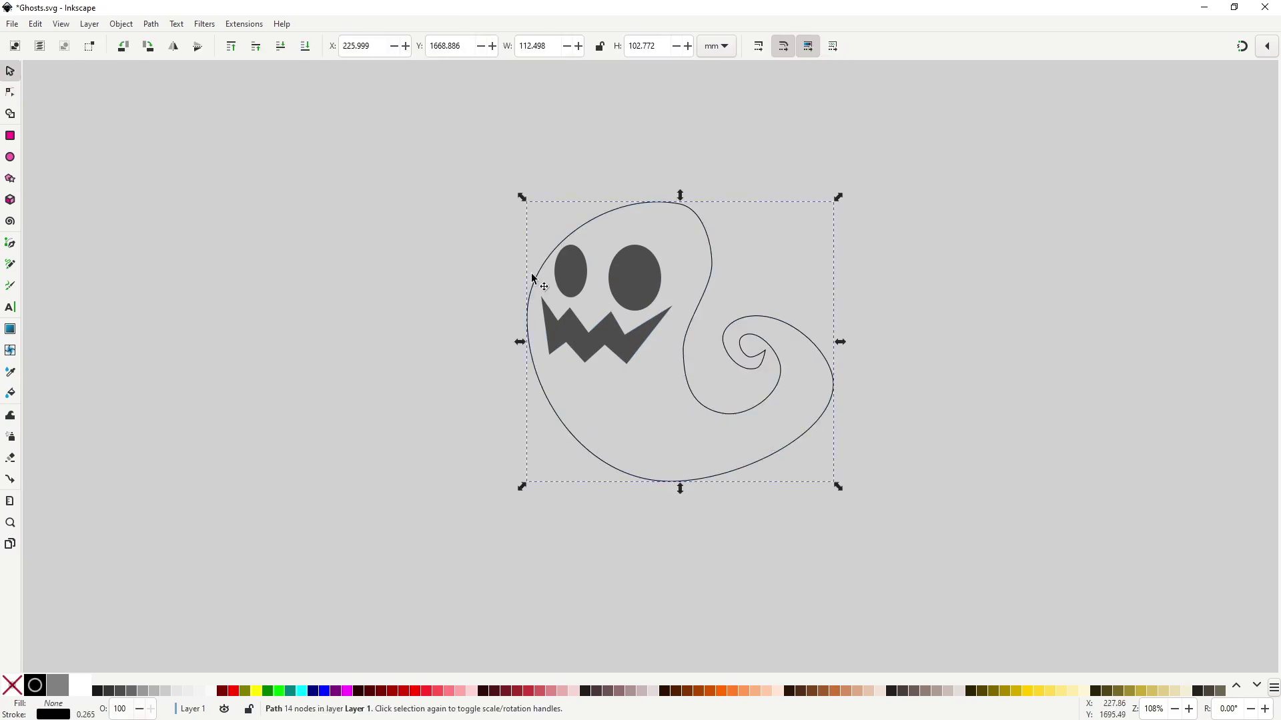
key("b")
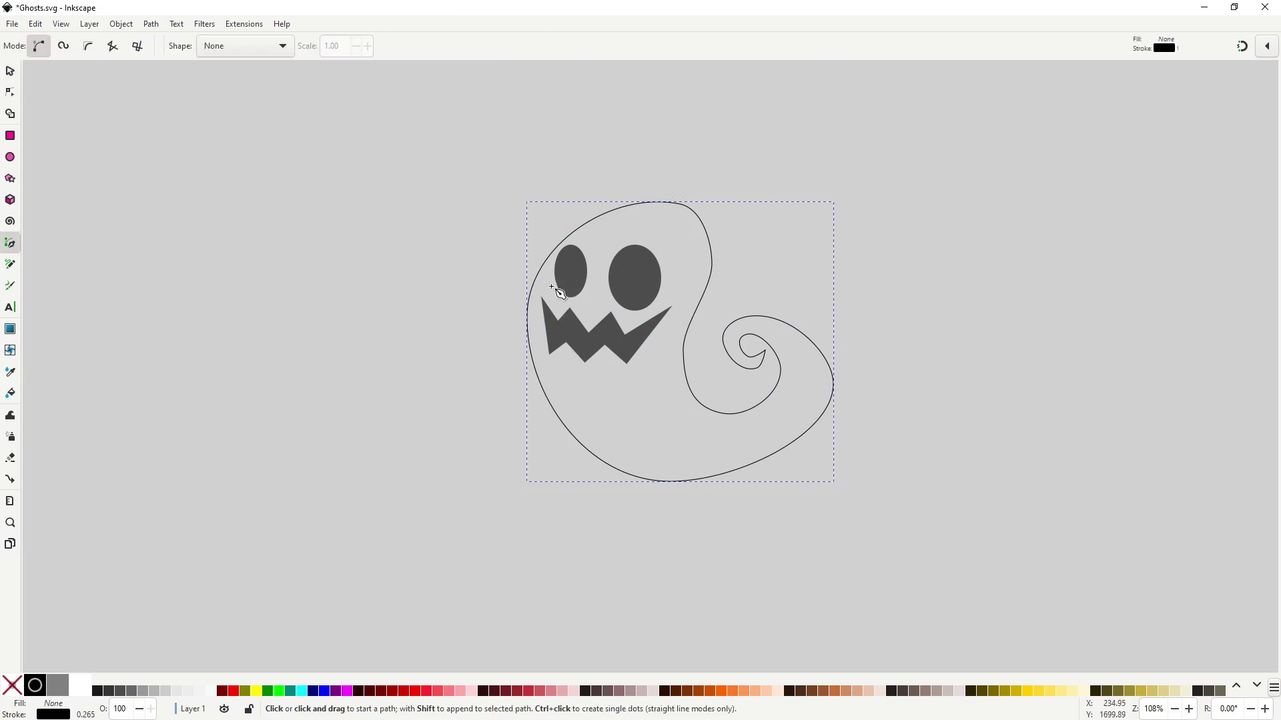
left_click(551, 286)
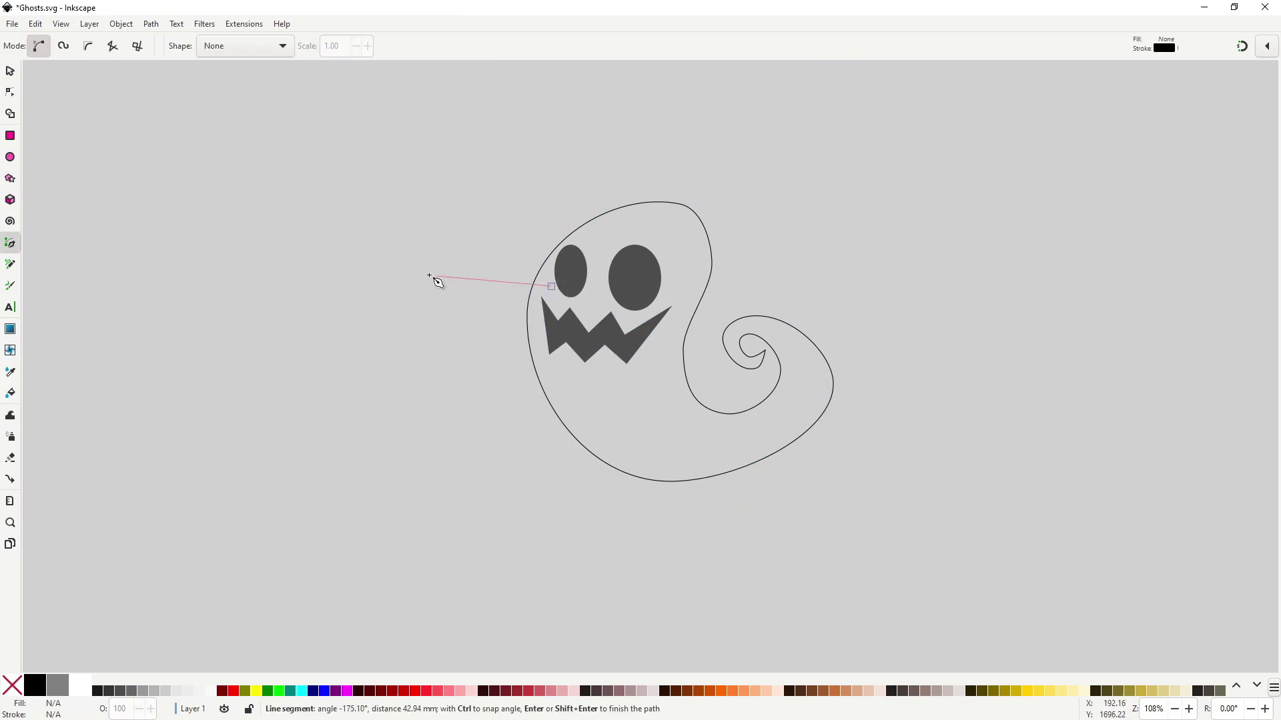
left_click(374, 290)
left_click(375, 318)
left_click(412, 352)
left_click(434, 342)
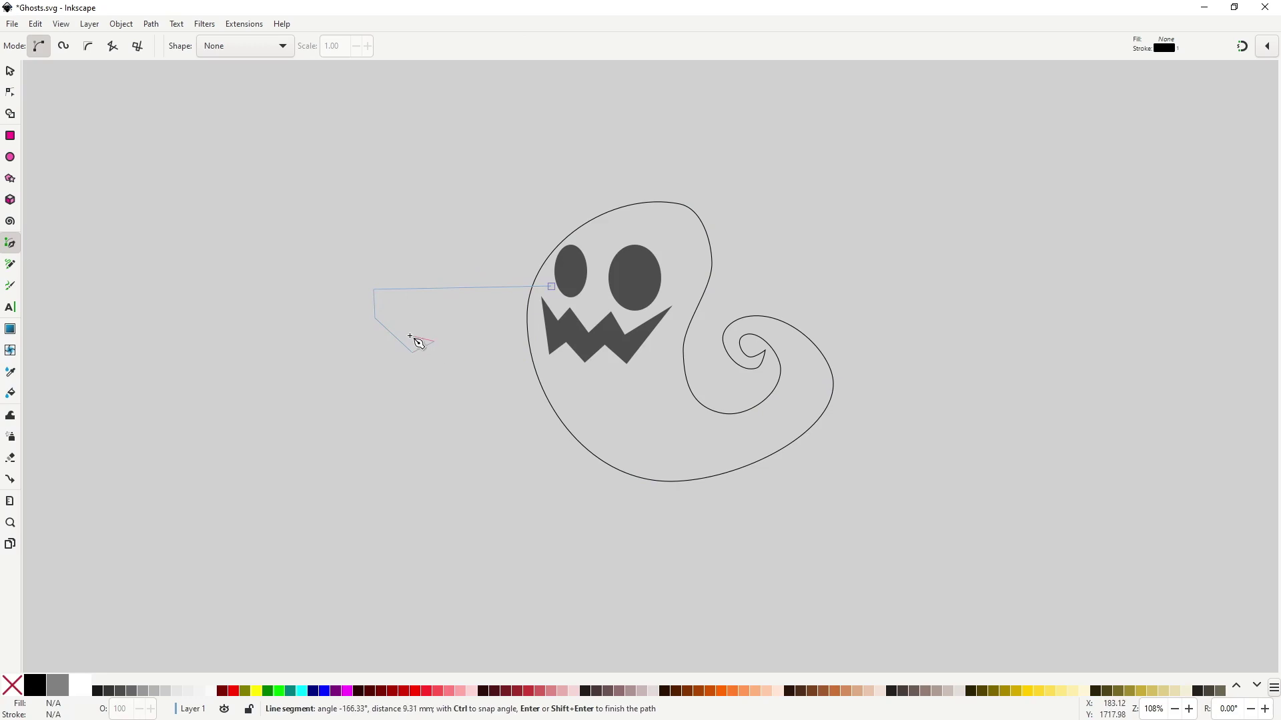
left_click(408, 319)
left_click(443, 323)
left_click(433, 297)
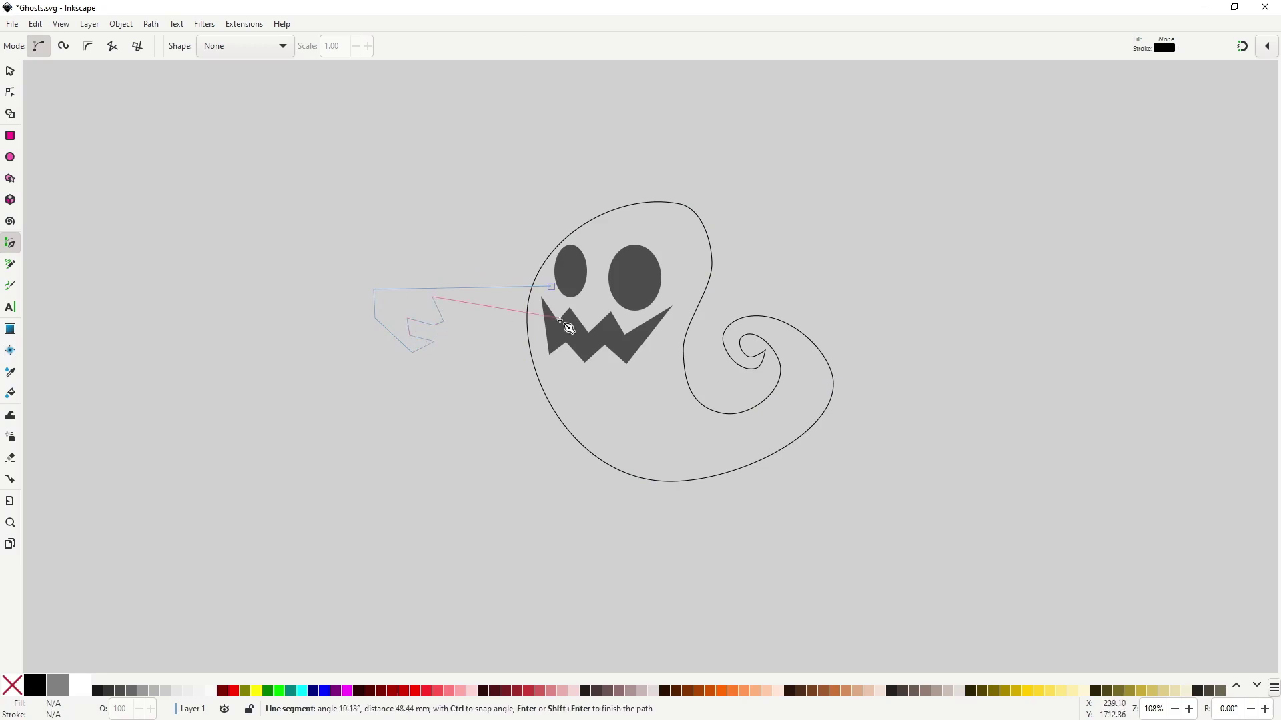
left_click(554, 319)
left_click(551, 286)
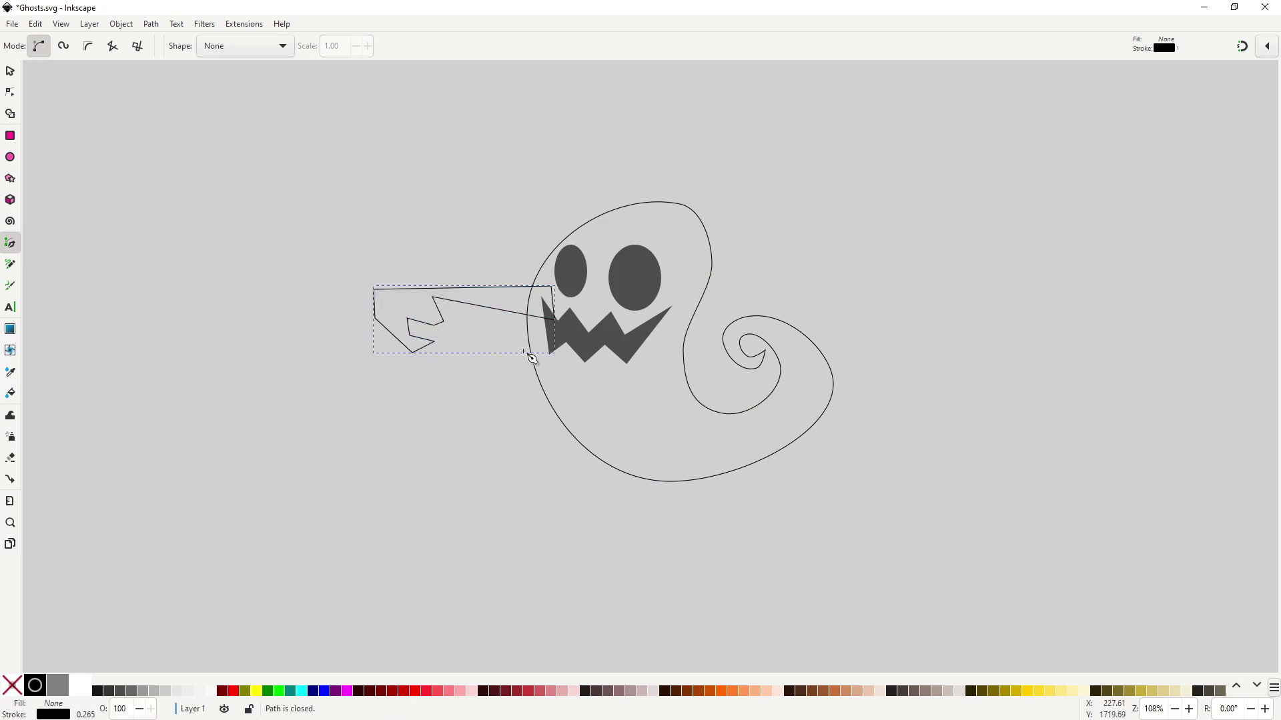
Convert all of the arm's nodes to smooth, except the two at the shoulder end inside the body
key("n")
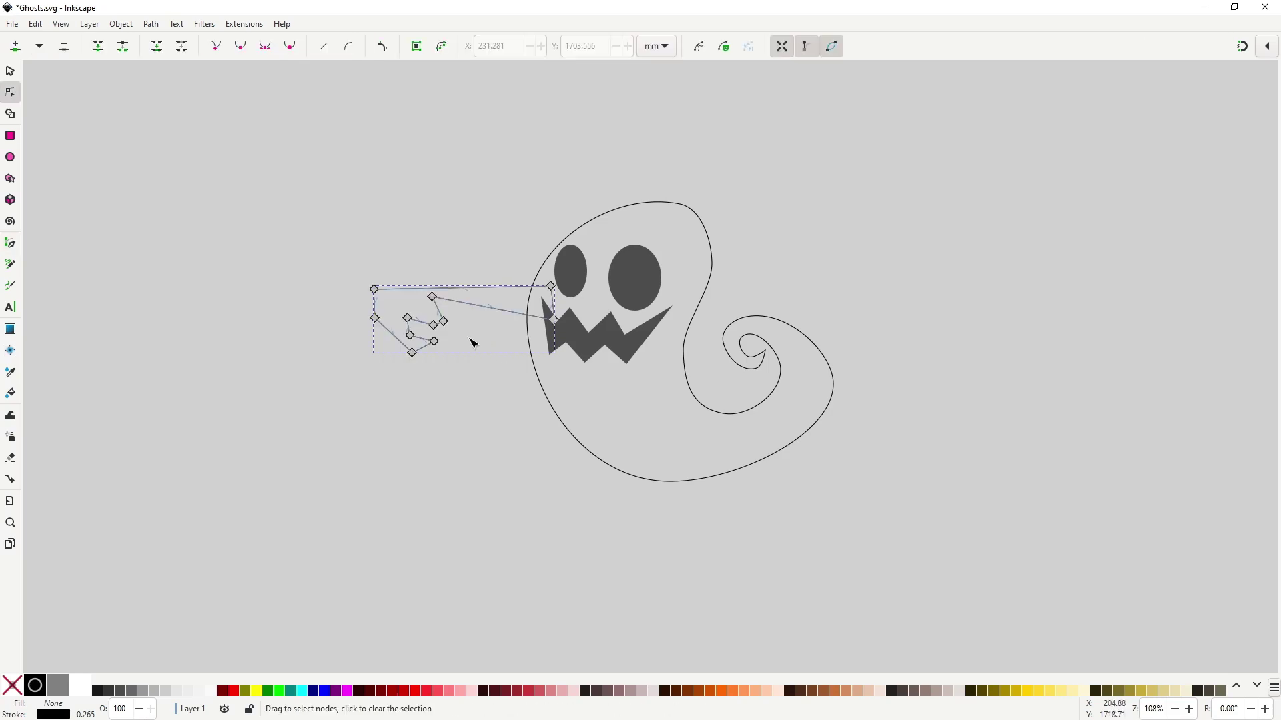
left_click_drag(284, 245, 515, 416)
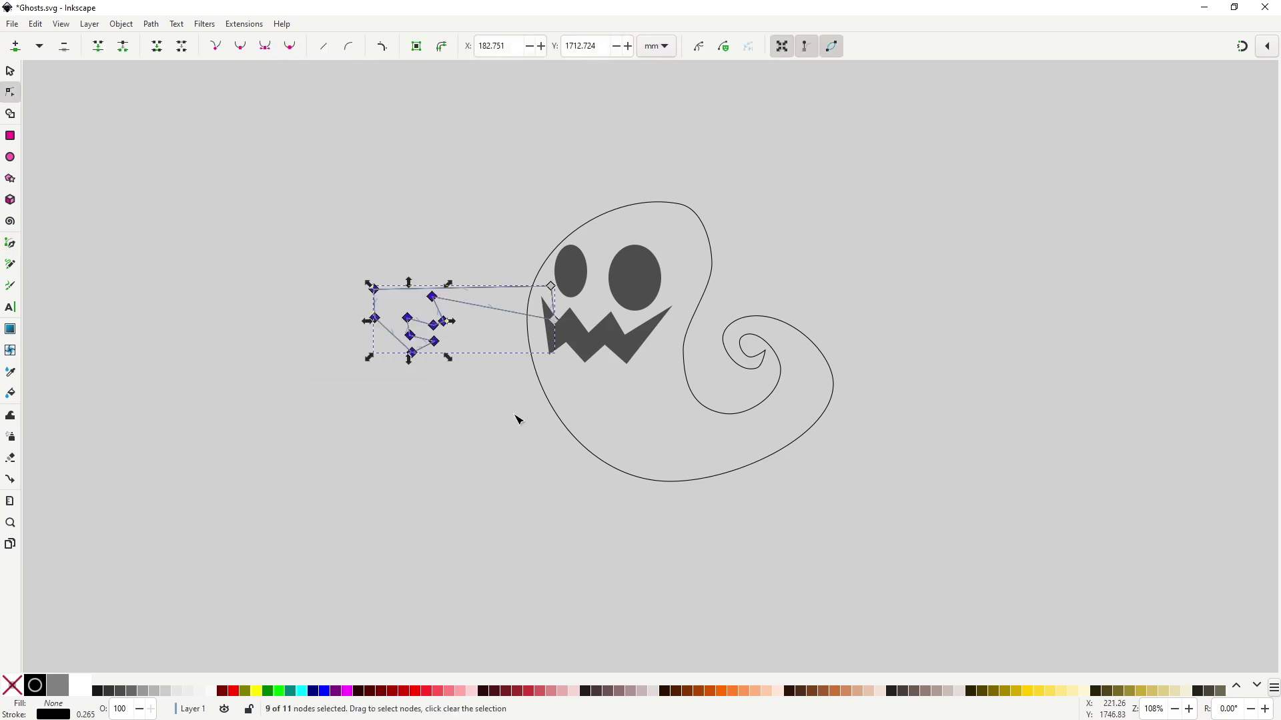
left_click(240, 46)
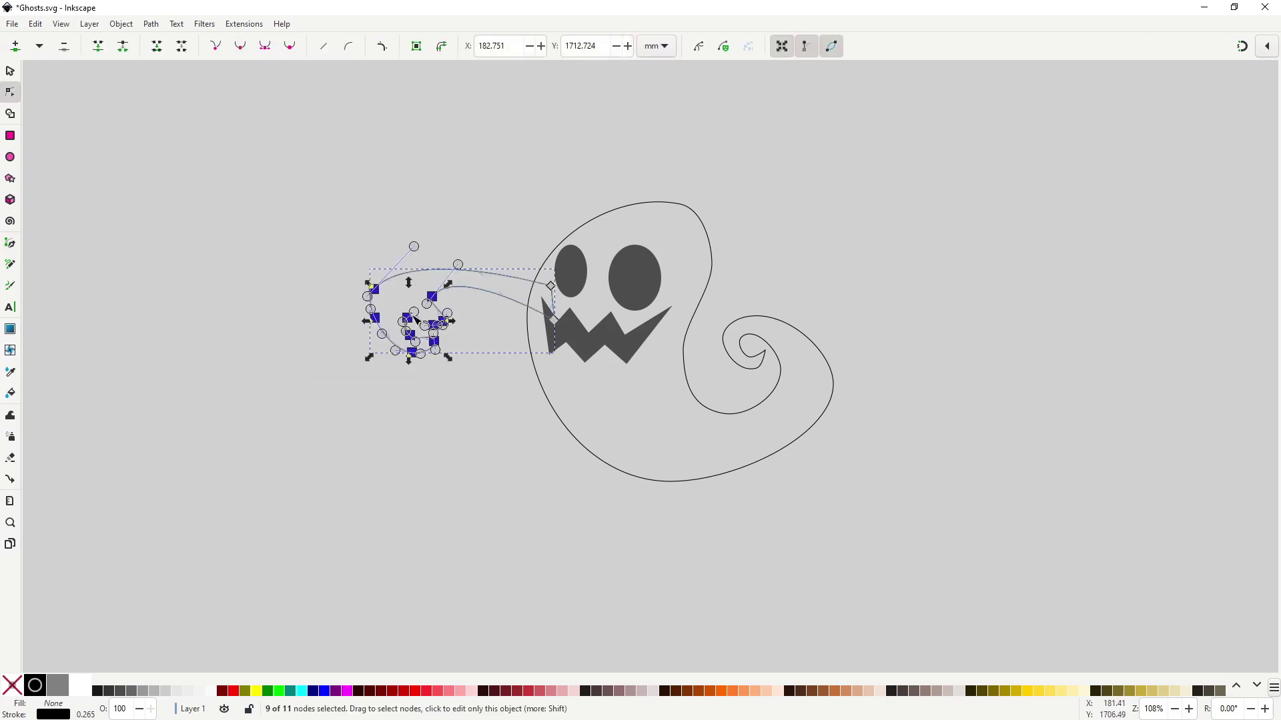
left_click(530, 489)
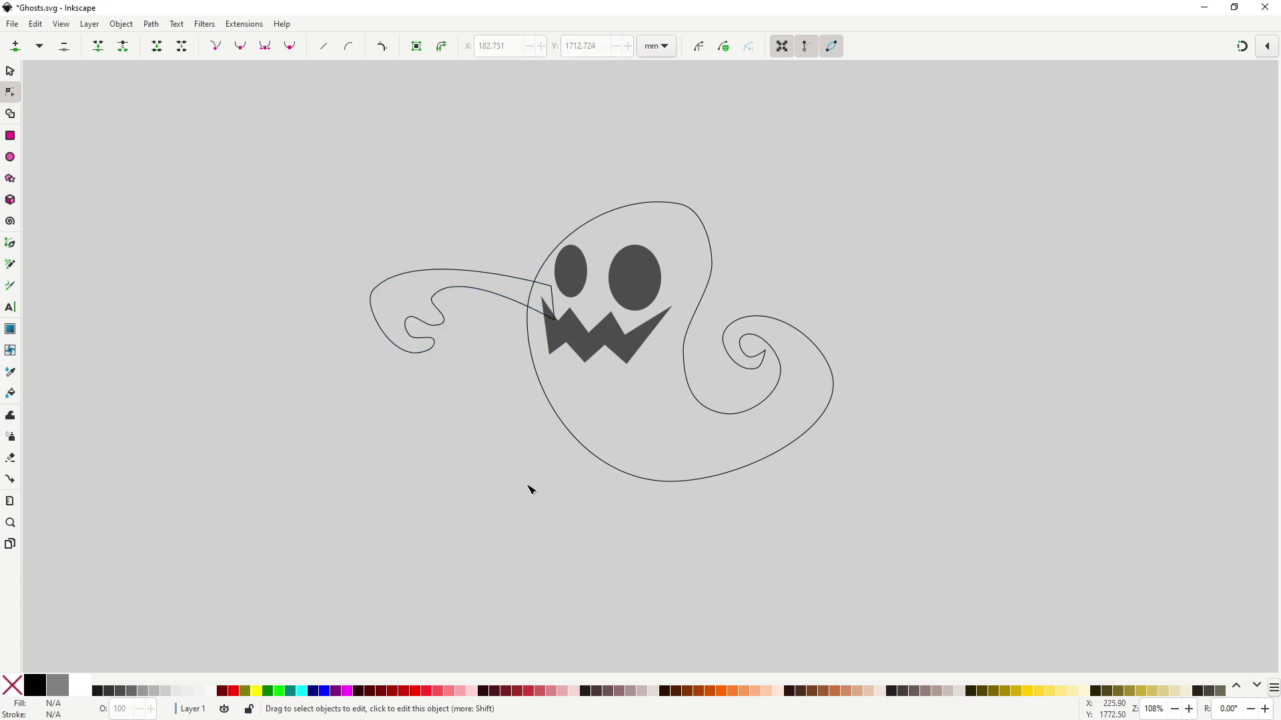
Refine the arm's curve by shifting the upper wrist, inner finger and lower shoulder nodes and adjusting the underside's curve handle
left_click(465, 288)
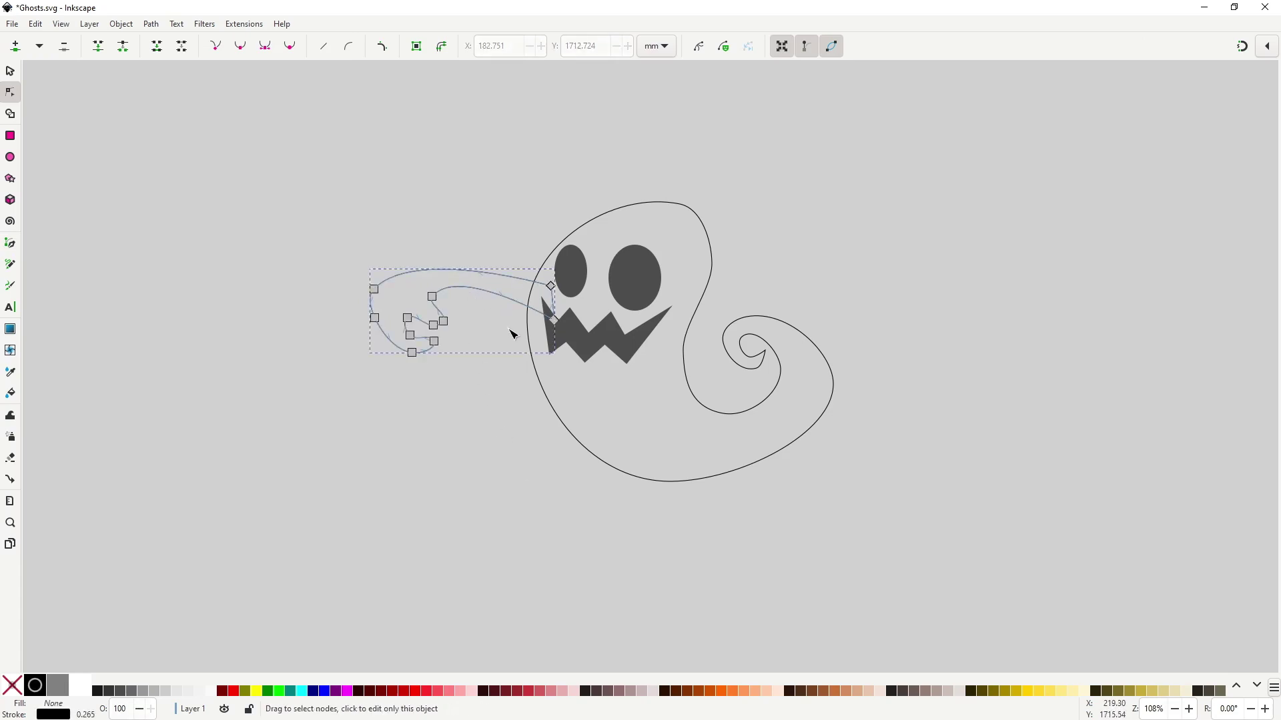
left_click(434, 298)
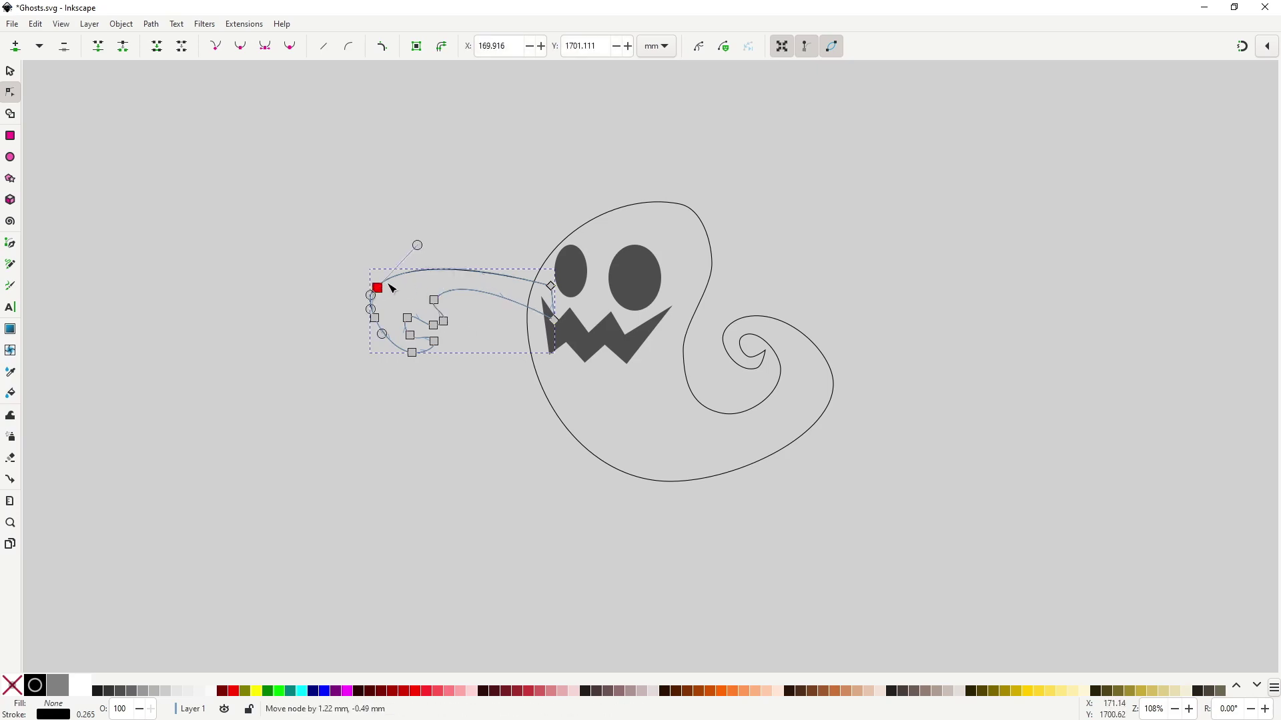
left_click_drag(376, 288, 430, 300)
left_click_drag(552, 325, 556, 332)
left_click_drag(456, 269, 464, 273)
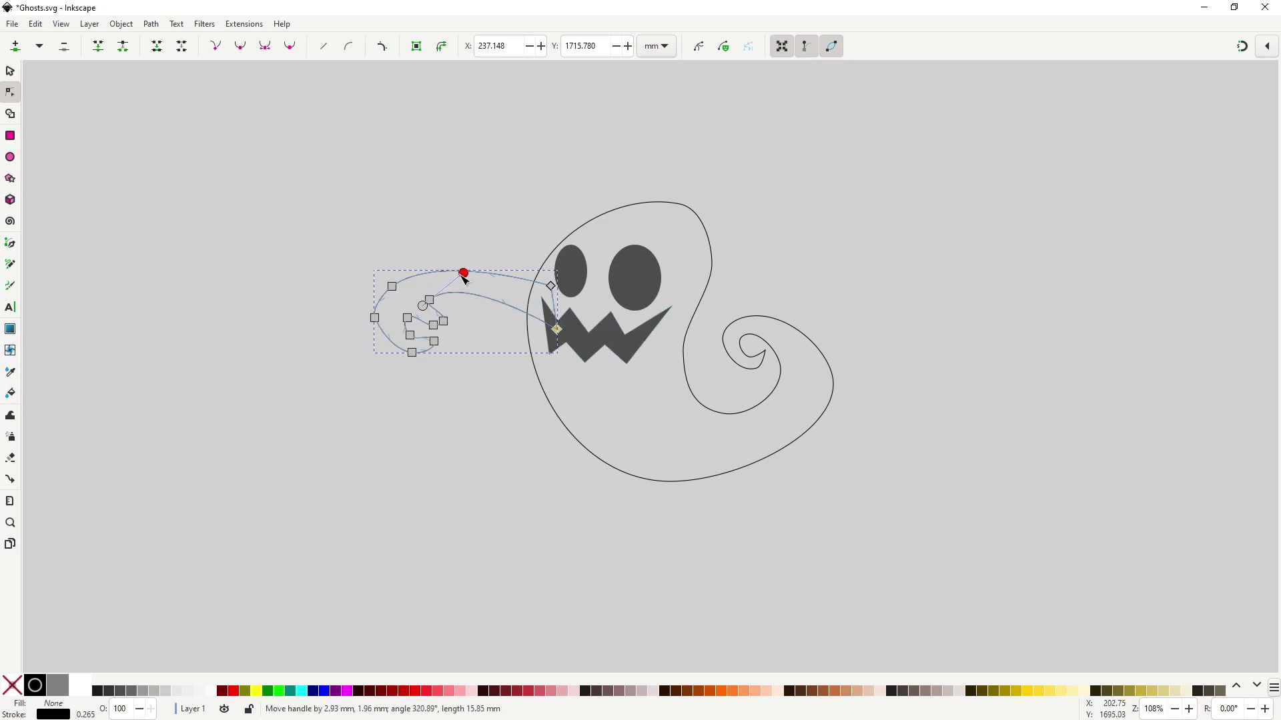
Duplicate the arm, rotate the copy counterclockwise and place it below the first arm with its shoulder end inside the body
key("s")
key("ctrl+d")
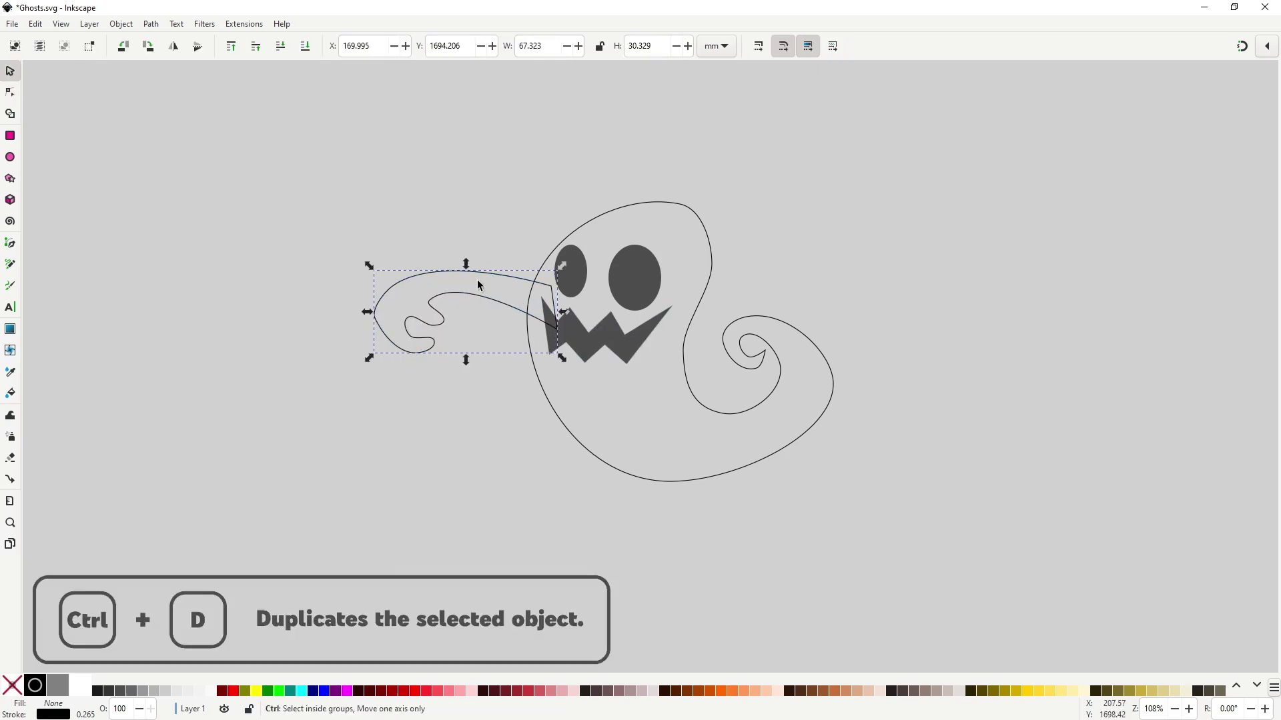
left_click_drag(487, 277, 591, 322)
left_click(566, 376)
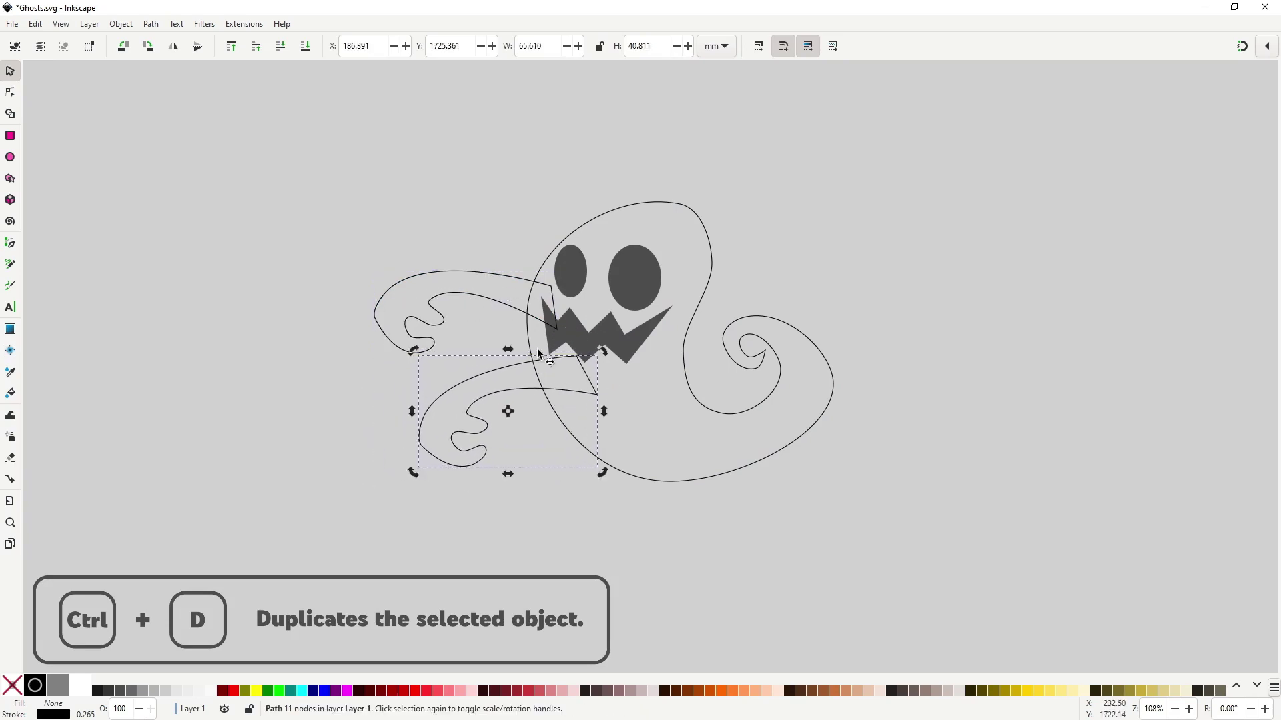
left_click_drag(515, 368, 510, 377)
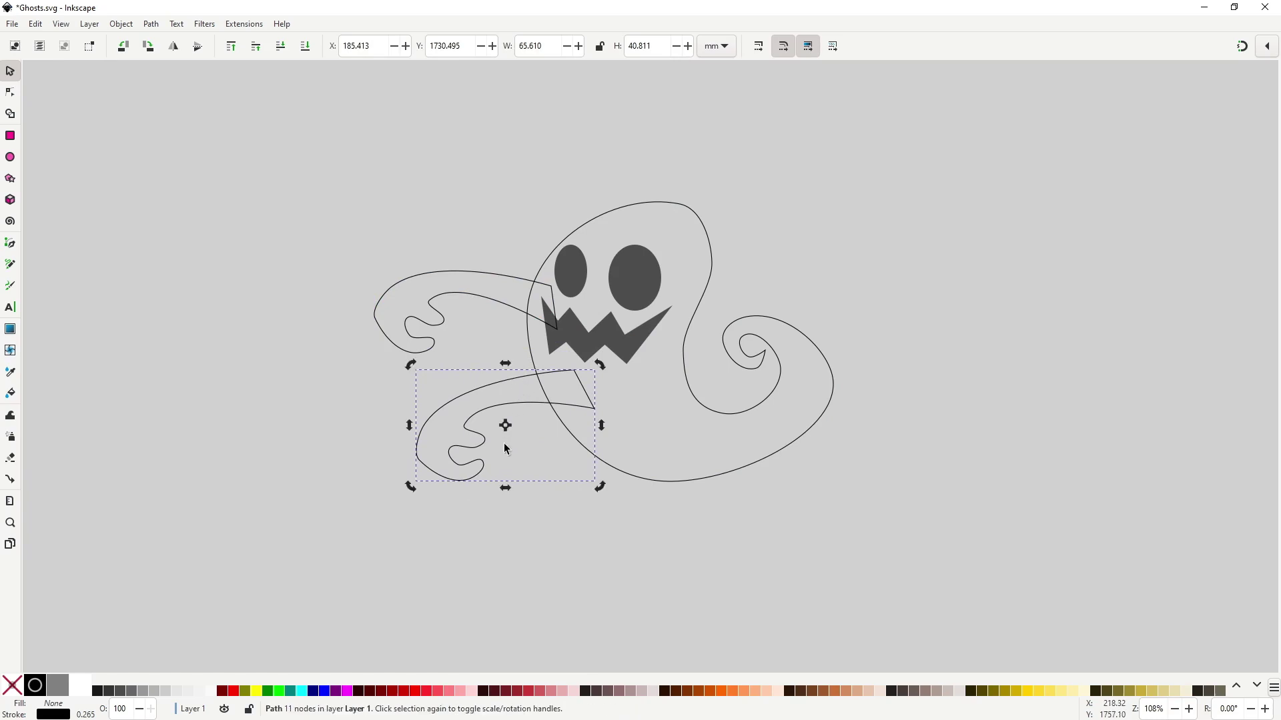
Shift the lower arm's hand nodes upward as a group and reposition its finger nodes to vary the hand's shape
key("n")
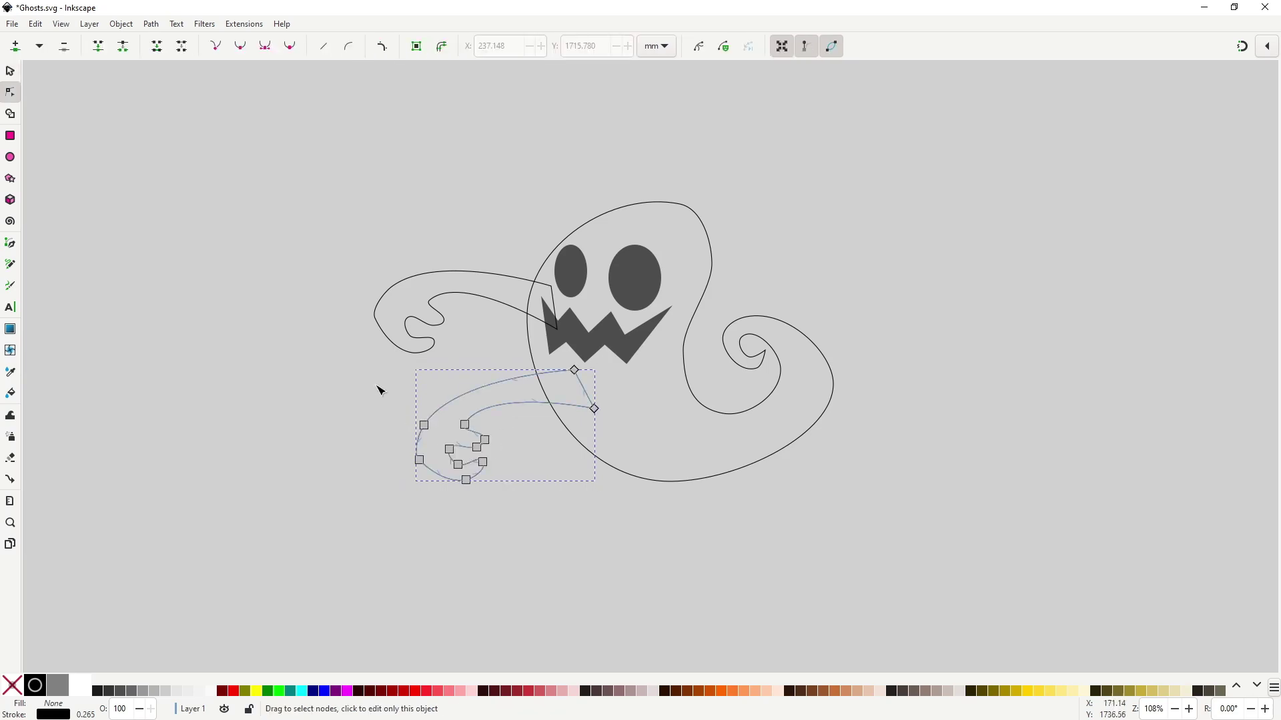
left_click_drag(377, 389, 525, 510)
left_click_drag(426, 421, 430, 413)
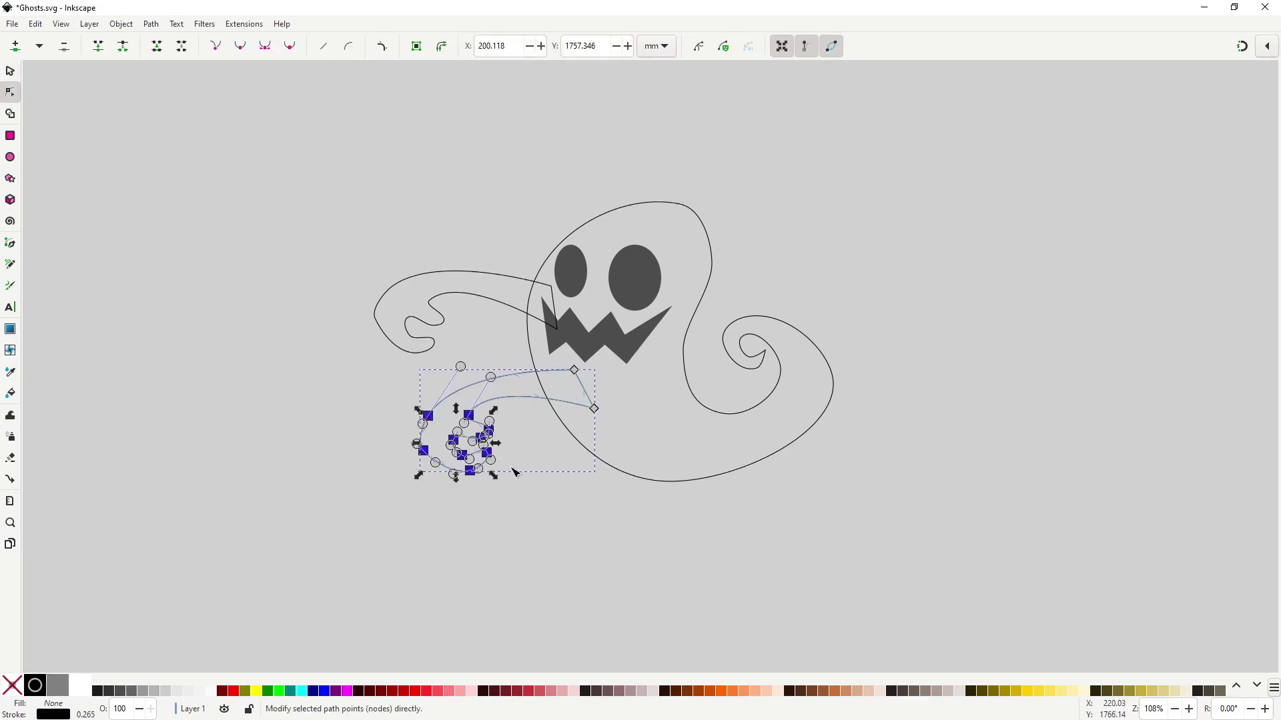
left_click(512, 470)
left_click_drag(472, 471, 475, 423)
left_click(485, 441)
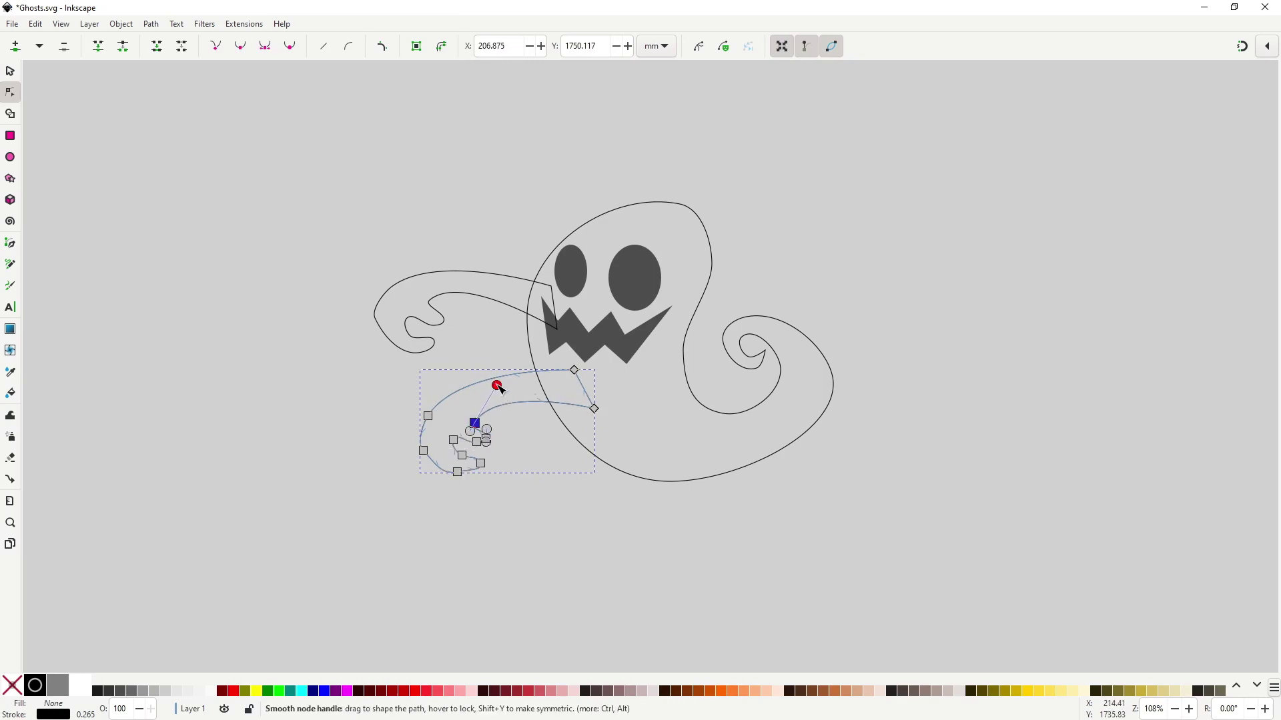
Delete the surplus node under the lower hand's upper finger and the lower finger's tip node, and reshape both fingertips into rounded curves
scroll(491, 441, "up", 3)
key("Escape")
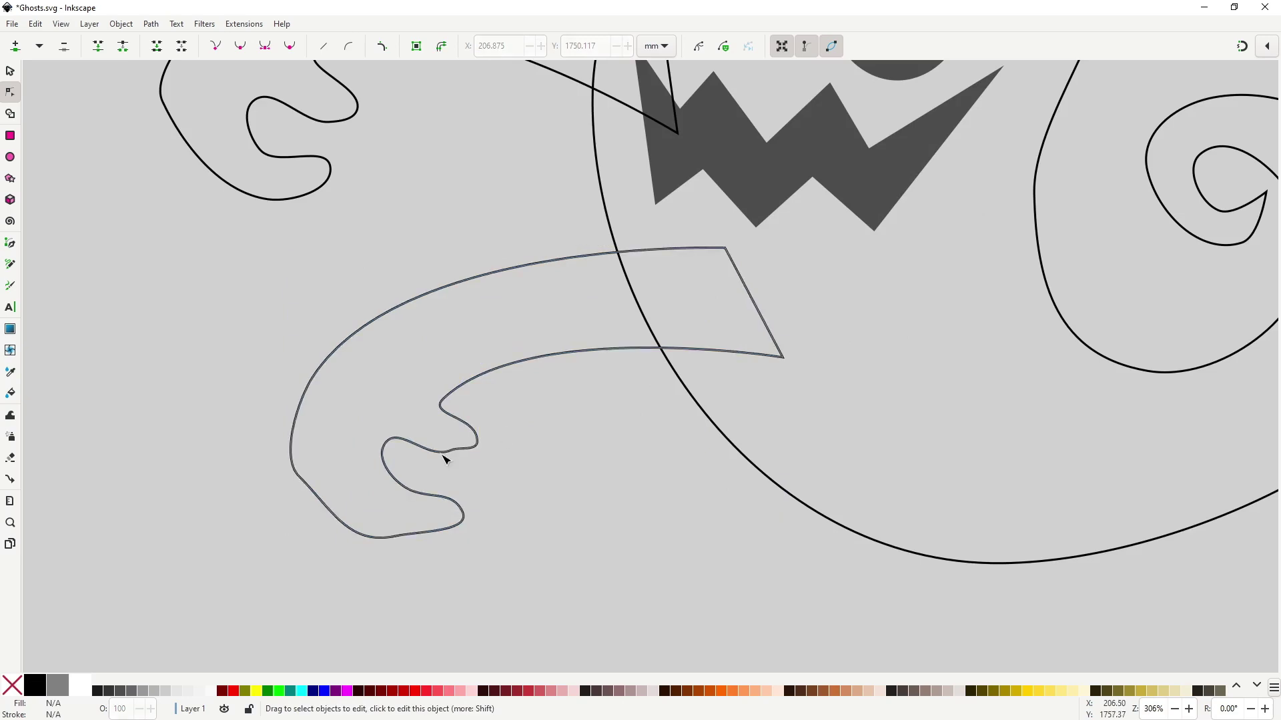
left_click(446, 458)
left_click(449, 449)
left_click_drag(479, 442, 471, 453)
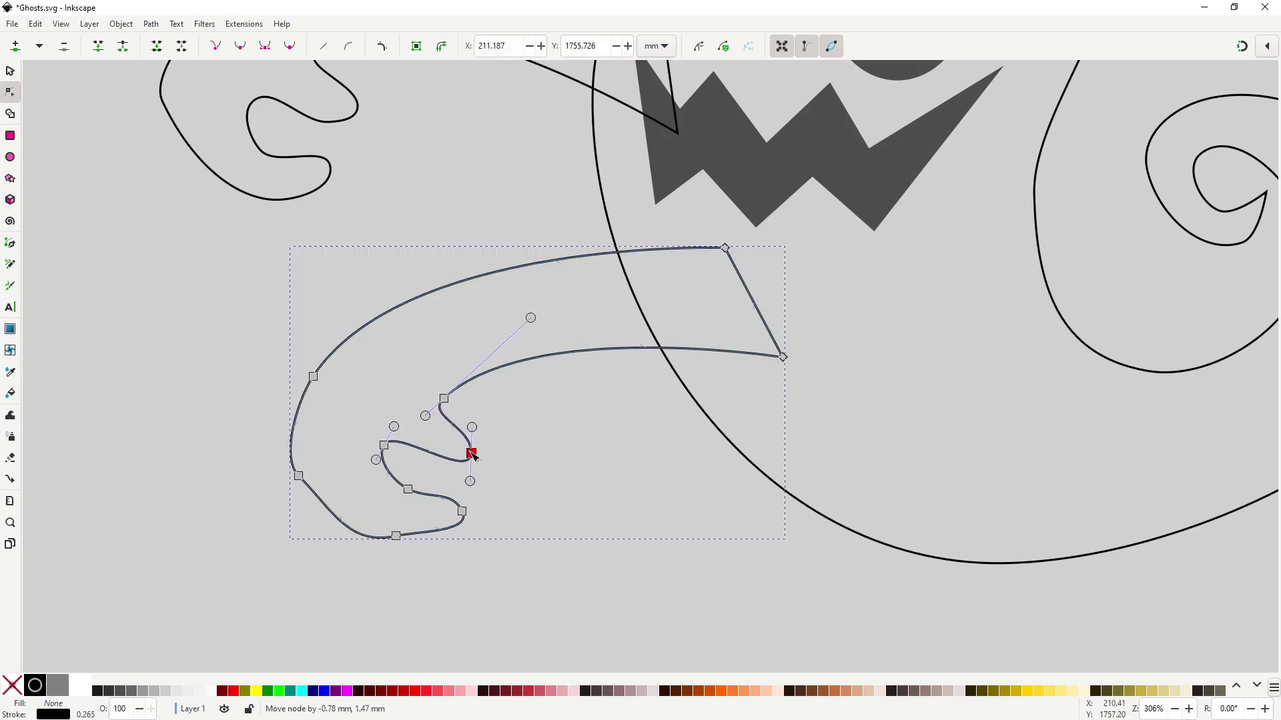
left_click(462, 511)
key("Delete")
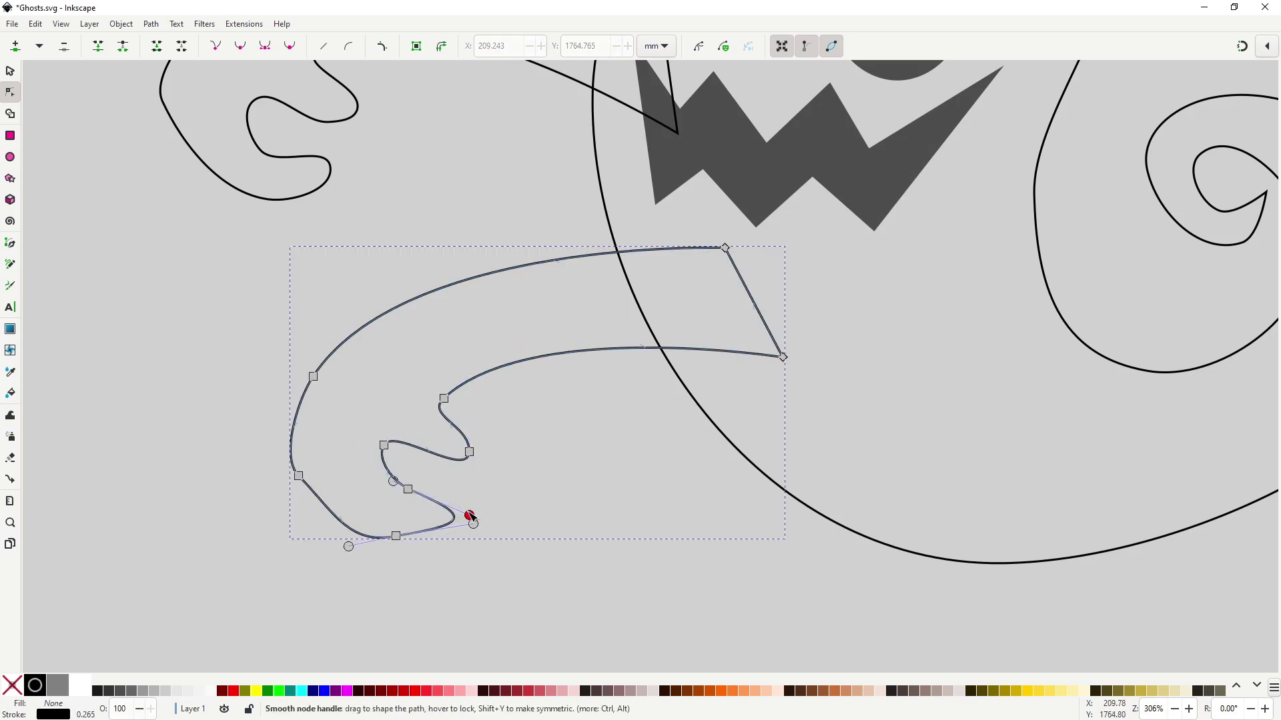
mouse_move(470, 517)
left_mouse_down()
mouse_move(459, 488)
mouse_move(471, 532)
left_mouse_up()
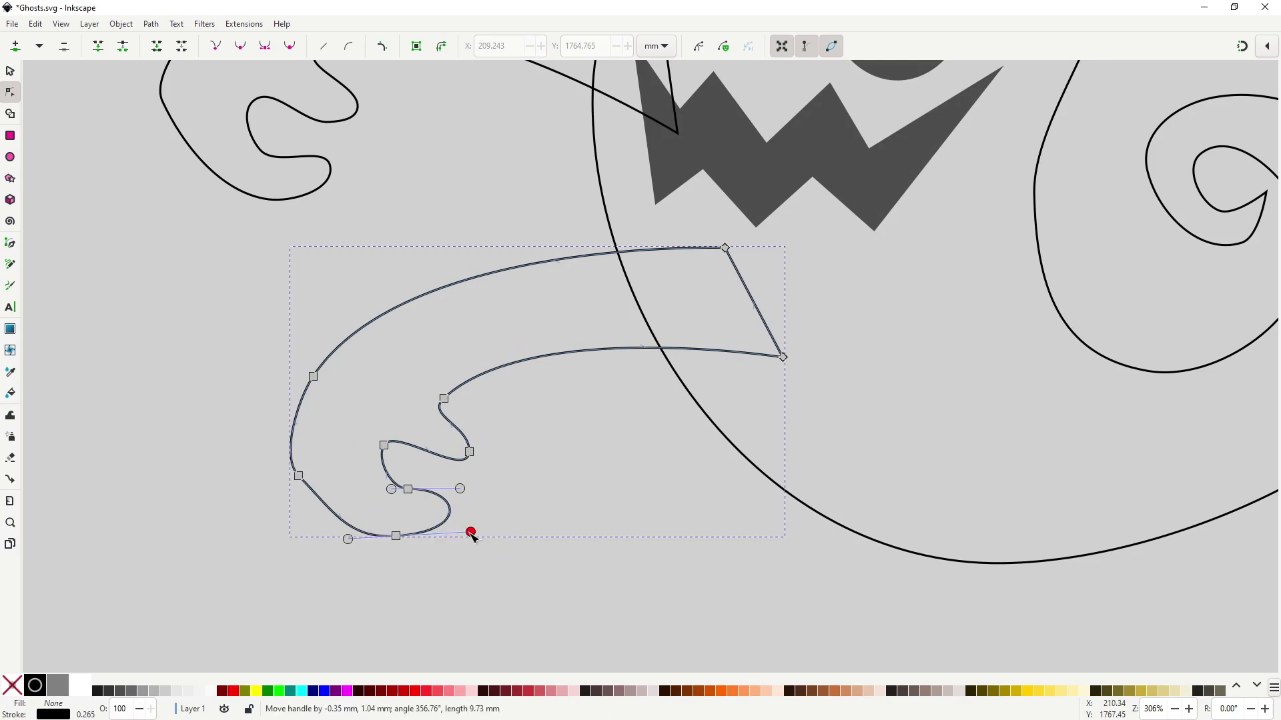
Delete the outer node on the back of the lower hand and nudge the wrist node above it to smooth the curve
left_click(297, 475)
key("Delete")
left_click_drag(313, 376, 320, 370)
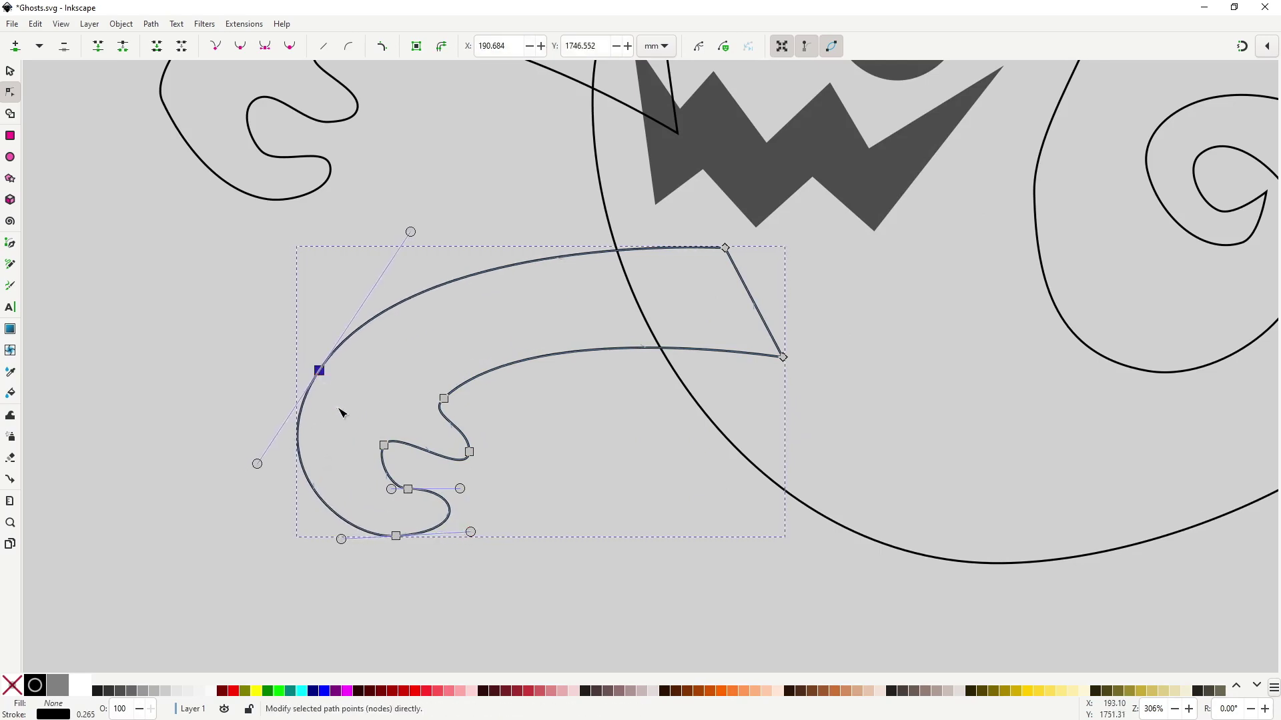
scroll(339, 413, "down", 3)
left_click_drag(433, 548, 498, 552)
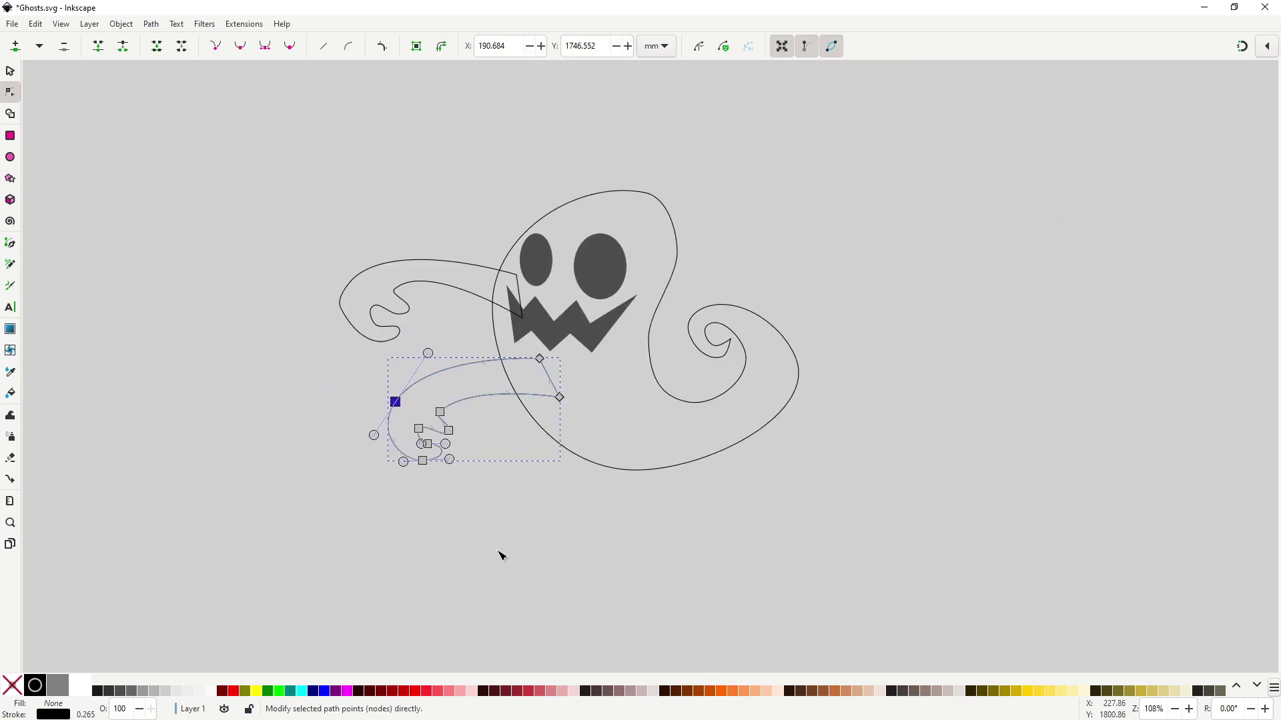
left_click(600, 572)
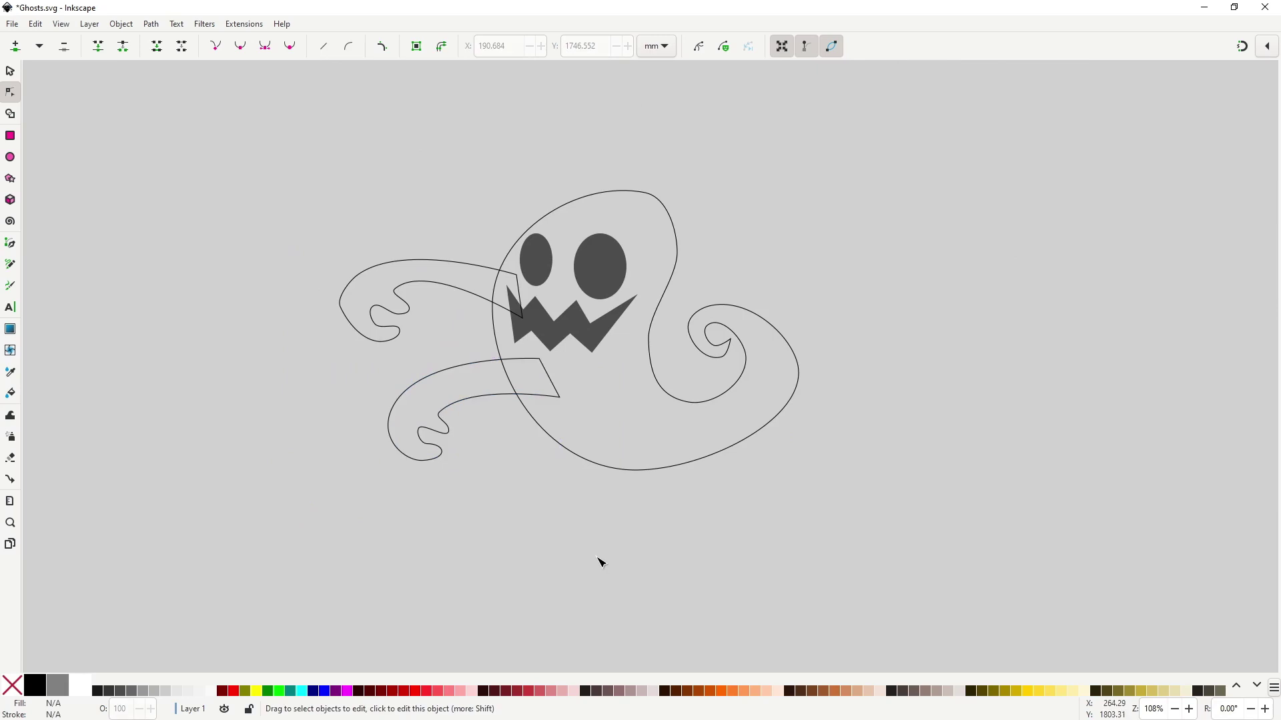
Fill both arms and the body with 7.5% Gray and remove their outlines
left_click(479, 267)
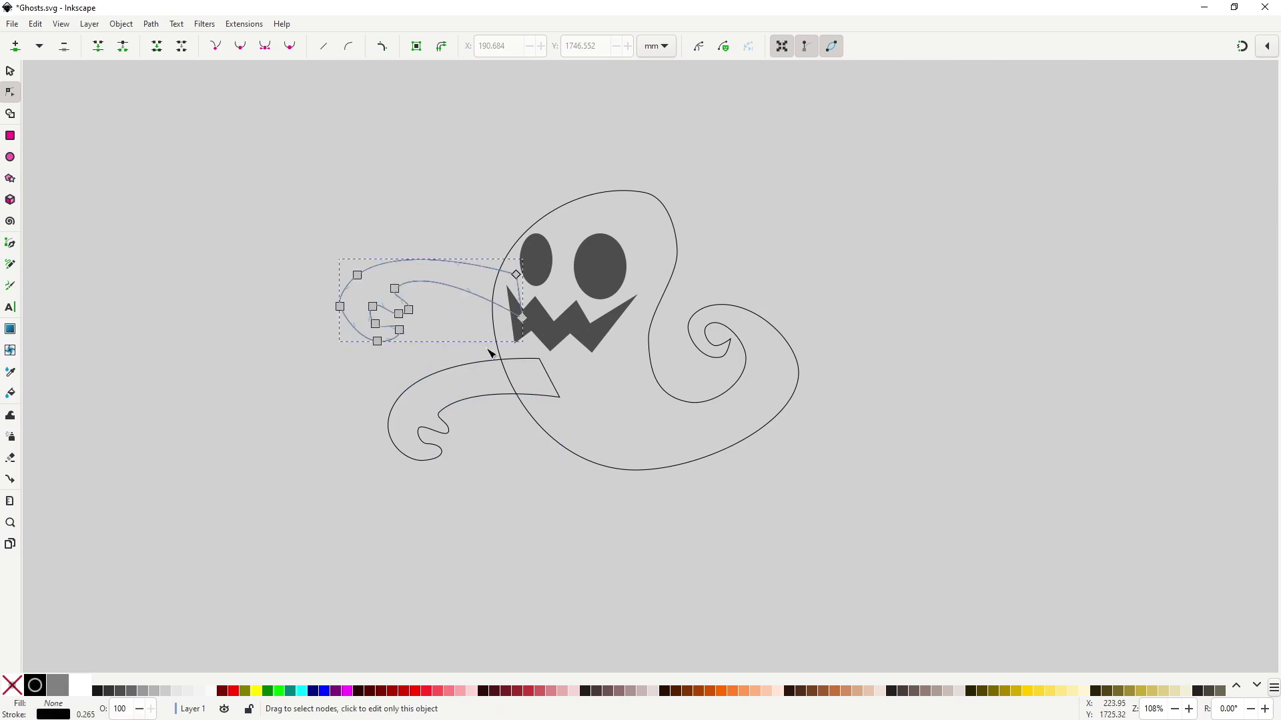
left_click(483, 369, "shift")
left_click(710, 405, "shift")
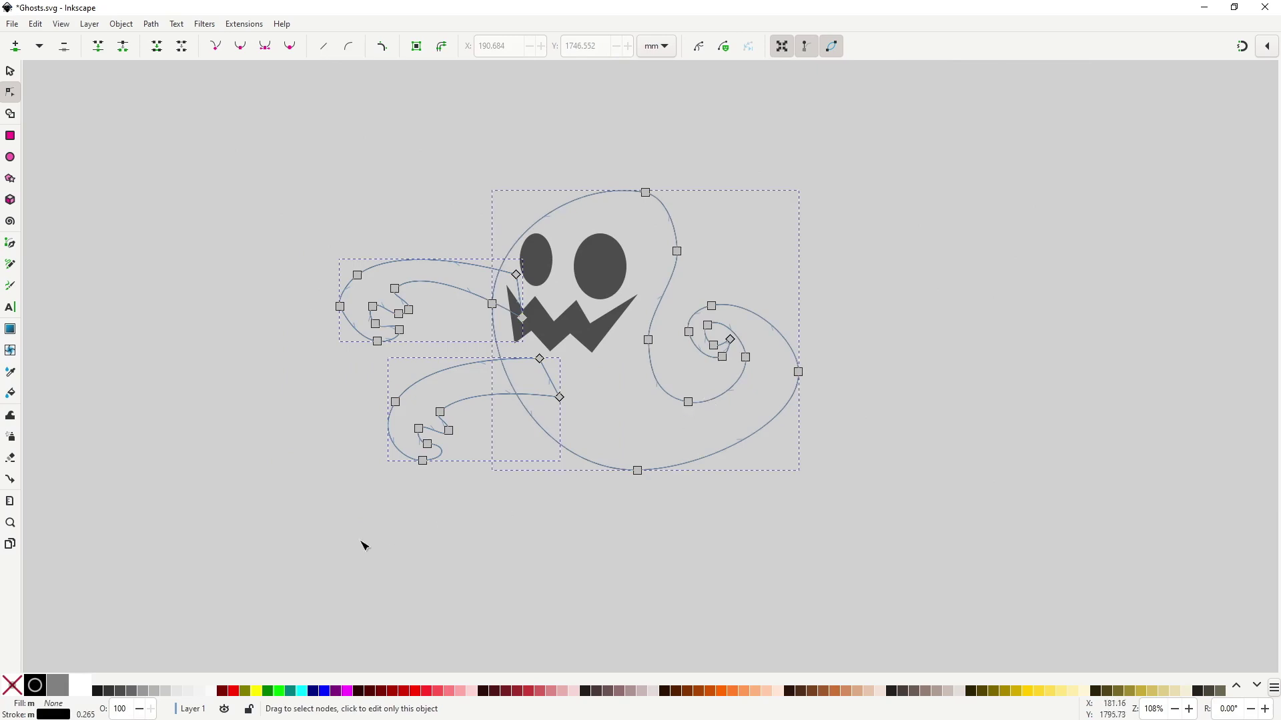
left_click(192, 691)
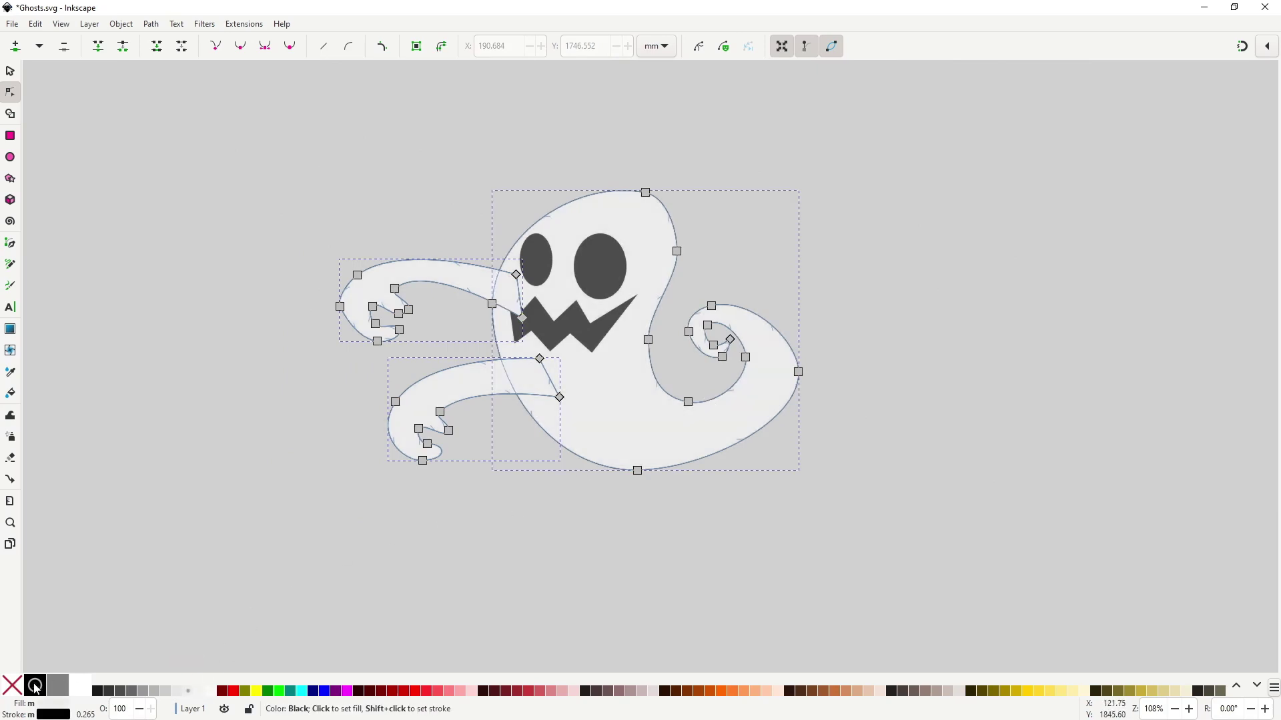
left_click(12, 686, "shift")
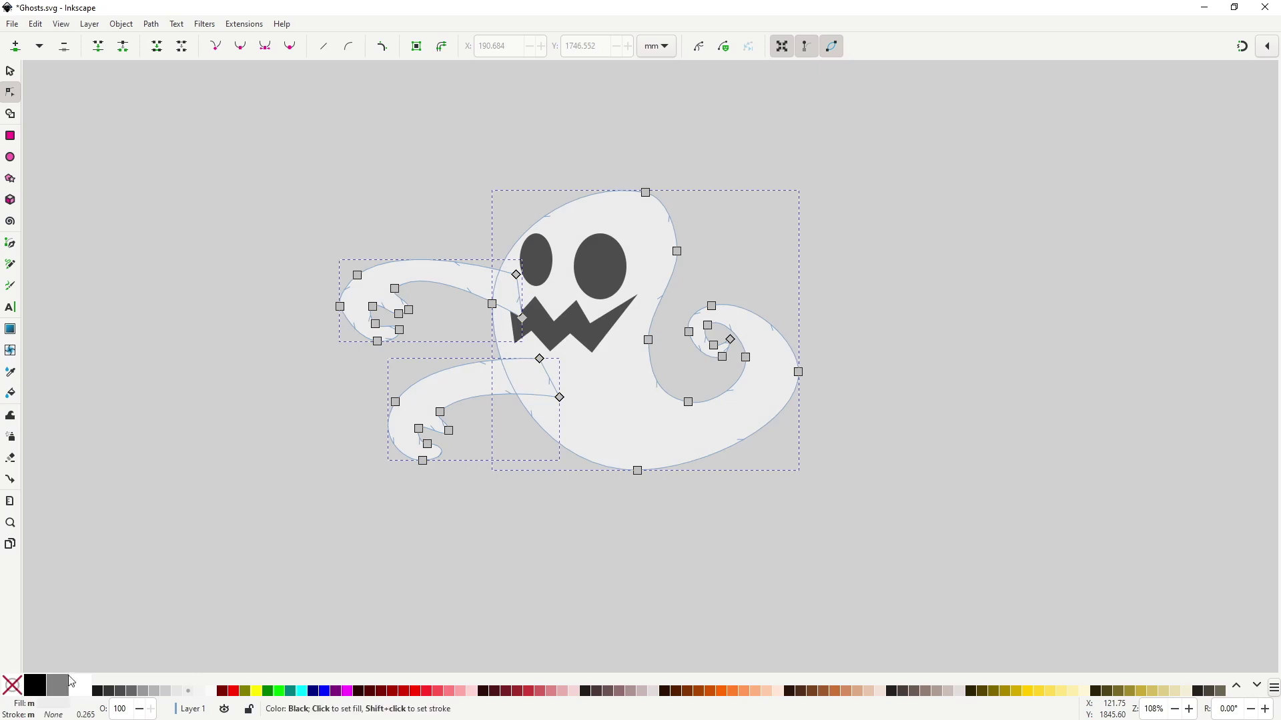
left_click(454, 585)
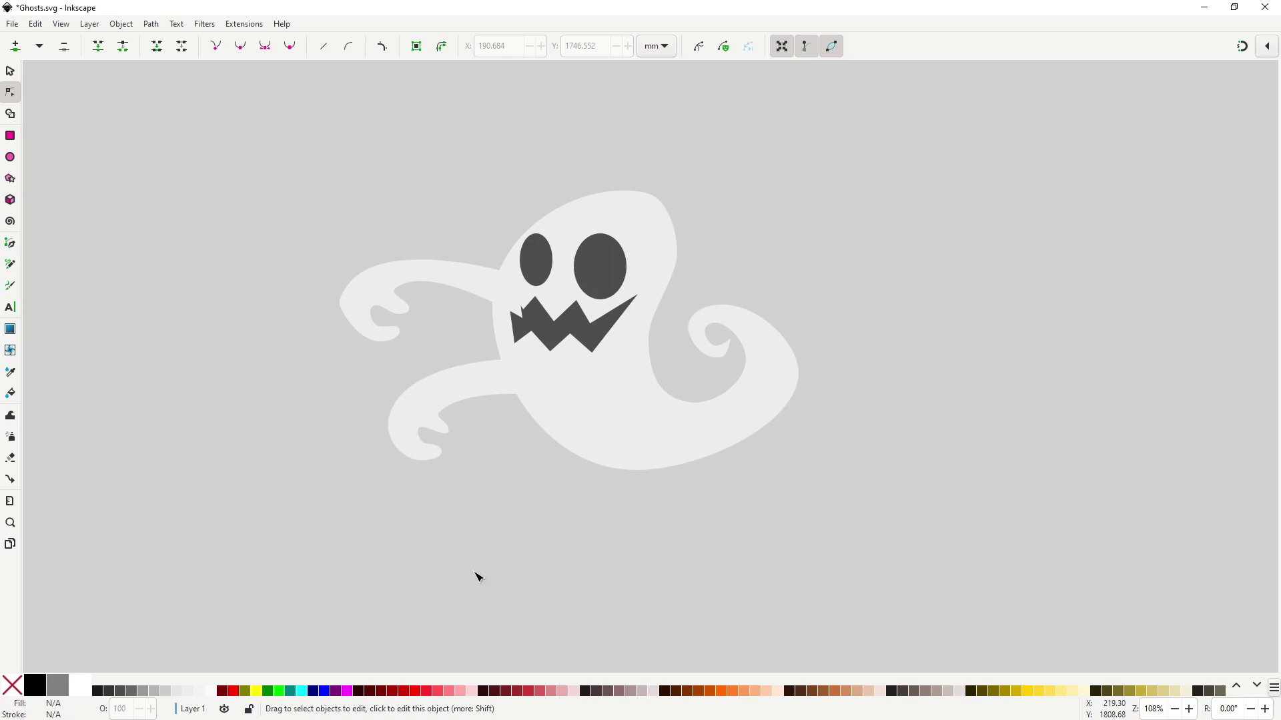
Lower the first ghost's upper arm in the stacking order so that it sits behind the mouth
key("s")
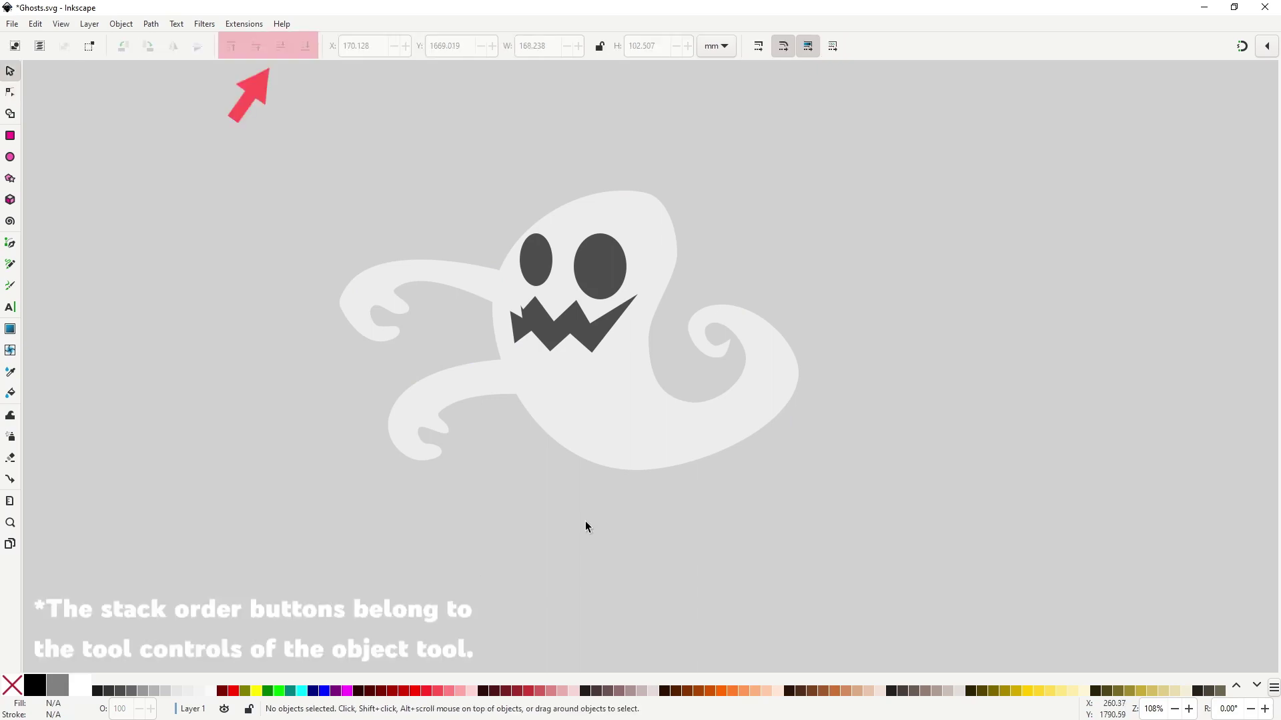
left_click(468, 286)
key("Page_Down")
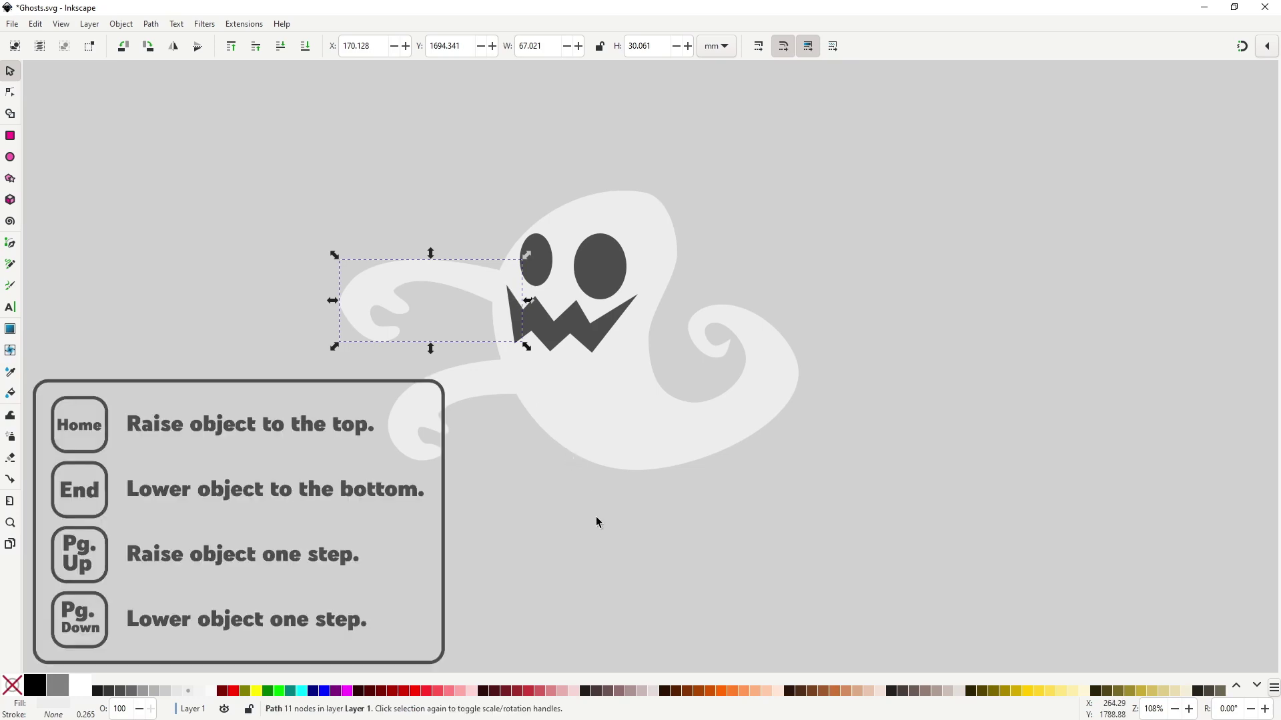
key("Escape")
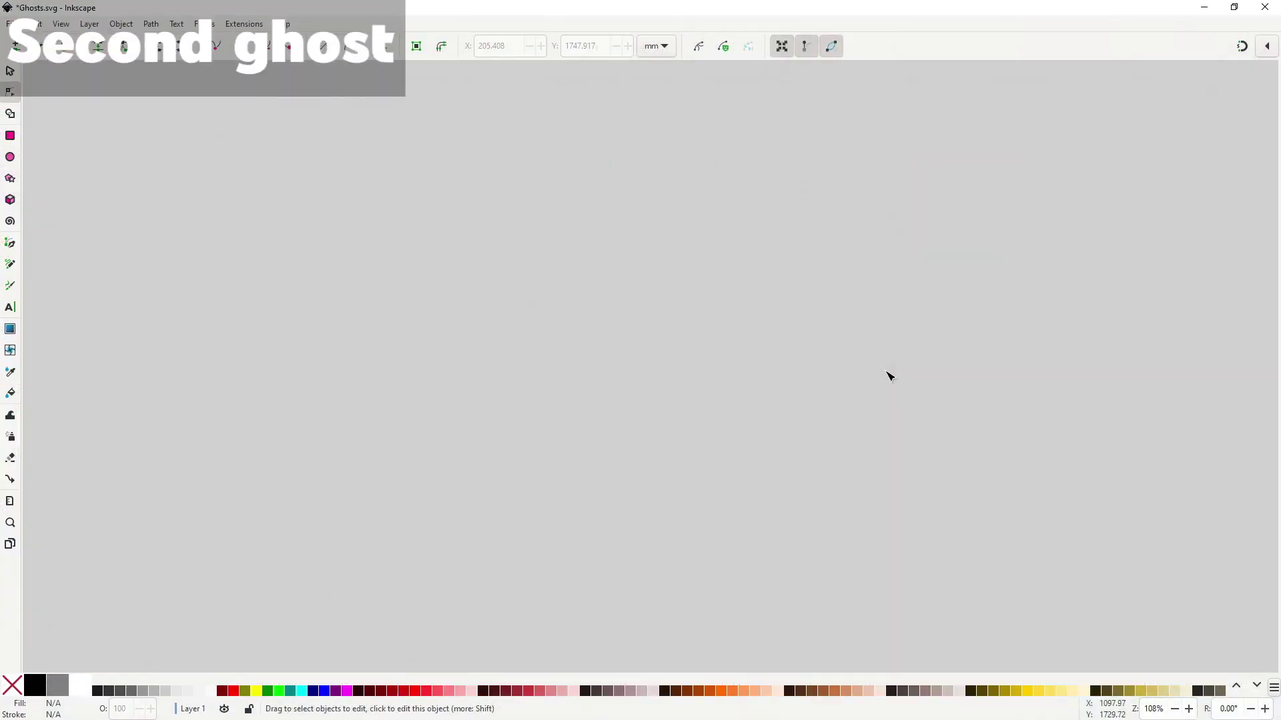
Draw the second ghost's body as a closed ten-node straight-line outline with a broad head and three pointed tail strands
key("b")
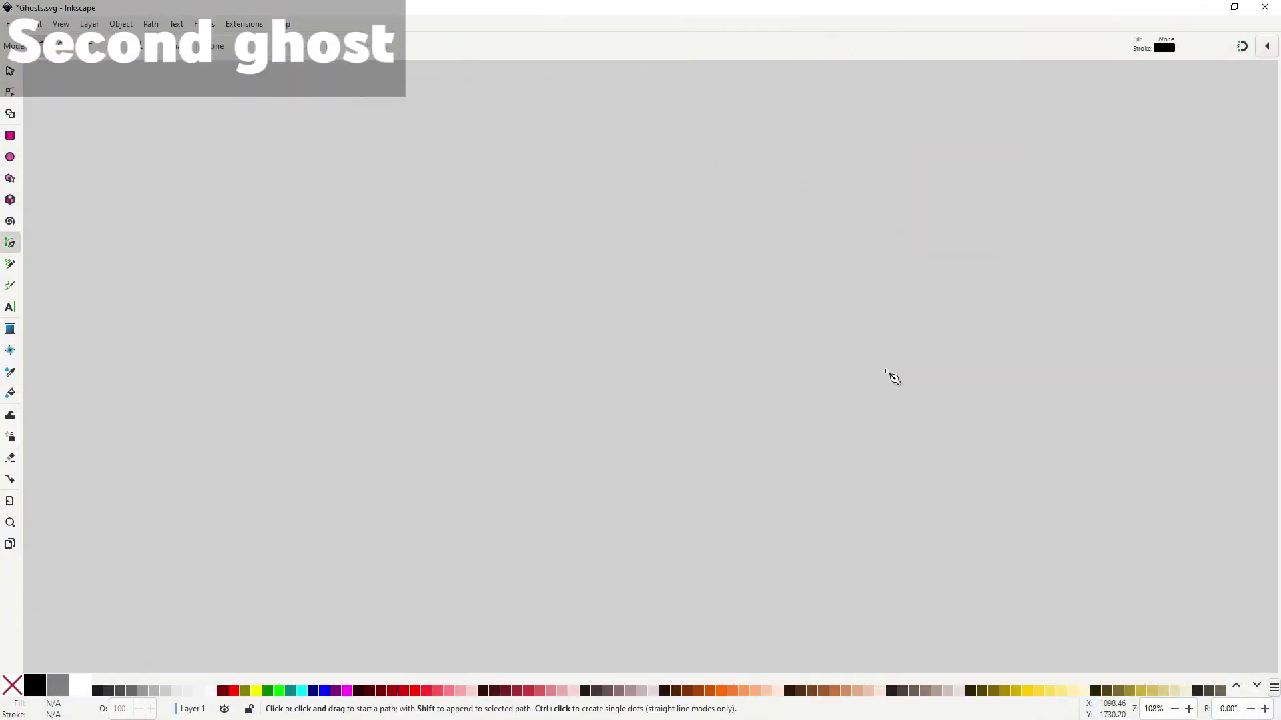
left_click(684, 272)
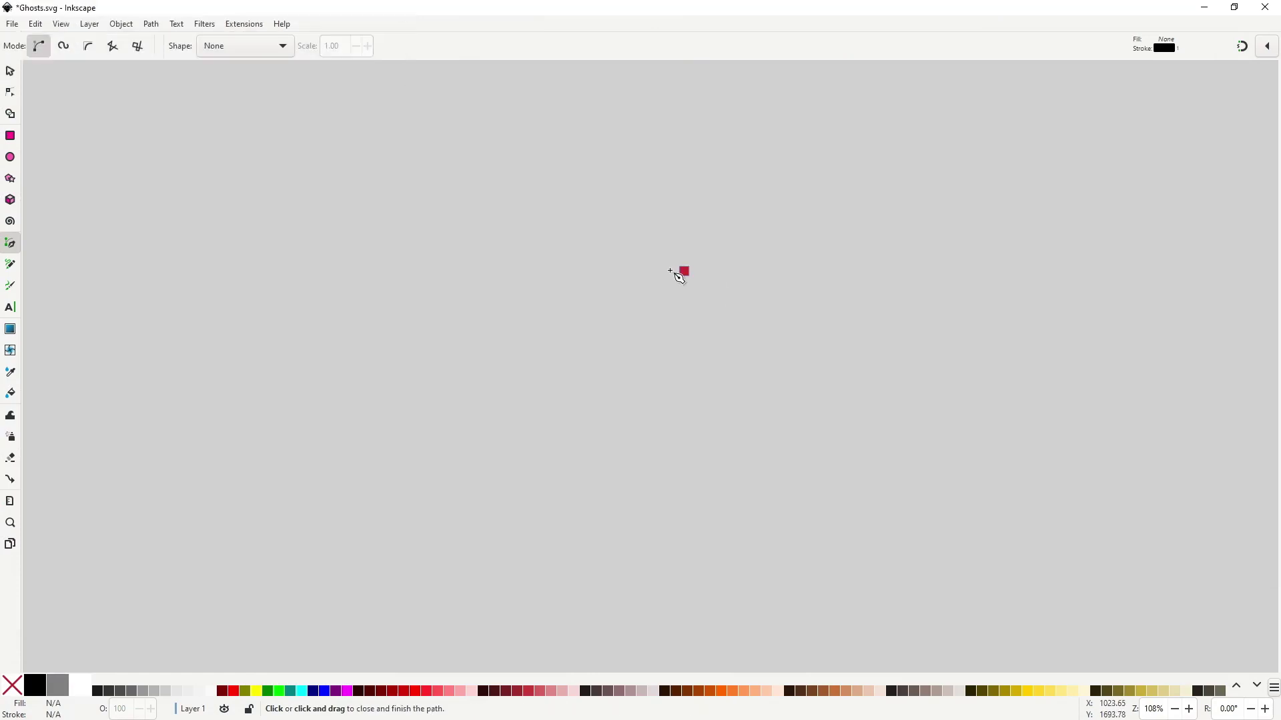
left_click(564, 228)
left_click(476, 283)
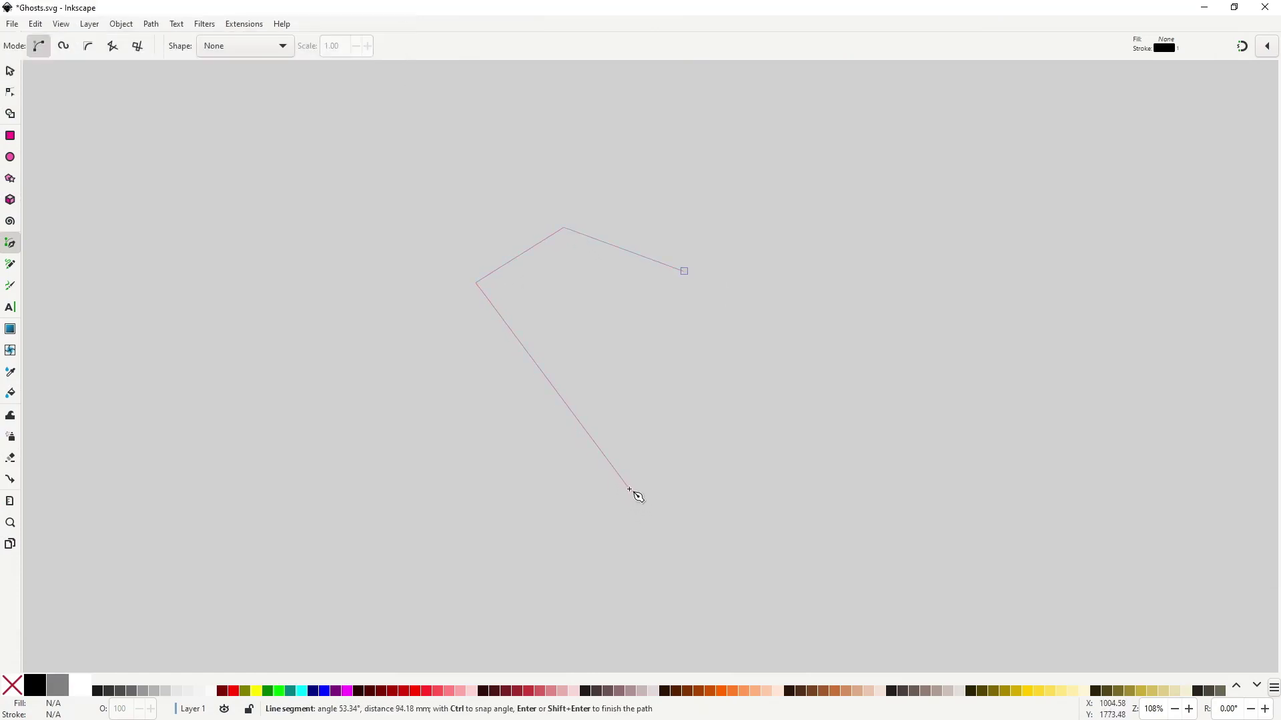
left_click(629, 489)
left_click(742, 478)
left_click(663, 462)
left_click(780, 446)
left_click(717, 435)
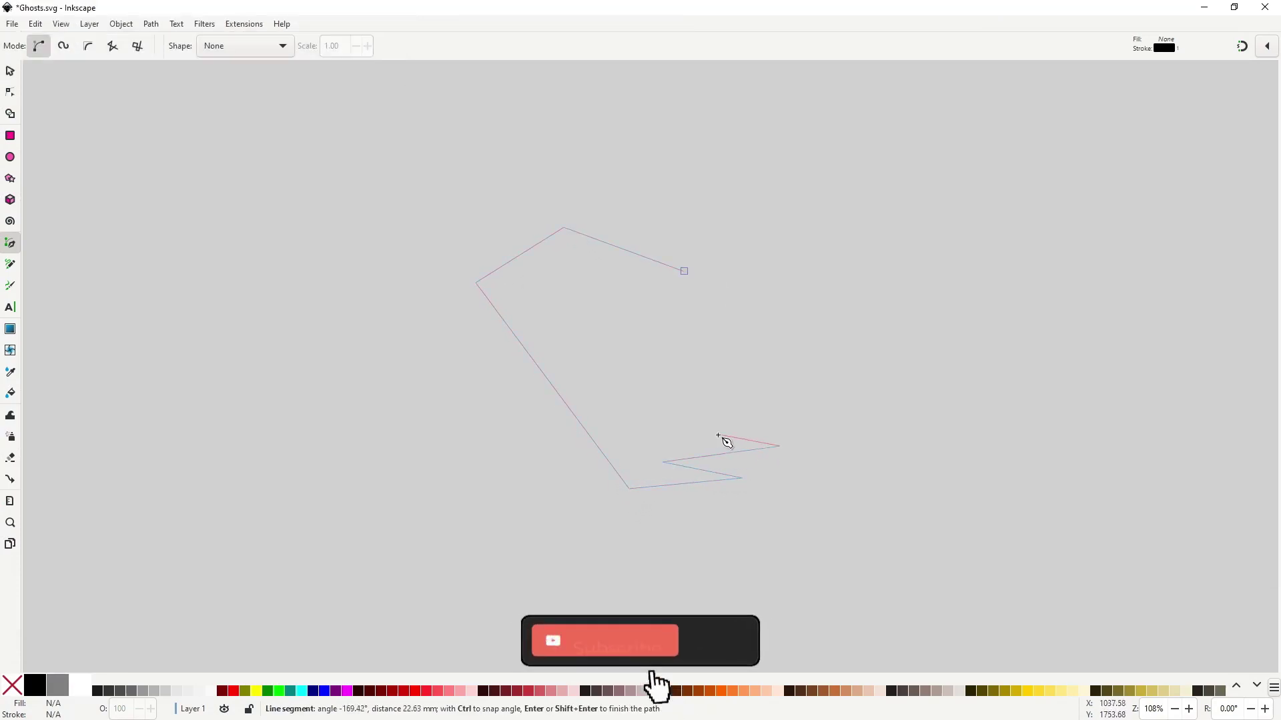
left_click(815, 421)
left_click(658, 395)
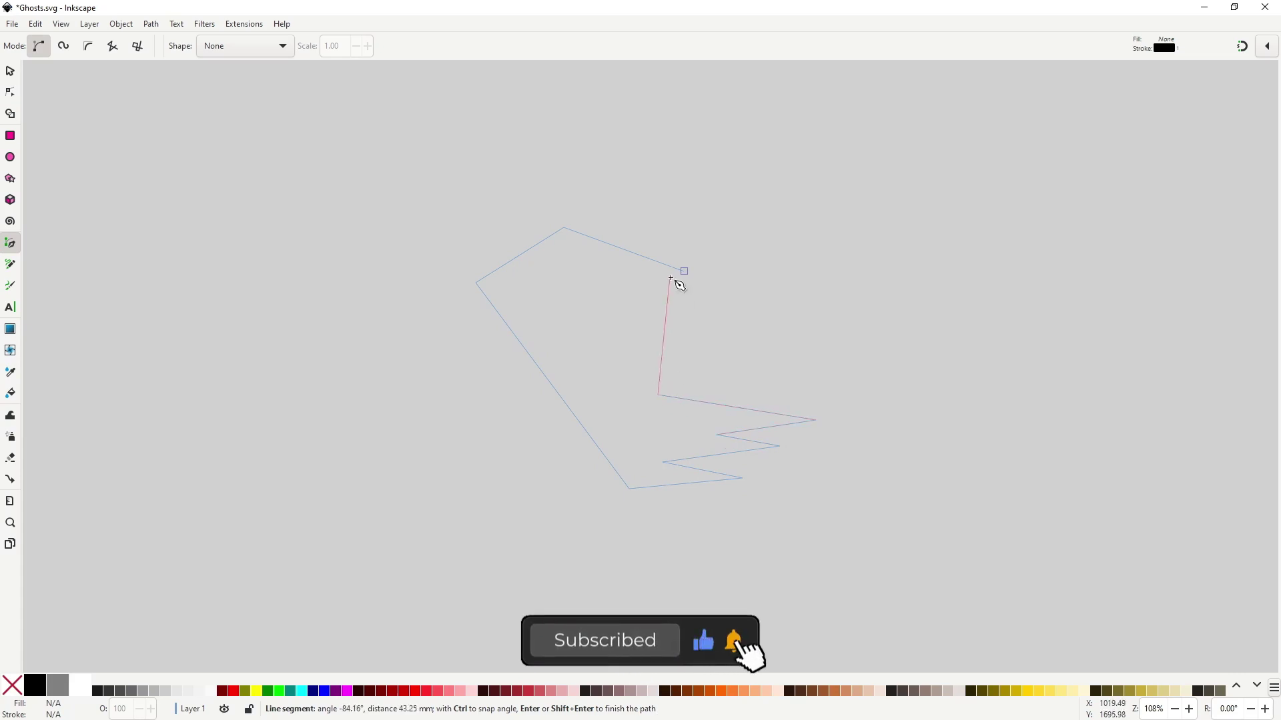
left_click(685, 271)
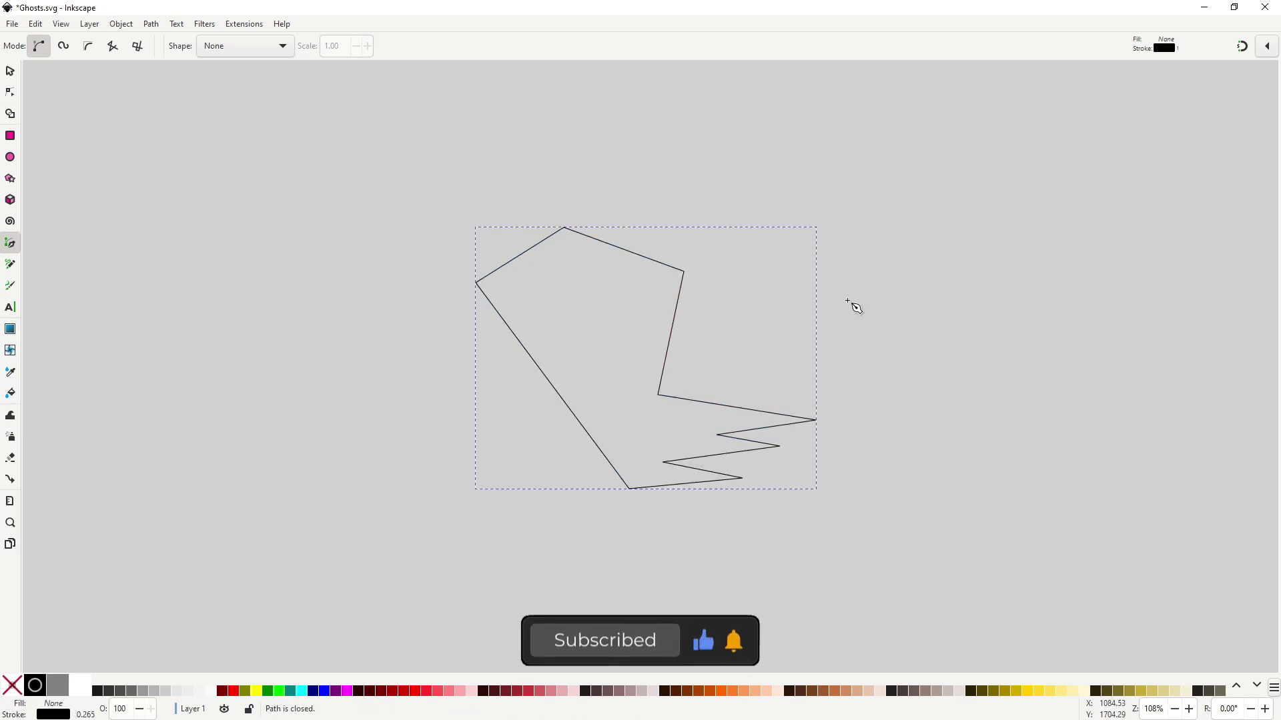
Make the five head and body nodes smooth, leaving the tail's tip and notch nodes as corners
key("n")
left_click_drag(391, 141, 705, 414)
left_click_drag(561, 482, 721, 554, "shift")
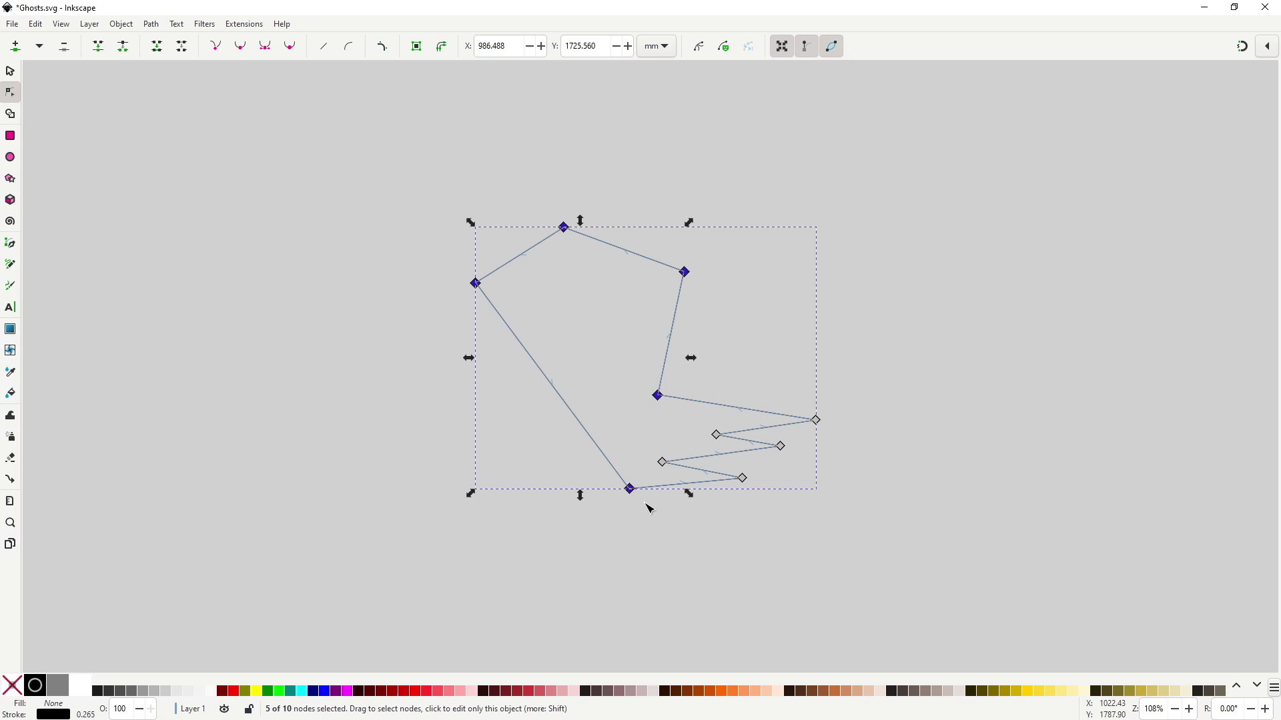
left_click(245, 54)
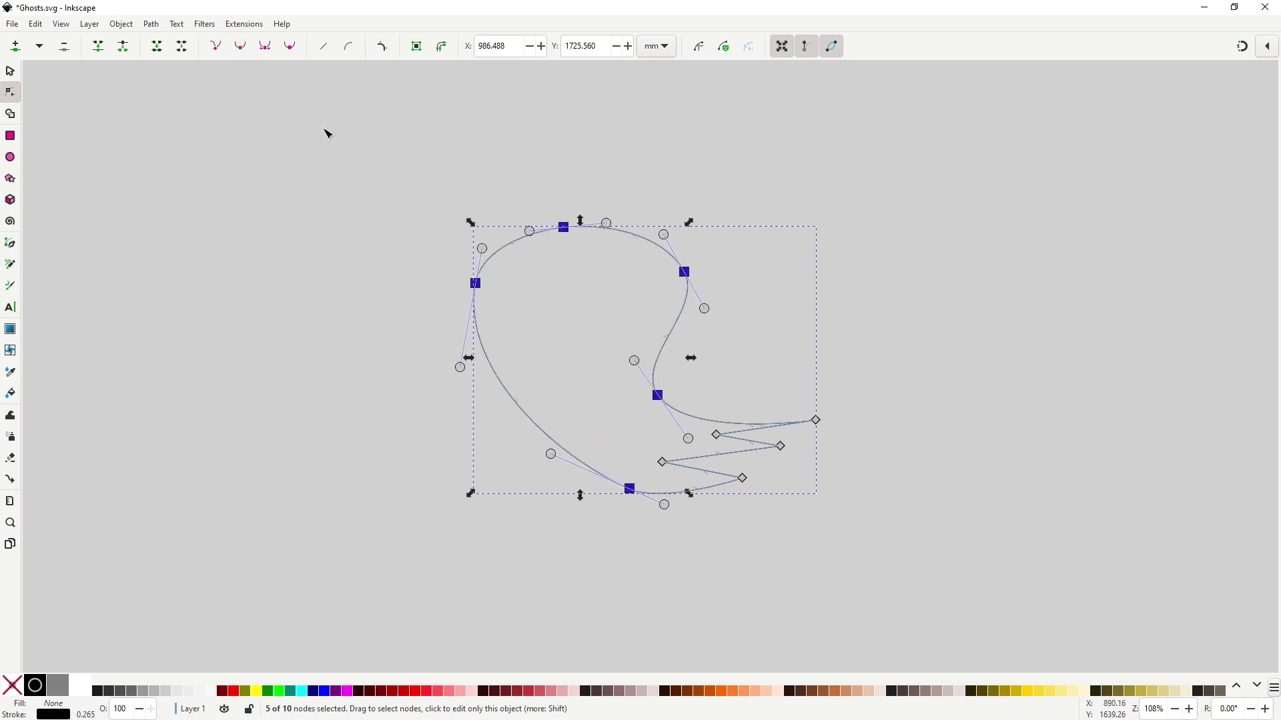
left_click(793, 304)
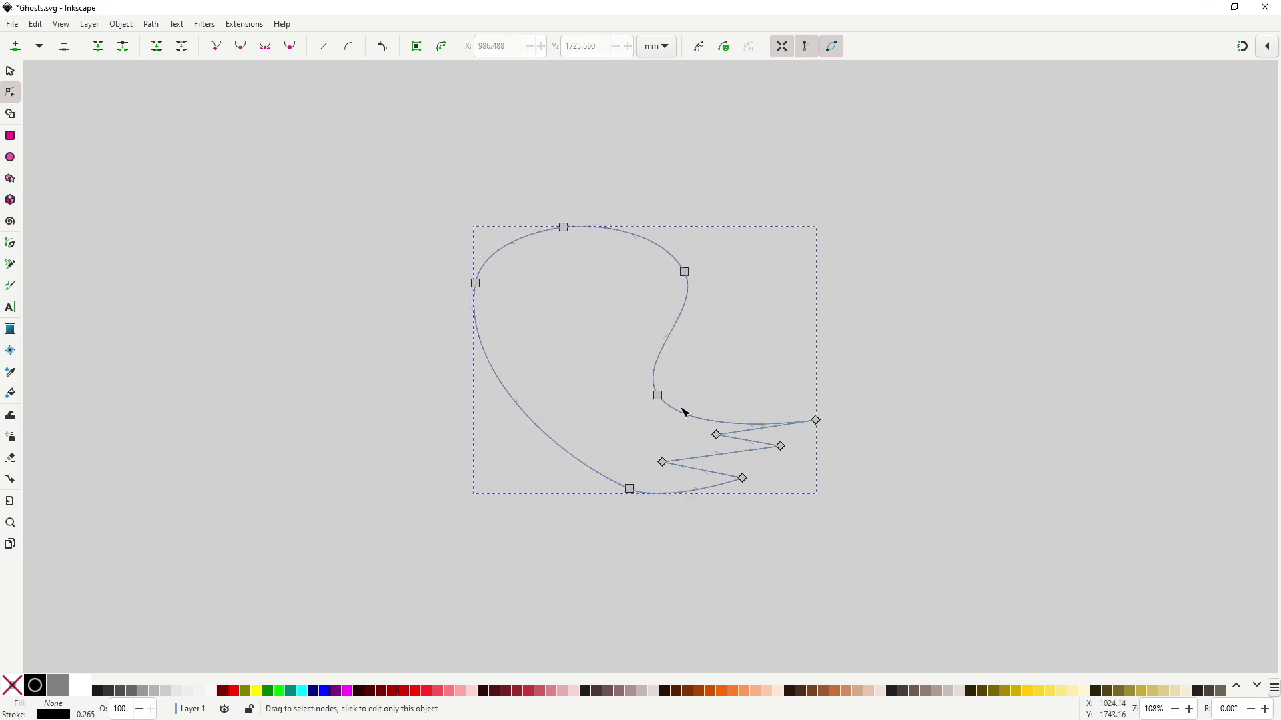
Nudge the back, crown, forehead and lower body nodes and the tail's notch nodes to refine the body outline
left_click_drag(658, 396, 667, 400)
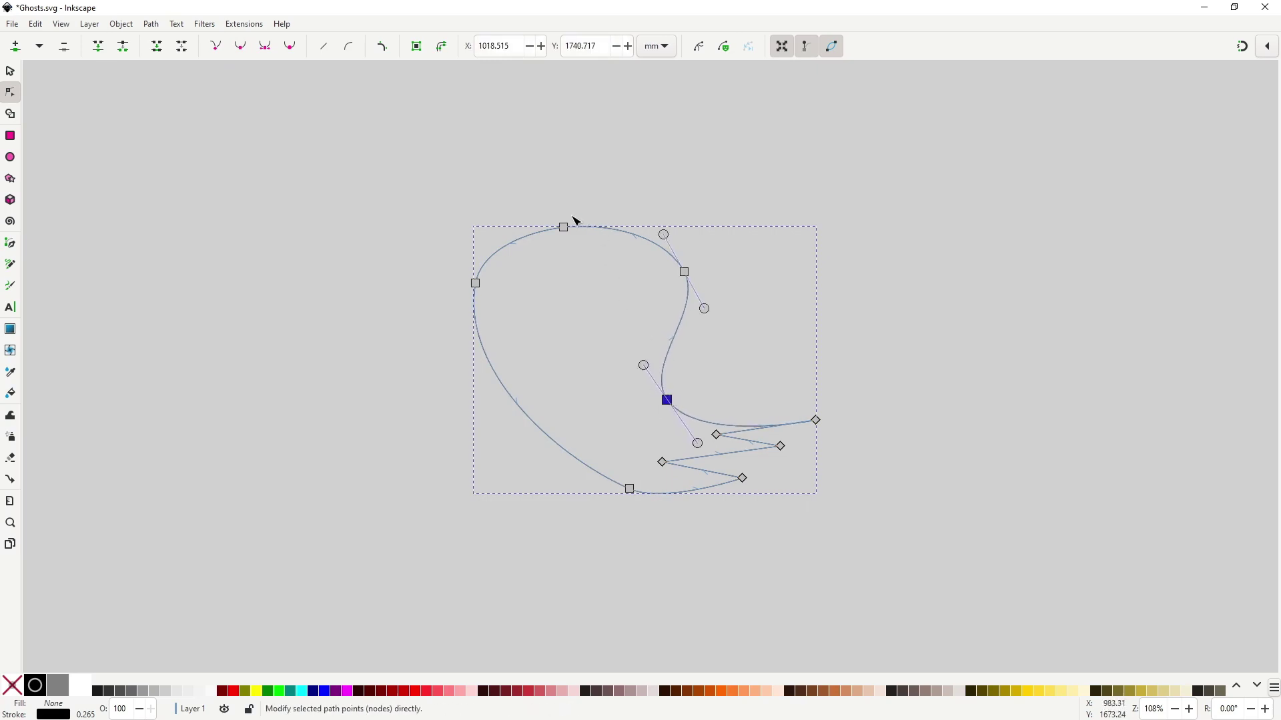
left_click_drag(574, 228, 586, 228)
left_click_drag(477, 286, 490, 286)
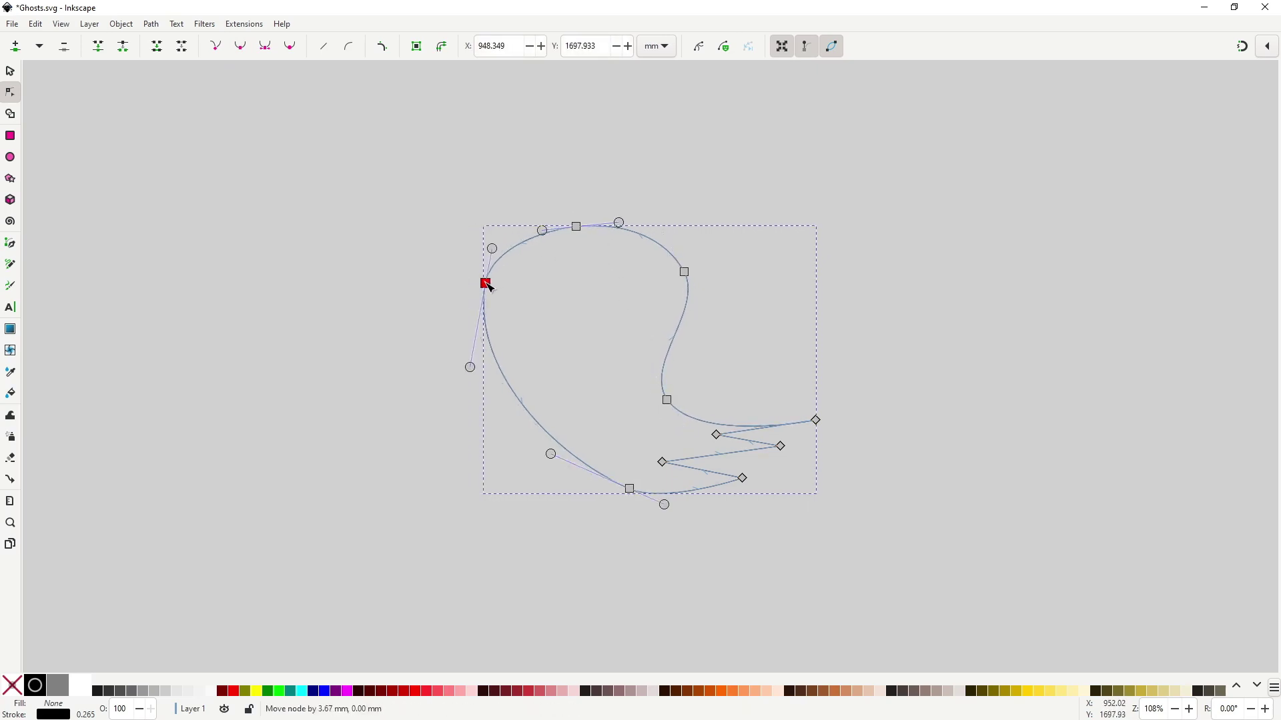
left_click_drag(632, 492, 715, 438)
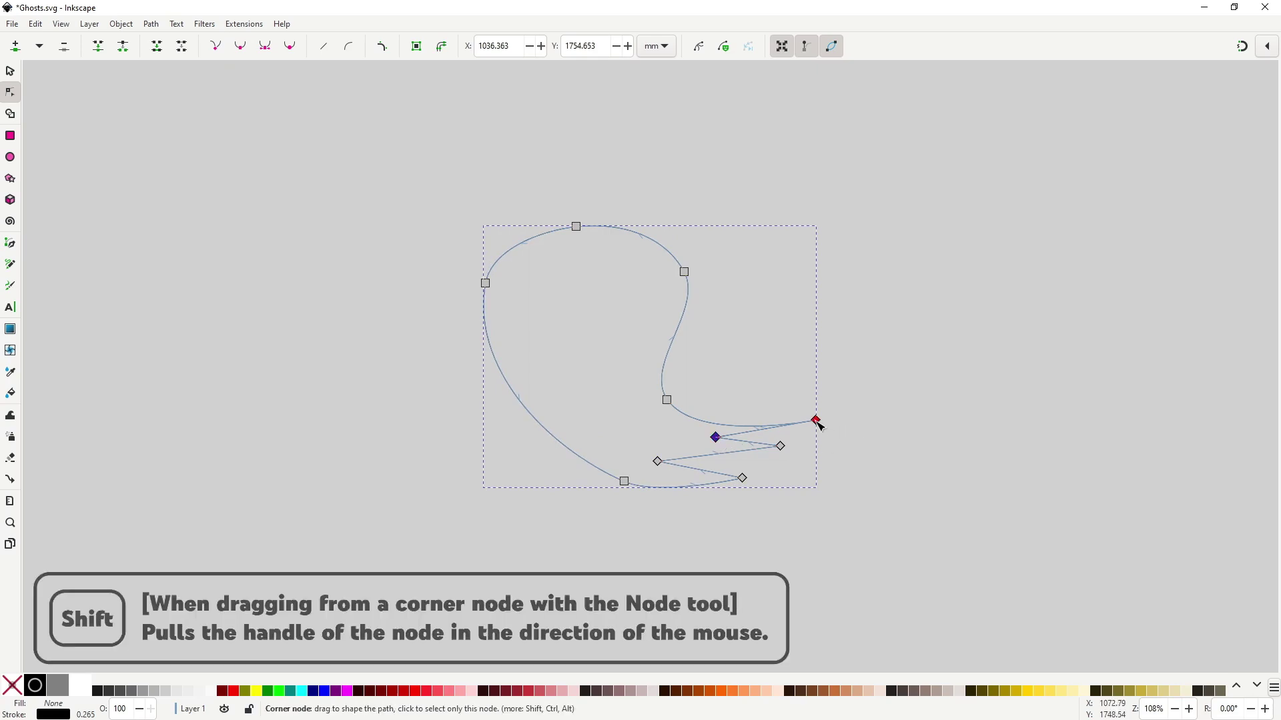
Pull handles out of the tail's corner nodes to bend the three strands into wavy curves, nudging the lower notch node
left_click_drag(817, 420, 768, 377)
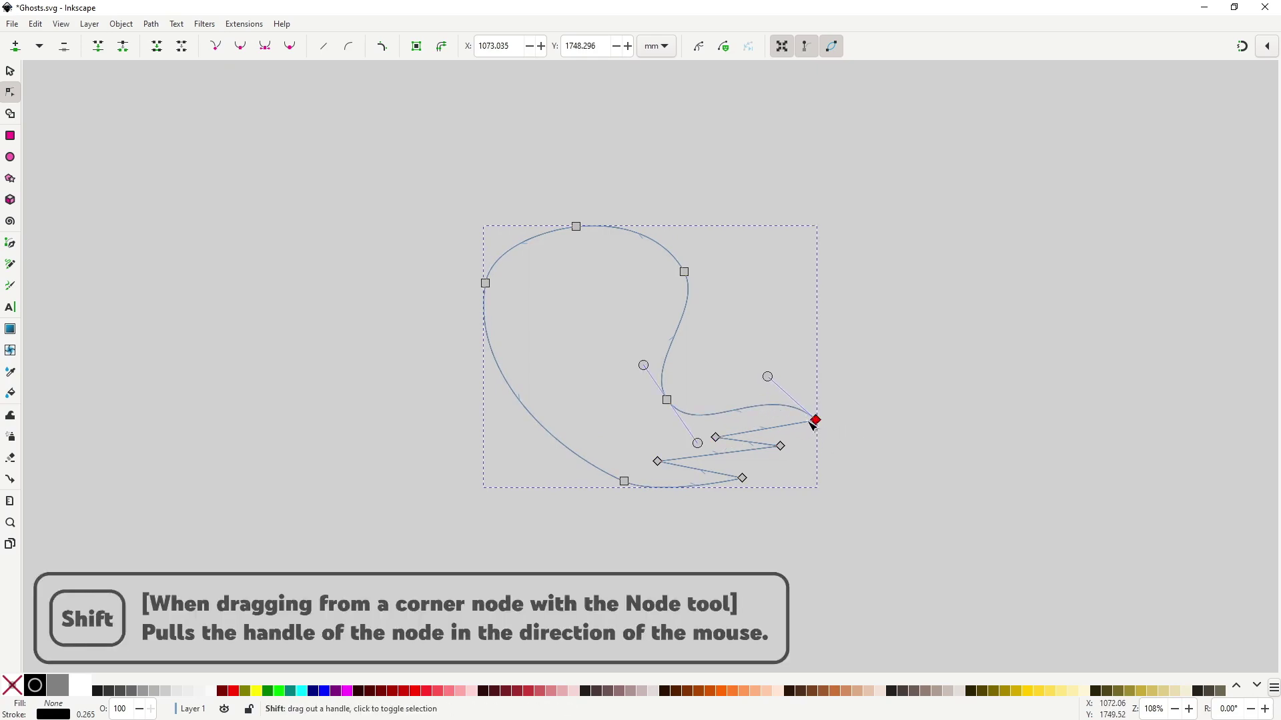
left_click_drag(815, 421, 780, 405)
left_click_drag(716, 438, 758, 443)
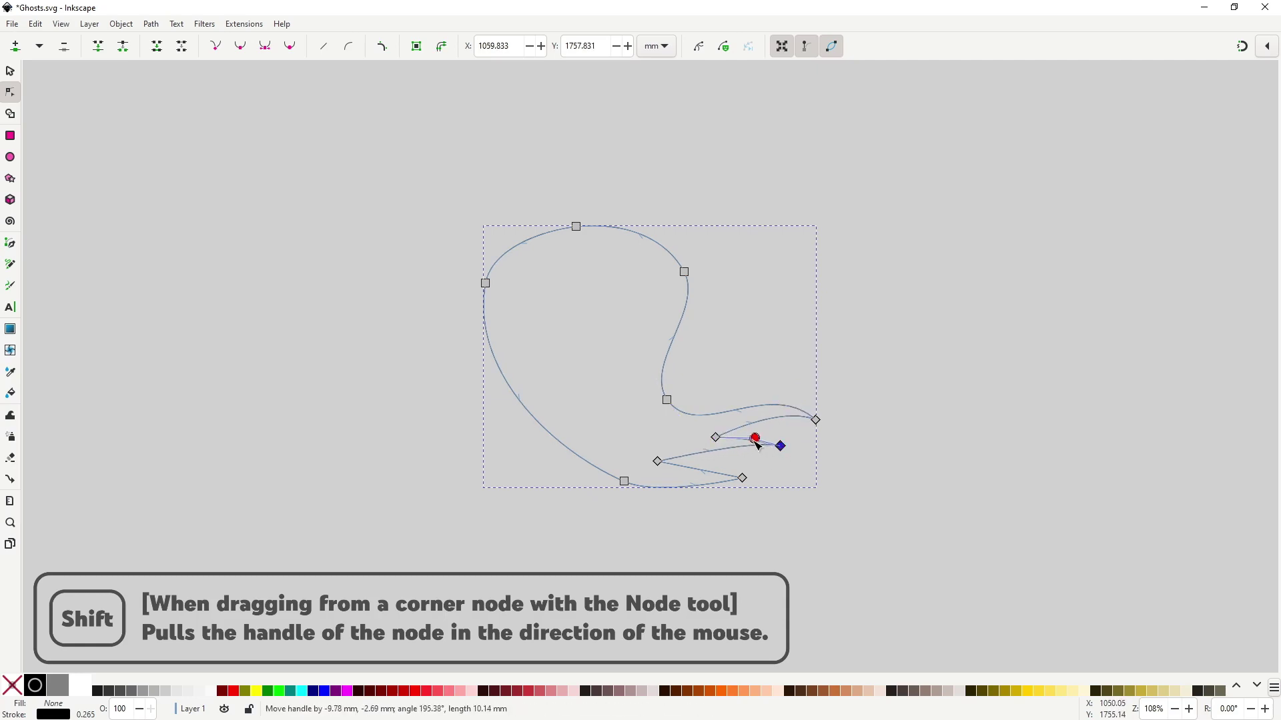
left_click_drag(659, 463, 734, 465)
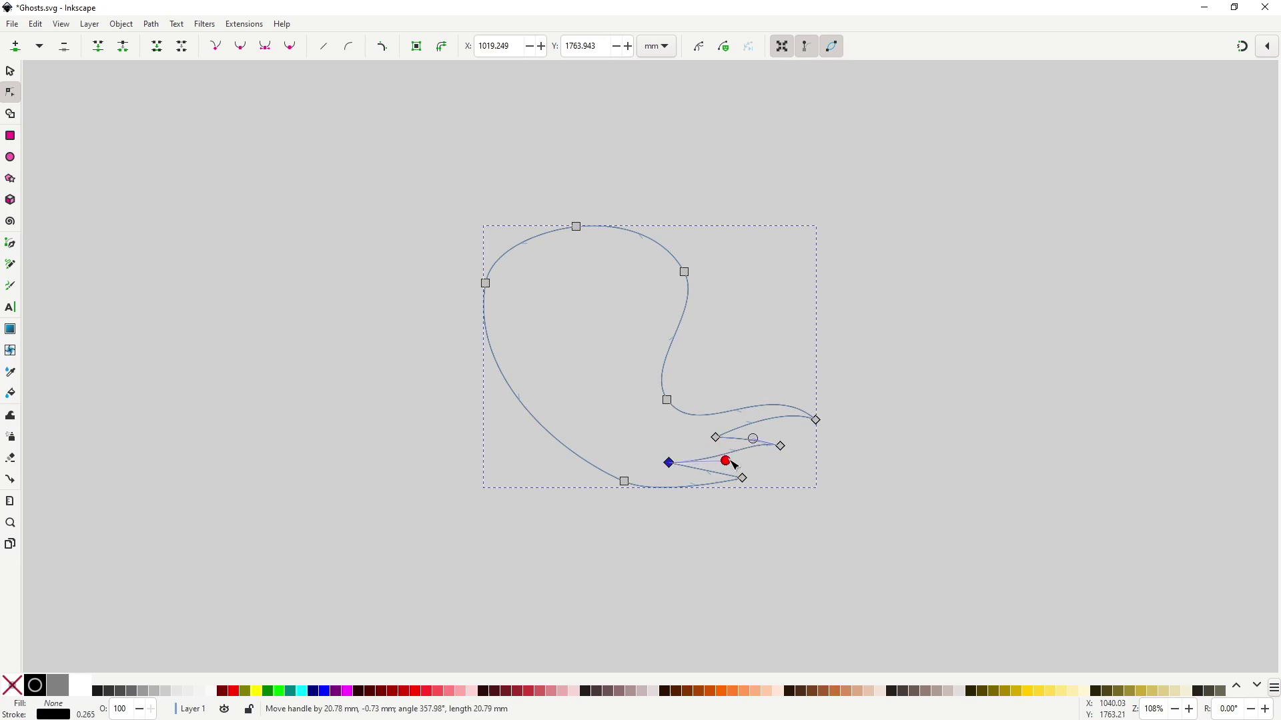
left_click(742, 478, "shift")
left_click(624, 481, "shift")
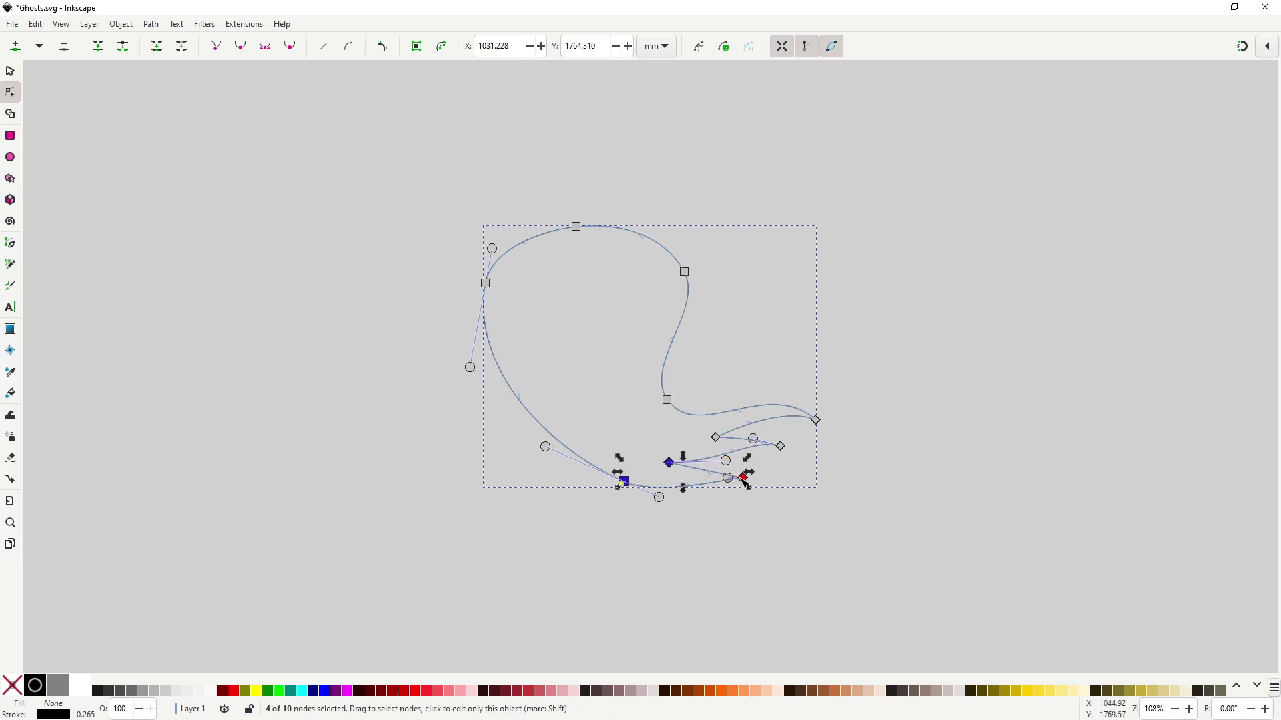
left_click(781, 446, "shift")
Refine the lowest tail strand by repositioning its tip and notch nodes and adjusting the tip's handles into a smooth, curved point
left_click(758, 508)
scroll(743, 478, "up", 3)
left_click(777, 486)
scroll(778, 487, "up", 3)
left_click_drag(721, 473, 621, 488)
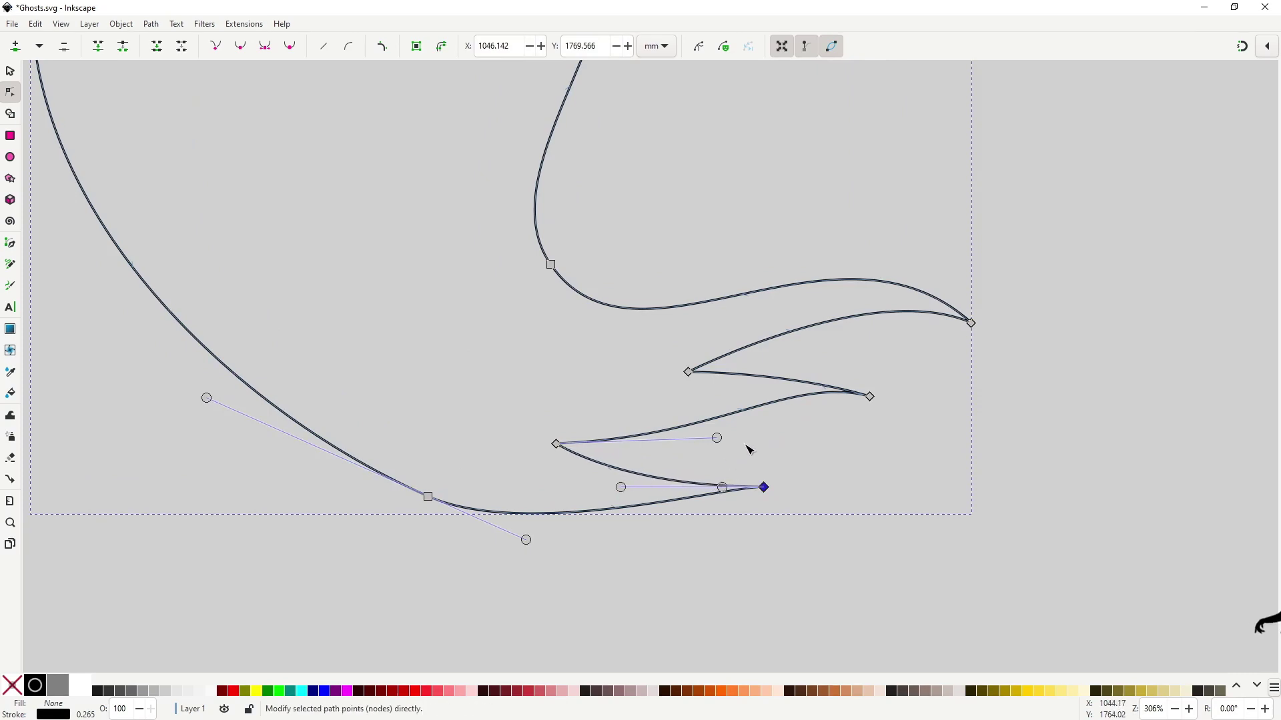
left_click_drag(563, 447, 567, 441)
mouse_move(764, 490)
left_mouse_down()
mouse_move(771, 479)
mouse_move(756, 493)
left_mouse_up()
key("ctrl+z")
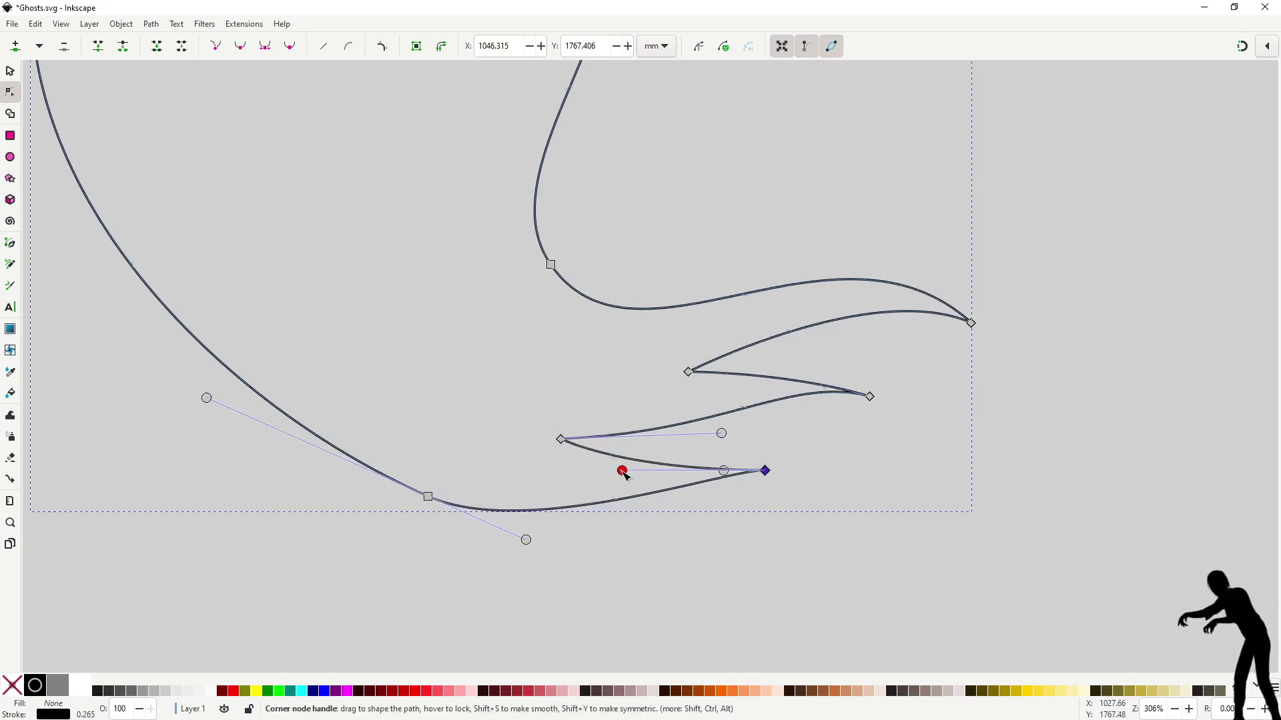
mouse_move(624, 472)
left_mouse_down()
mouse_move(635, 492)
mouse_move(633, 473)
left_mouse_up()
mouse_move(723, 472)
left_mouse_down()
mouse_move(718, 497)
mouse_move(715, 485)
left_mouse_up()
left_click_drag(631, 472, 621, 489)
scroll(731, 457, "down", 2, "ctrl")
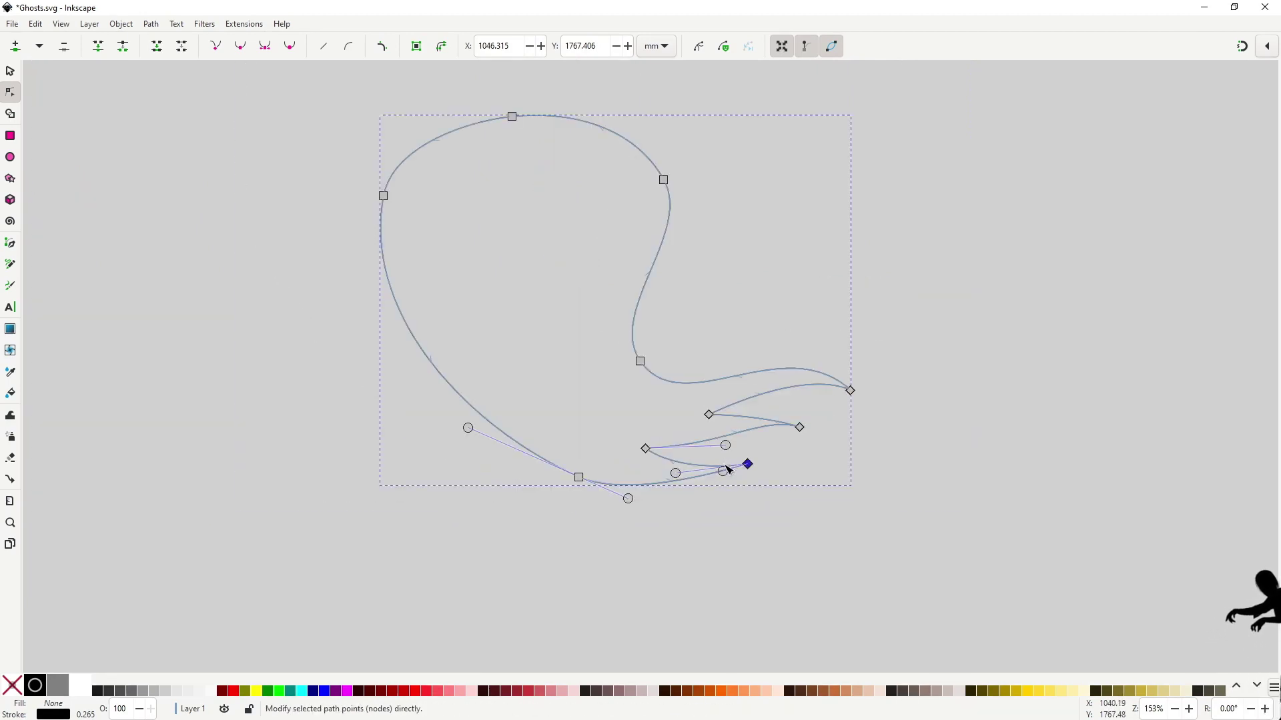
left_click_drag(825, 449, 858, 507)
scroll(909, 508, "down", 1, "ctrl")
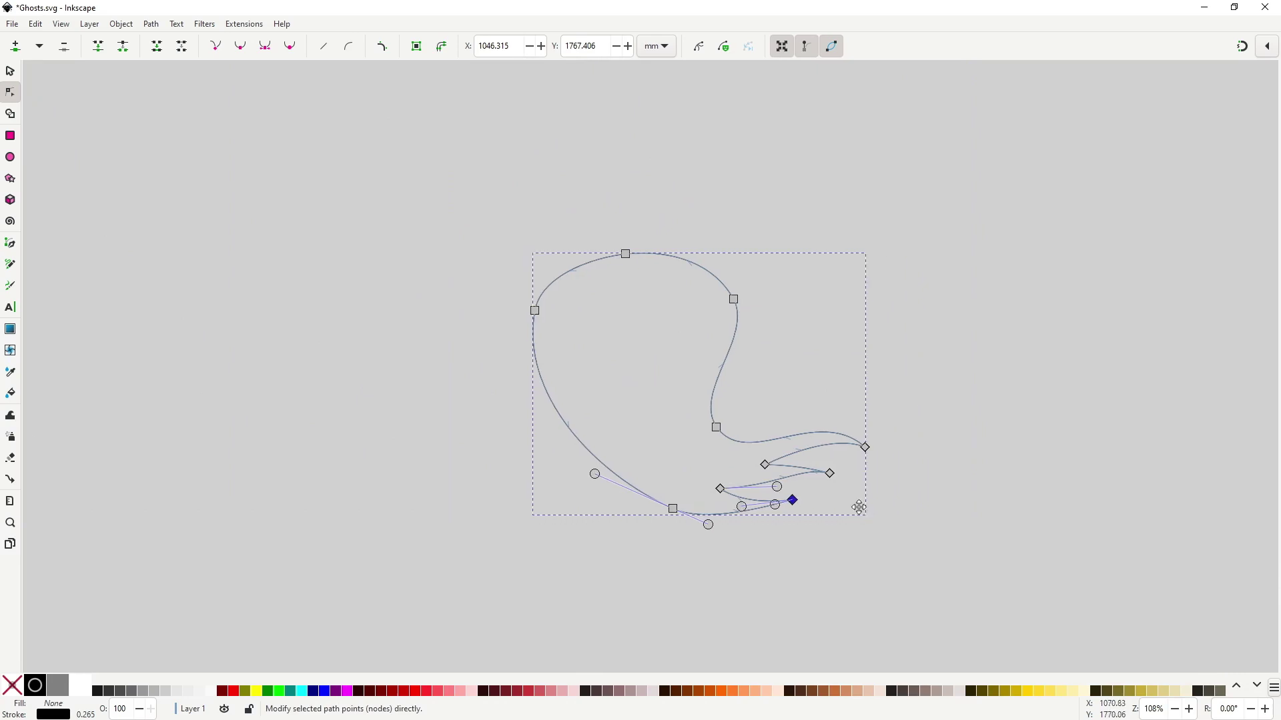
left_click(871, 517)
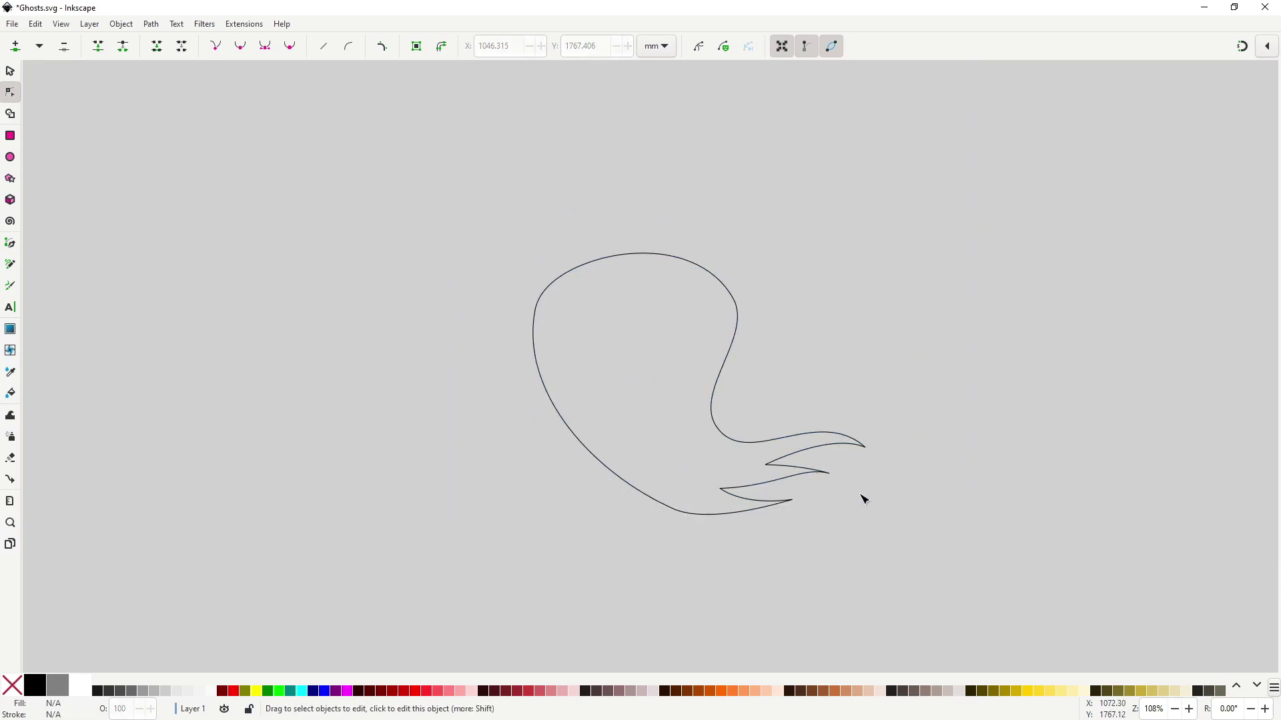
Fill the second ghost's body with 7.5% Gray and remove its outline
left_click(834, 437)
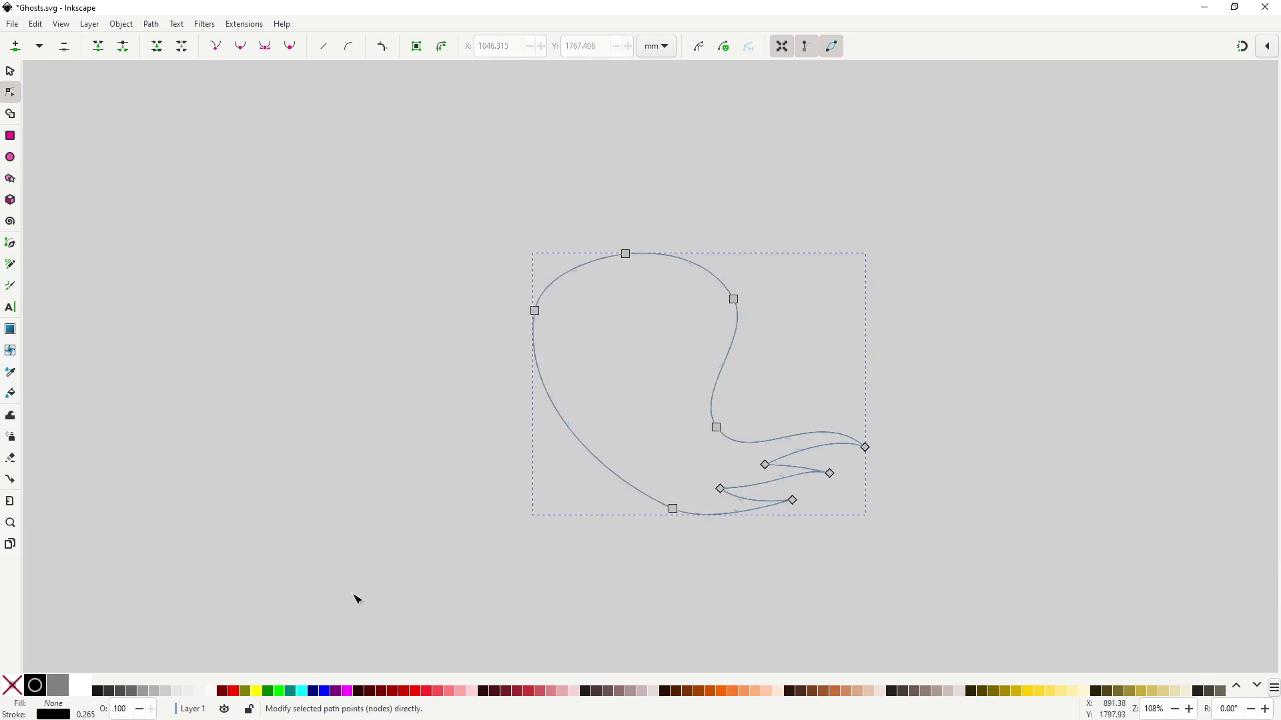
left_click(188, 691)
left_click(389, 540)
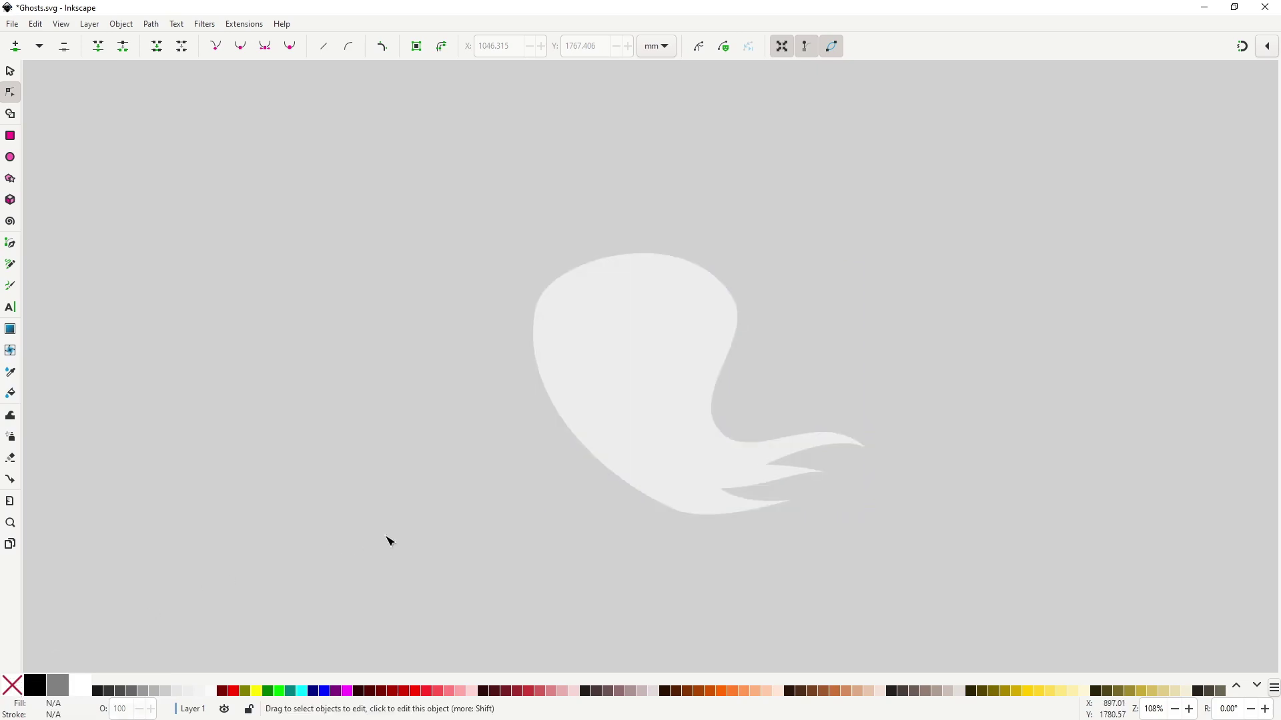
left_click(651, 426)
key("s")
left_click(663, 444)
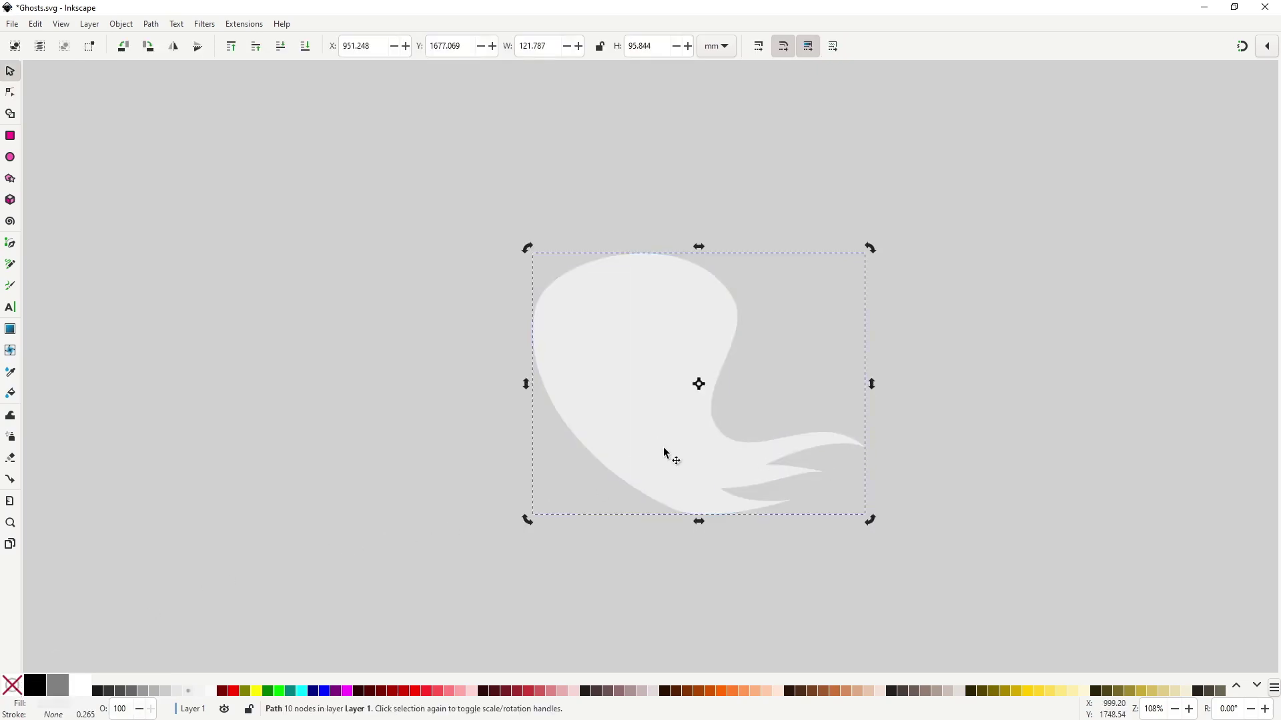
left_click(638, 534)
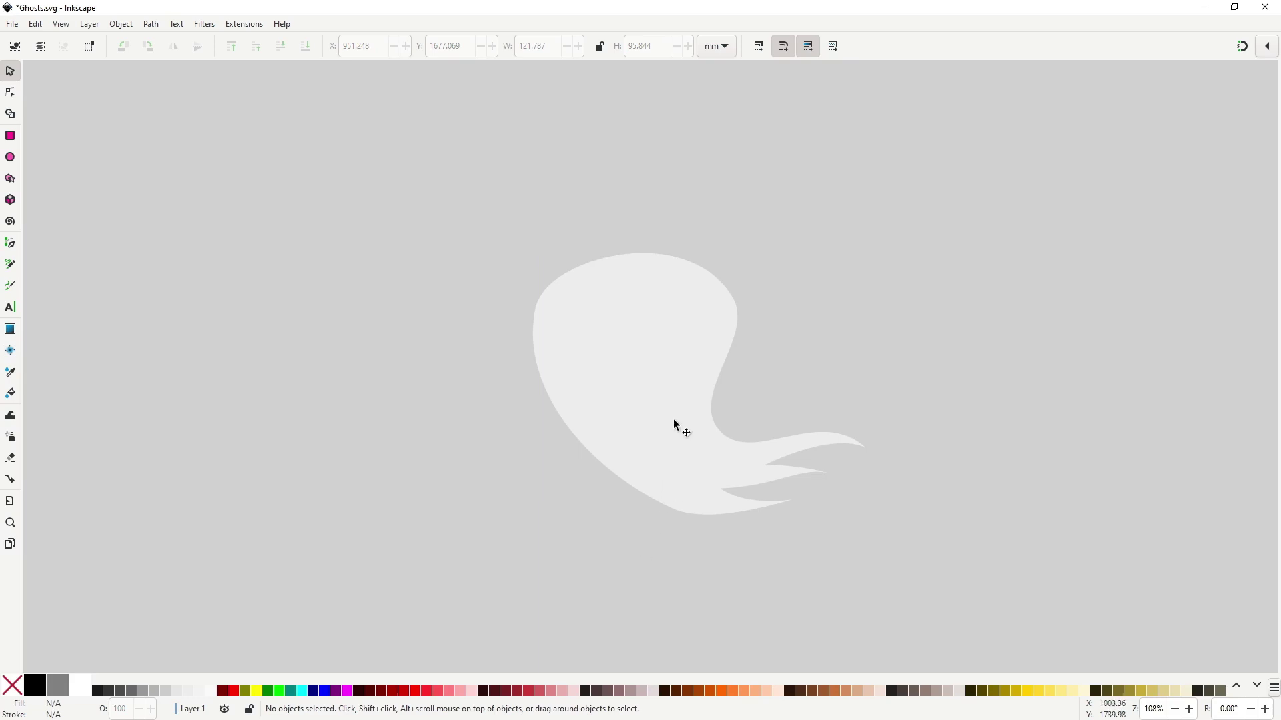
Draw a closed nine-node straight-line shape on top of the second ghost's head, rising and hooking inward as a curled tip
key("b")
left_click(603, 258)
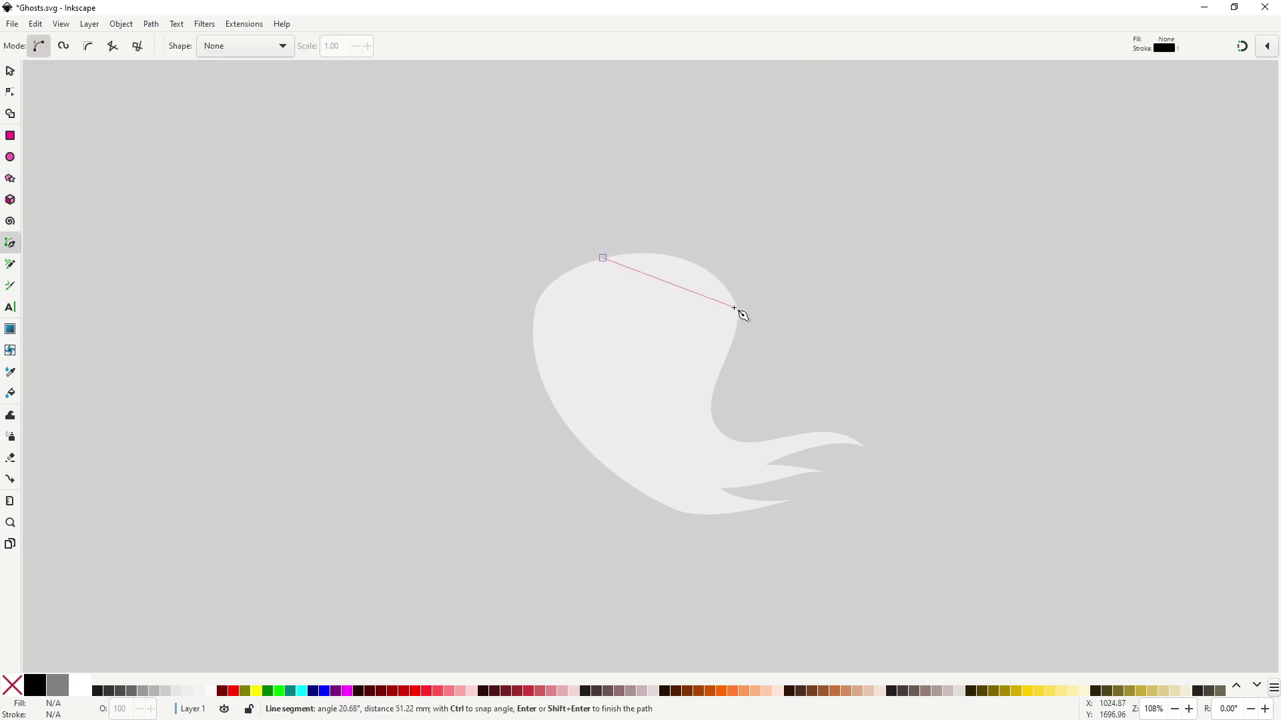
left_click(736, 309)
left_click(717, 197)
left_click(679, 180)
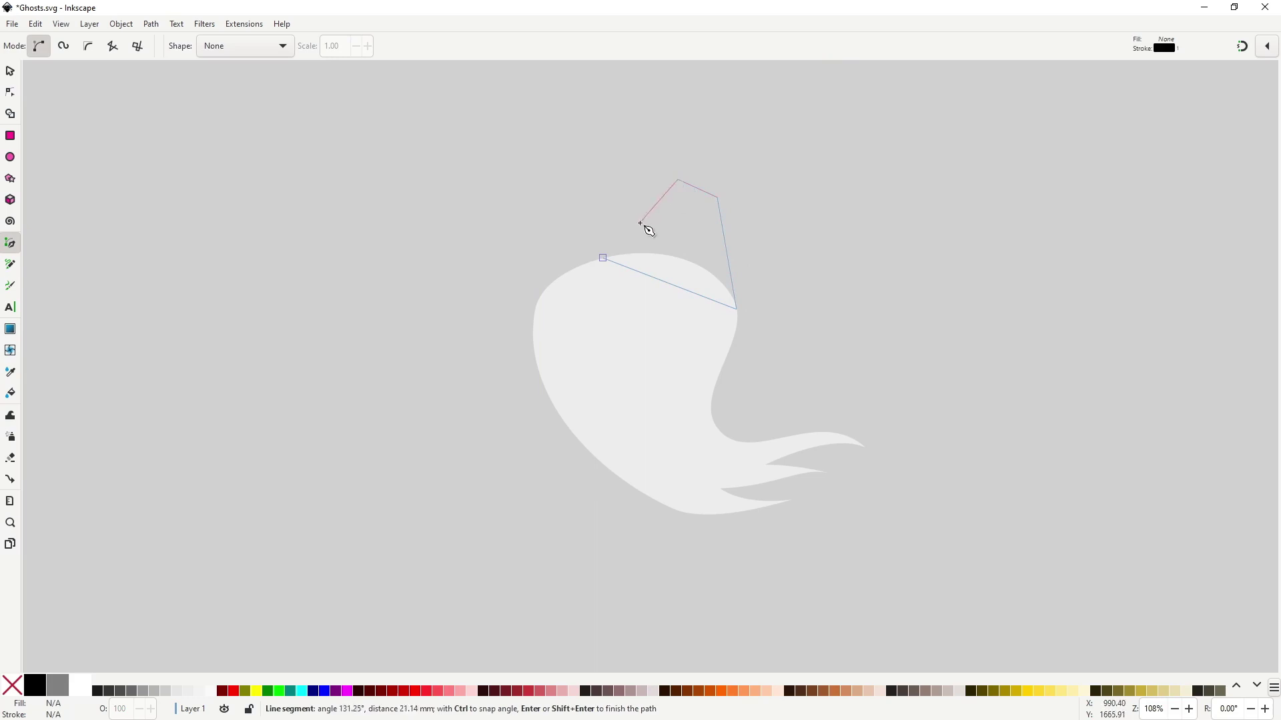
left_click(641, 223)
left_click(675, 230)
left_click(663, 214)
left_click(690, 205)
left_click(690, 239)
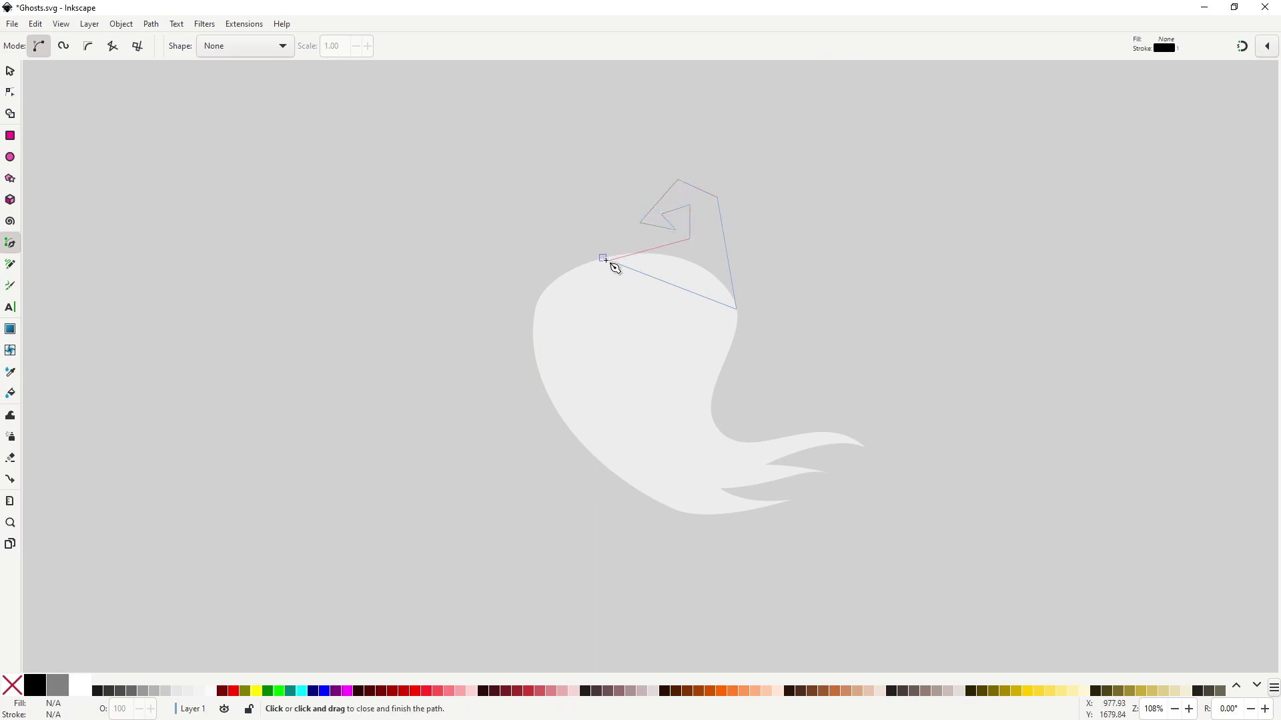
left_click(604, 258)
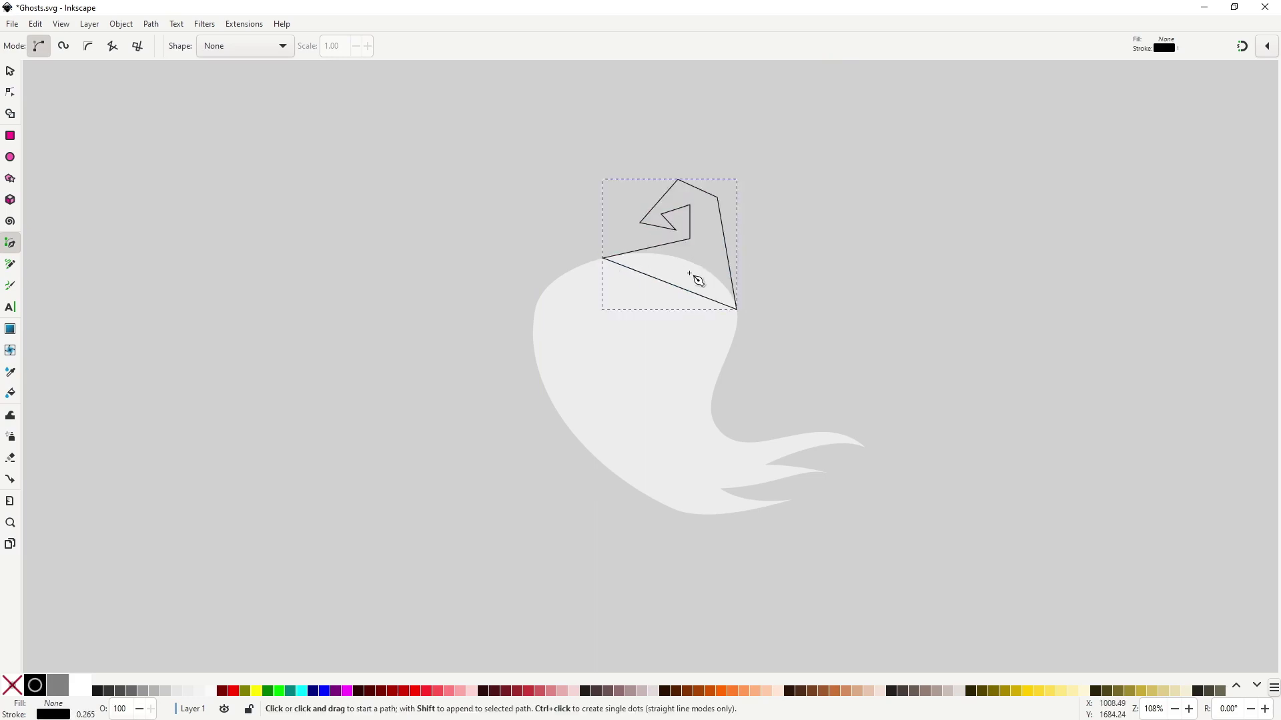
Fill the head's curled tip with 7.5% Gray, remove its outline and show its nodes for editing
left_click(190, 691)
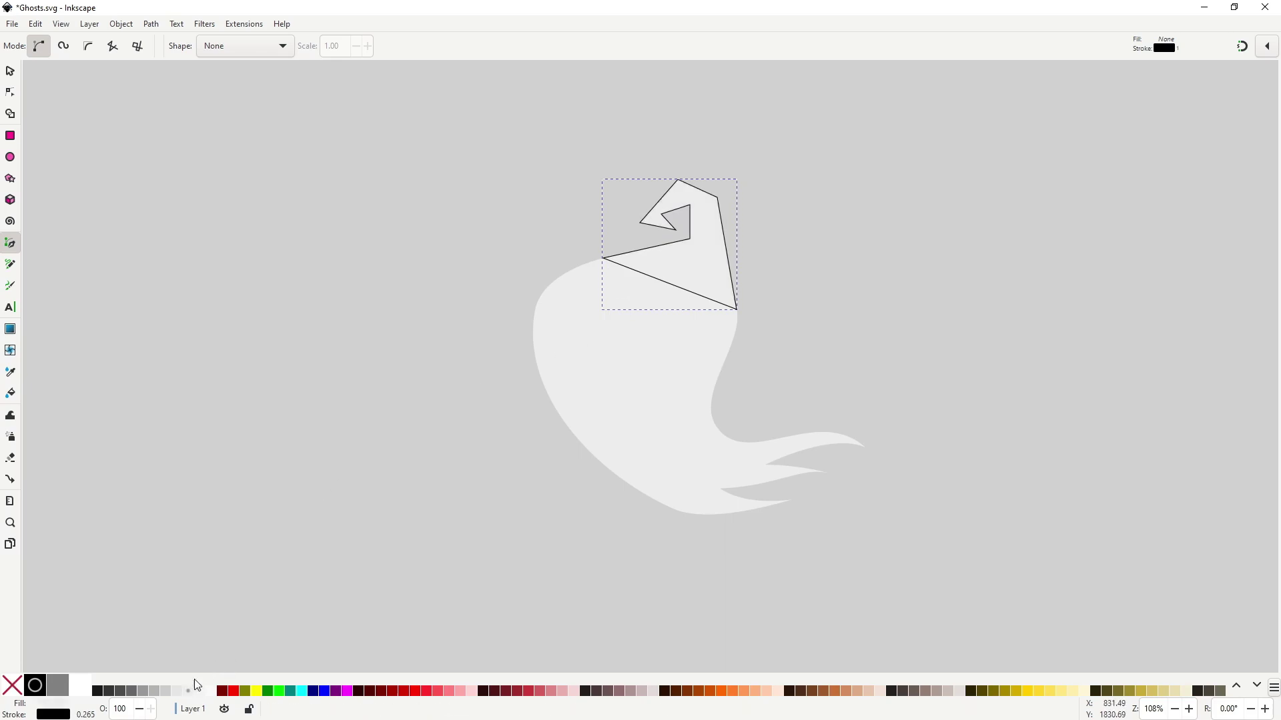
left_click(12, 686, "shift")
scroll(742, 248, "up", 3, "ctrl")
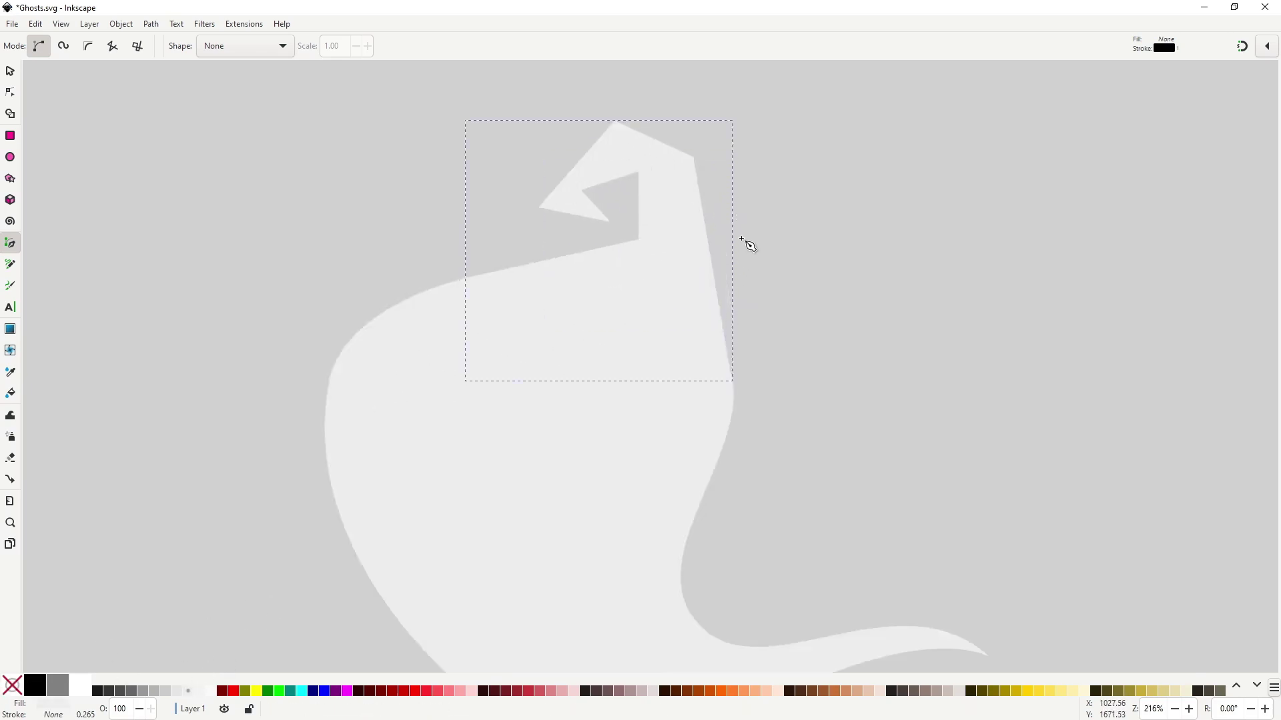
key("n")
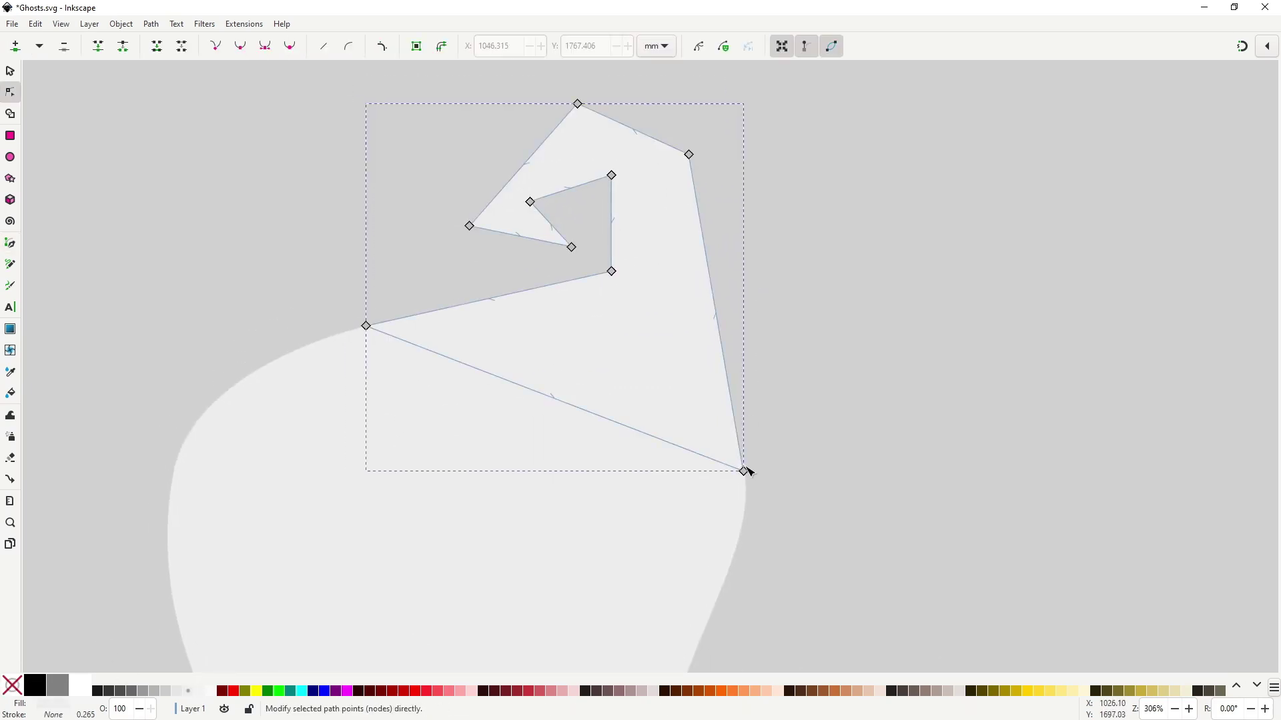
Align the curled tip's lower right corner with the body edge and make its six curl nodes smooth, keeping the base corners and inner point sharp
left_click_drag(744, 471, 746, 477)
left_click_drag(515, 195, 557, 223)
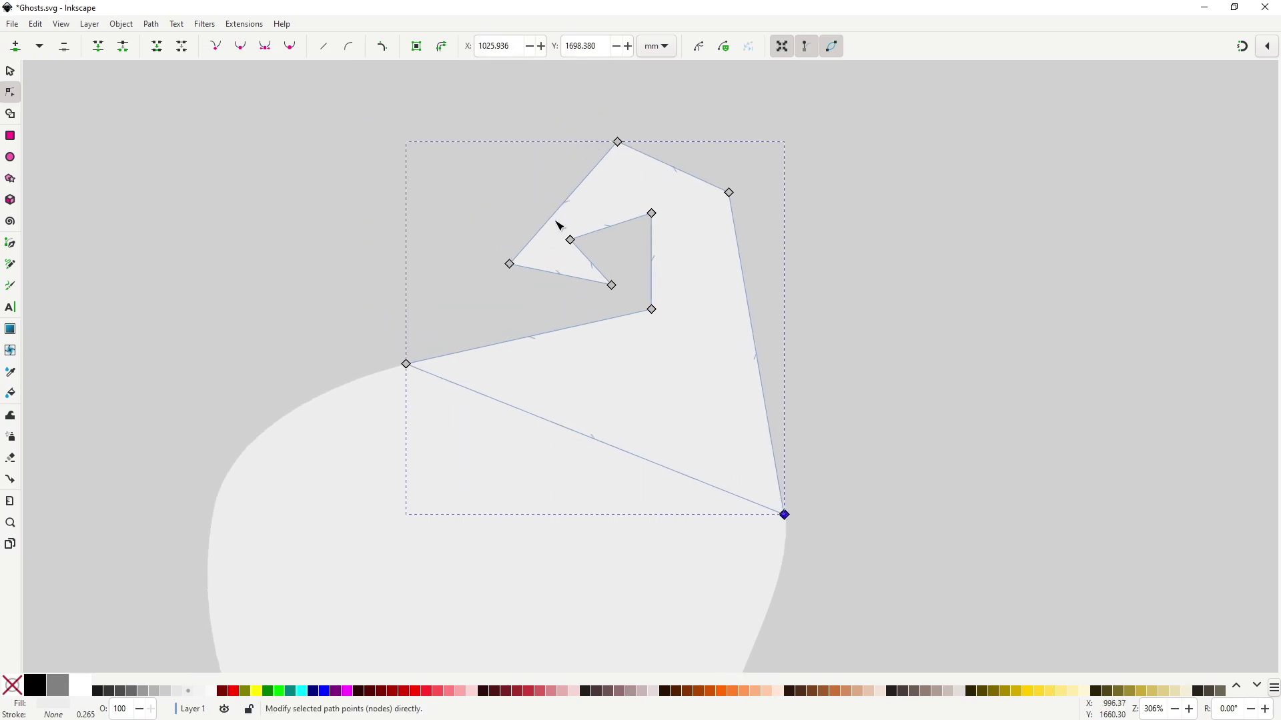
scroll(558, 223, "down", 1, "ctrl")
left_click_drag(455, 156, 595, 343)
left_click_drag(495, 250, 538, 302)
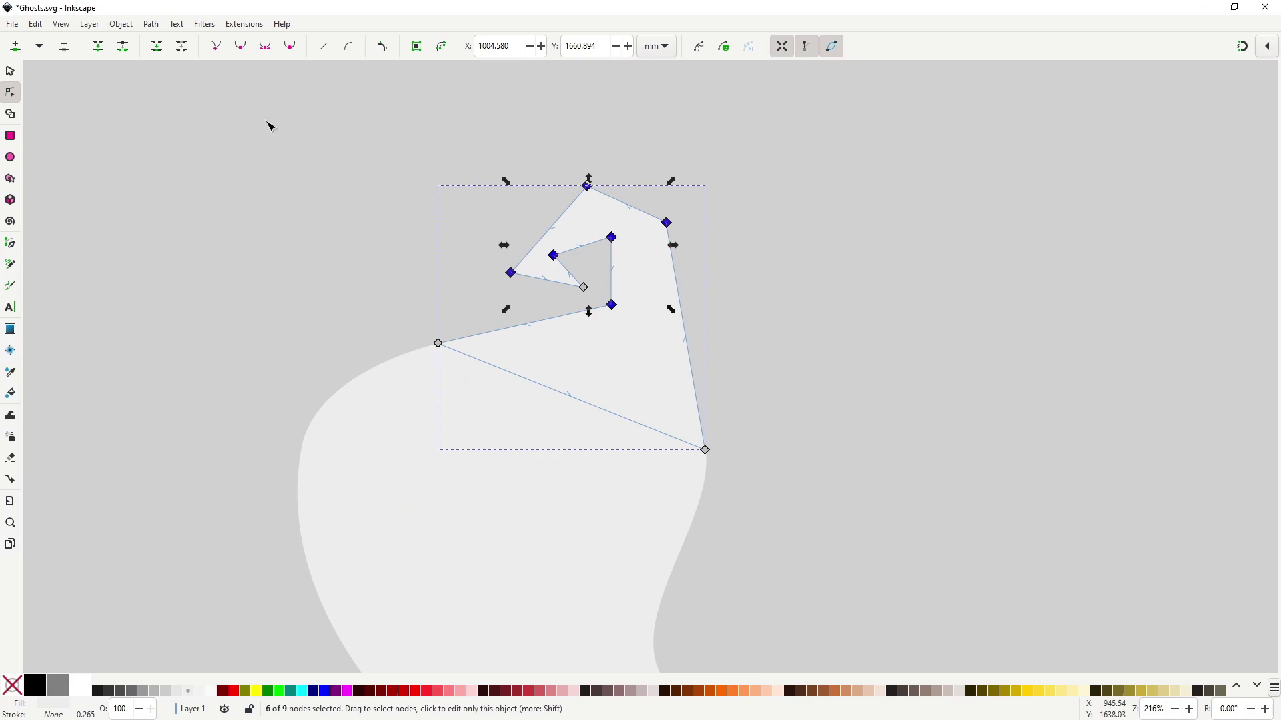
left_click(242, 48)
key("Escape")
key("Escape")
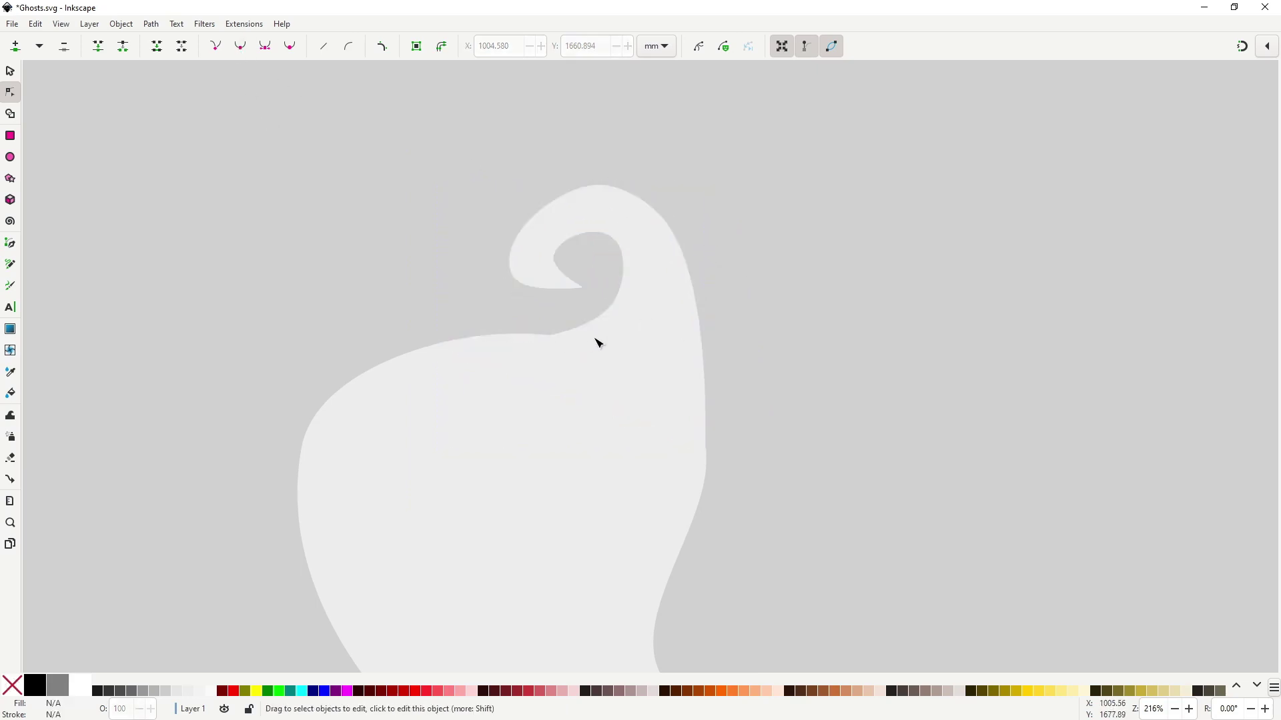
Slim the head's curl near its point by moving the smooth node on its outer left edge slightly inward and upward
left_click(598, 343)
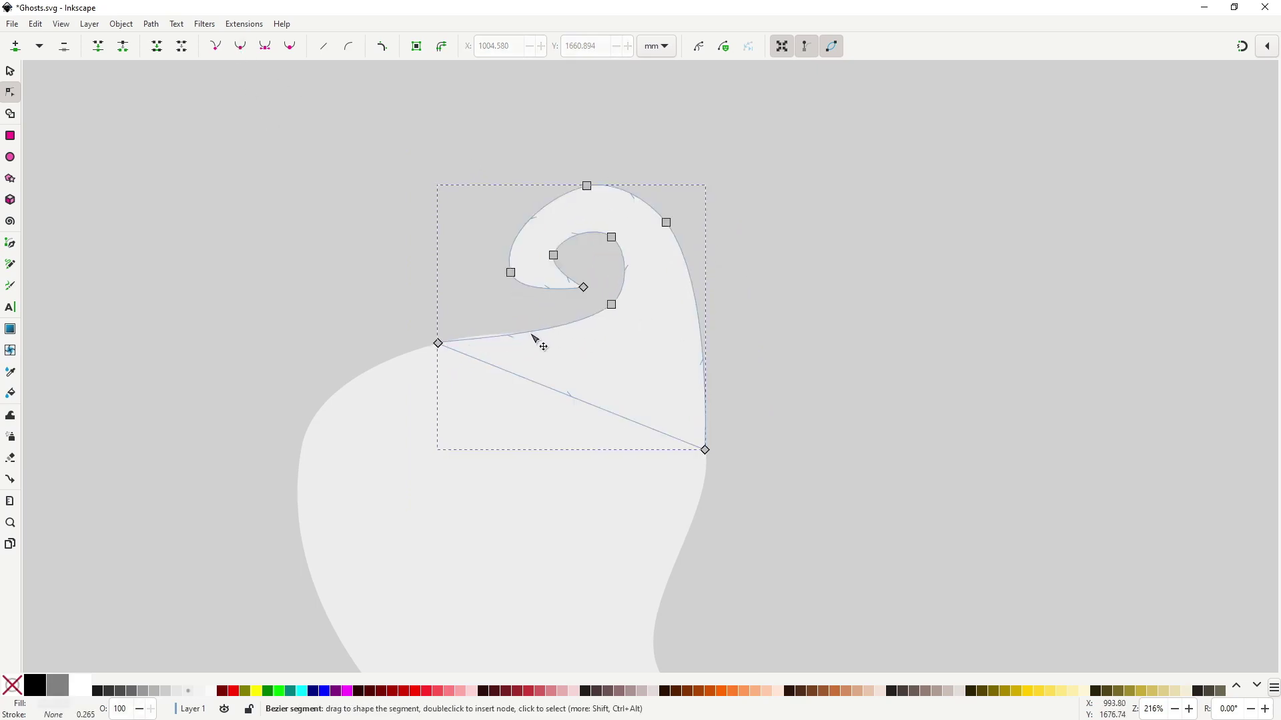
key("s")
left_click(807, 355)
scroll(808, 356, "down", 2)
left_click_drag(830, 434, 762, 369)
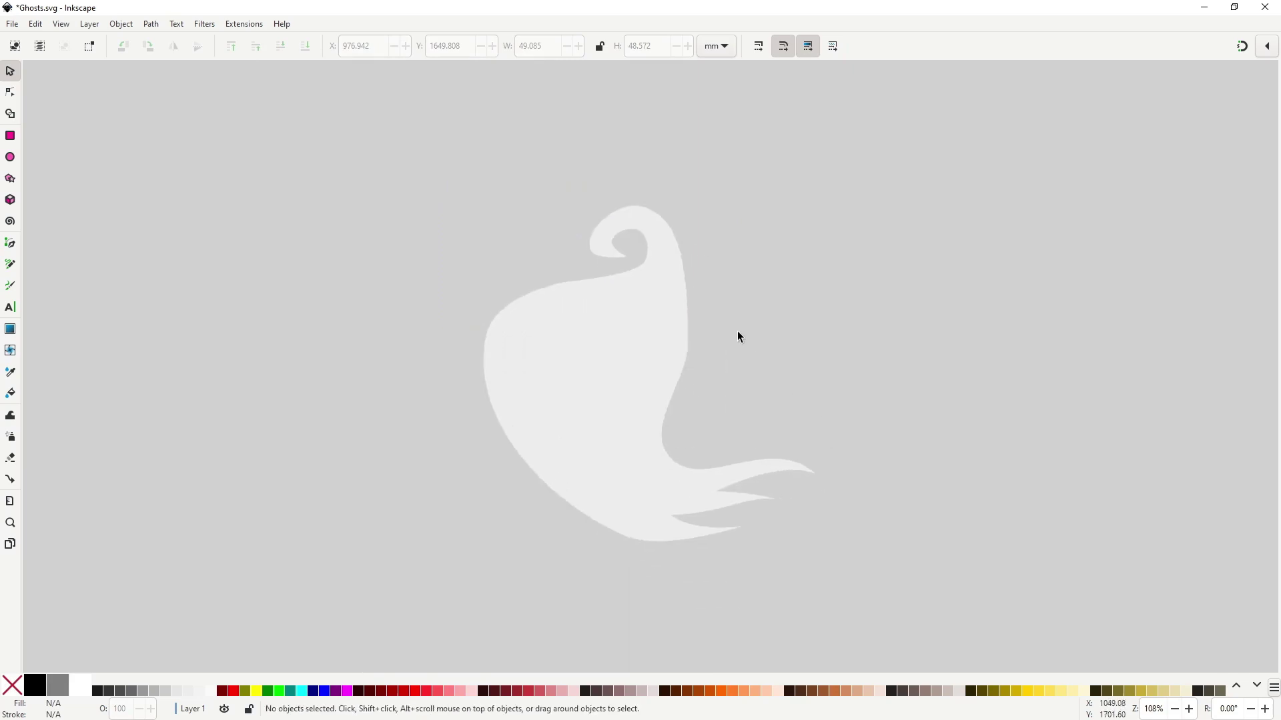
key("n")
scroll(603, 258, "up", 3)
left_click(603, 257)
mouse_move(549, 278)
left_mouse_down()
mouse_move(563, 258)
mouse_move(570, 267)
left_mouse_up()
left_click(547, 286)
scroll(545, 290, "down", 3)
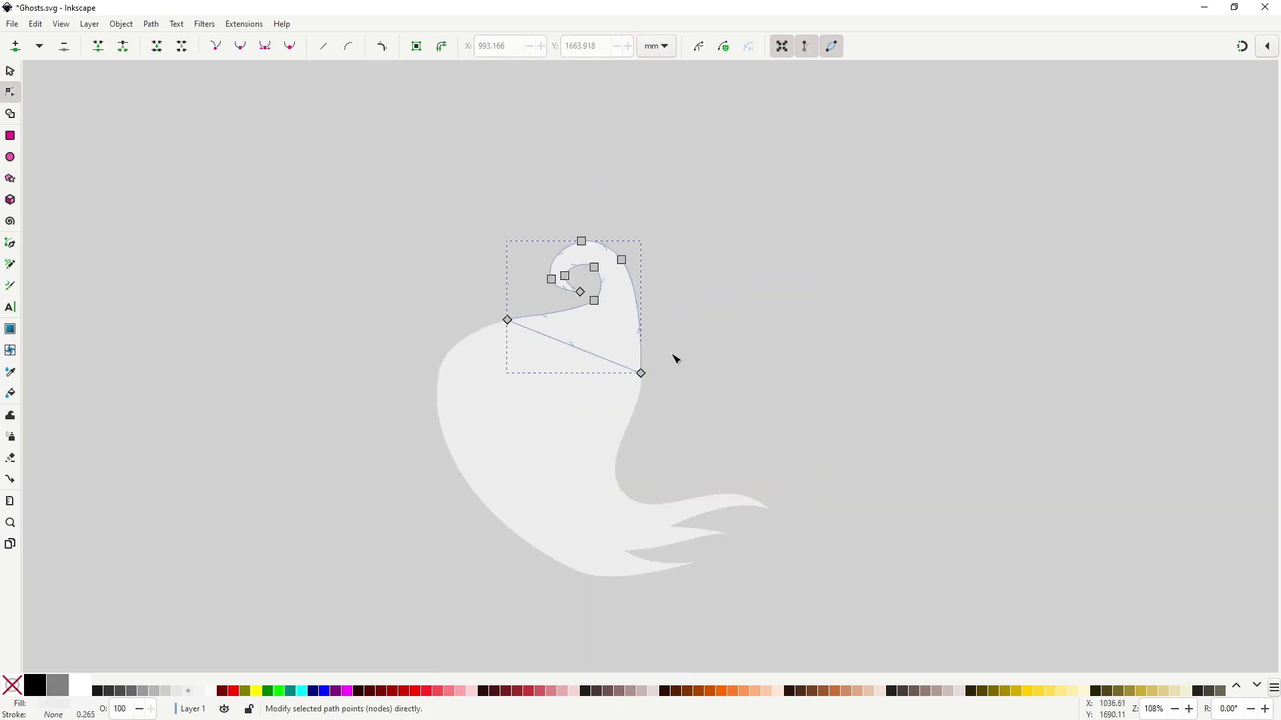
Nudge the body's edge where it meets the right base of the curled tip to blend the two shapes
scroll(672, 354, "up", 1)
left_click_drag(713, 343, 738, 323)
left_click(673, 291)
left_click(648, 303)
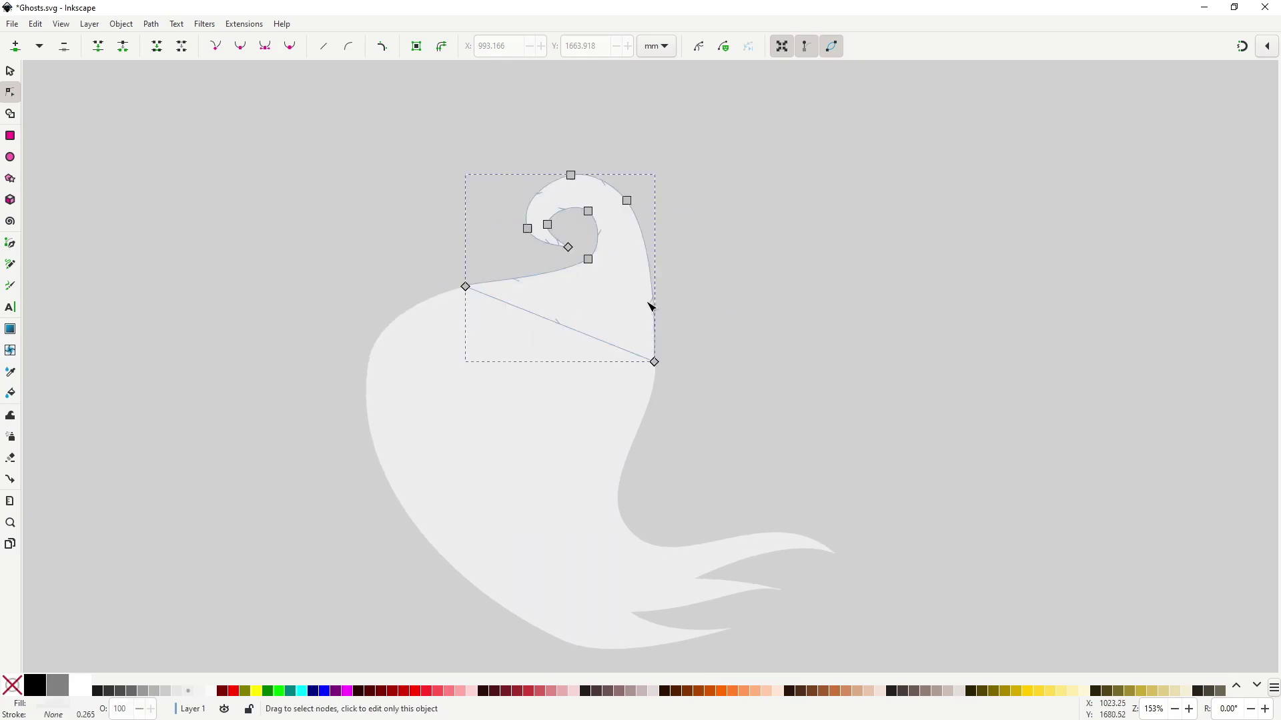
scroll(672, 377, "up", 5)
left_click_drag(617, 432, 621, 443)
left_click(687, 446)
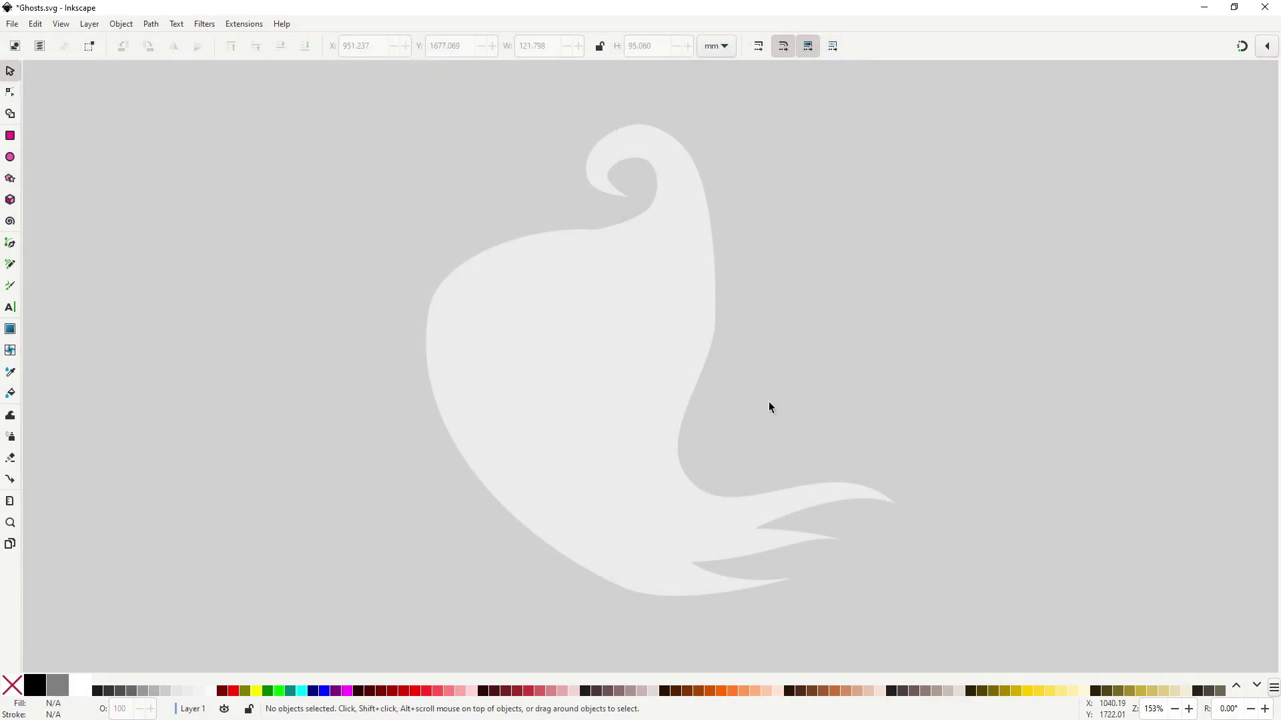
Draw a closed seven-node straight-line arm with two pointed fingers hanging down from the left side of the second ghost's body
key("b")
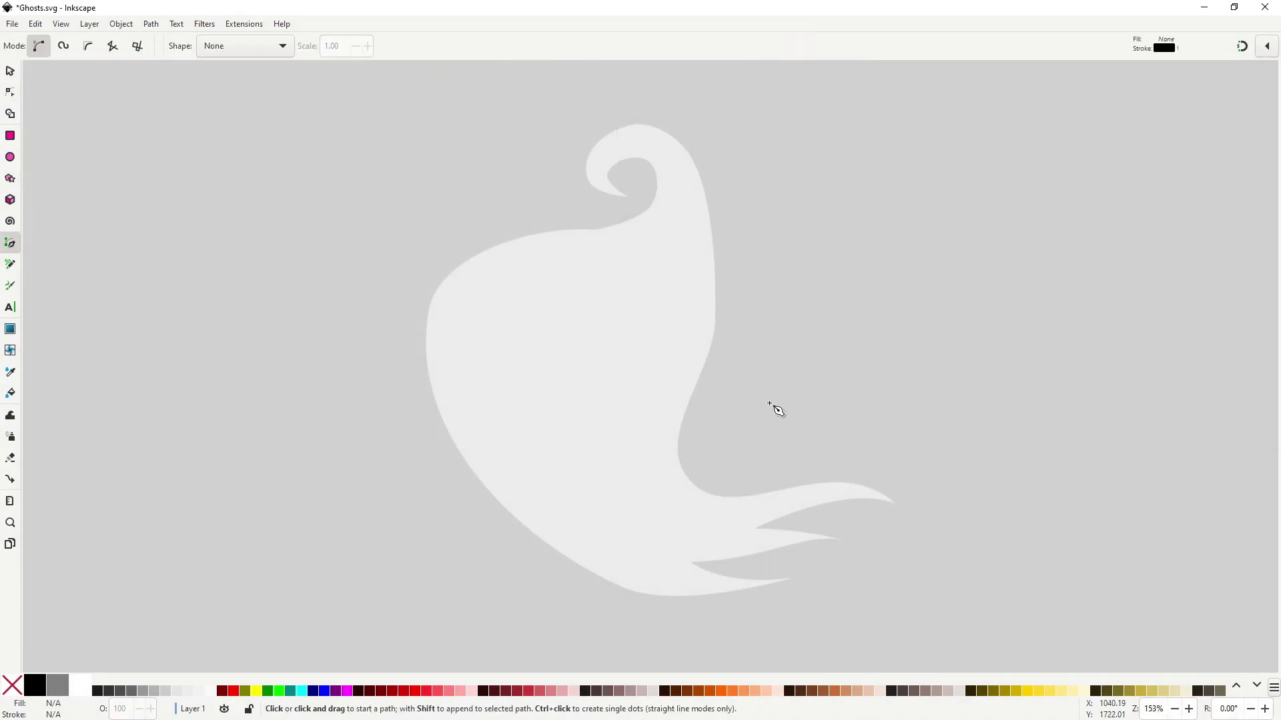
left_click(481, 426)
left_click(359, 379)
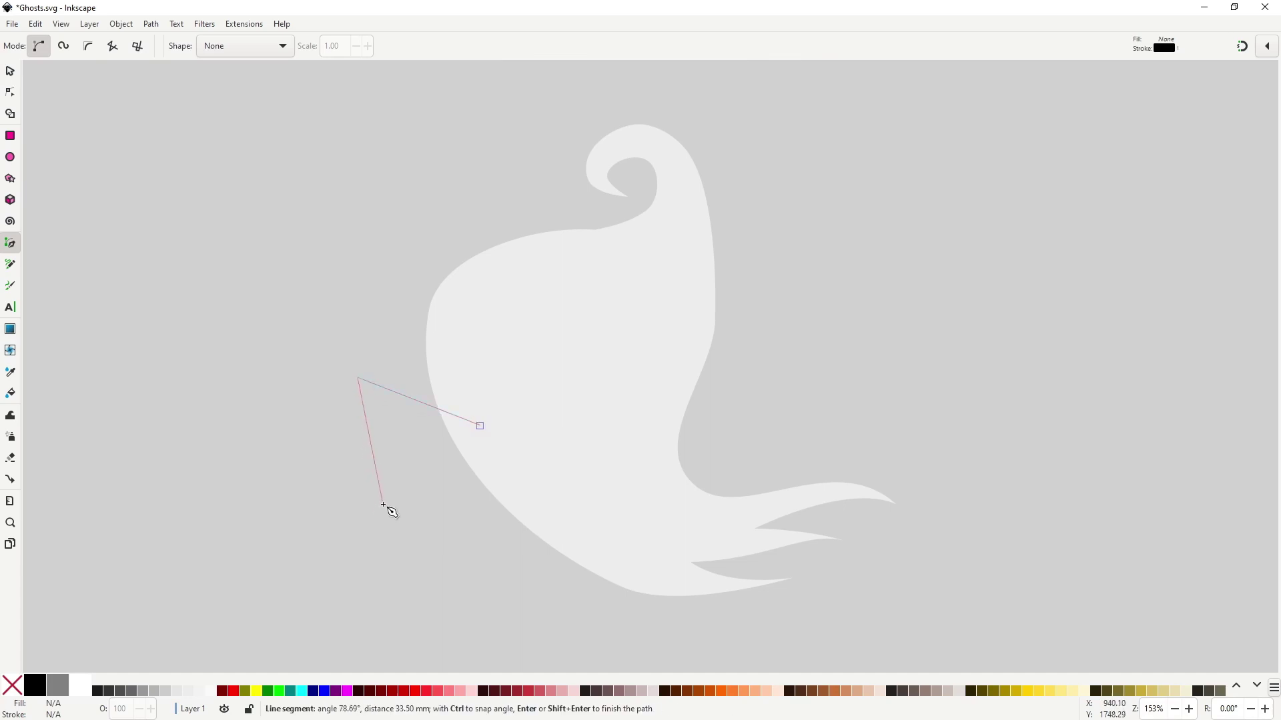
left_click(383, 505)
left_click(394, 438)
left_click(441, 549)
left_click(429, 463)
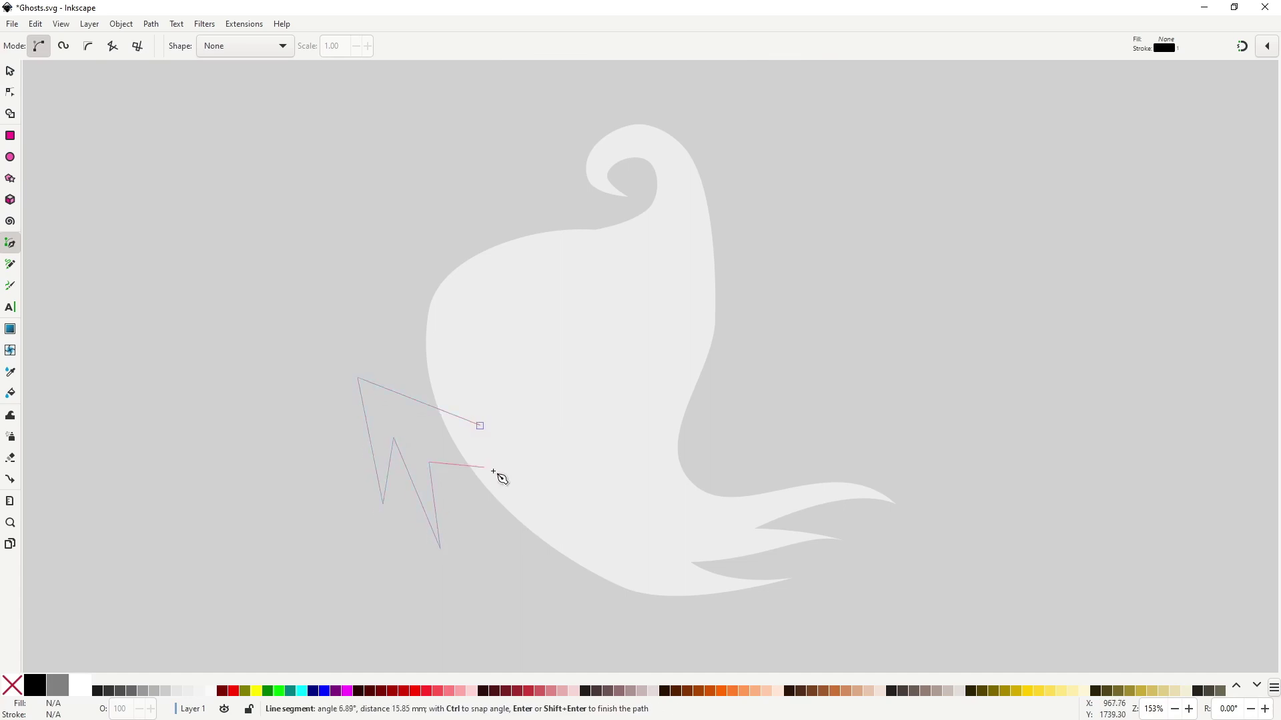
left_click(503, 480)
left_click(481, 426)
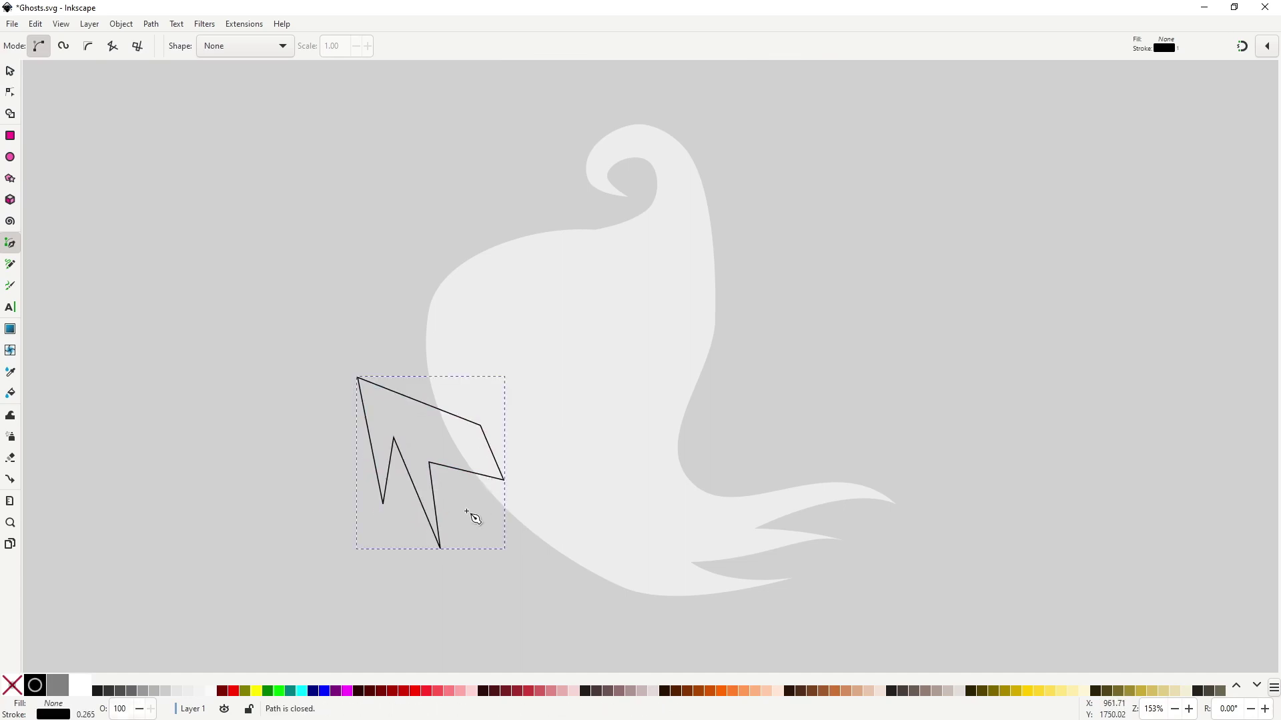
Fill the left arm with 7.5% Gray and remove its outline
key("n")
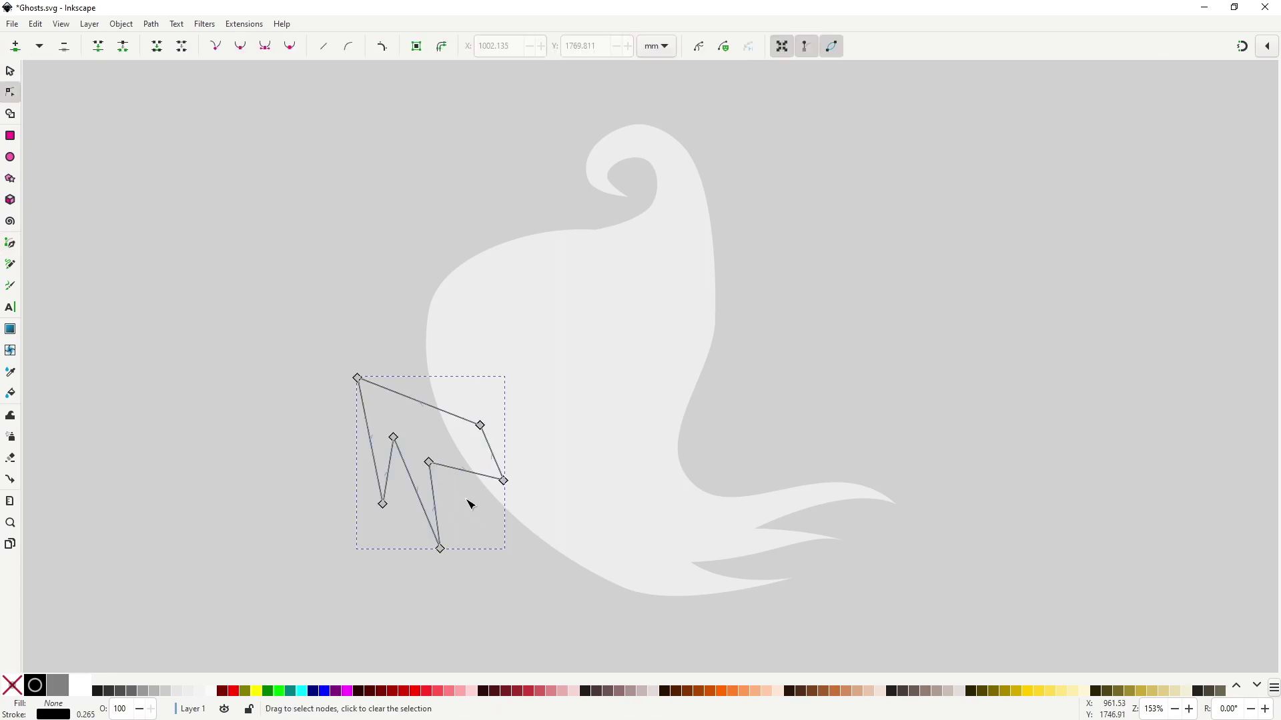
left_click(189, 691)
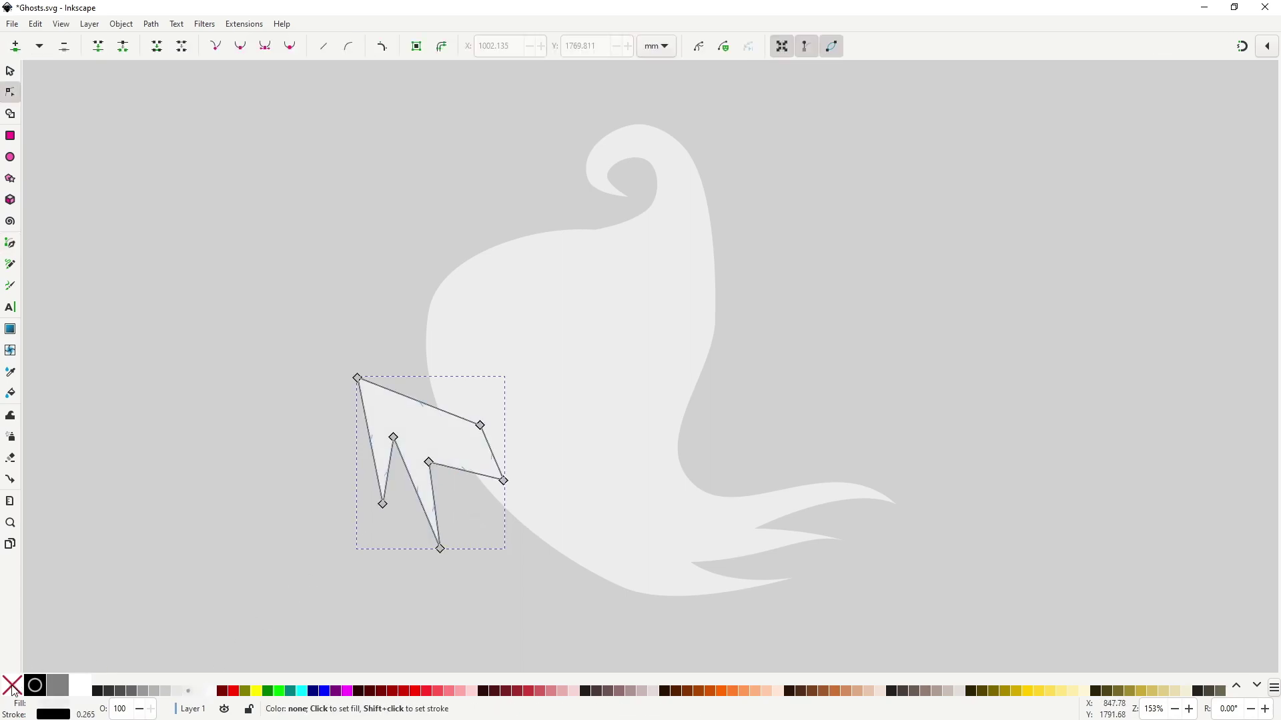
left_click(14, 692, "shift")
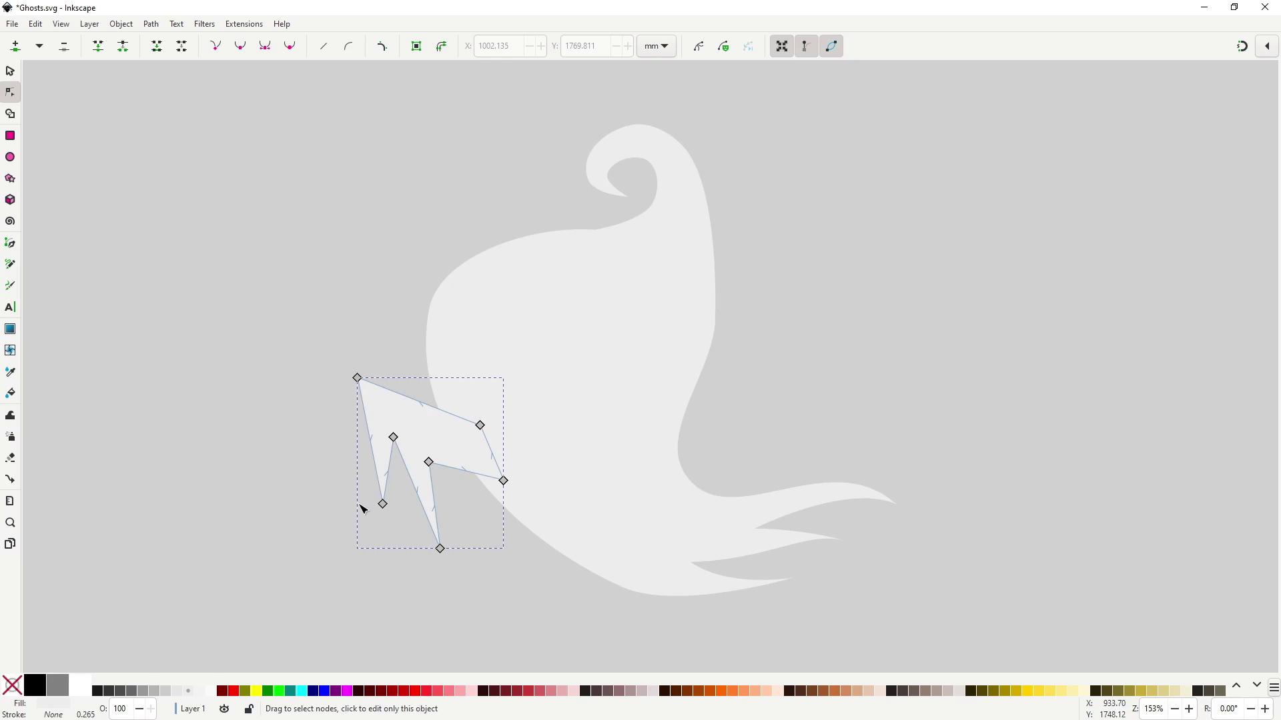
Pull handles out of the left arm's two fingertips and its upper outer corner to curve the fingers and round the bend
scroll(363, 512, "up", 1)
scroll(381, 494, "down", 1)
scroll(401, 472, "up", 1)
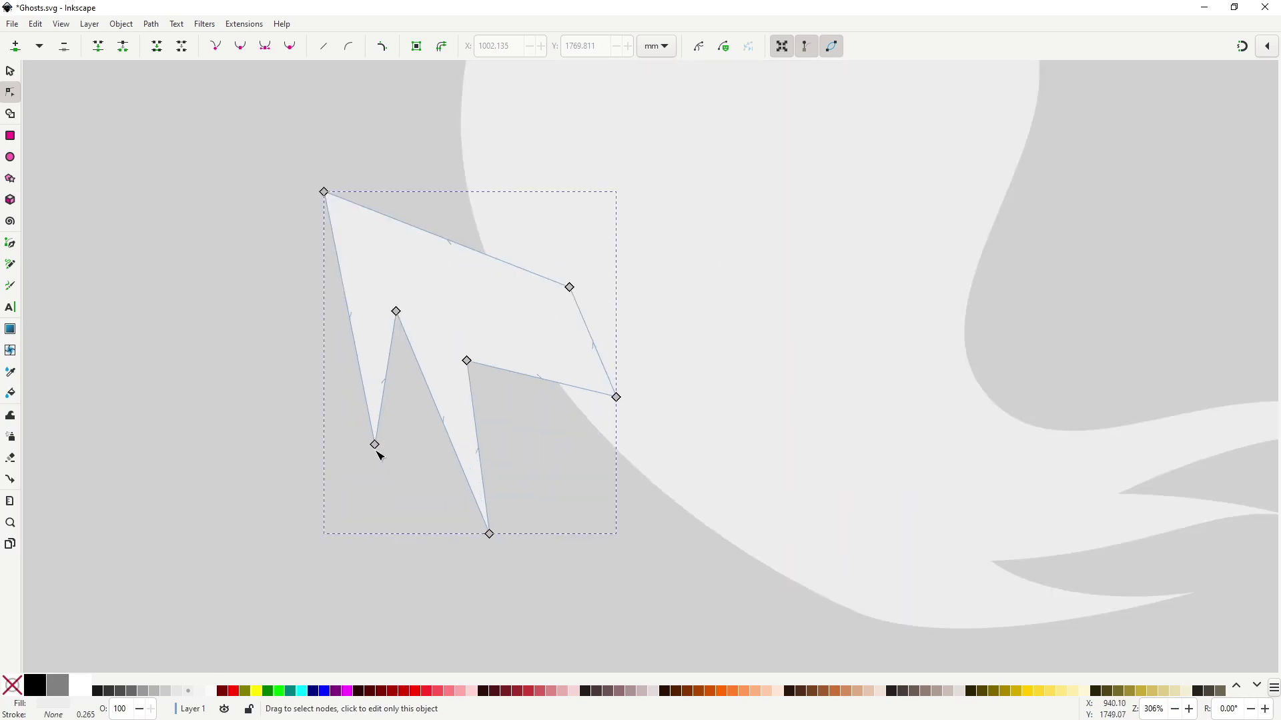
left_click(376, 445)
left_click_drag(376, 445, 334, 405)
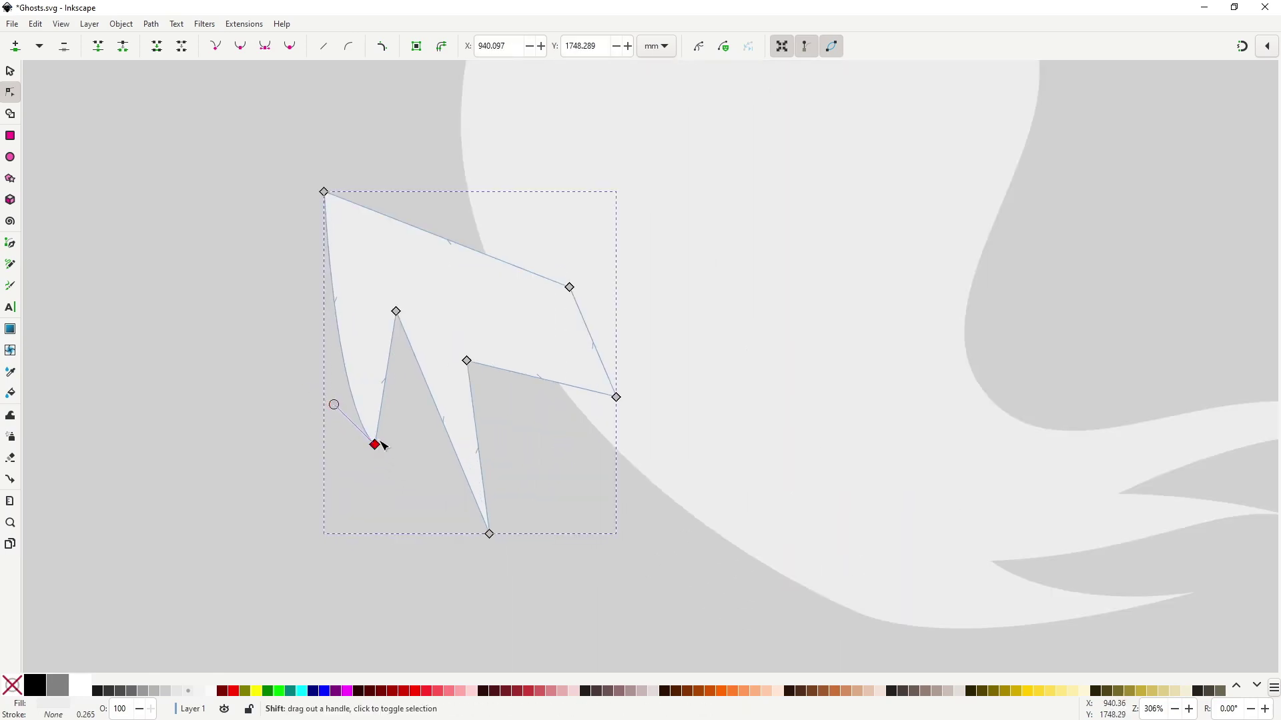
left_click_drag(382, 443, 396, 427)
left_click_drag(490, 534, 440, 499)
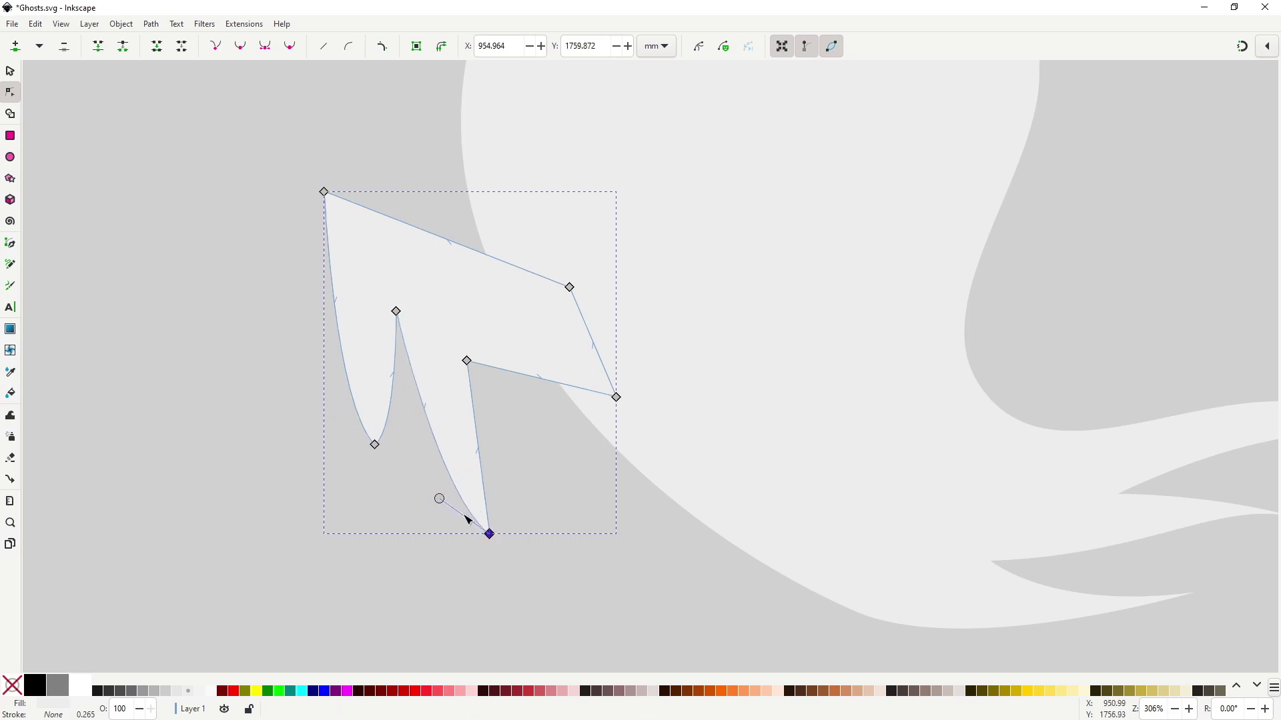
left_click_drag(497, 535, 506, 507)
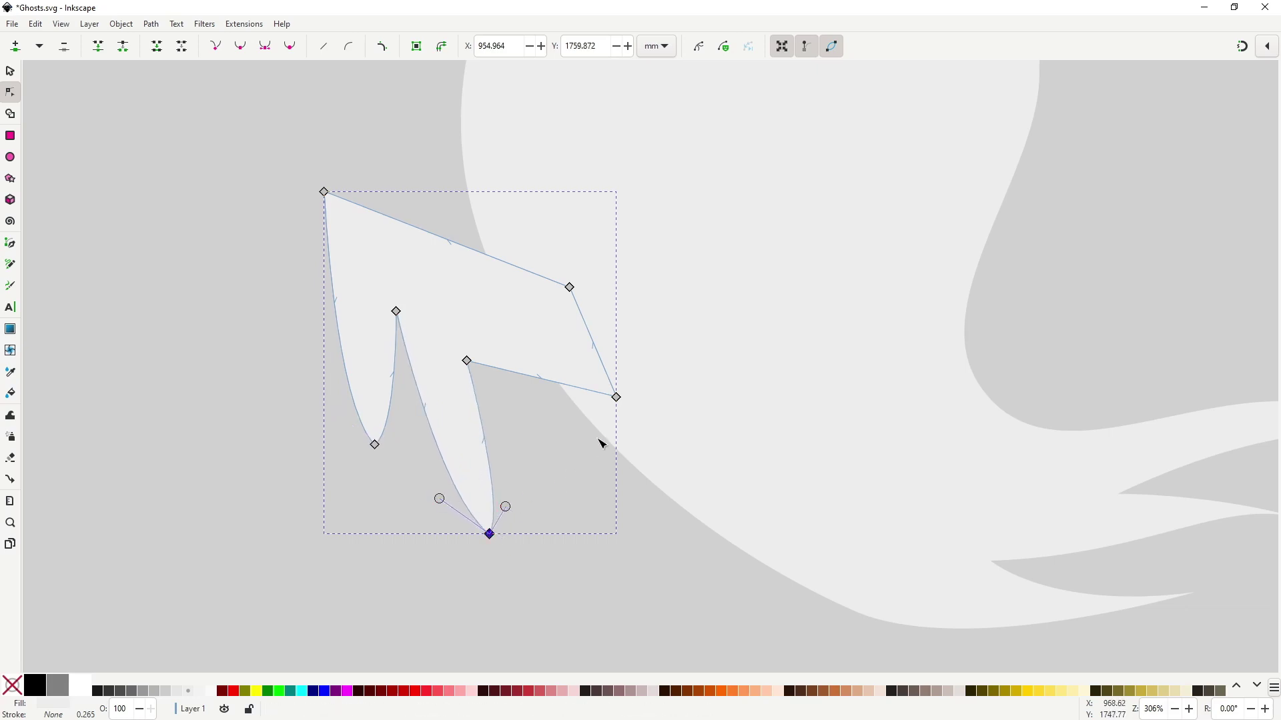
left_click_drag(324, 192, 355, 156)
scroll(399, 328, "down", 3)
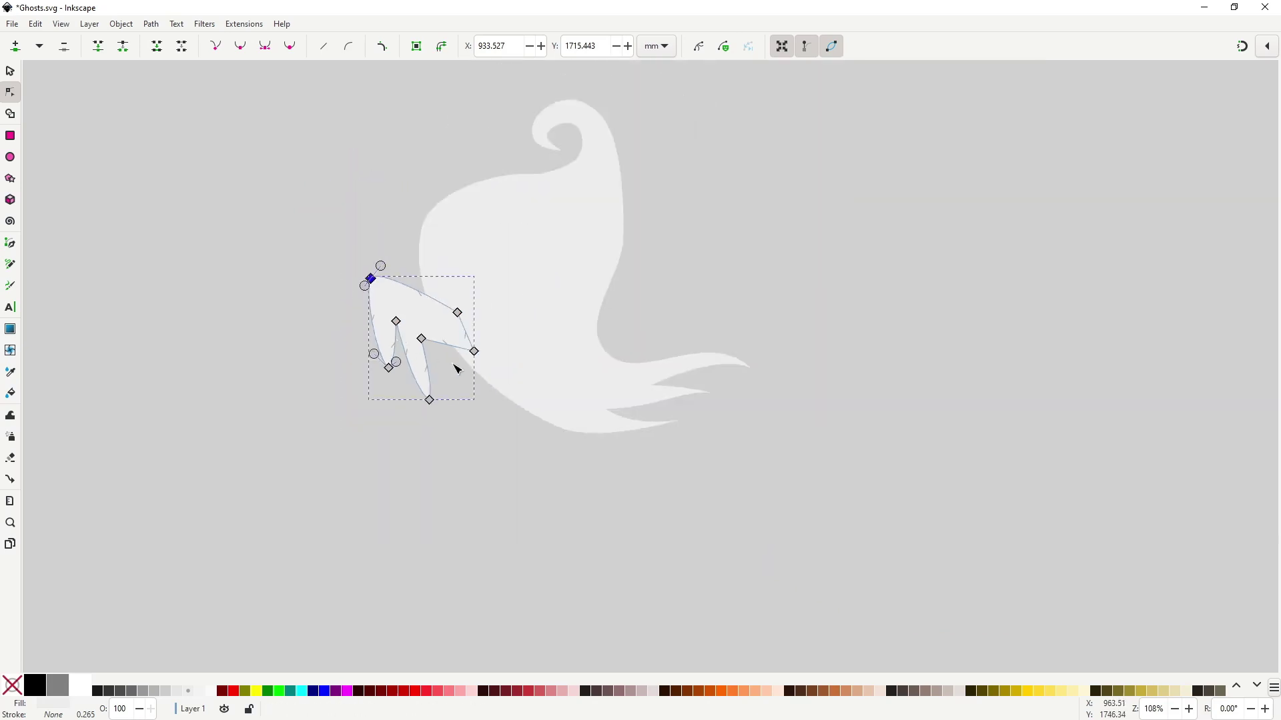
Nudge the left arm's two fingertip nodes slightly to refine the finger shapes
left_click_drag(457, 374, 428, 473)
key("s")
scroll(435, 445, "up", 2)
key("n")
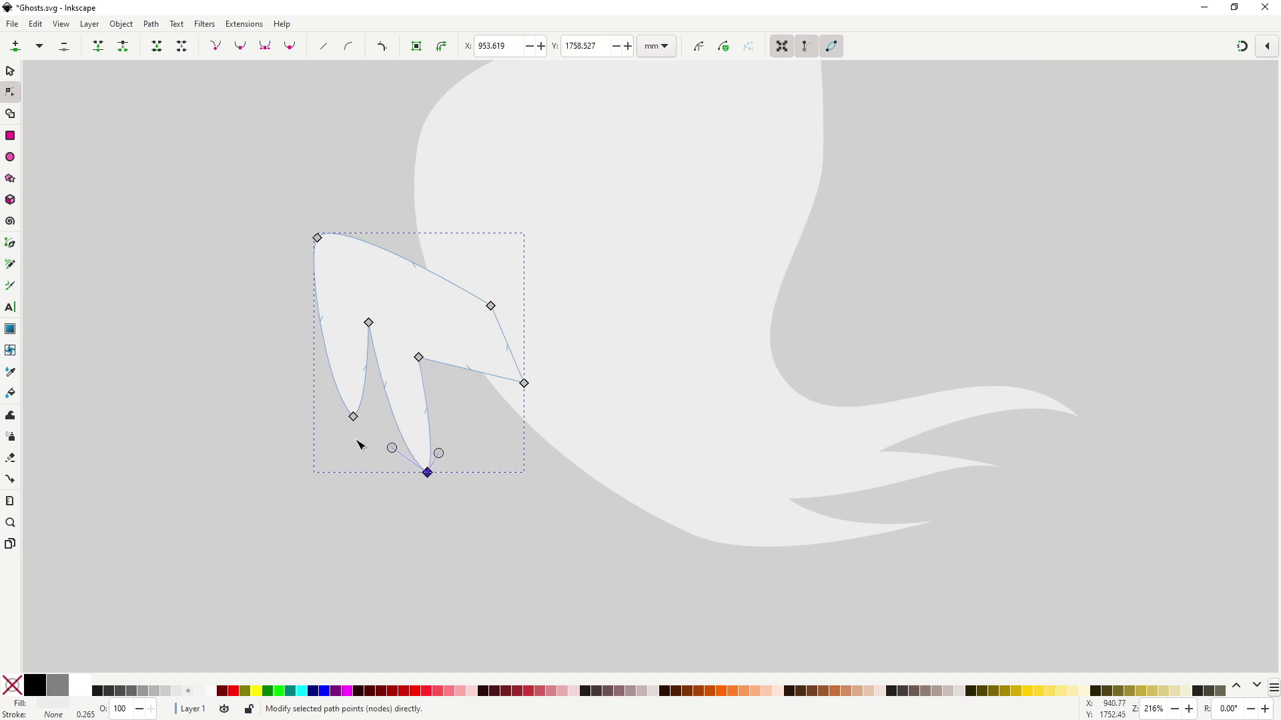
left_click_drag(354, 417, 360, 417)
key("space")
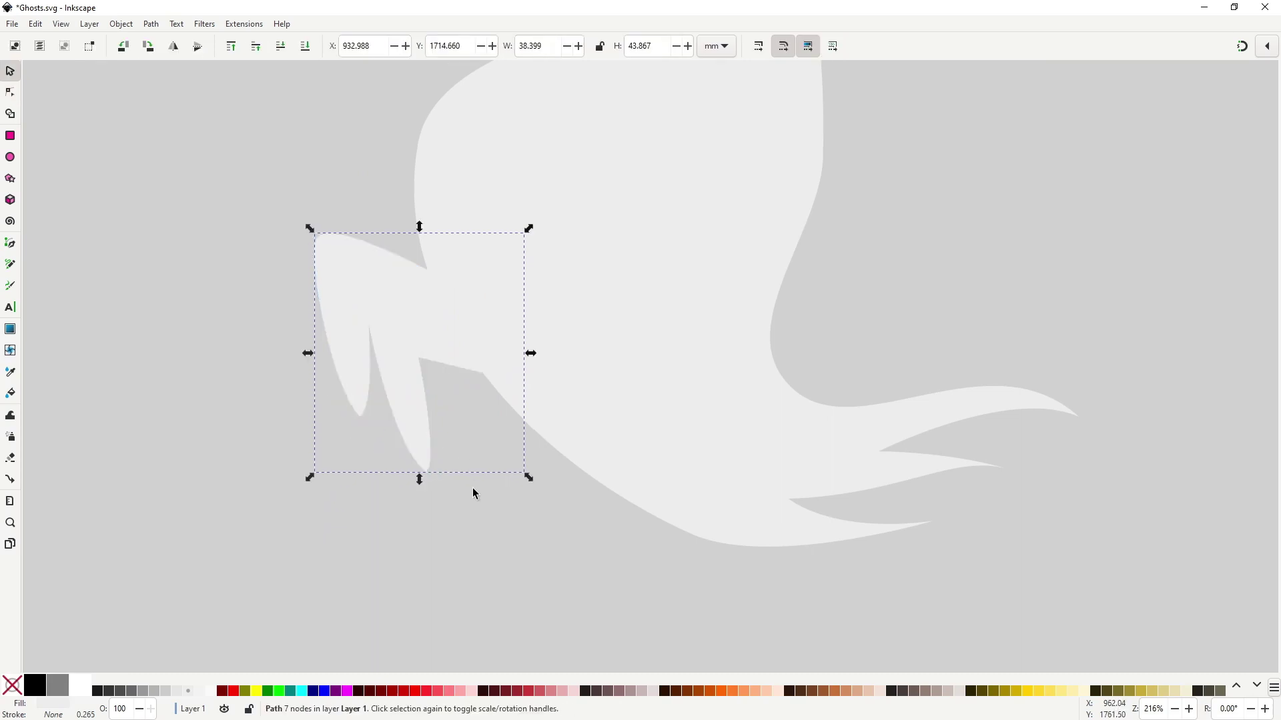
left_click(472, 487)
scroll(472, 487, "down", 1)
scroll(458, 400, "up", 3)
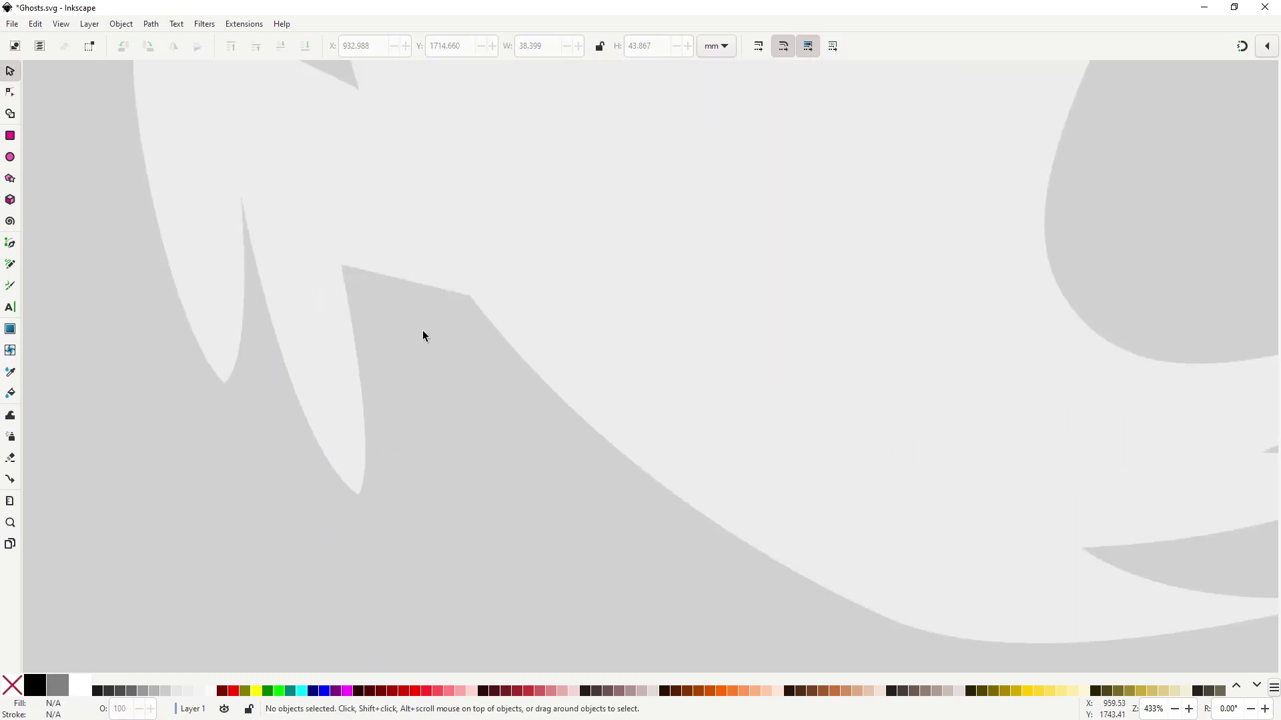
Bend the underside of the left arm upward into a curve and adjust its lower base node inside the body
double_click(443, 378)
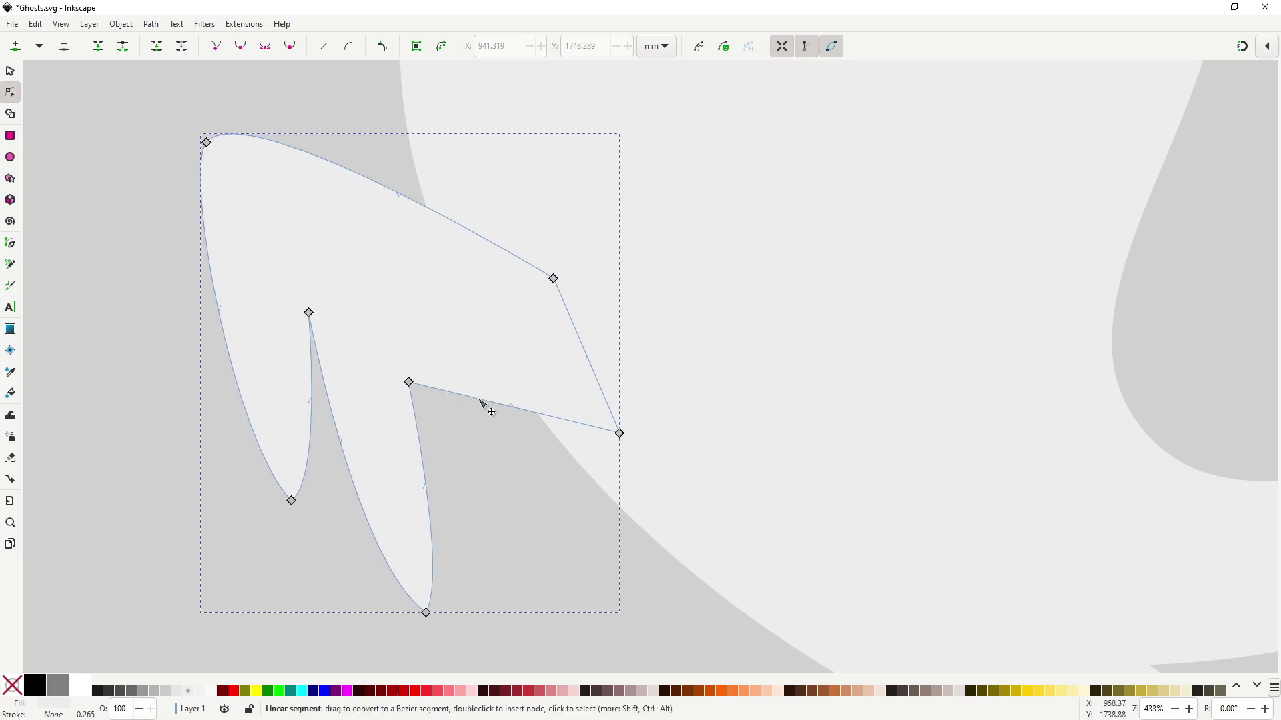
left_click_drag(485, 404, 486, 394)
left_click_drag(621, 435, 609, 440)
left_click_drag(540, 416, 553, 416)
key("s")
scroll(522, 461, "down", 3)
Duplicate the left arm, flip the copy horizontally and place it on the right side of the ghost's body
left_click_drag(470, 441, 723, 380)
key("ctrl+d")
key("h")
Shorten the right arm's two fingers, raise the notches between them and pull its upper outer corner slightly inward
key("n")
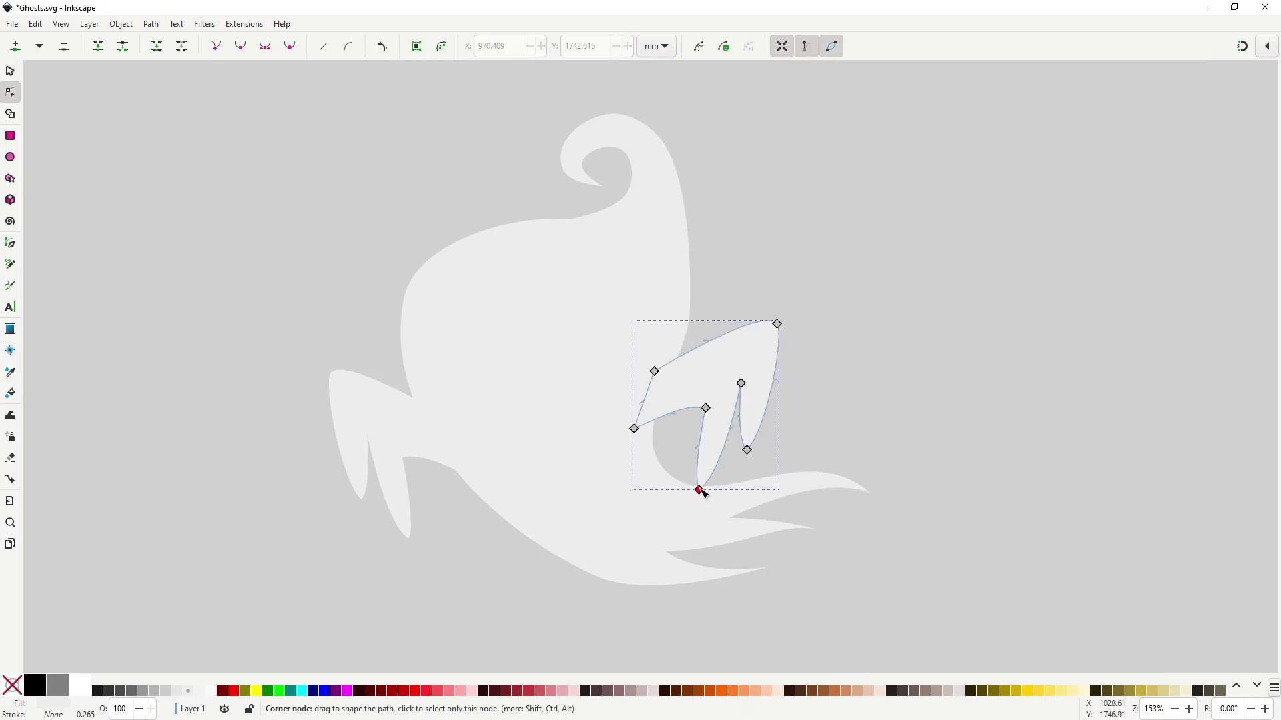
left_click_drag(701, 489, 758, 436)
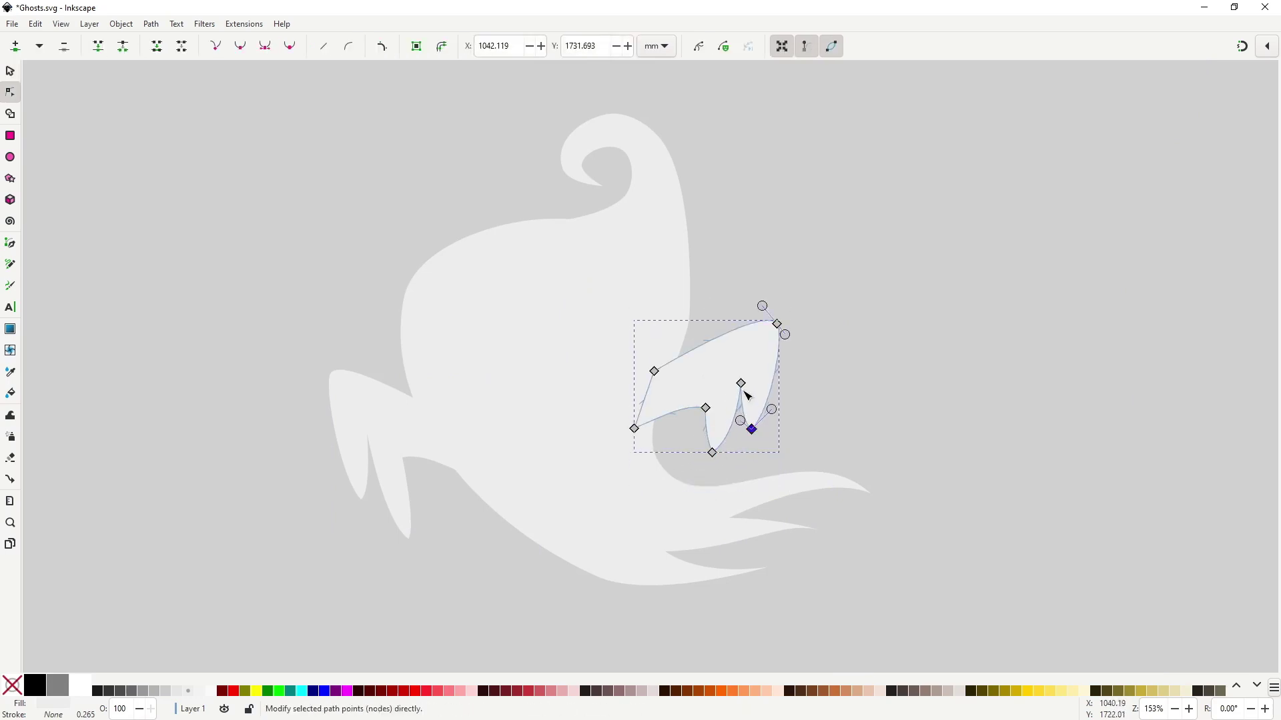
left_click_drag(743, 385, 663, 379)
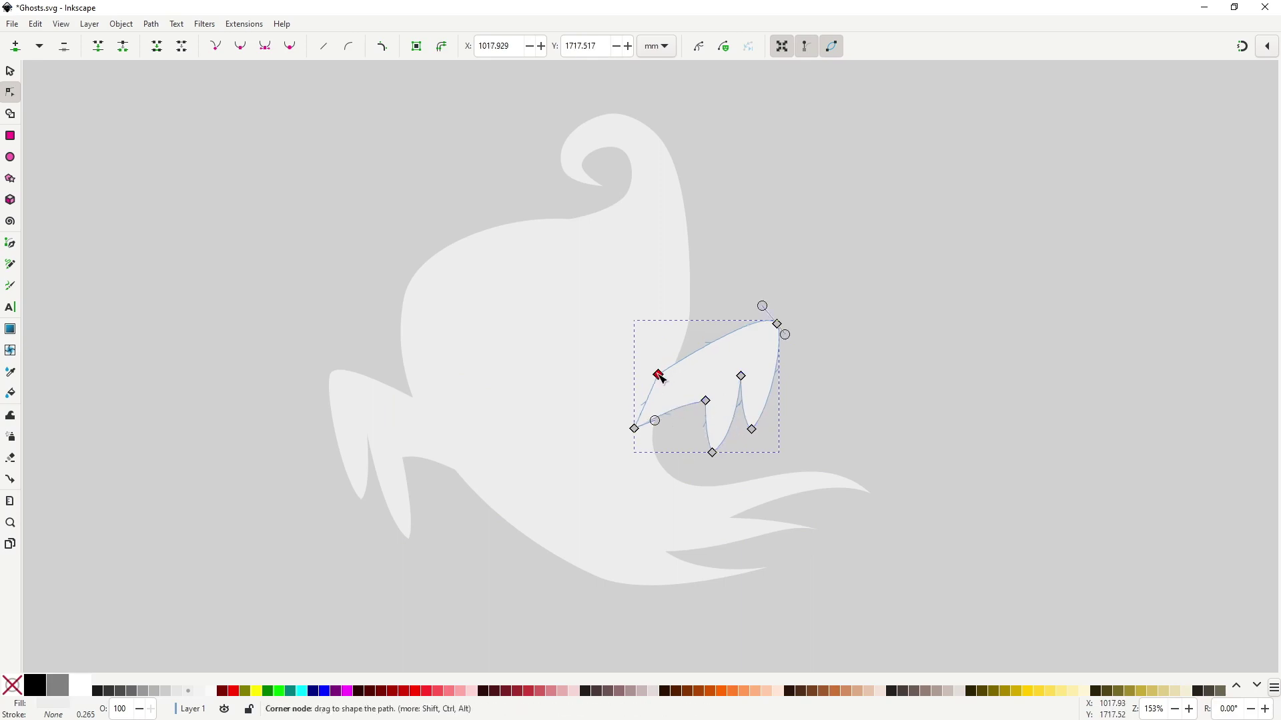
left_click_drag(779, 327, 766, 335)
key("s")
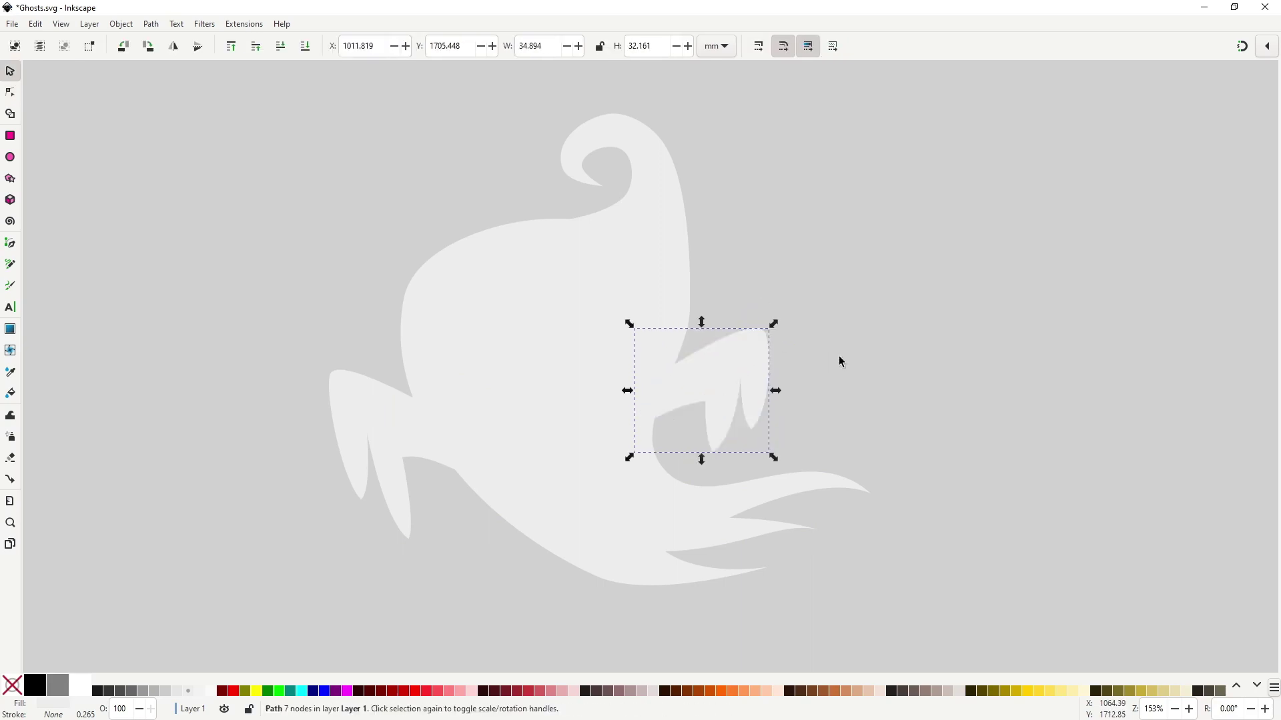
left_click(839, 358)
left_click_drag(838, 355, 885, 371)
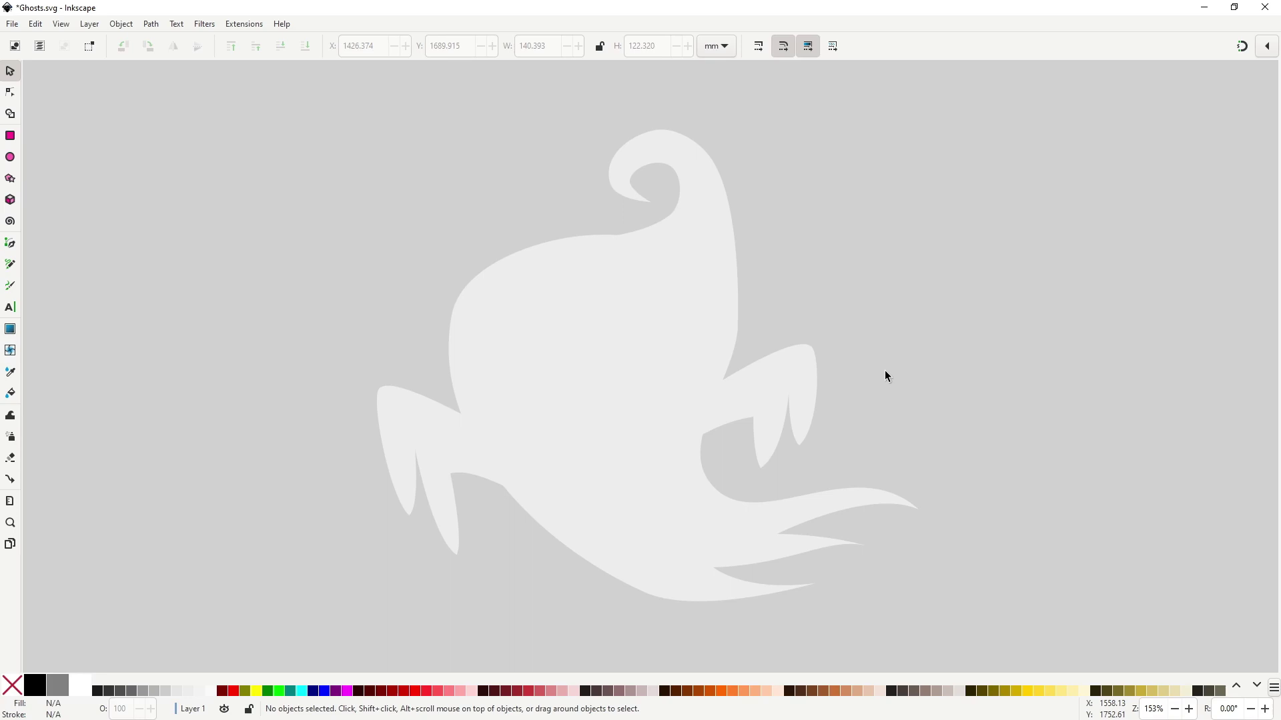
Draw a closed triangular eye about 30 mm wide and 18 mm tall on the second ghost's face, slanting up to the right
key("b")
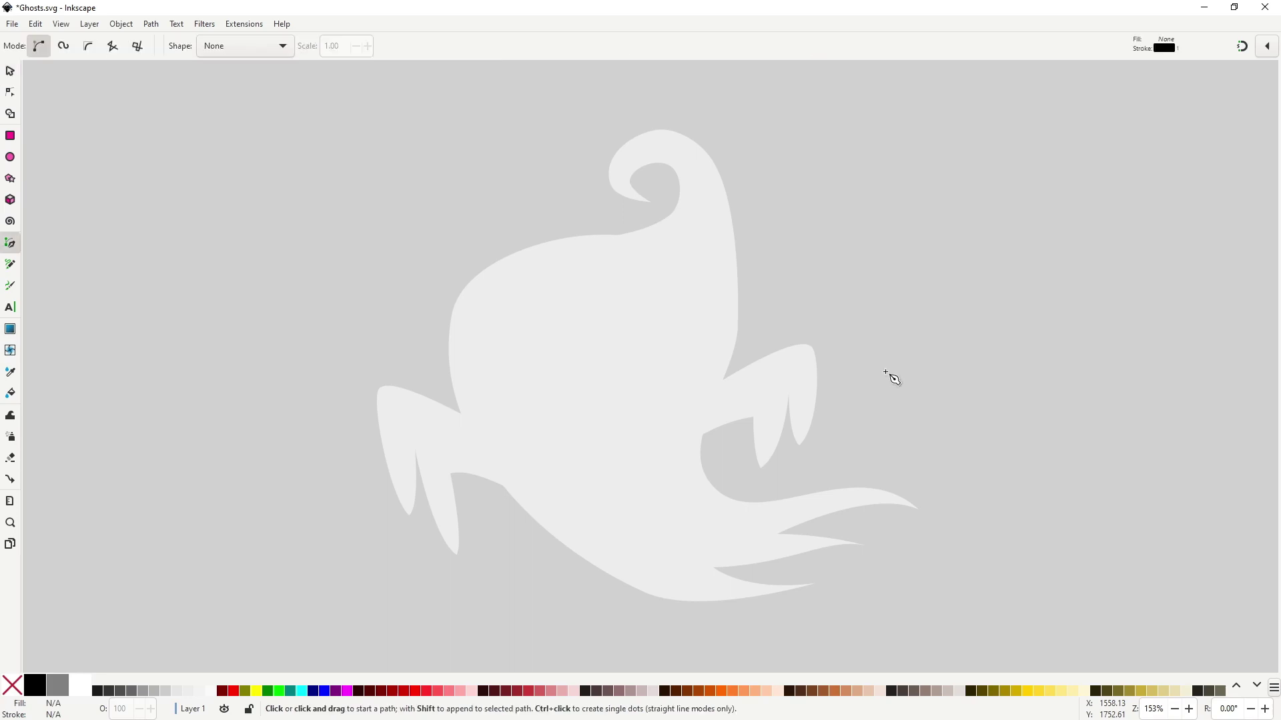
left_click(554, 368)
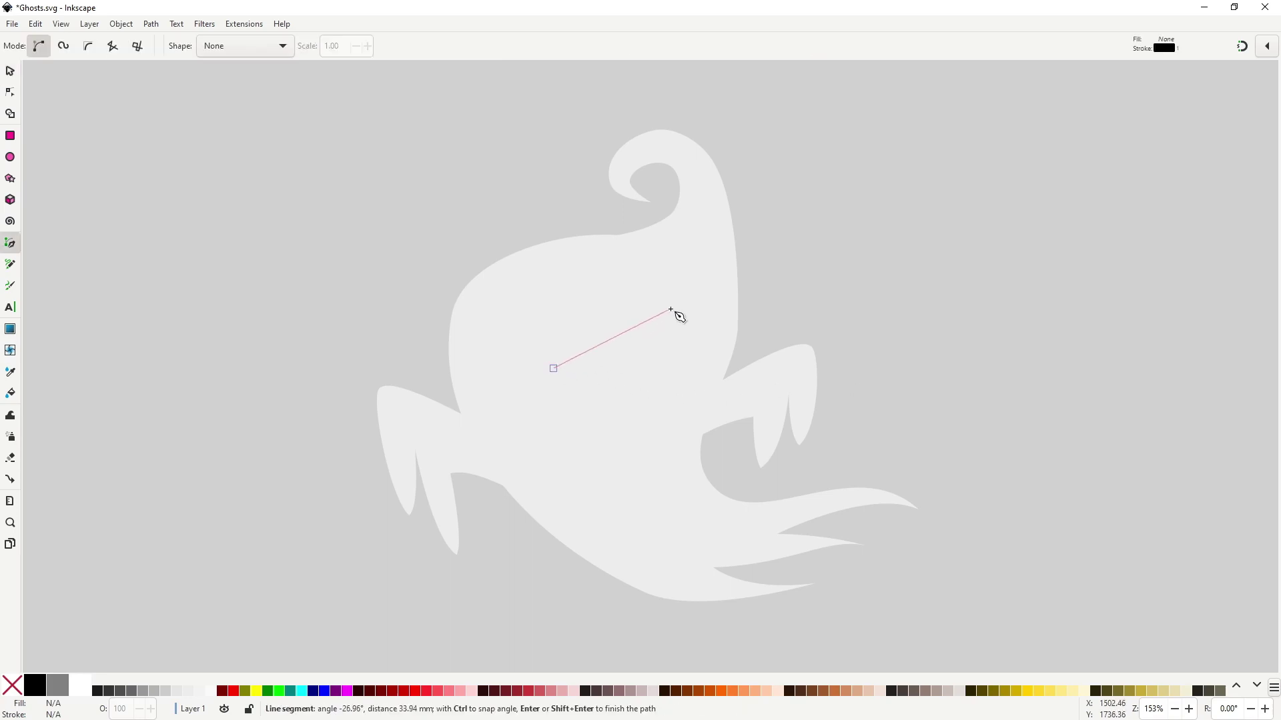
left_click(671, 309)
left_click(642, 378)
left_click(554, 369)
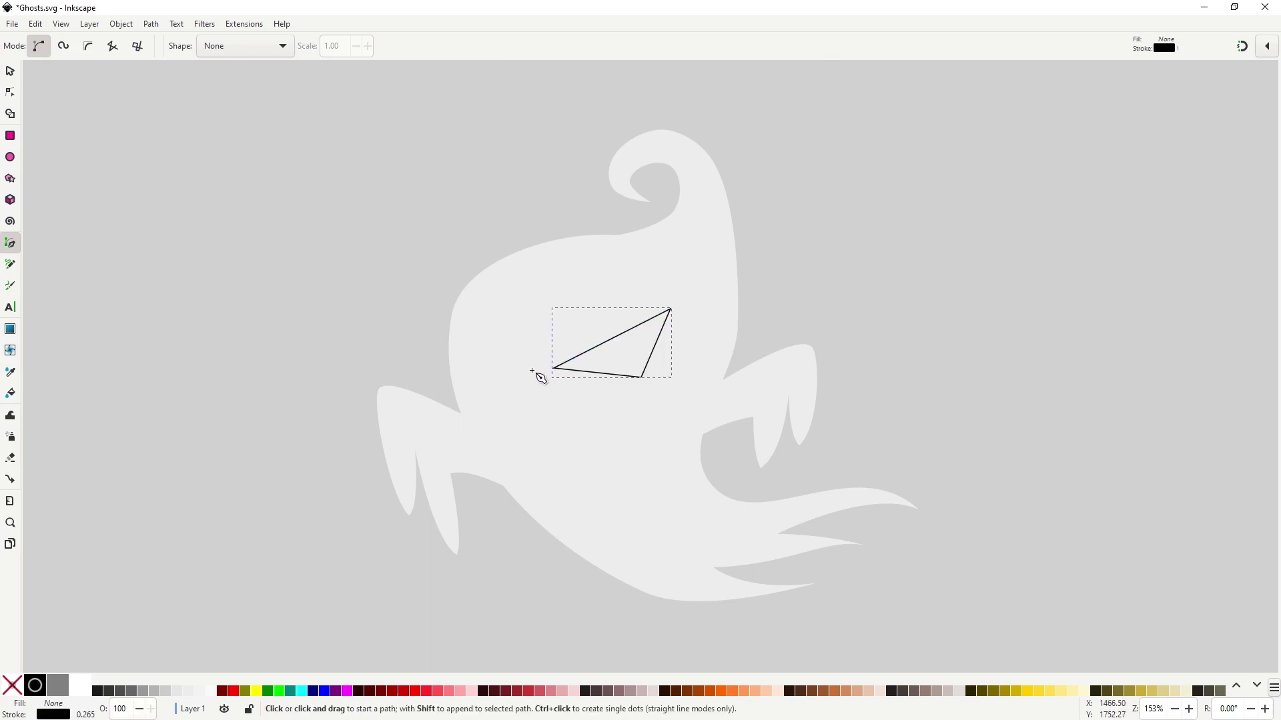
Fill the triangular eye with dark gray, remove its outline and show its nodes for editing
key("s")
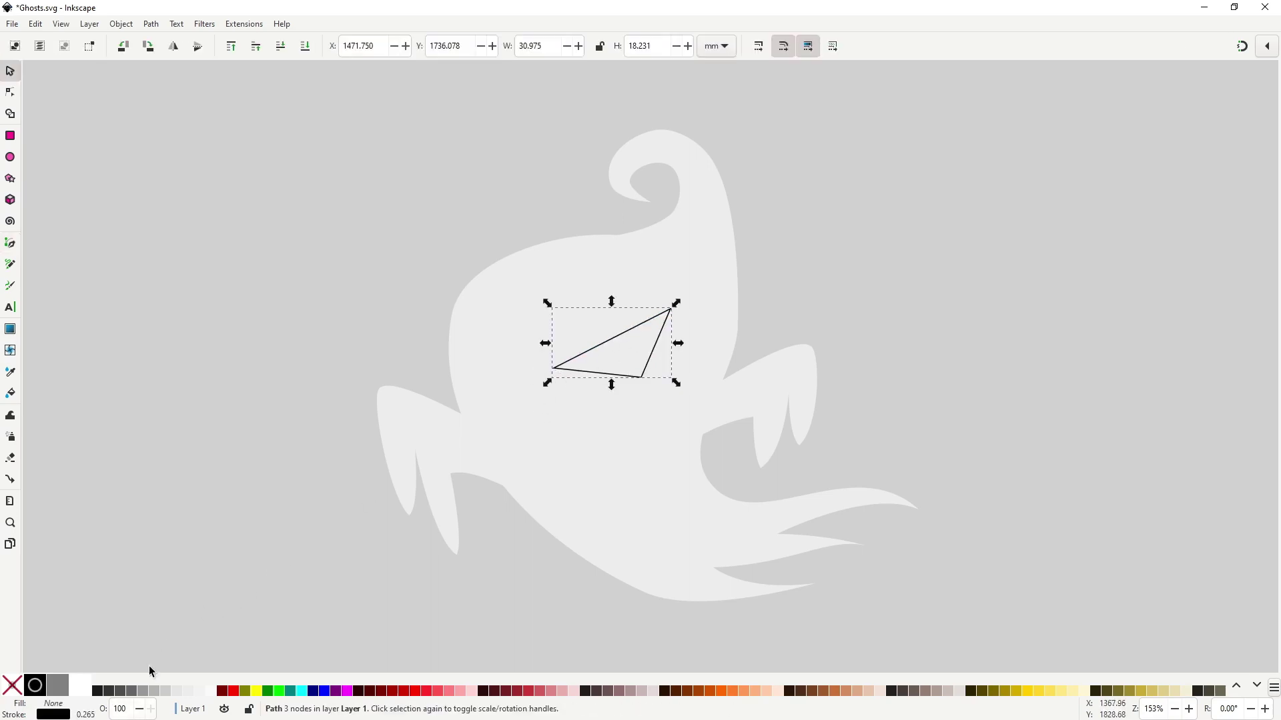
left_click(120, 691)
left_click(12, 685, "shift")
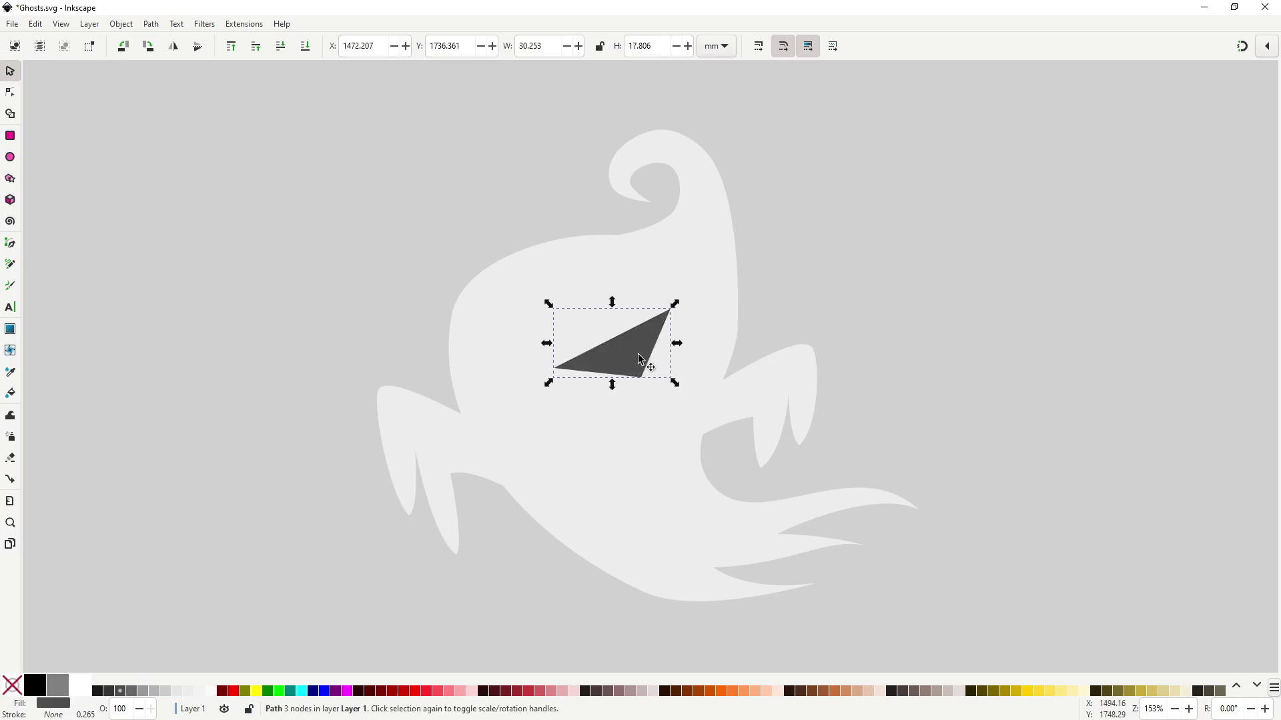
key("n")
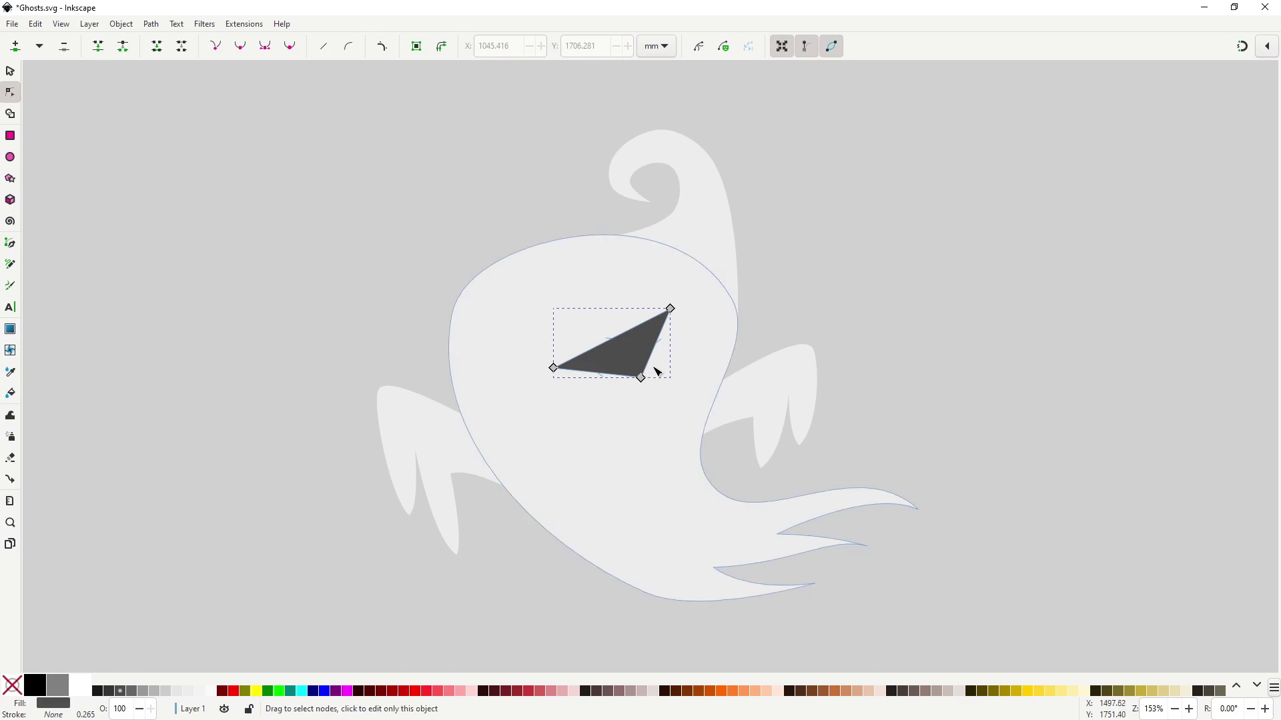
Curve the straight edges of the triangular eye, bowing the lower edges outward and bending the upper edge slightly inward
left_click_drag(642, 378, 605, 390)
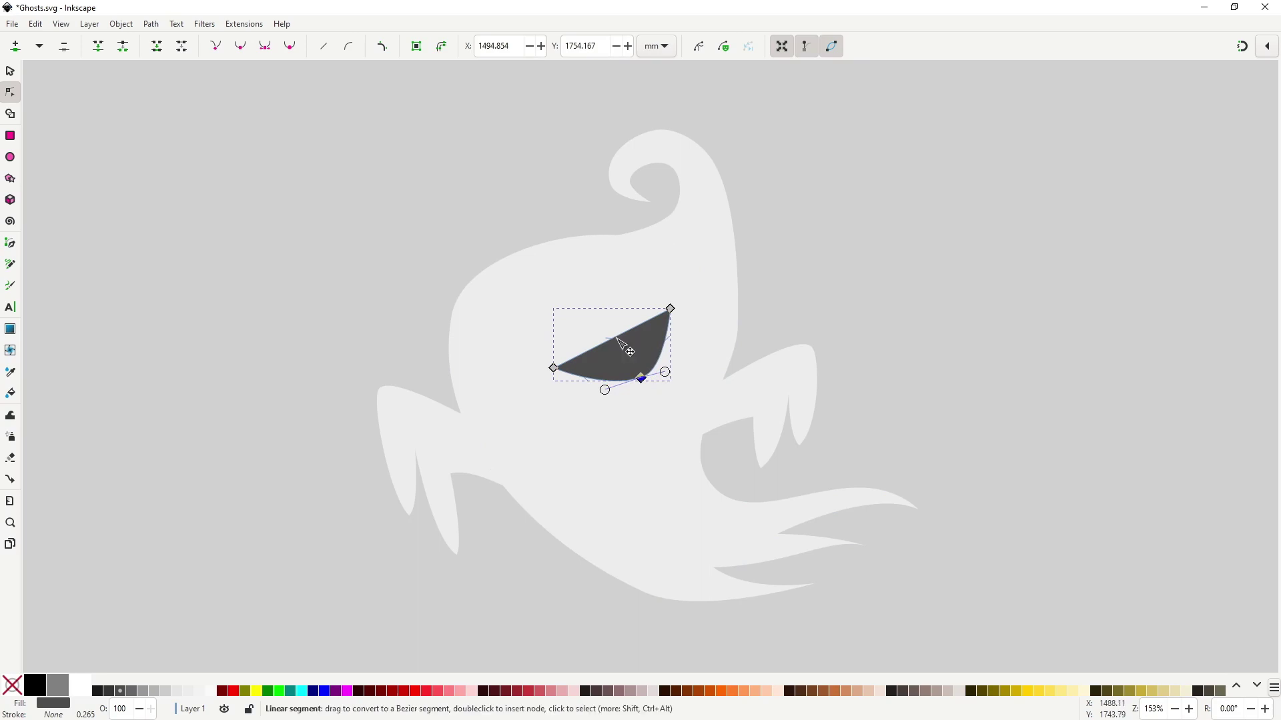
key("s")
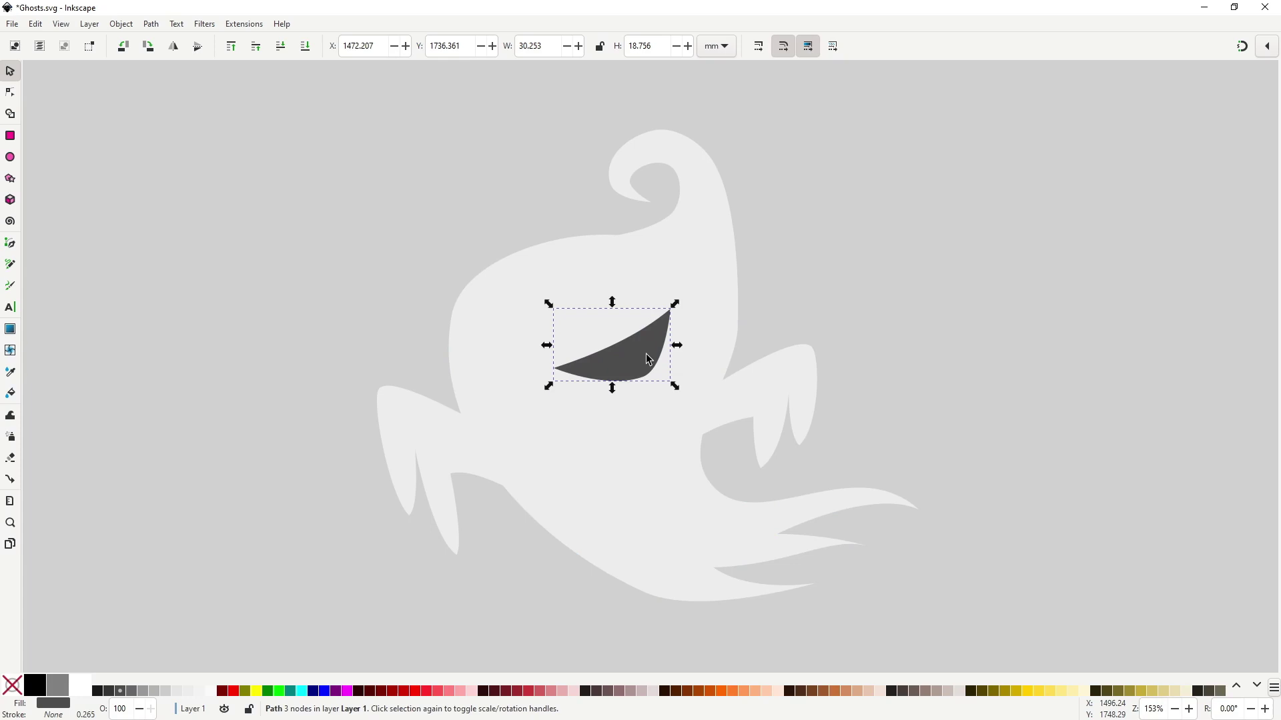
Duplicate the eye, flip the copy horizontally, and fit it on the left side of the face at about 18 mm wide
key("ctrl+d")
left_click_drag(636, 361, 524, 358)
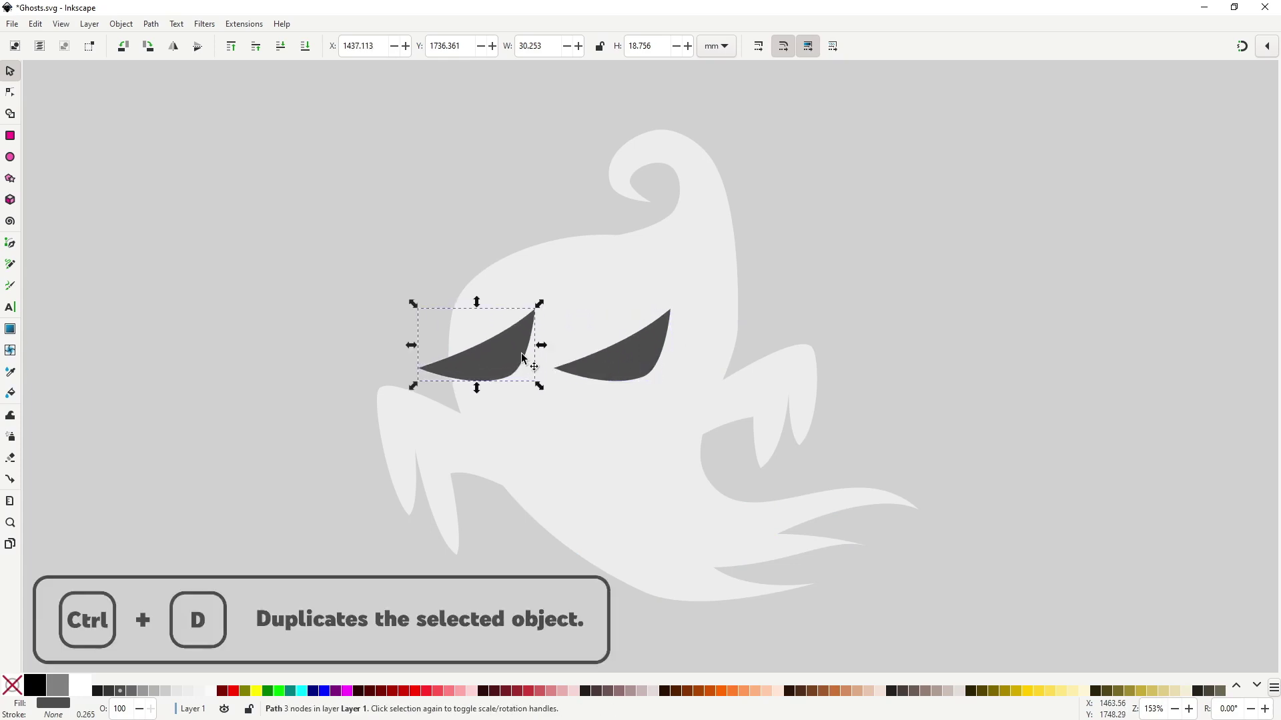
key("h")
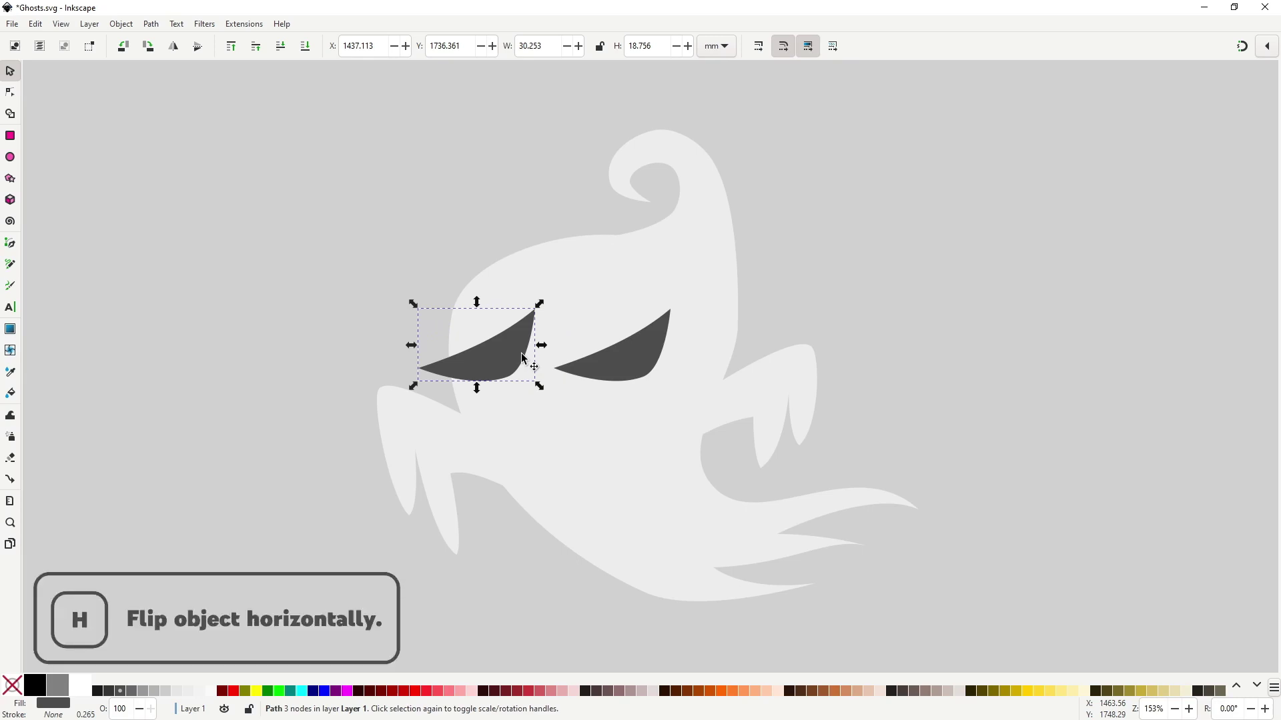
left_click_drag(502, 364, 498, 365)
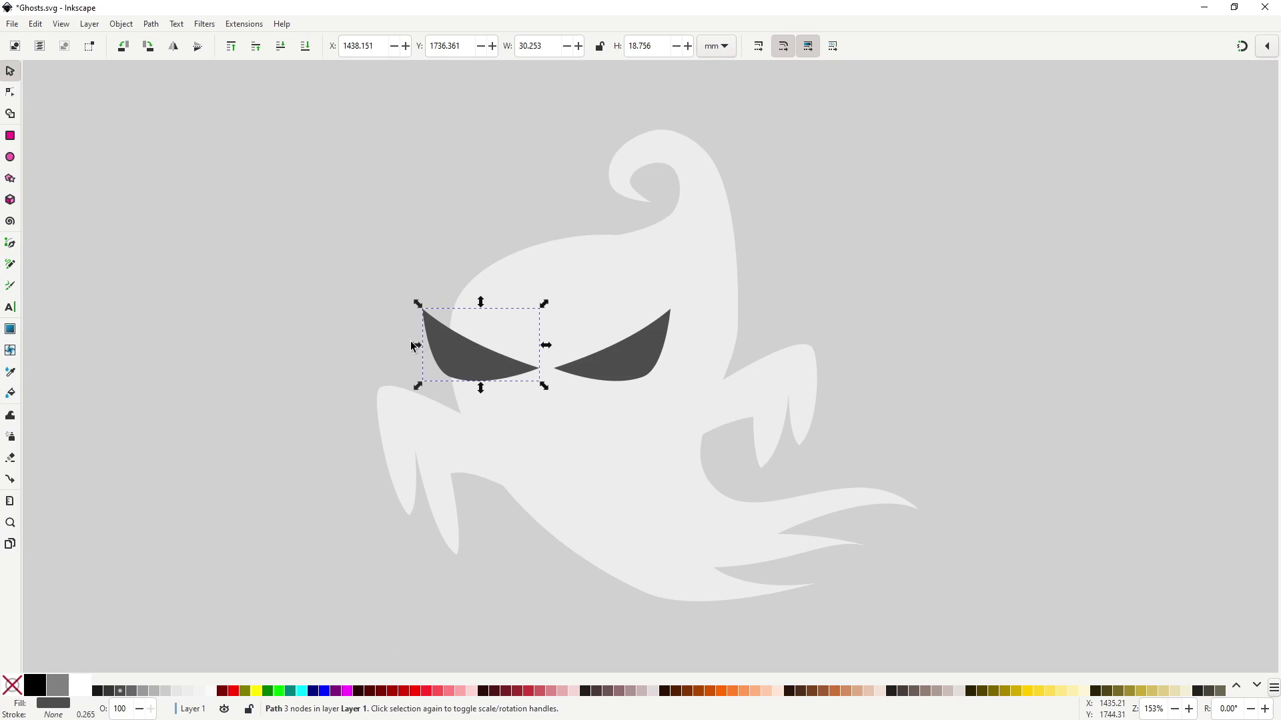
left_click_drag(415, 345, 500, 366)
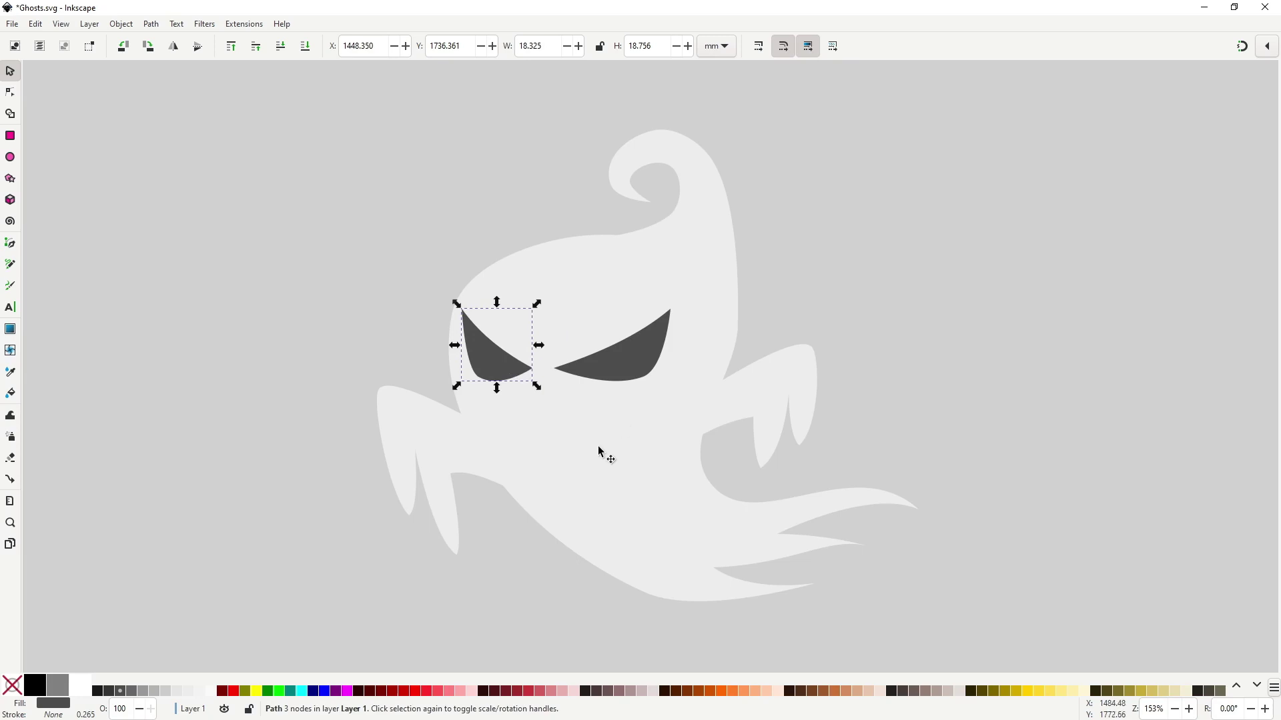
Draw a closed three-point mouth below the eyes, with an upper edge about 28 mm long slanting up to the right
key("b")
left_click(554, 421)
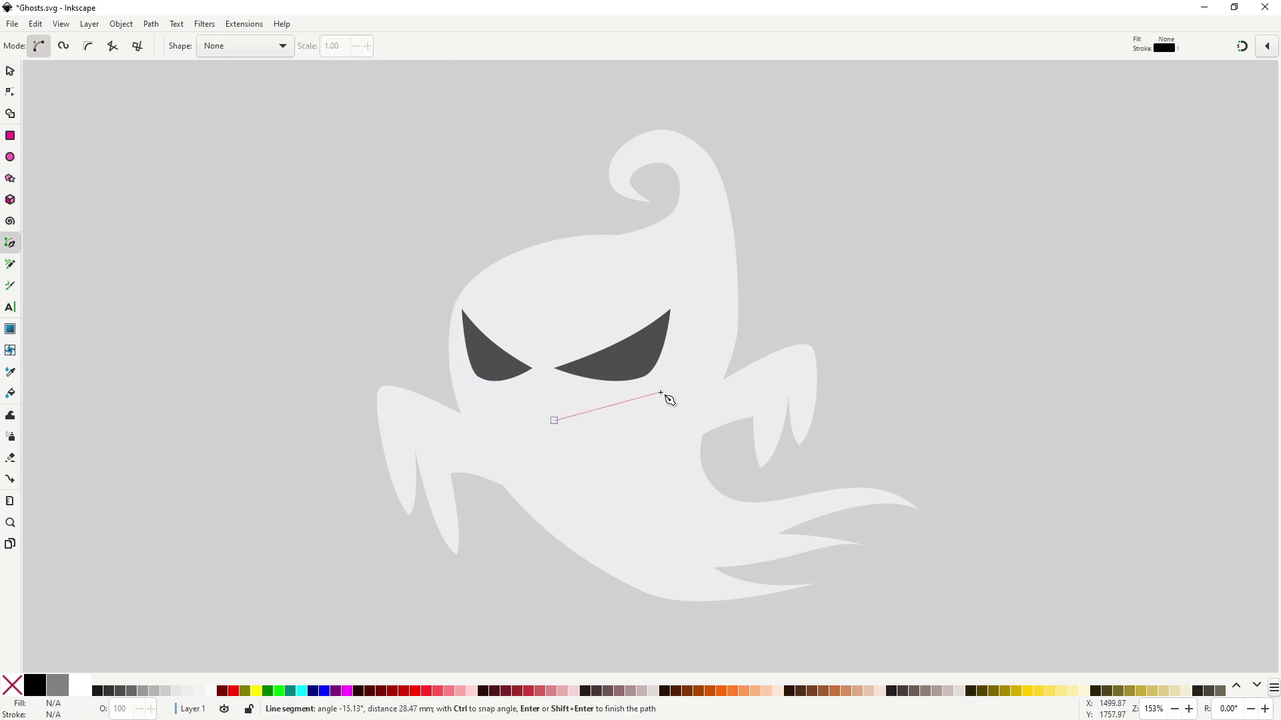
left_click(660, 393)
left_click(581, 437)
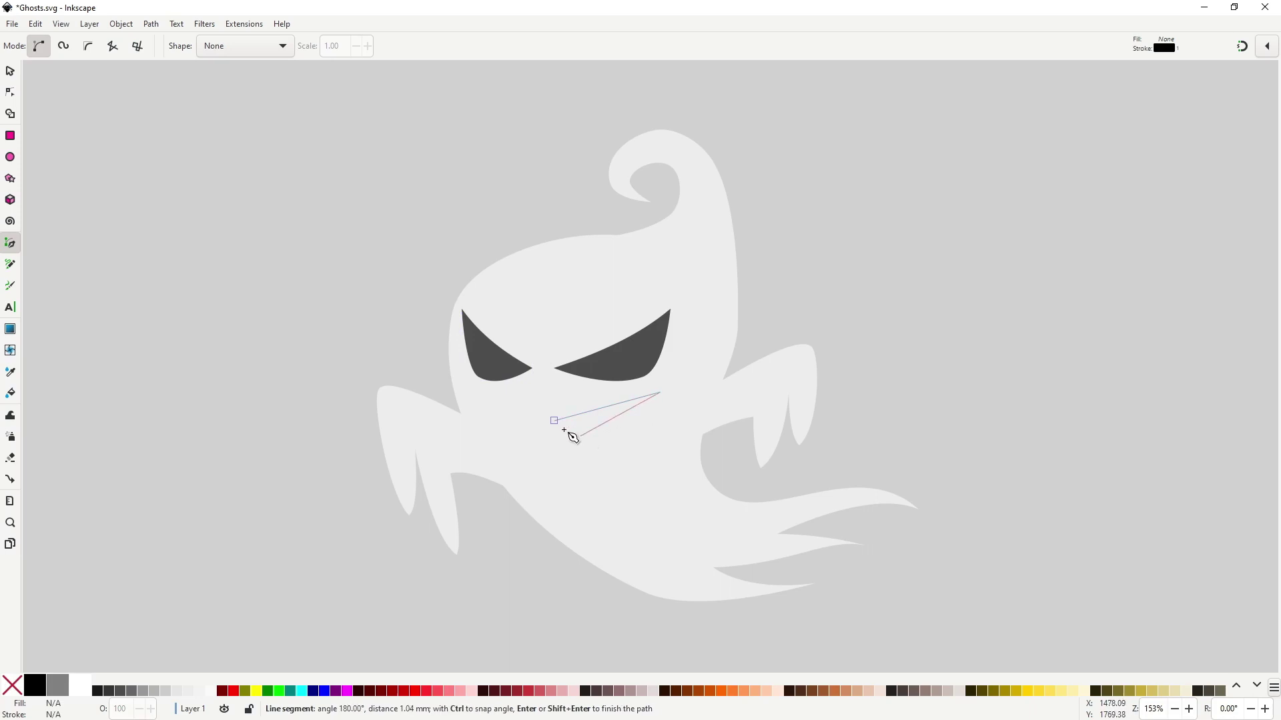
left_click(554, 421)
Bend the mouth's edges into a lopsided smile and fill it with dark gray without an outline
key("n")
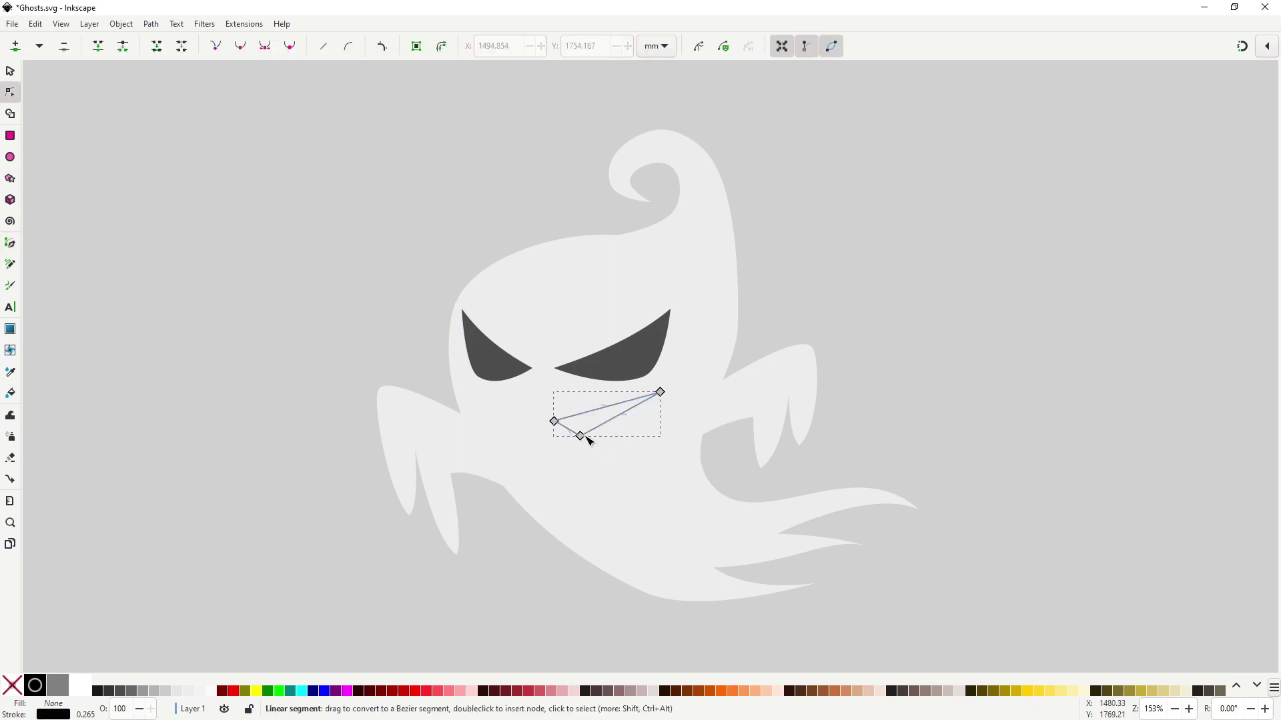
left_click_drag(585, 438, 605, 421)
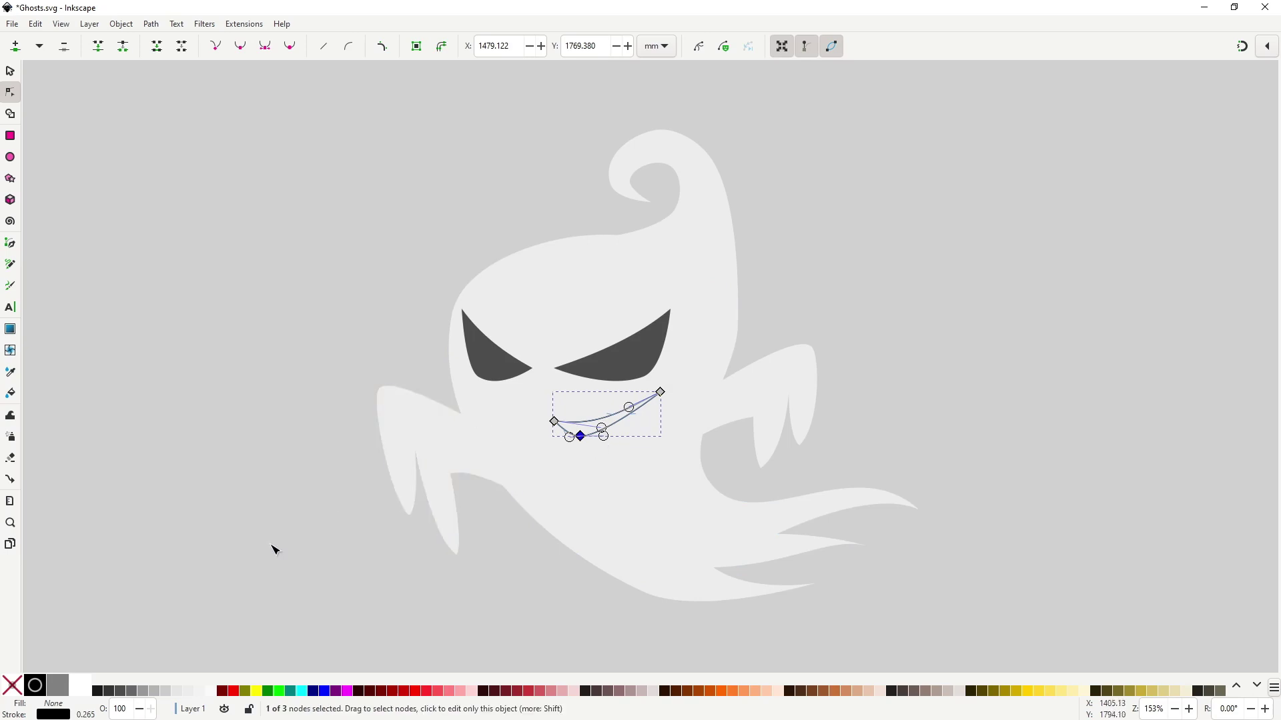
left_click(120, 691)
left_click(19, 688, "shift")
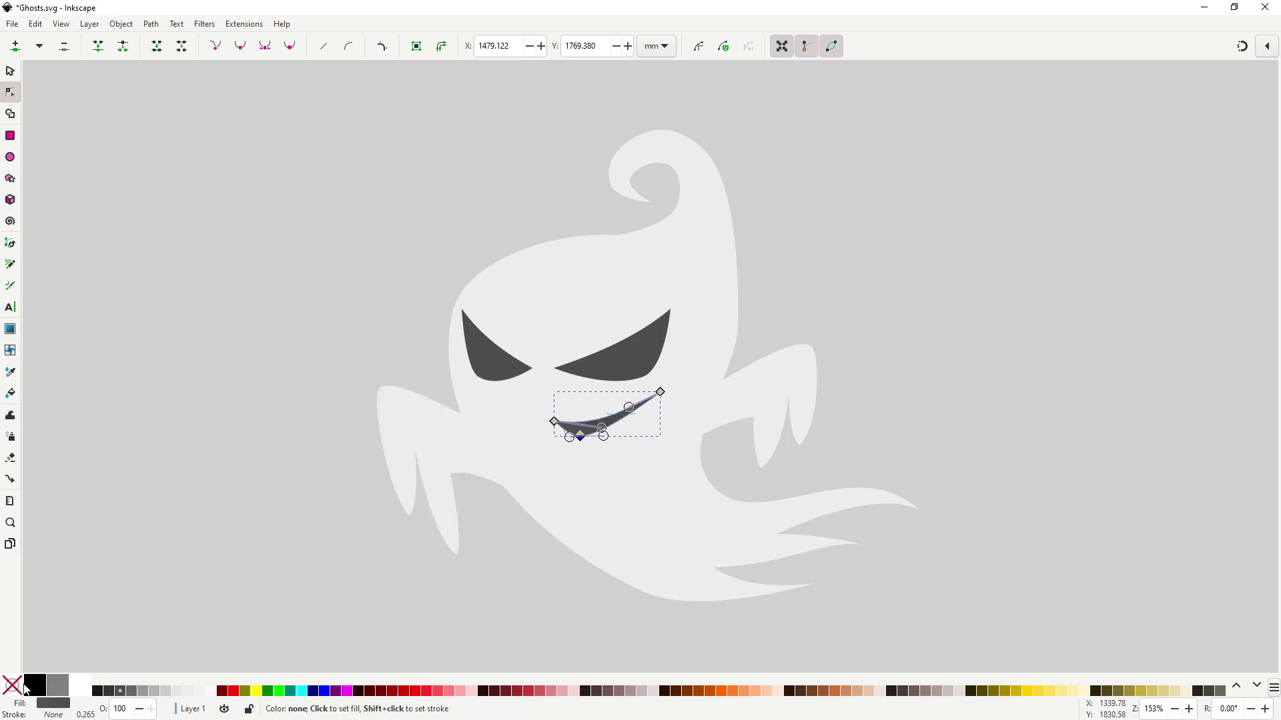
key("s")
key("Escape")
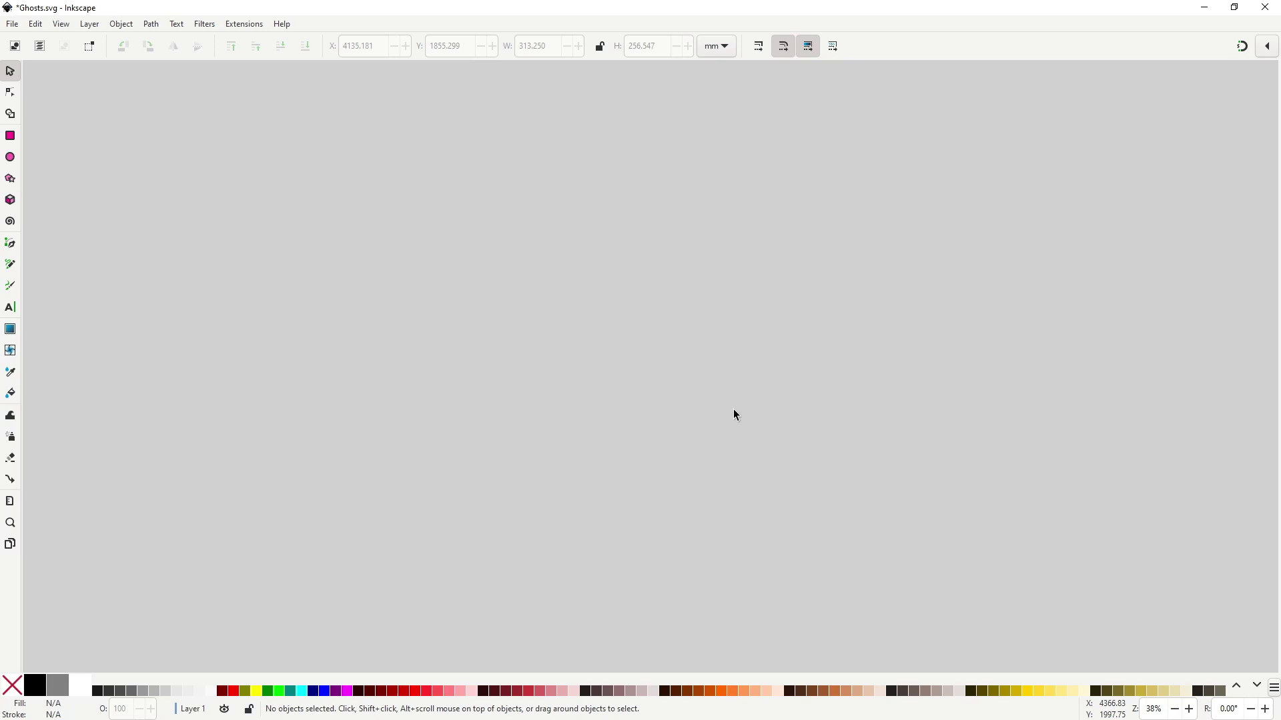
Draw a light gray ellipse about 321 mm wide and 261 mm tall on an empty canvas area for the third ghost's body
left_click(14, 162)
left_click_drag(511, 283, 819, 534)
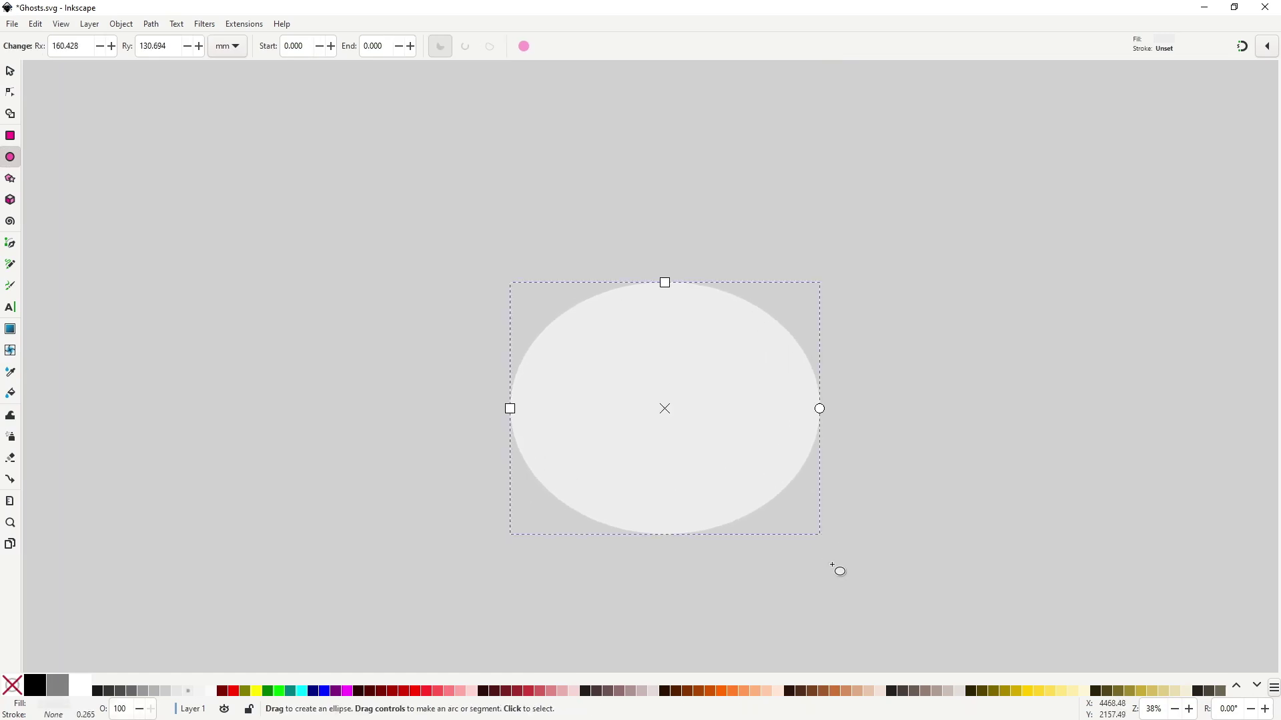
key("s")
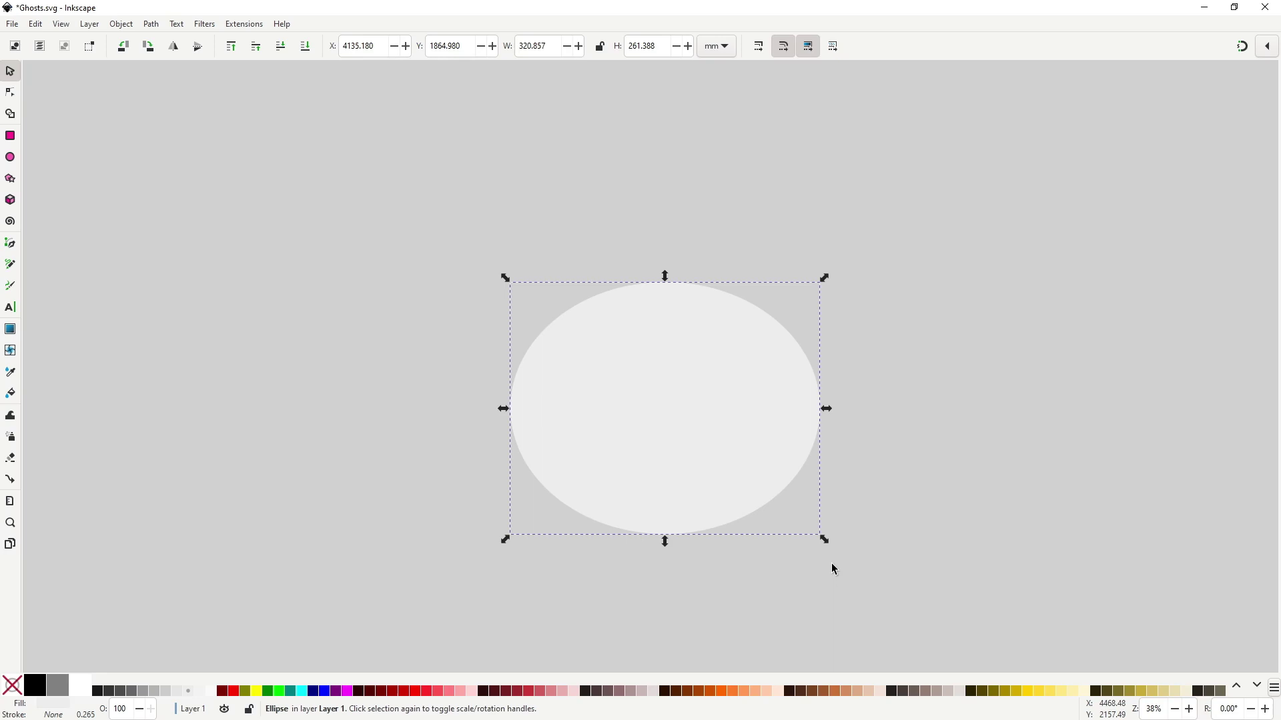
Draw a closed five-node shape about 306 by 223 mm over the ellipse's upper left part and fill it light gray without an outline
key("b")
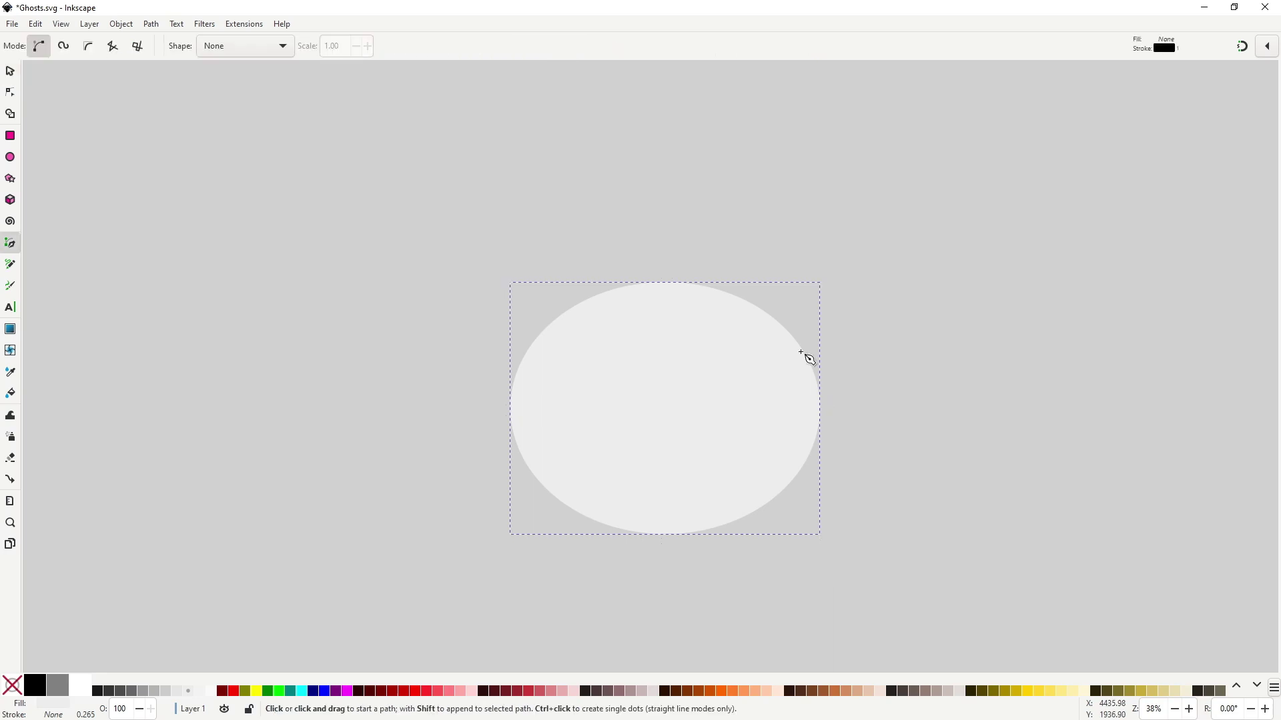
left_click(801, 352)
left_click(624, 235)
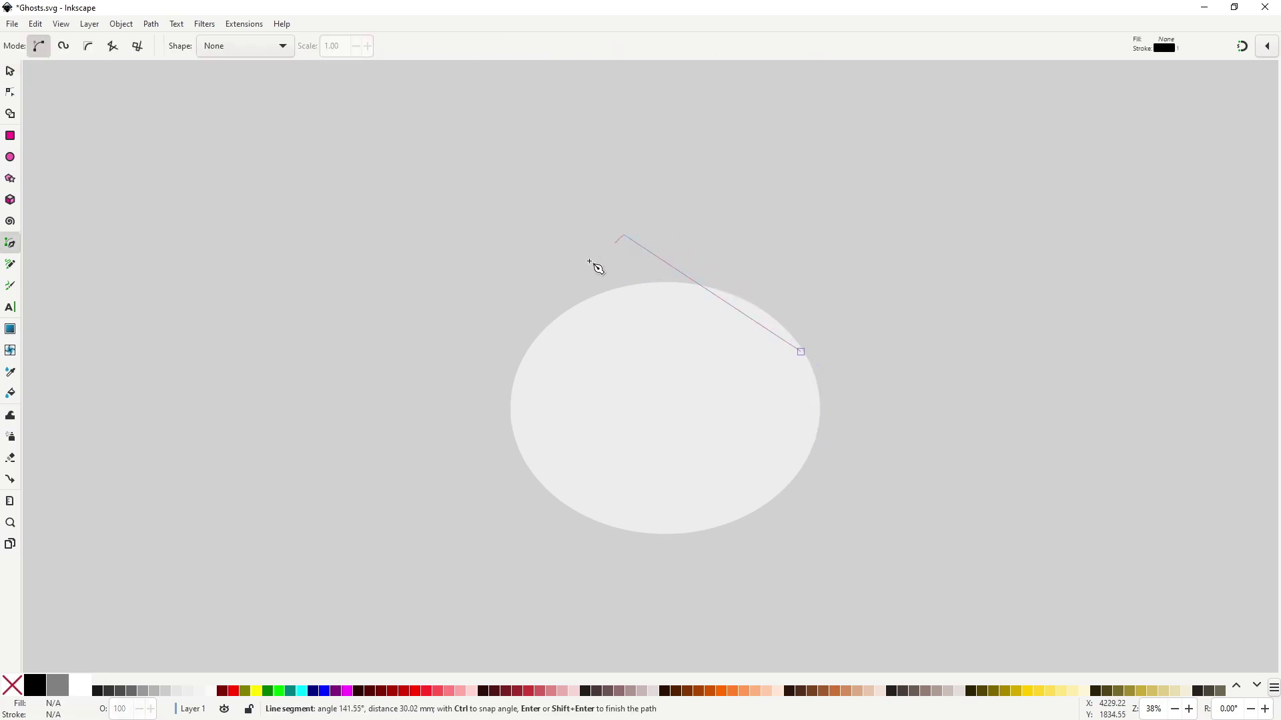
left_click(537, 278)
left_click(507, 343)
left_click(516, 449)
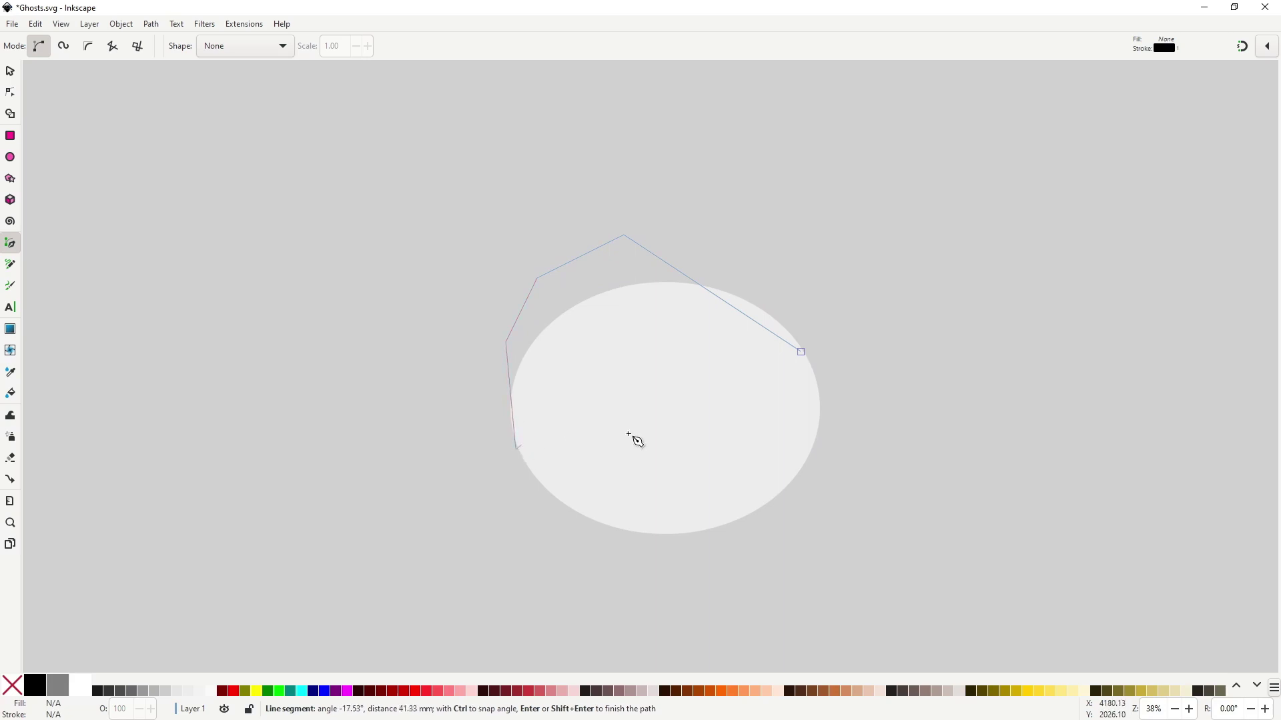
left_click(801, 353)
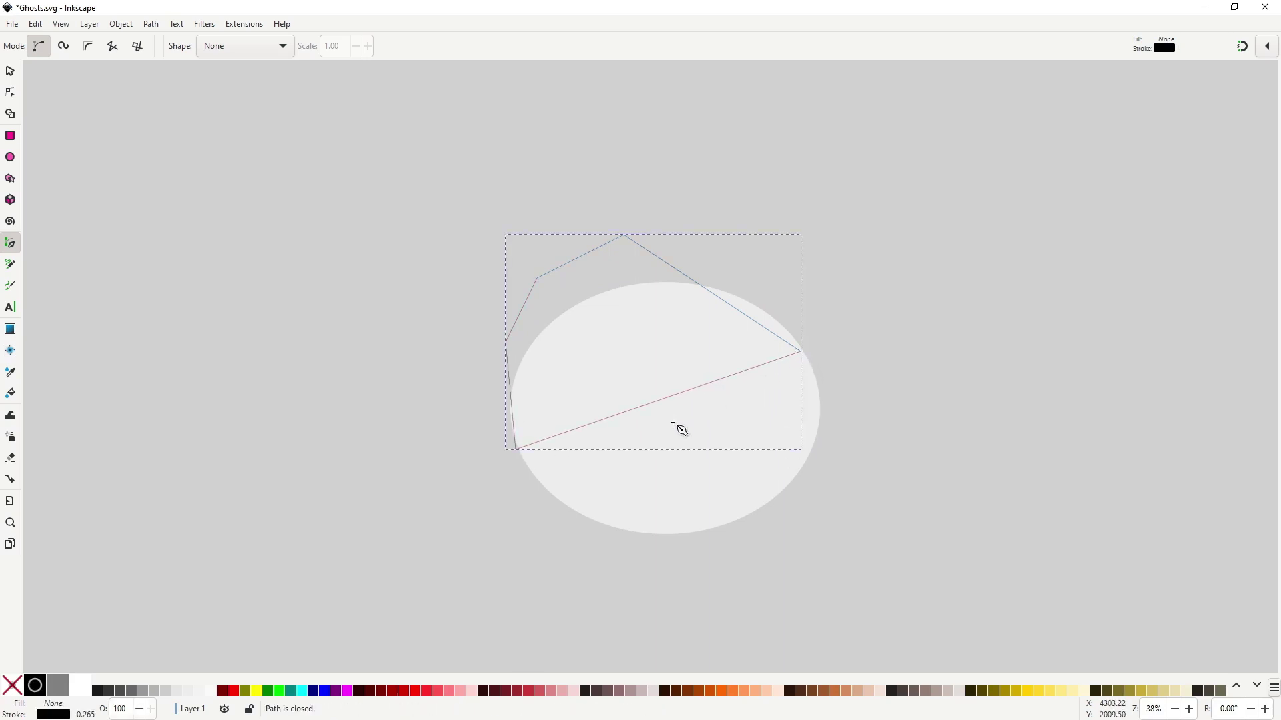
key("s")
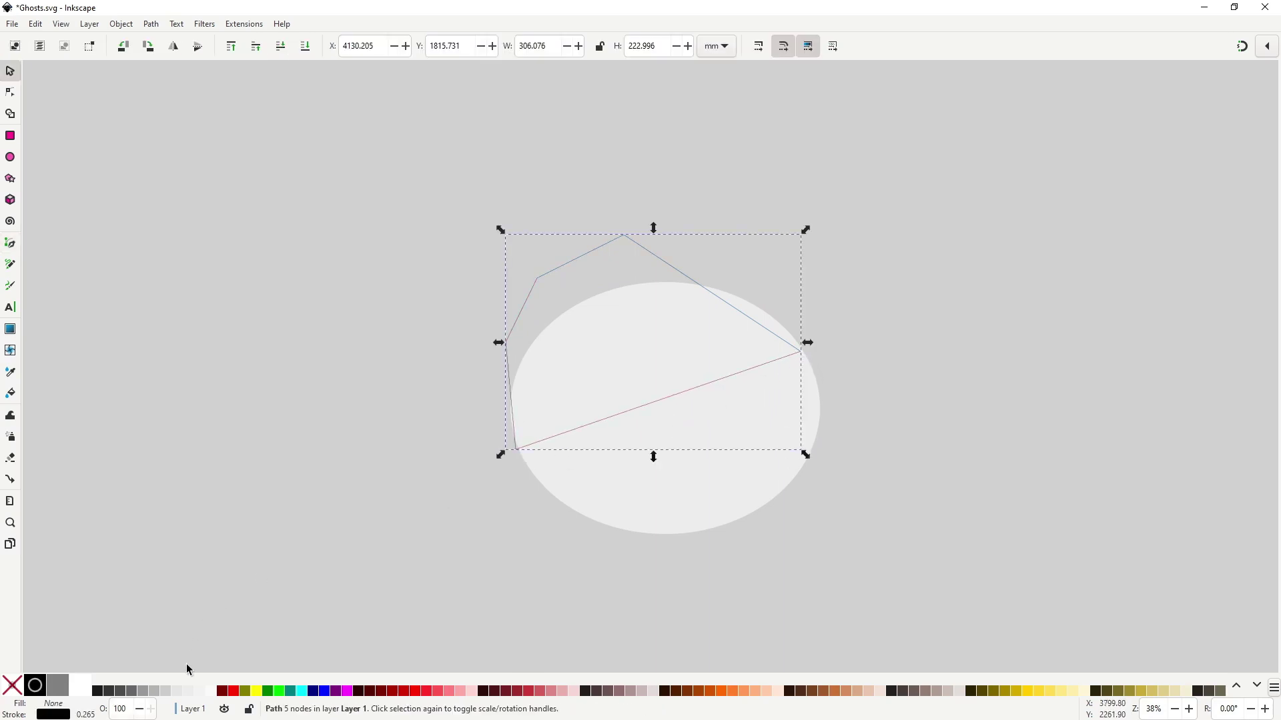
left_click(189, 691)
left_click(11, 685, "shift")
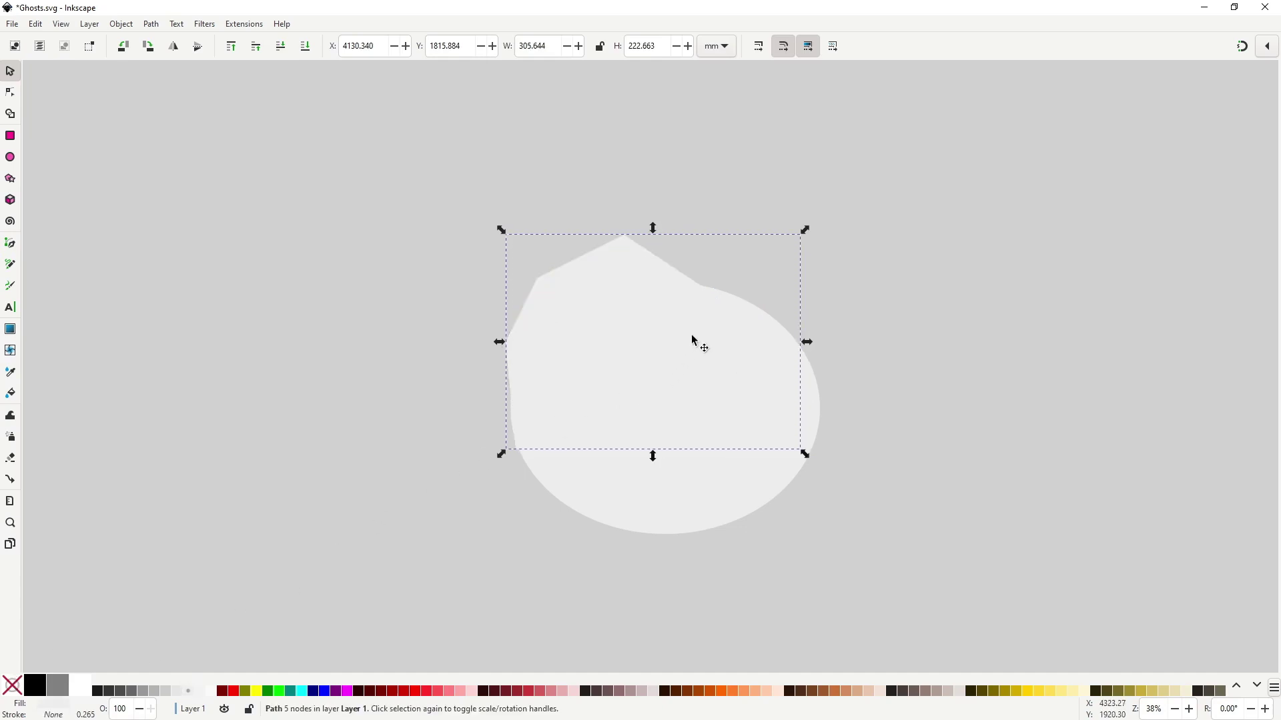
Align the head shape's end nodes with the ellipse, bow its side edges outward and make its three upper-left nodes smooth
scroll(691, 334, "up", 1)
scroll(690, 338, "right", 2)
key("n")
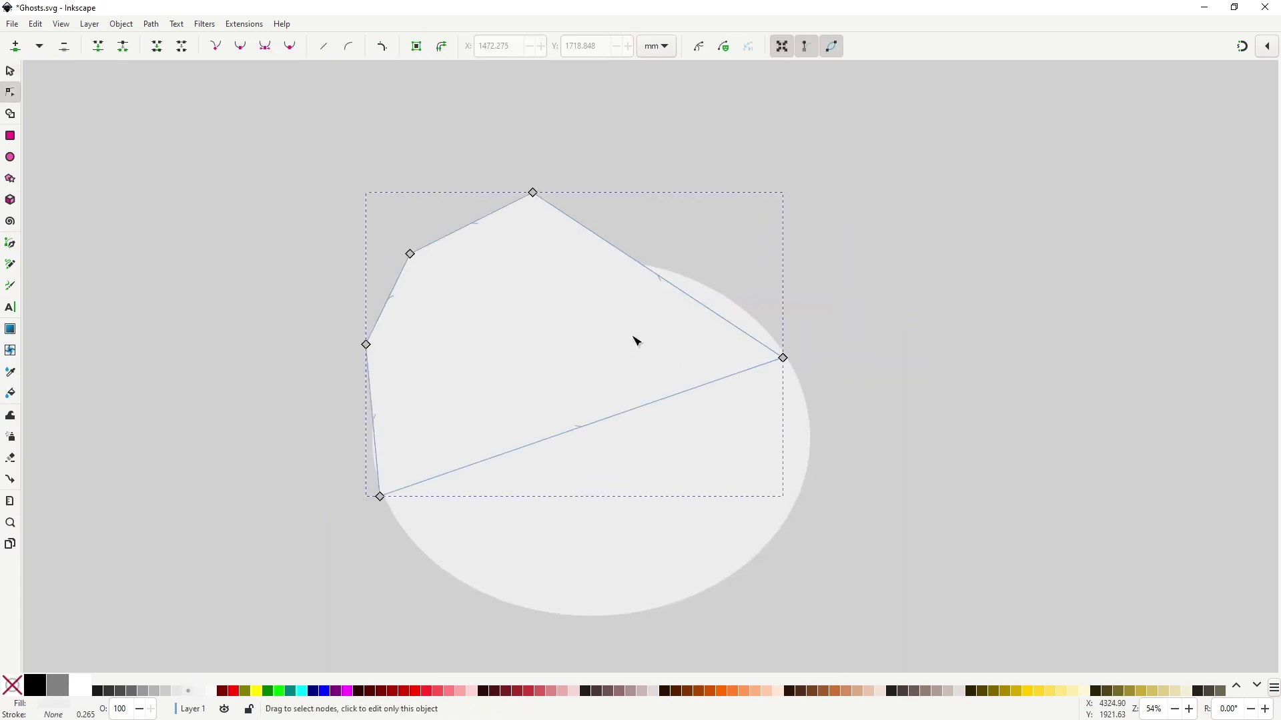
left_click_drag(791, 369, 795, 370)
left_click_drag(680, 290, 702, 276)
left_click_drag(380, 497, 384, 497)
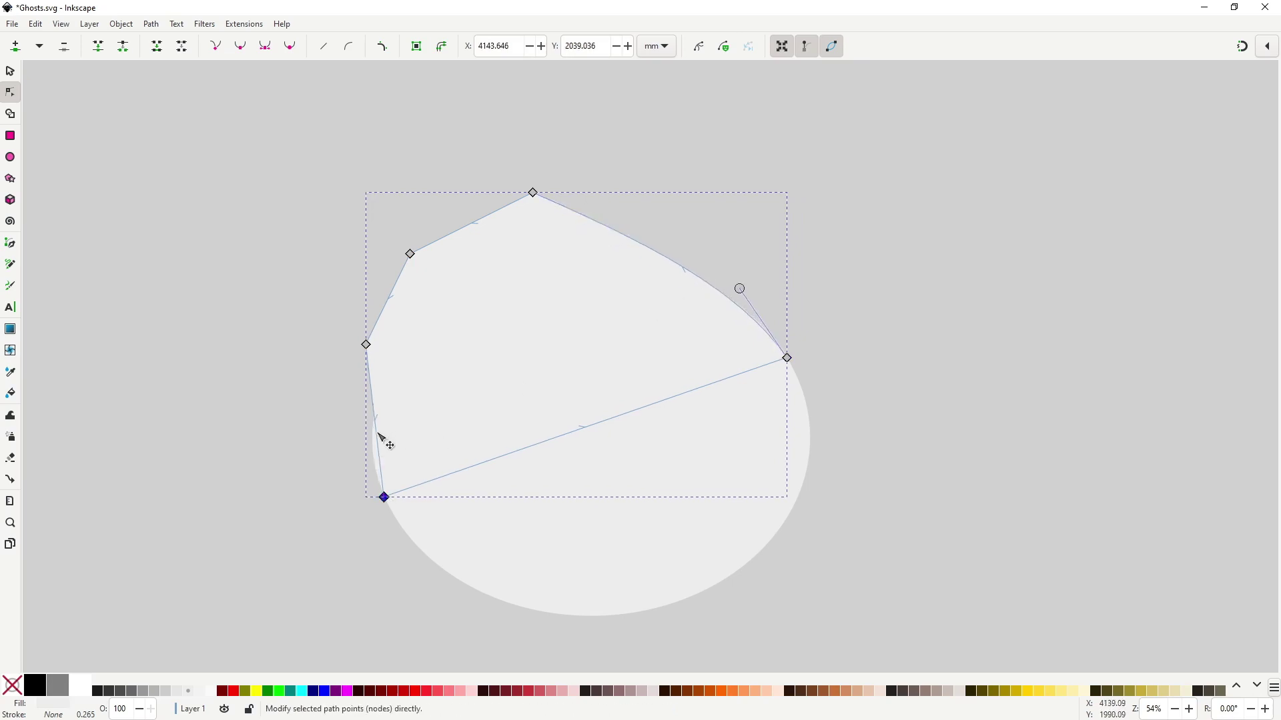
left_click_drag(377, 432, 372, 437)
left_click_drag(256, 109, 579, 409)
left_click(242, 48)
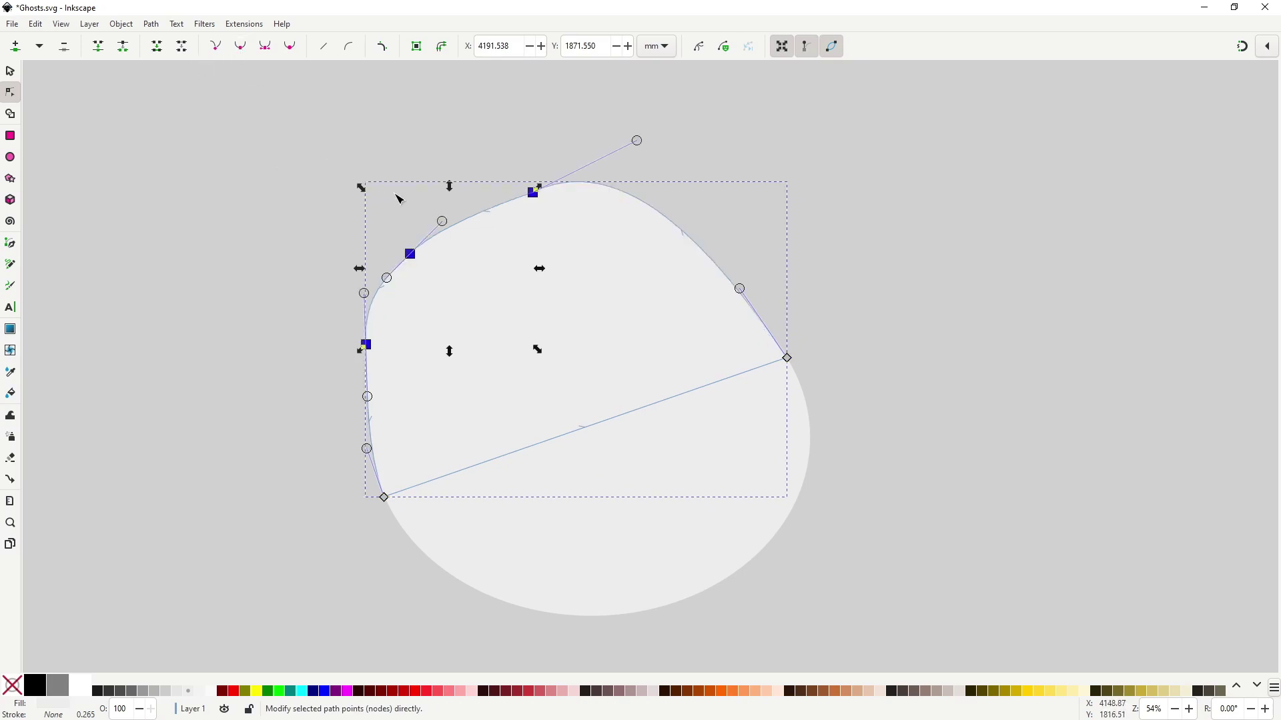
Refine the head's rounded outline by shortening the top node's handle and repositioning the left and upper-left nodes
left_click(533, 193)
left_click_drag(642, 145, 598, 171)
left_click_drag(367, 344, 367, 375)
left_click_drag(411, 255, 416, 250)
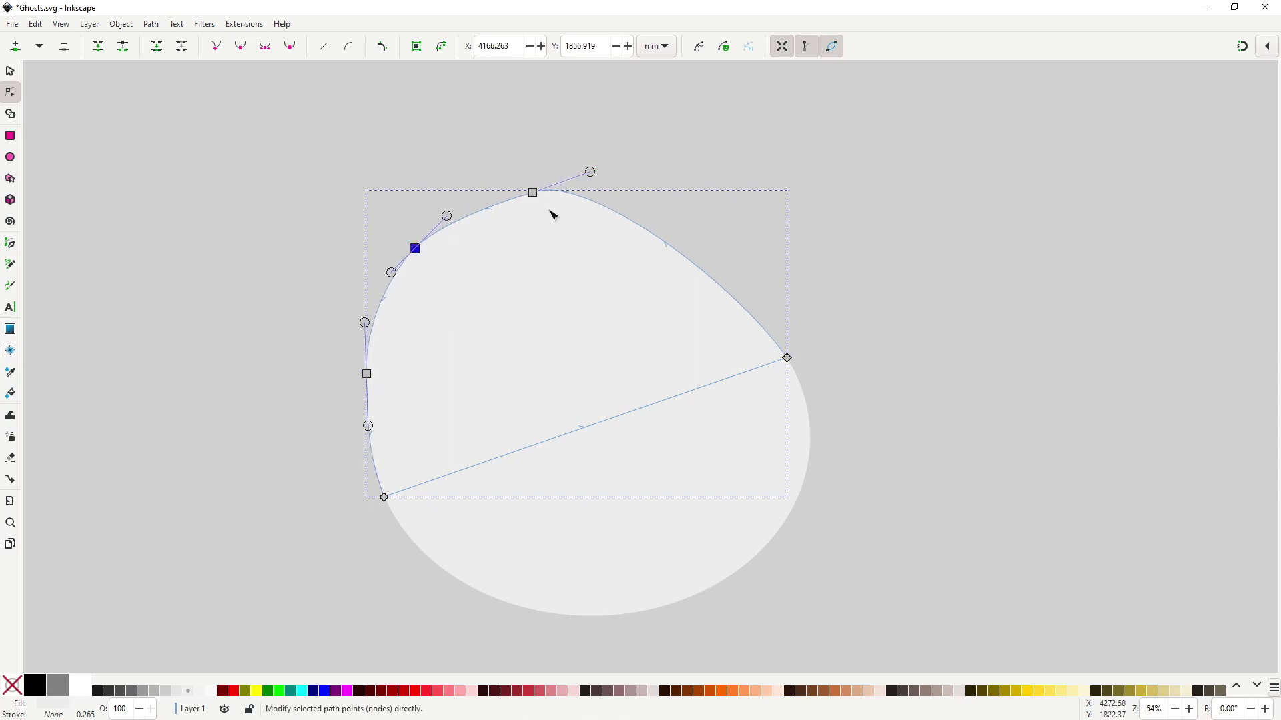
left_click_drag(368, 374, 366, 379)
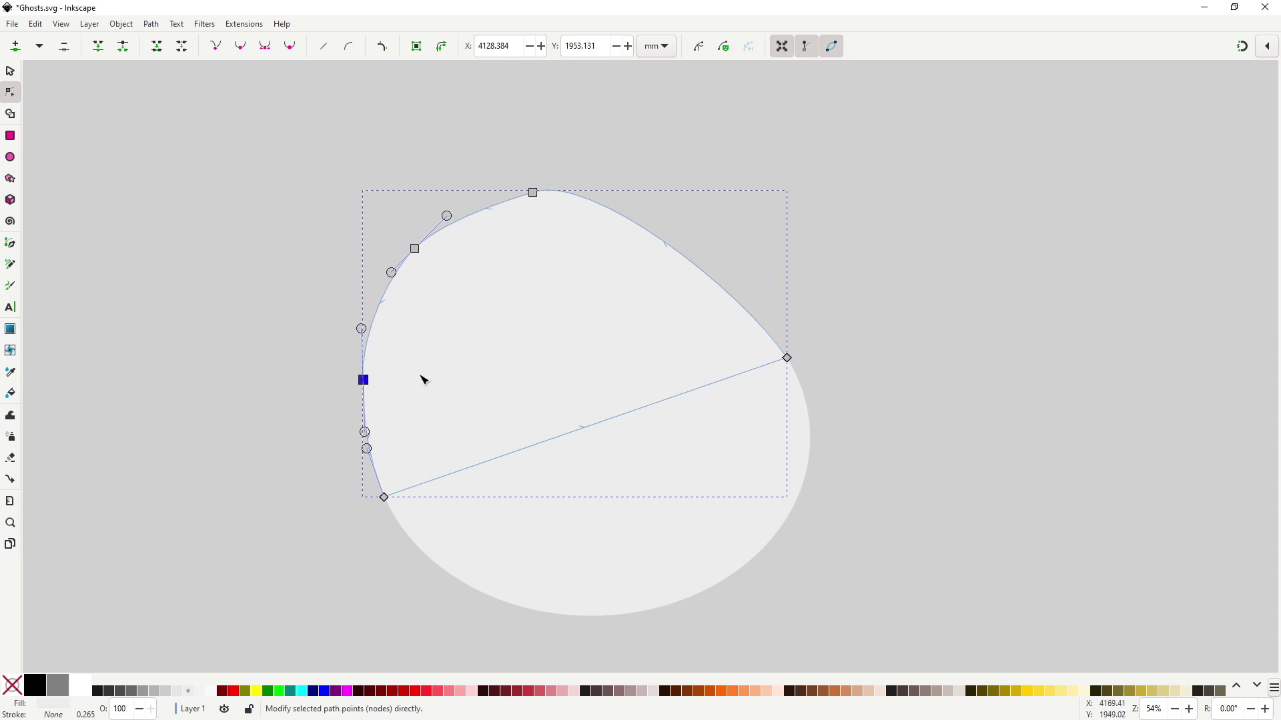
scroll(594, 349, "down", 1)
scroll(746, 363, "up", 1)
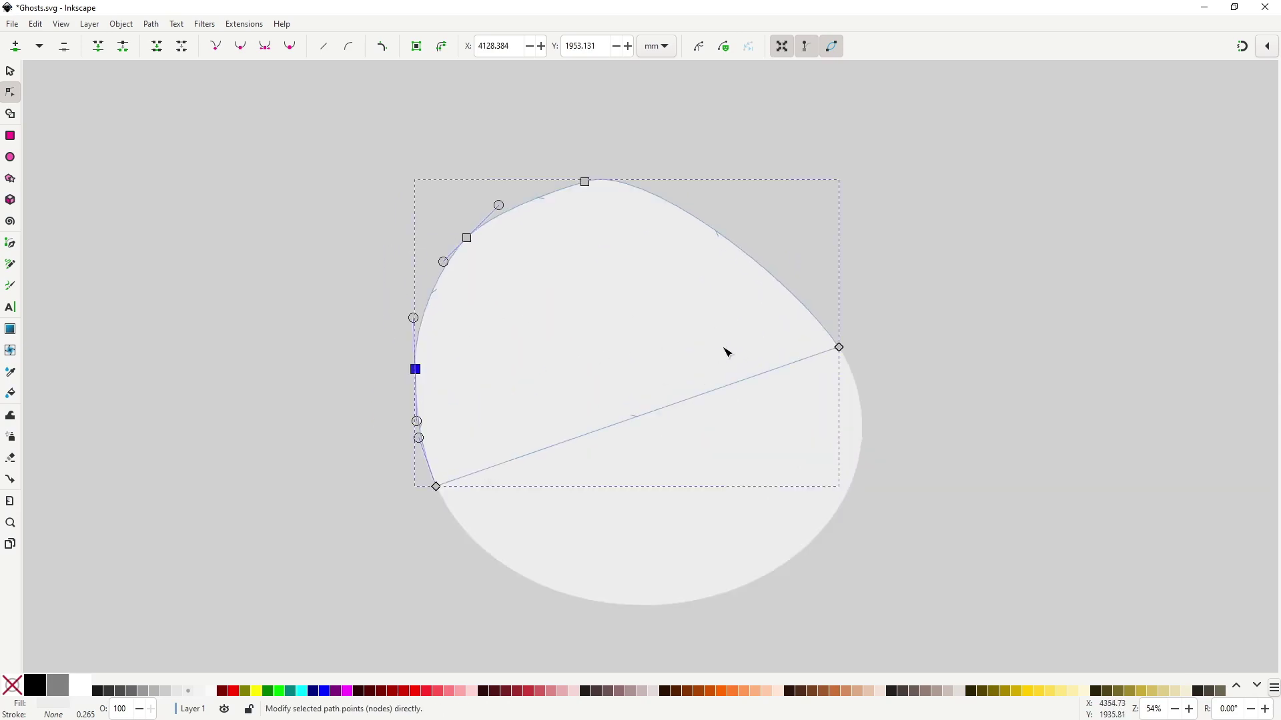
scroll(727, 352, "up", 1)
key("s")
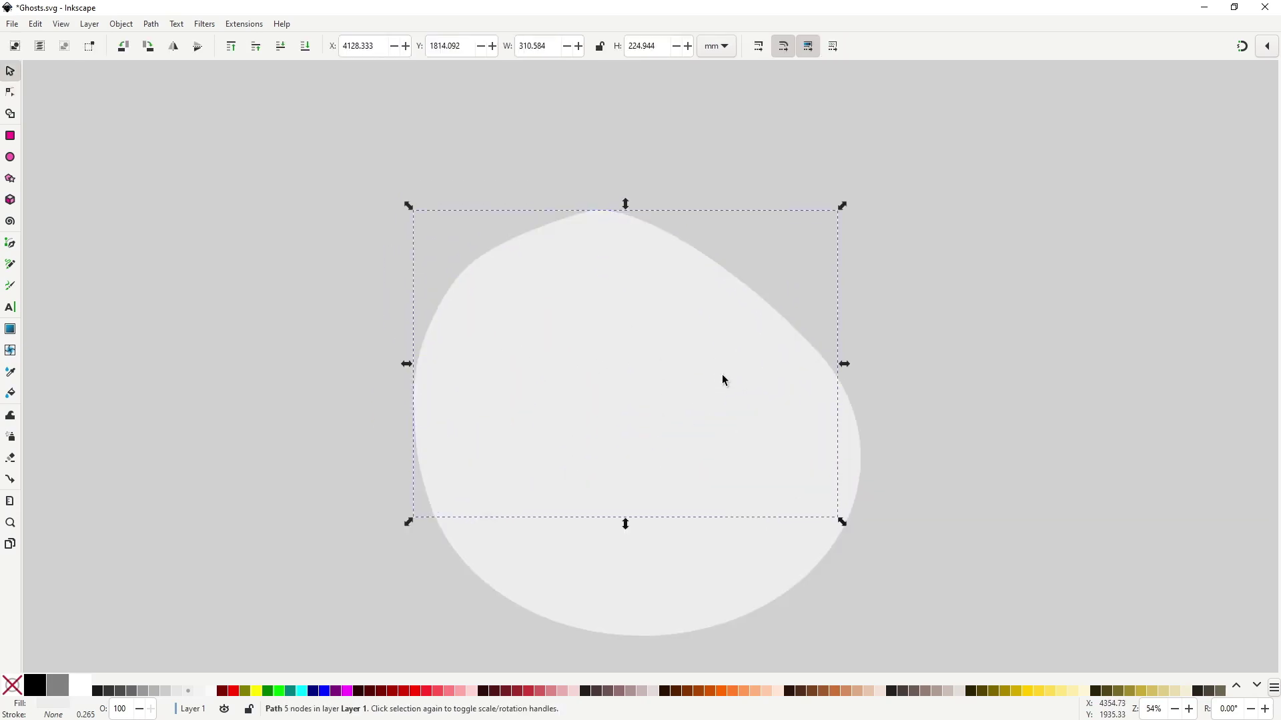
Draw a closed five-node outline on top of the third ghost's head for a tip pointing to the right
key("b")
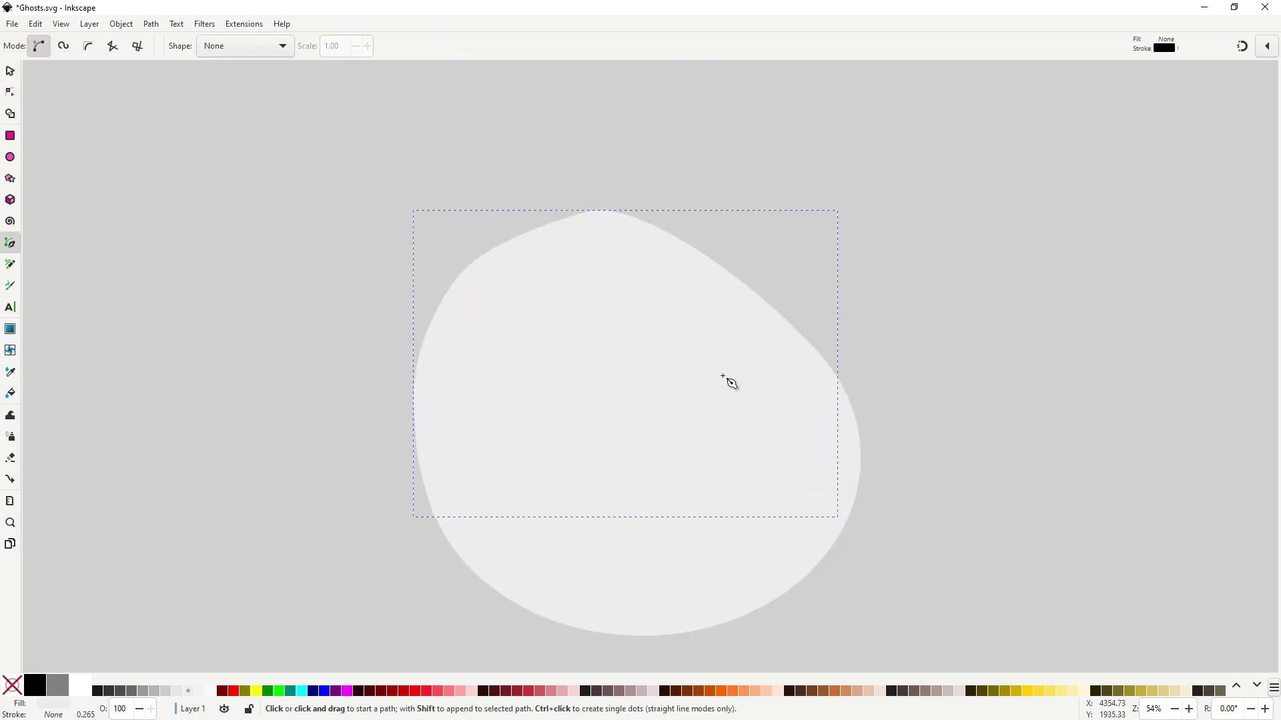
left_click(680, 250)
left_click(624, 187)
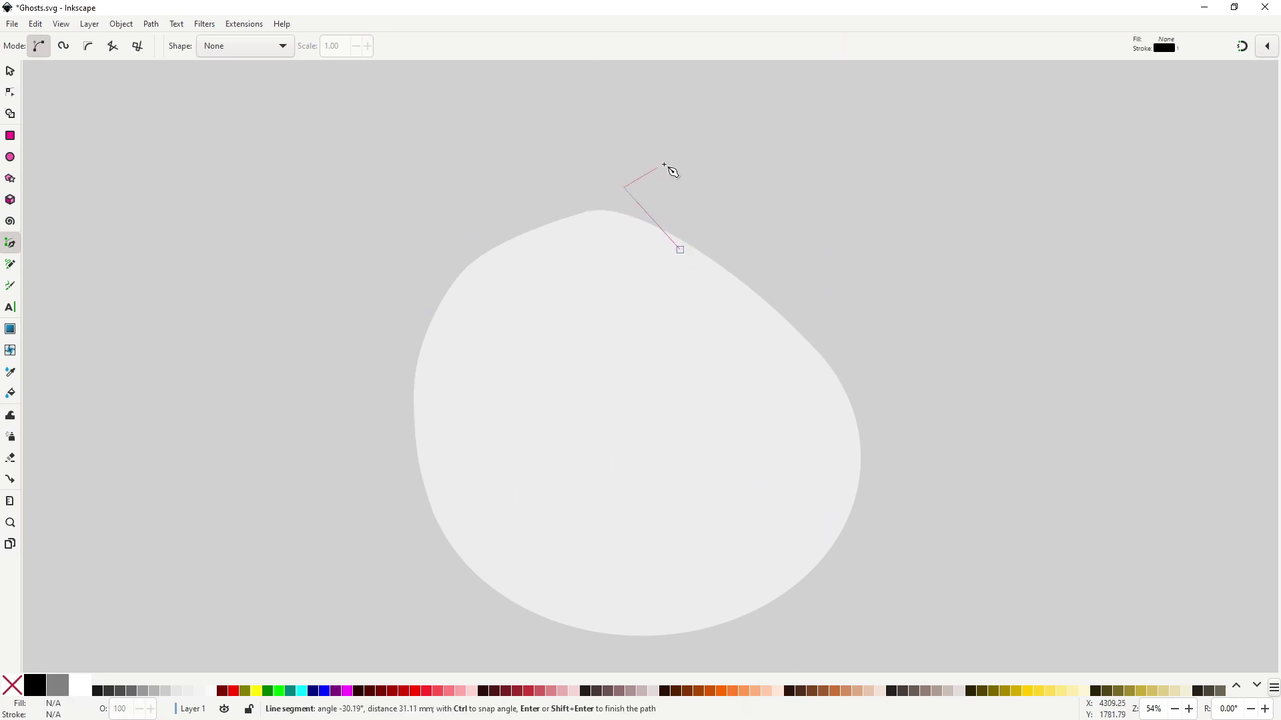
left_click(677, 151)
left_click(515, 204)
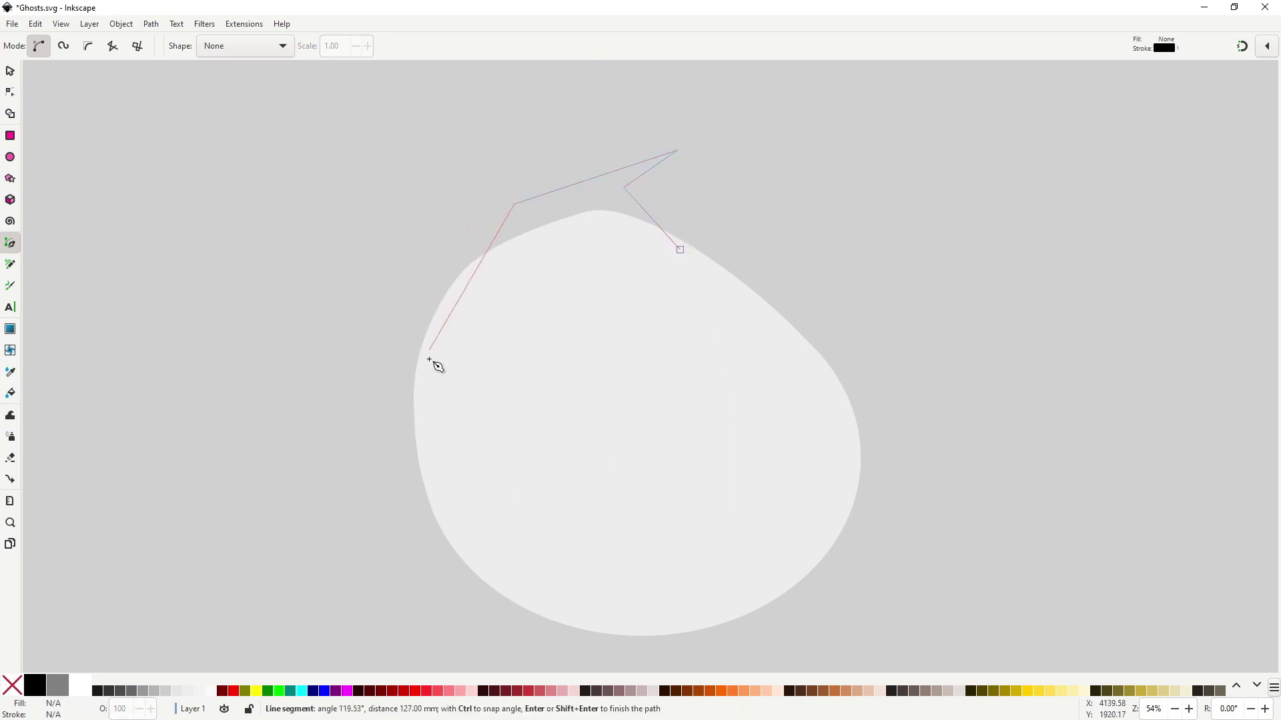
left_click(431, 363)
left_click(680, 250)
Reposition the head tip's nodes against the body and curve its top, end and underside into a rightward hook
key("n")
left_click_drag(680, 250, 708, 252)
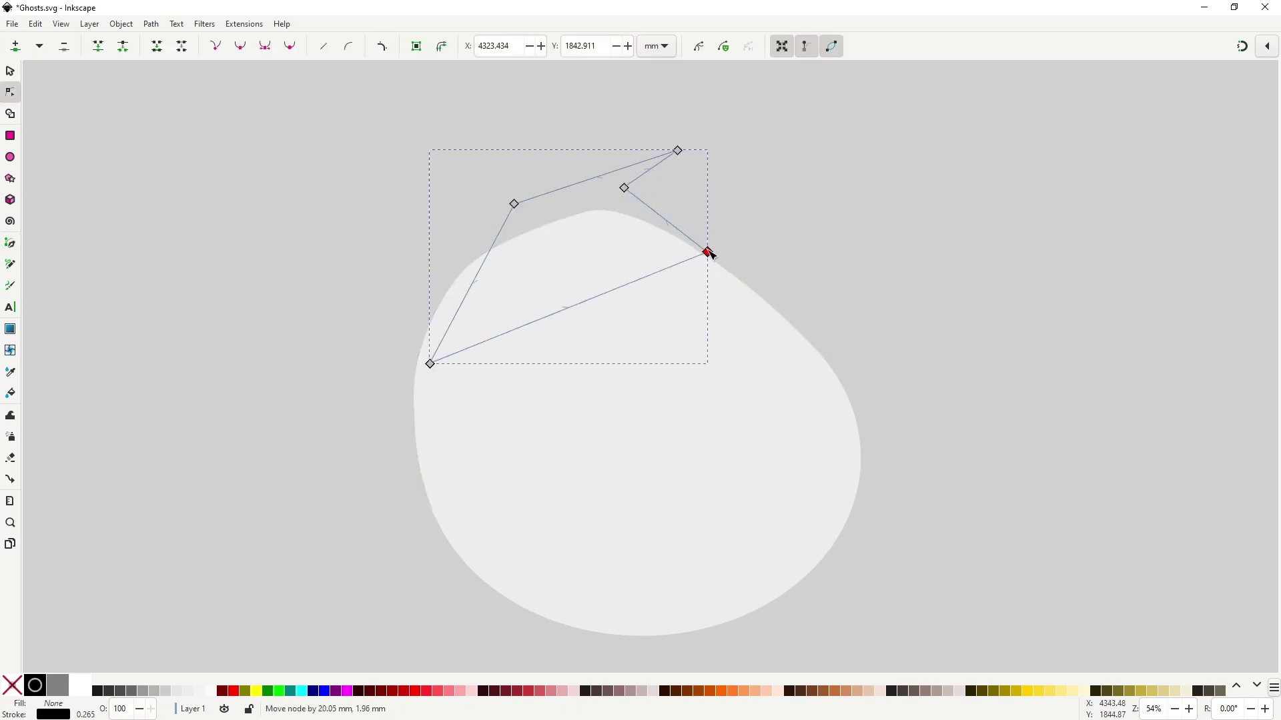
left_click_drag(431, 363, 420, 368)
left_click_drag(515, 205, 506, 207)
left_click_drag(625, 189, 631, 194)
left_click_drag(678, 151, 684, 185)
mouse_move(711, 260)
left_mouse_down()
mouse_move(706, 211)
mouse_move(687, 254)
left_mouse_up()
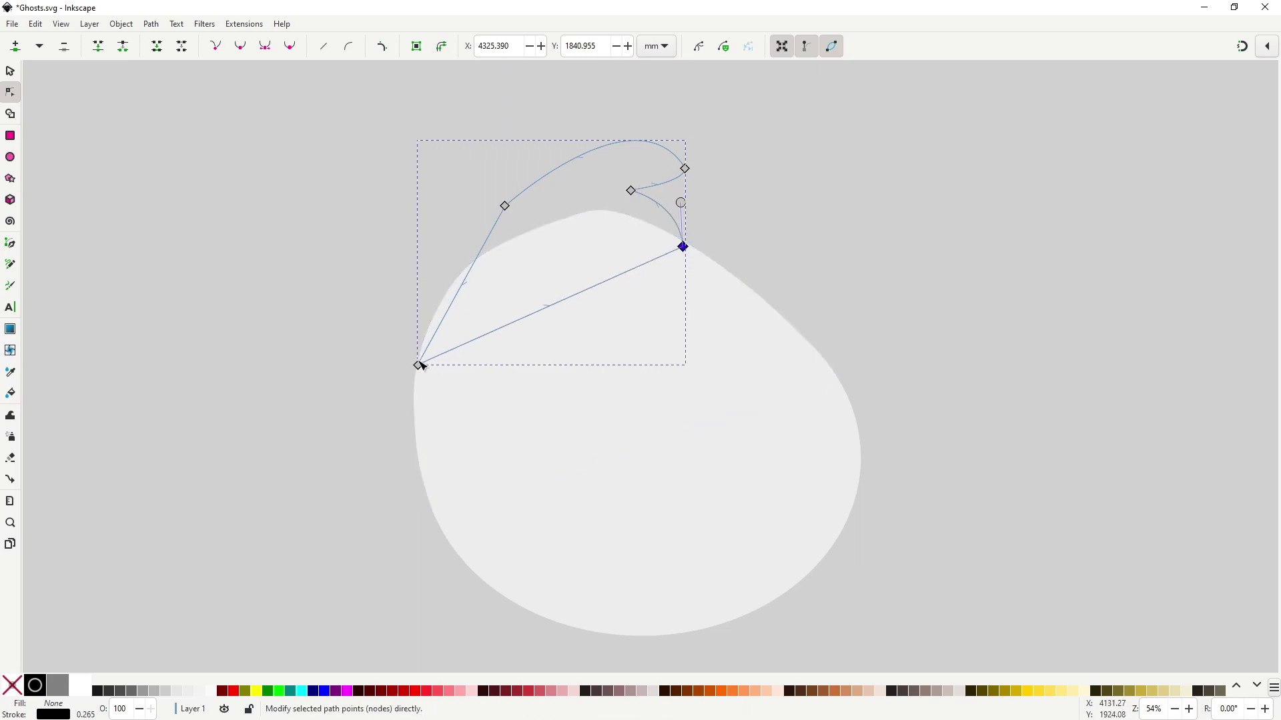
Fit the head tip's lower-left node and edge to the body, and fill the tip with 7.5% gray without a stroke
left_click_drag(421, 362, 453, 286)
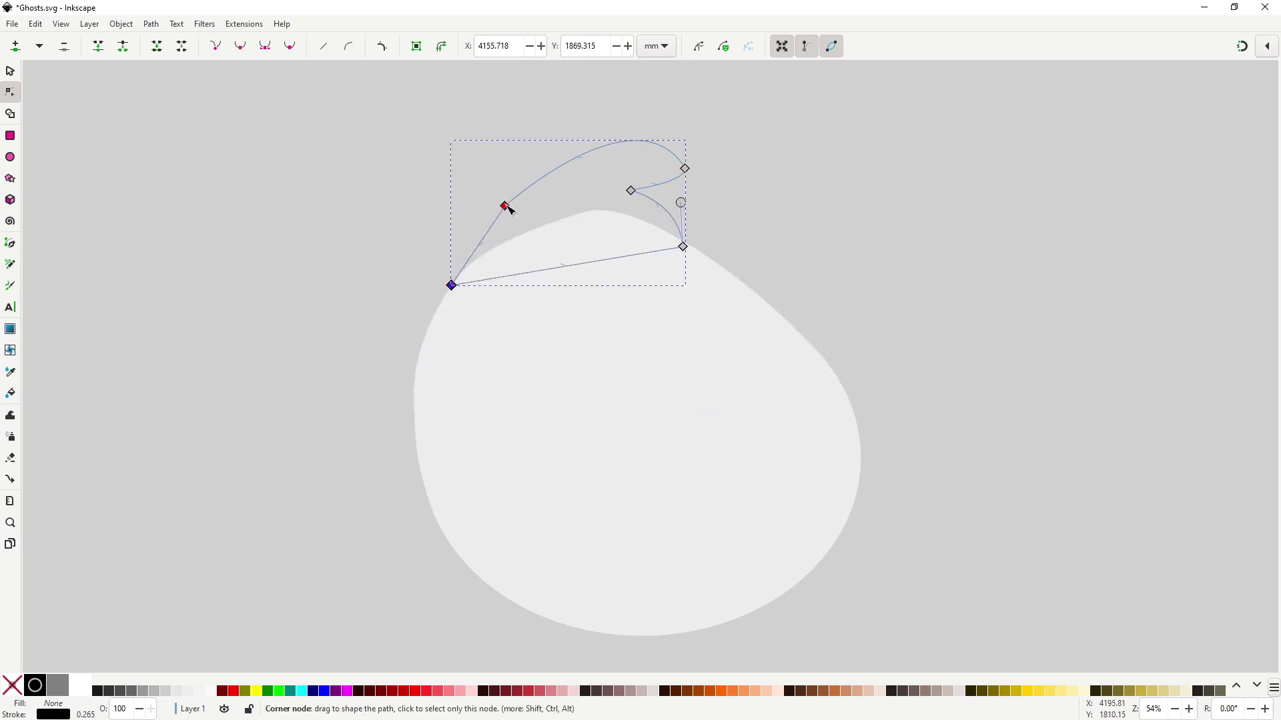
left_click_drag(507, 207, 469, 226)
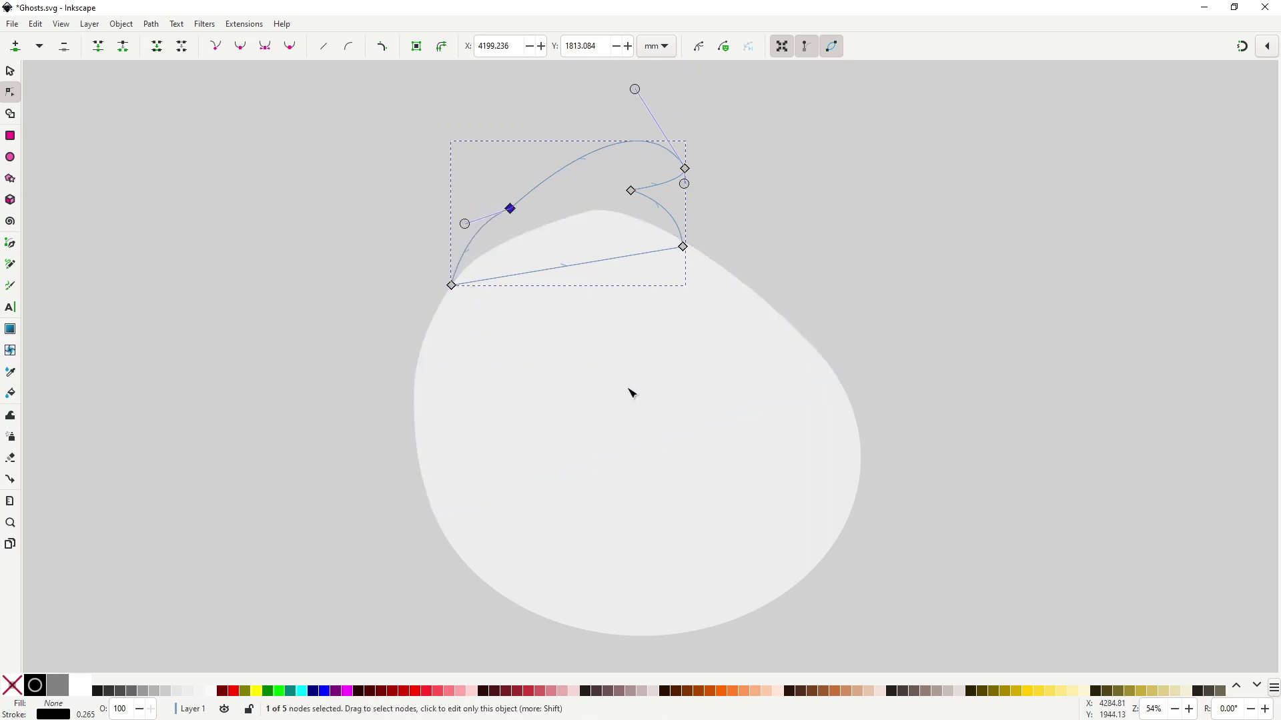
left_click(190, 690)
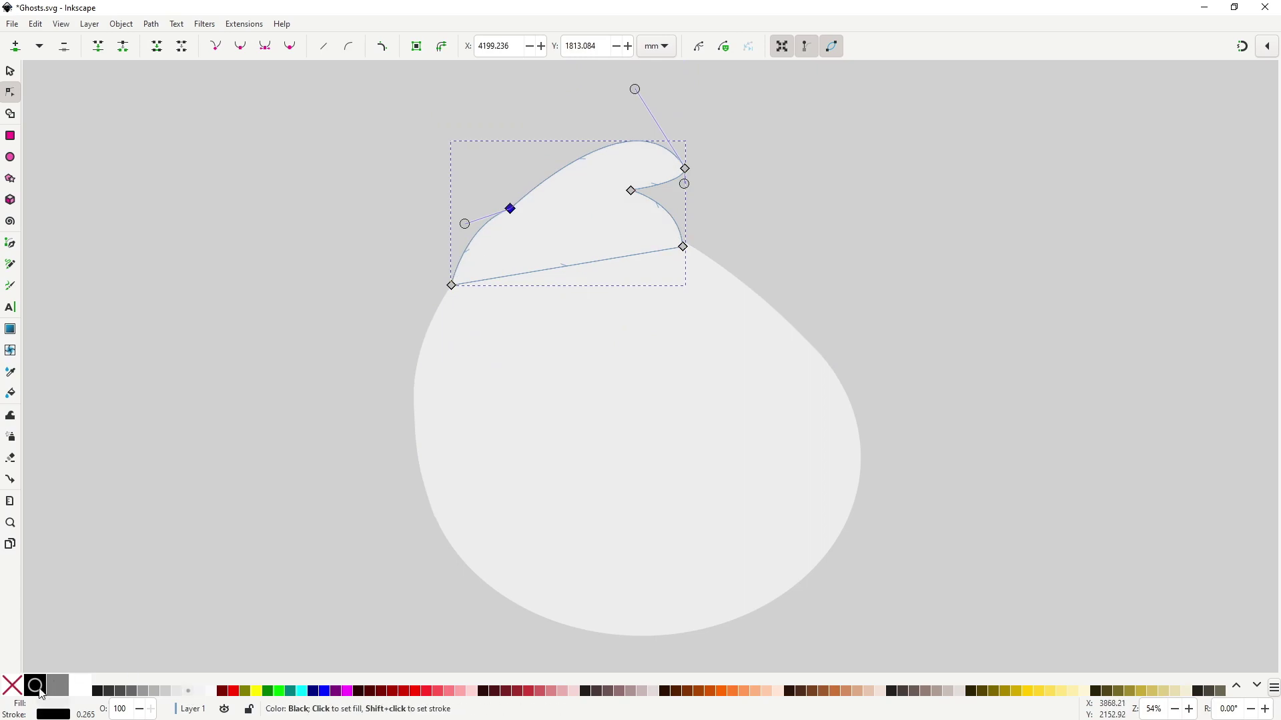
left_click(12, 686, "shift")
key("s")
left_click(774, 244)
scroll(691, 387, "down", 1)
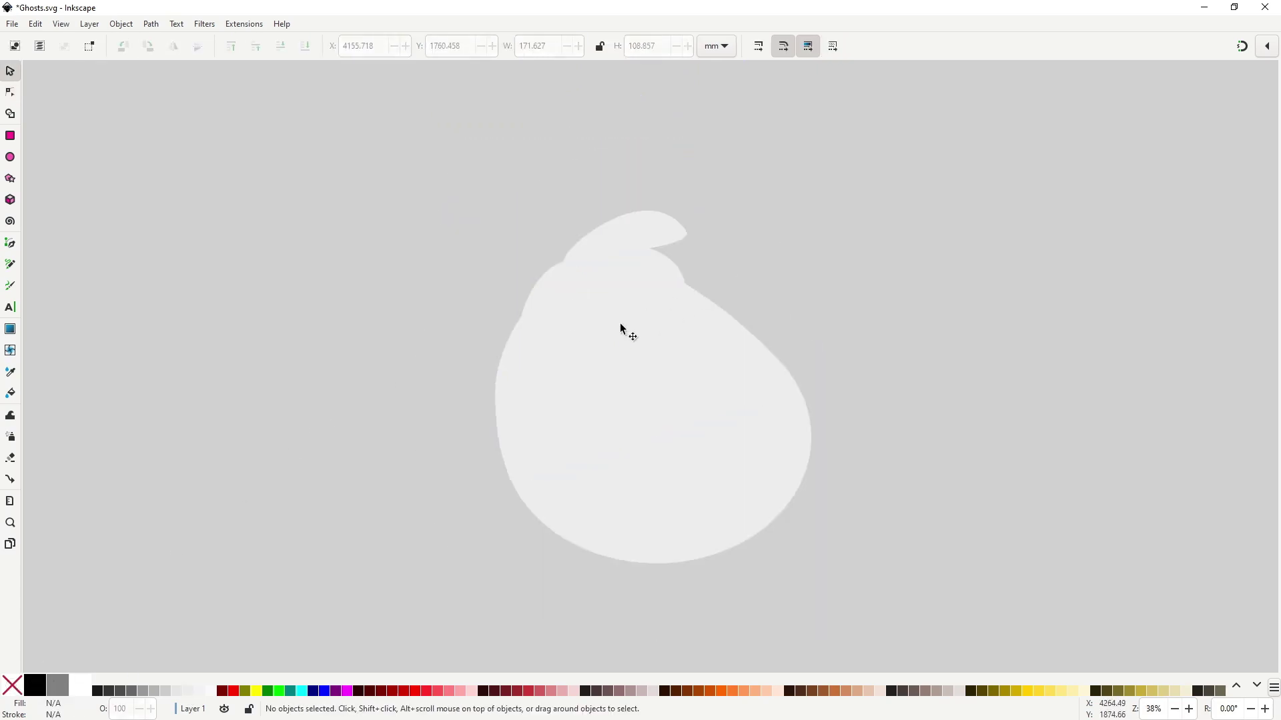
Draw a closed five-node outline for a downward-bent arm on the left side of the third ghost's body
key("b")
left_click(518, 383)
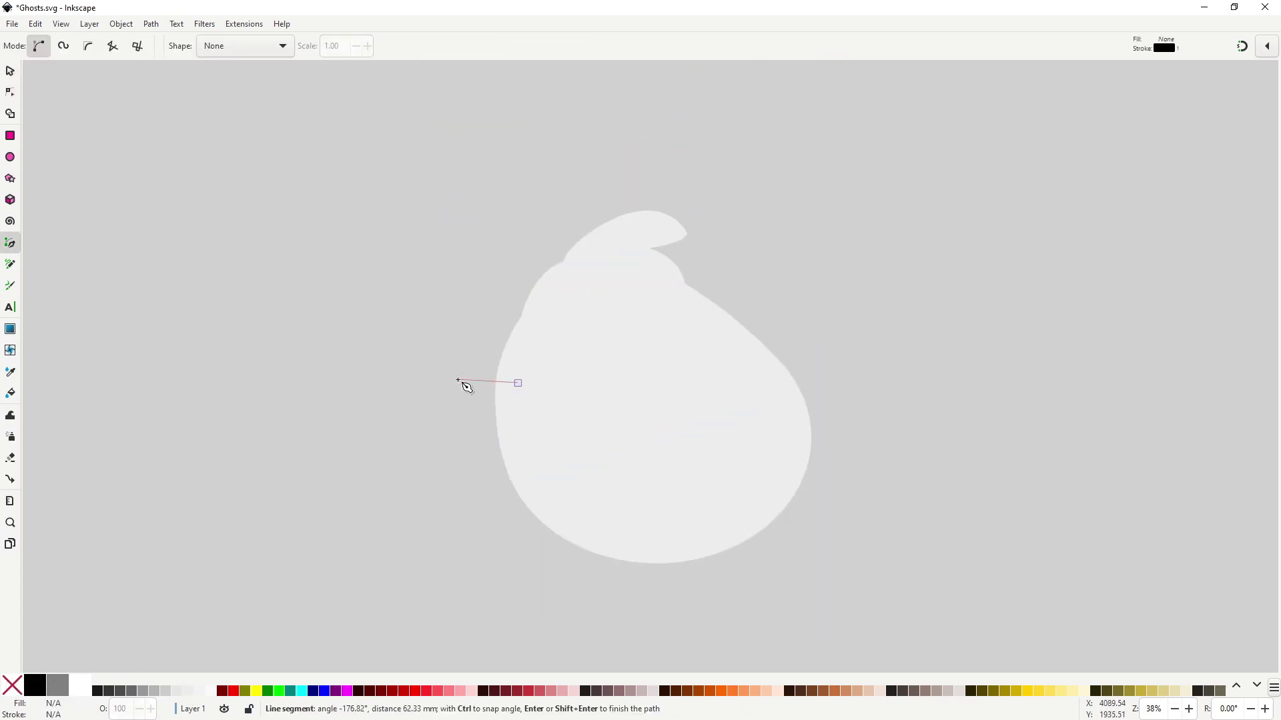
left_click(458, 380)
left_click(443, 462)
left_click(478, 427)
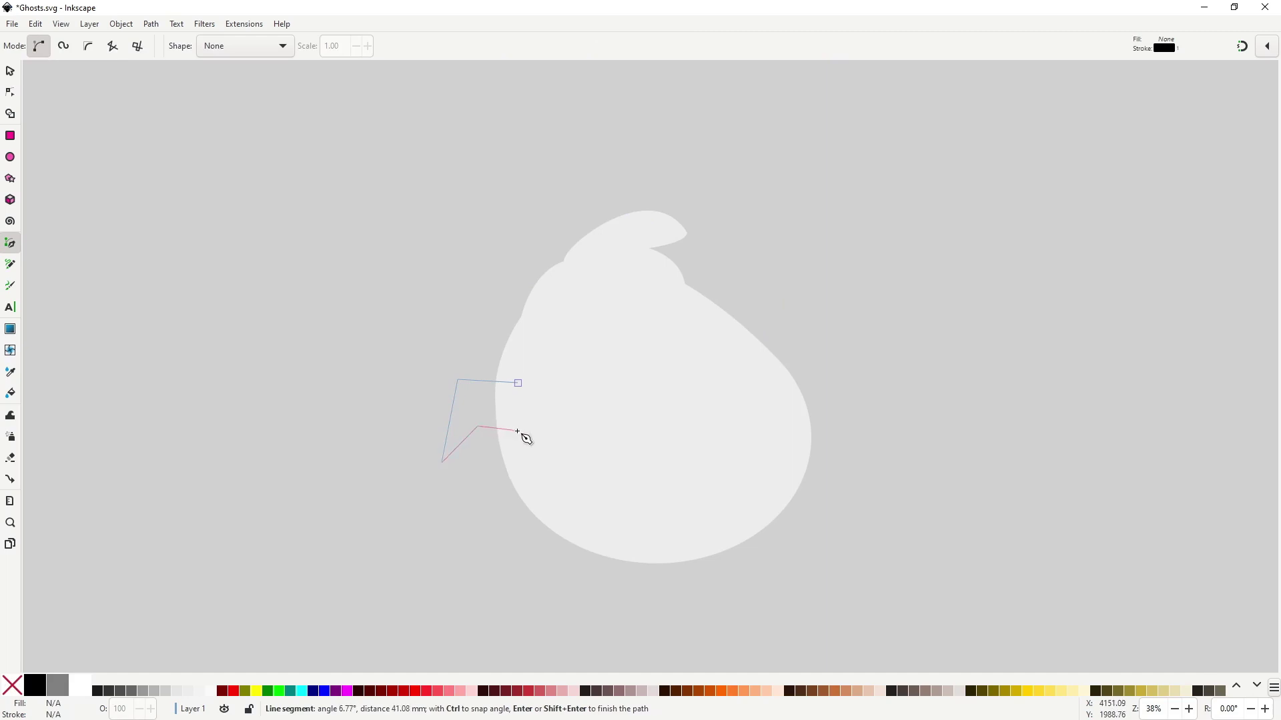
left_click(518, 430)
left_click(519, 383)
key("n")
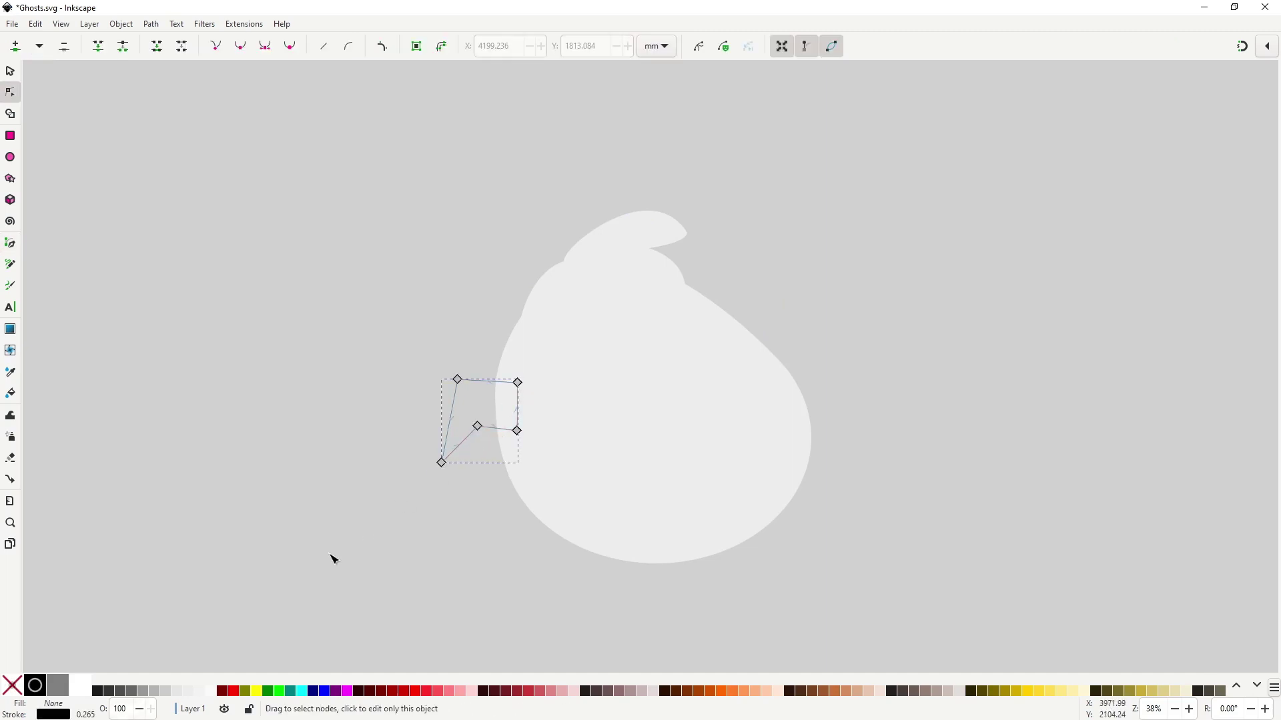
Fill the left arm with 7.5% gray, remove its stroke and curve its outer edge and underside into a rounded hand
left_click(188, 691)
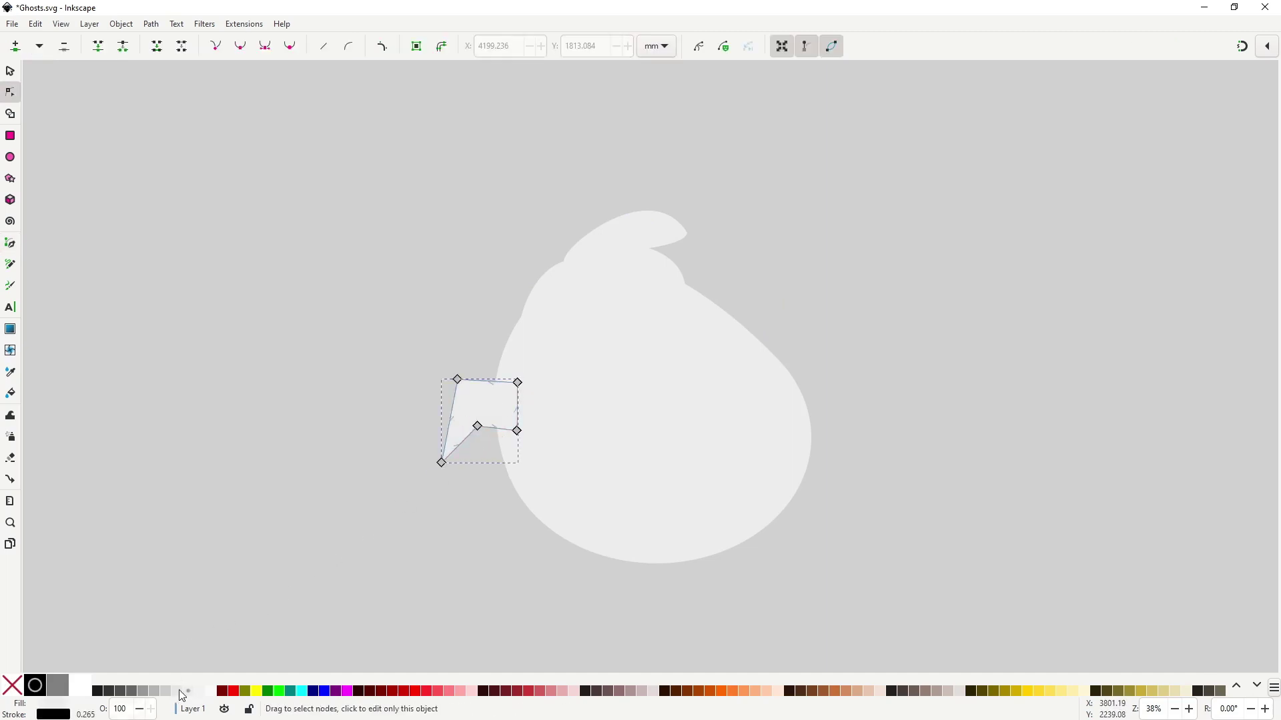
left_click(15, 691, "shift")
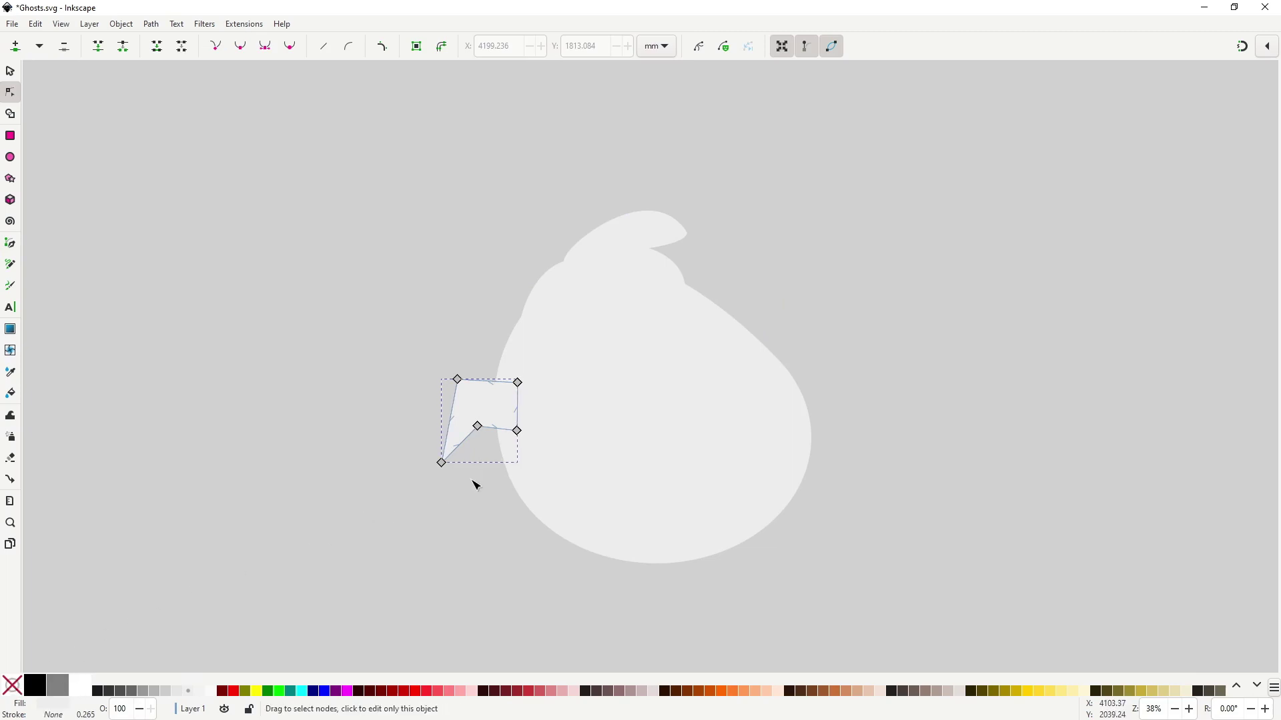
left_click_drag(451, 426, 484, 434)
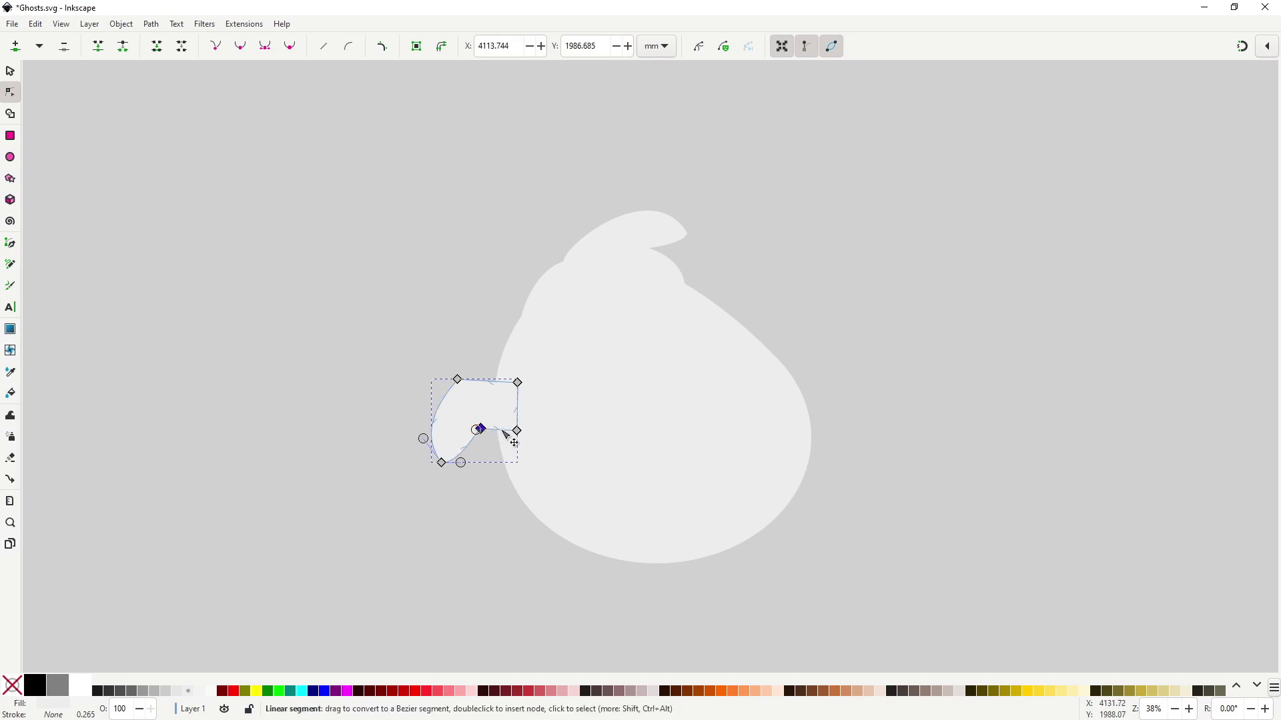
left_click_drag(519, 431, 832, 322)
Duplicate the left arm, flip the copy horizontally, rotate it counterclockwise and place it against the body's upper-right edge
key("s")
key("ctrl+d")
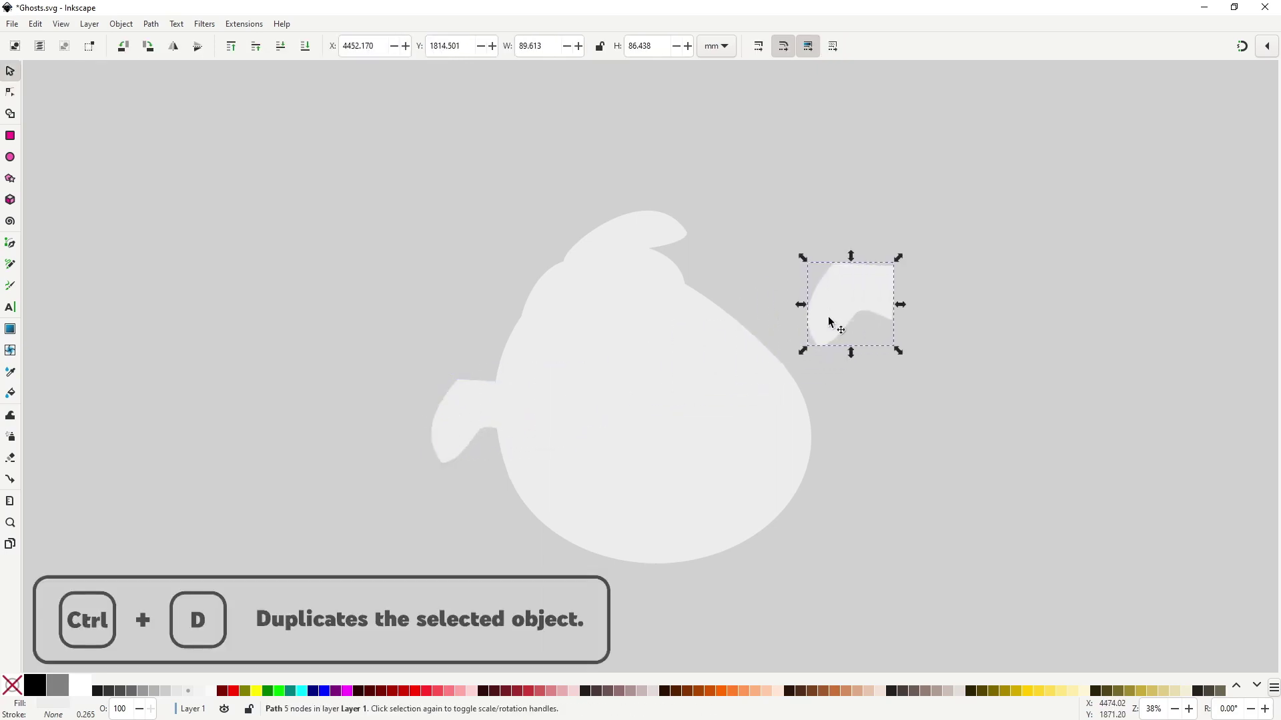
key("h")
left_click(875, 329)
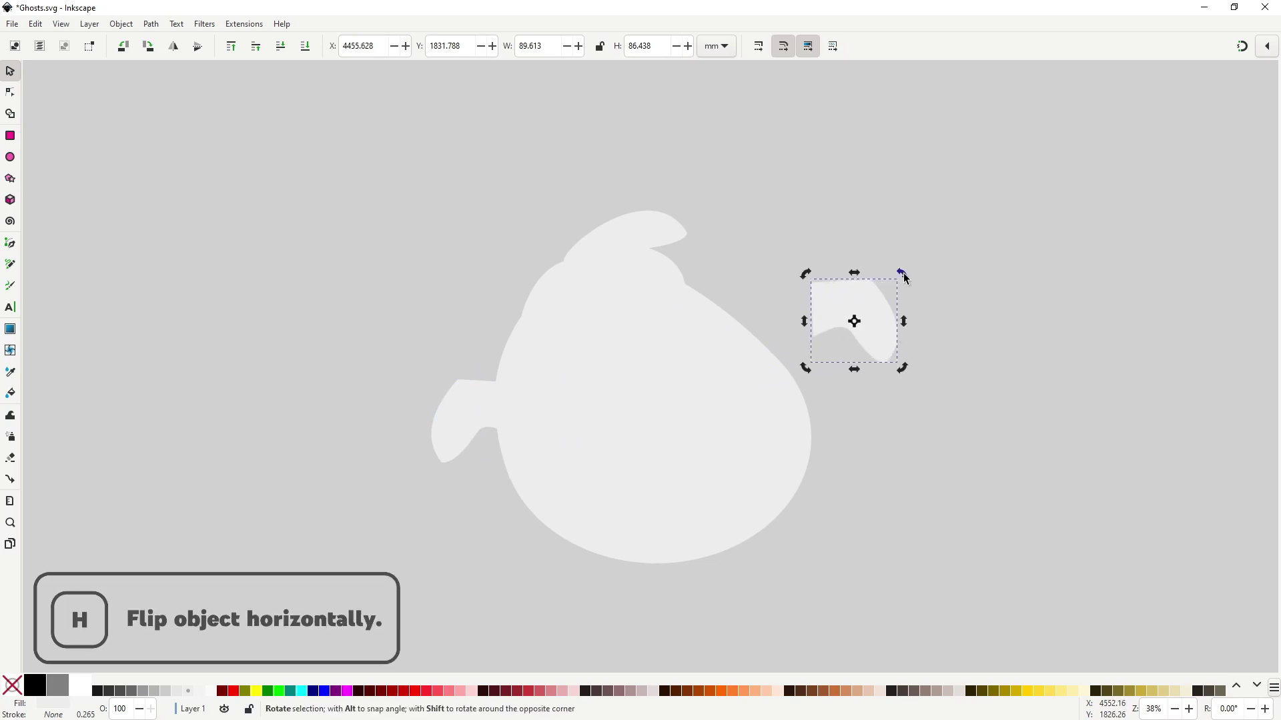
left_click_drag(902, 274, 874, 242)
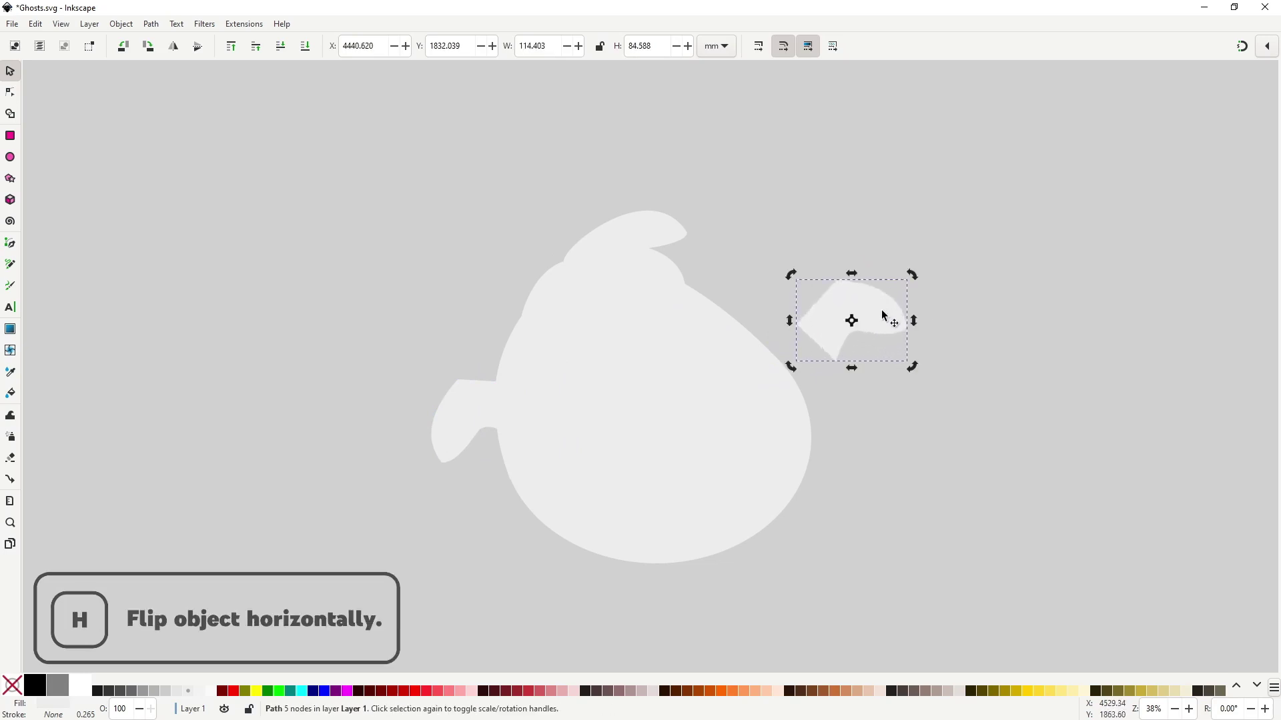
left_click_drag(885, 316, 852, 320)
Round the top bends of both arms and adjust the right arm's hand curve and inner underside node
key("n")
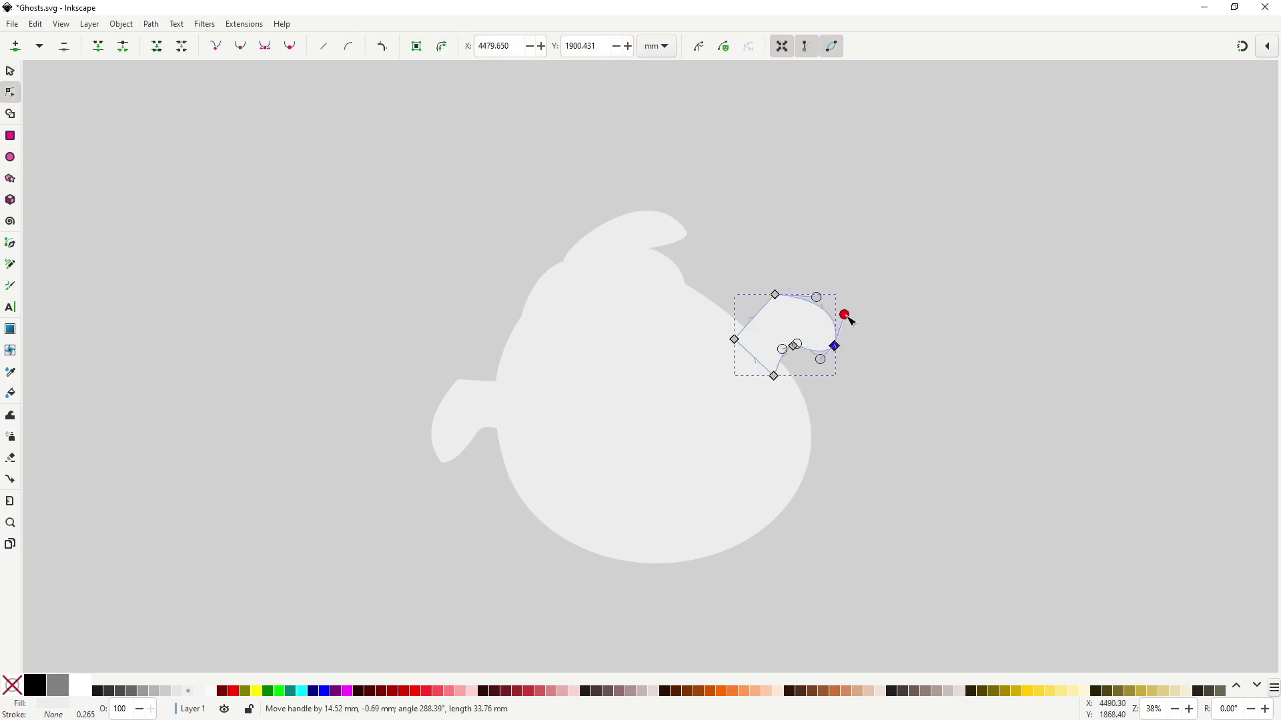
left_click_drag(776, 294, 760, 295)
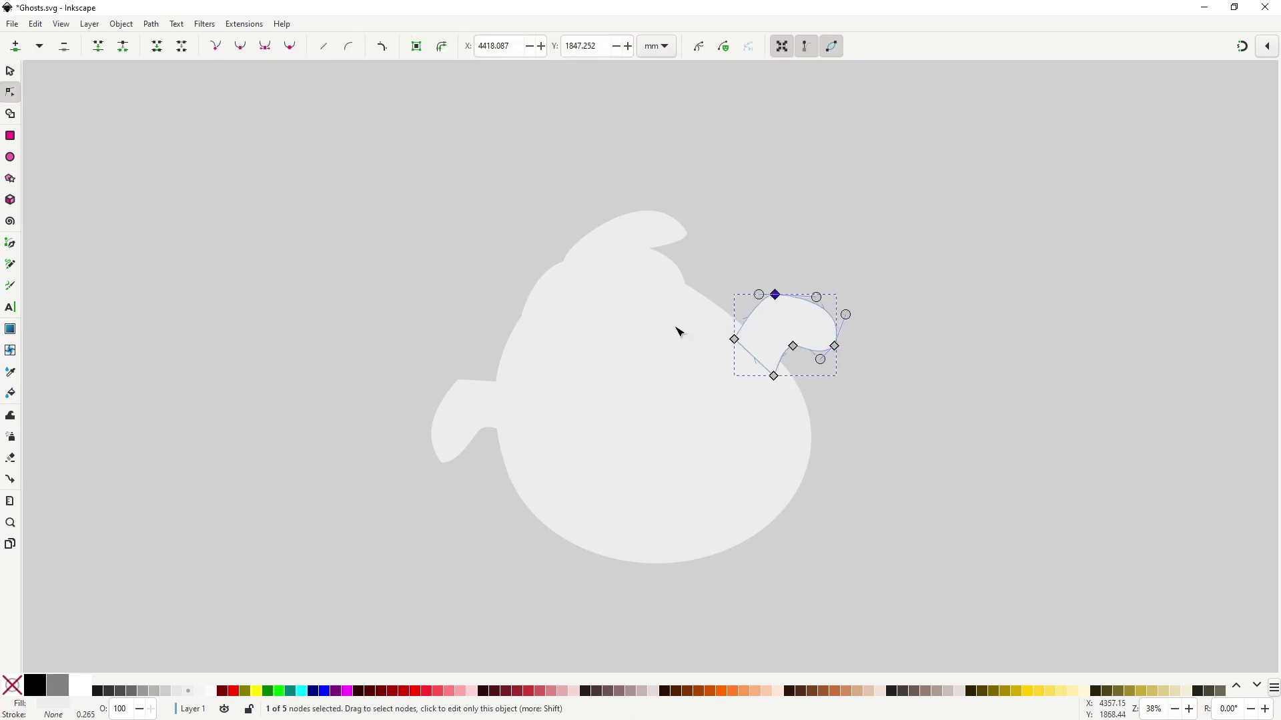
left_click(475, 387)
left_click(458, 380)
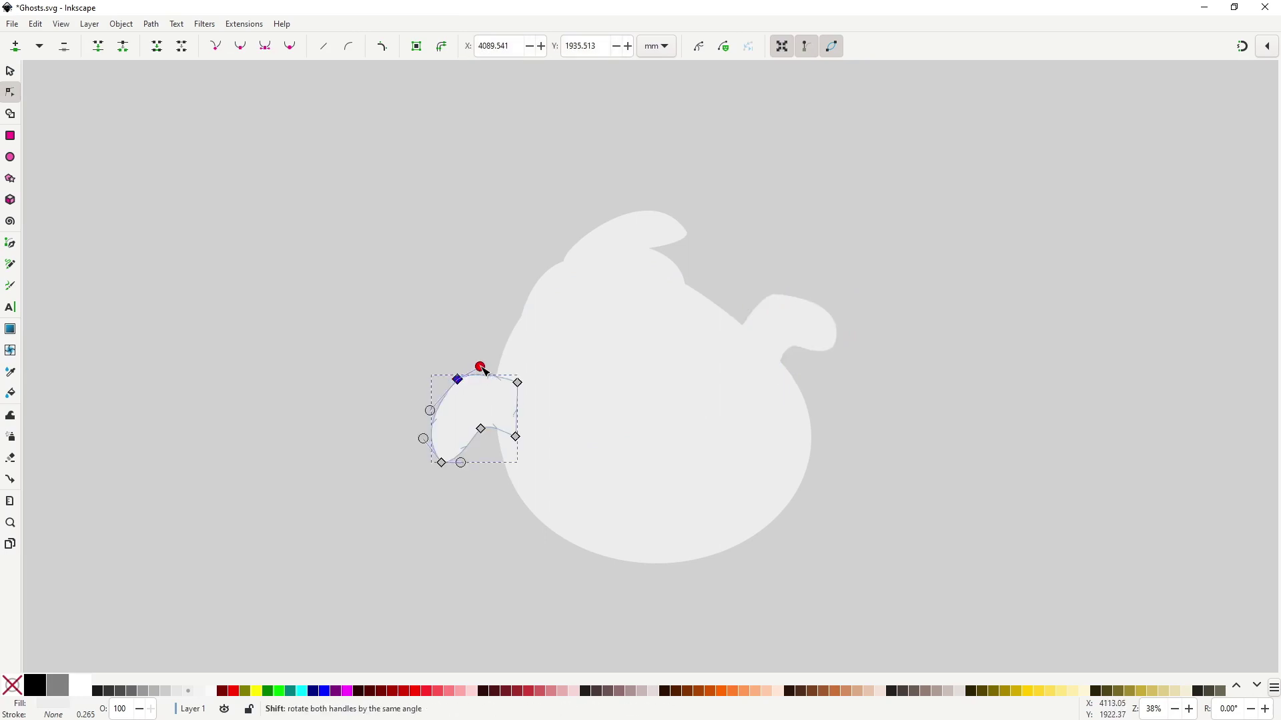
left_click(791, 344)
mouse_move(793, 346)
left_mouse_down()
mouse_move(774, 372)
mouse_move(775, 346)
mouse_move(800, 341)
left_mouse_up()
left_click(766, 409)
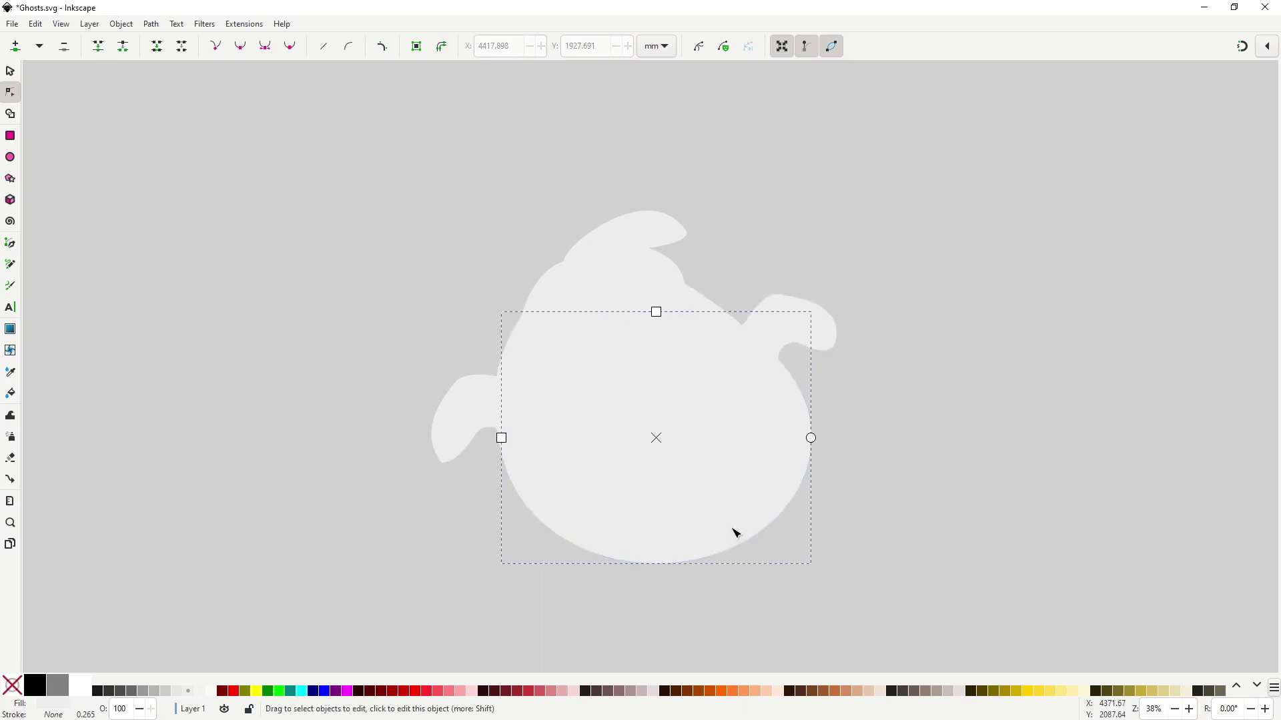
left_click(768, 577)
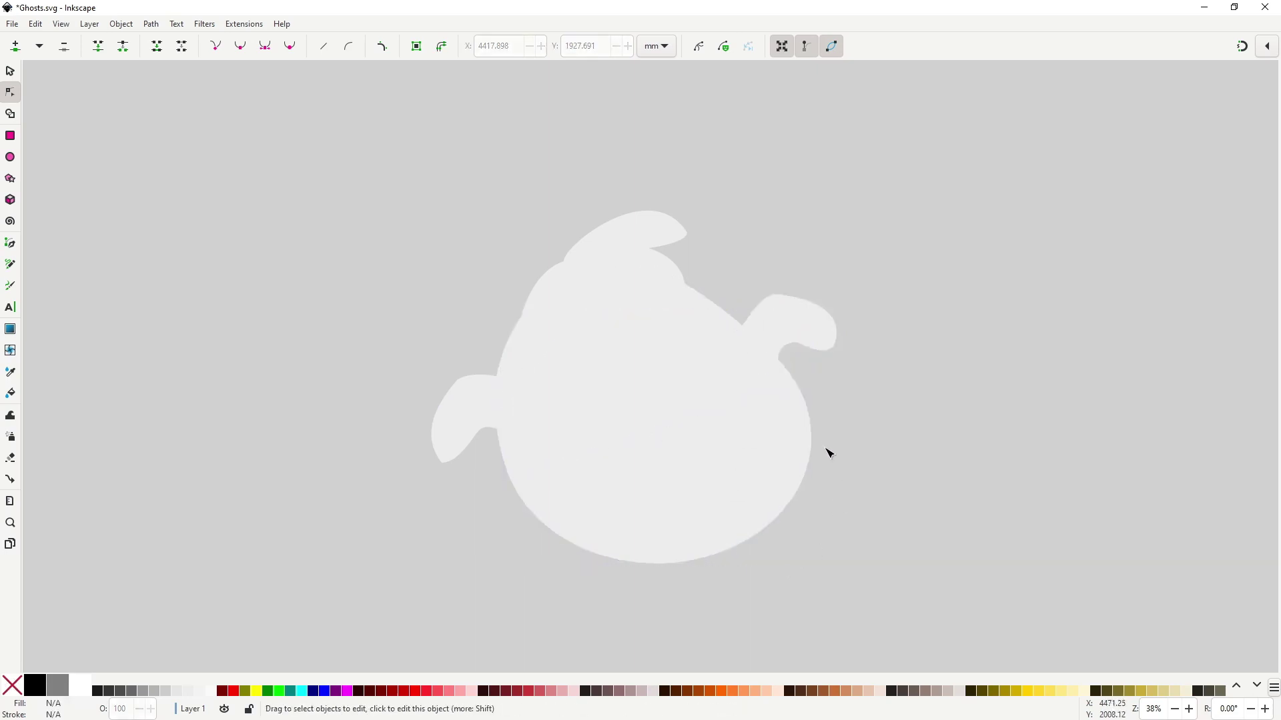
Draw a closed six-node tail outline on the body's right side below the arm, filled with 7.5% gray without a stroke
key("b")
left_click(782, 393)
left_click(844, 376)
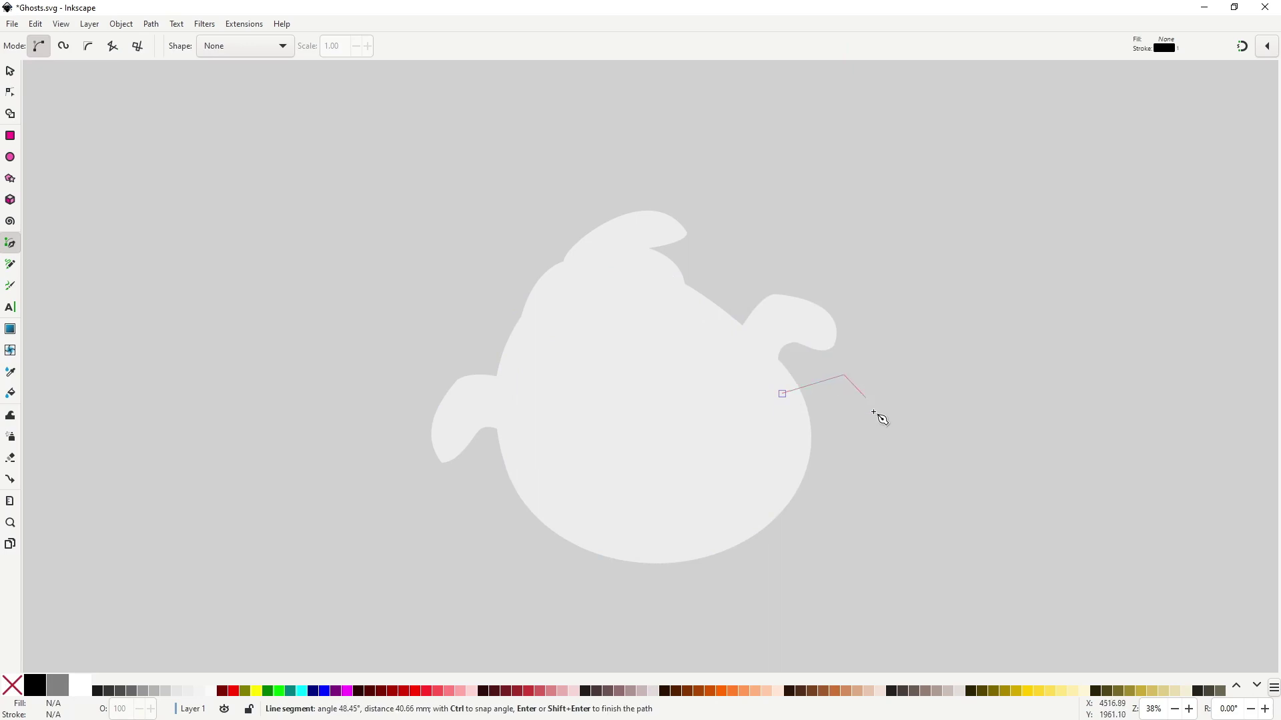
left_click(882, 430)
left_click(833, 471)
left_click(836, 421)
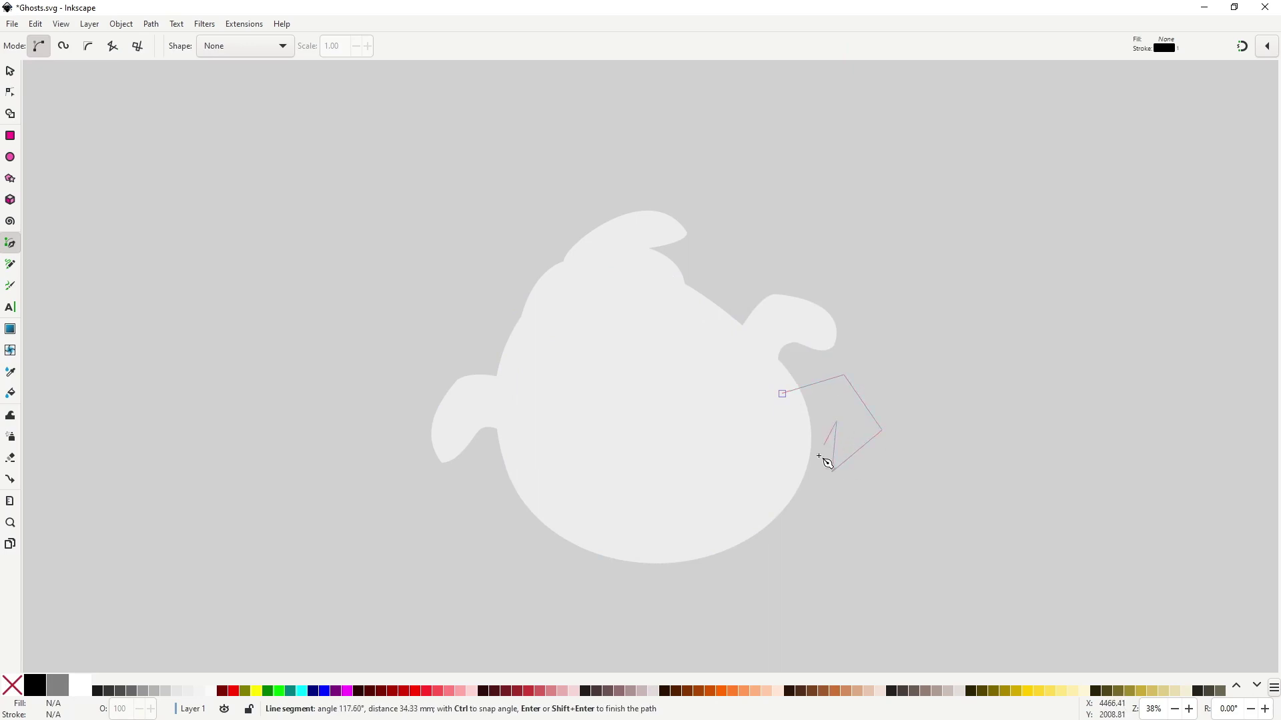
left_click(778, 516)
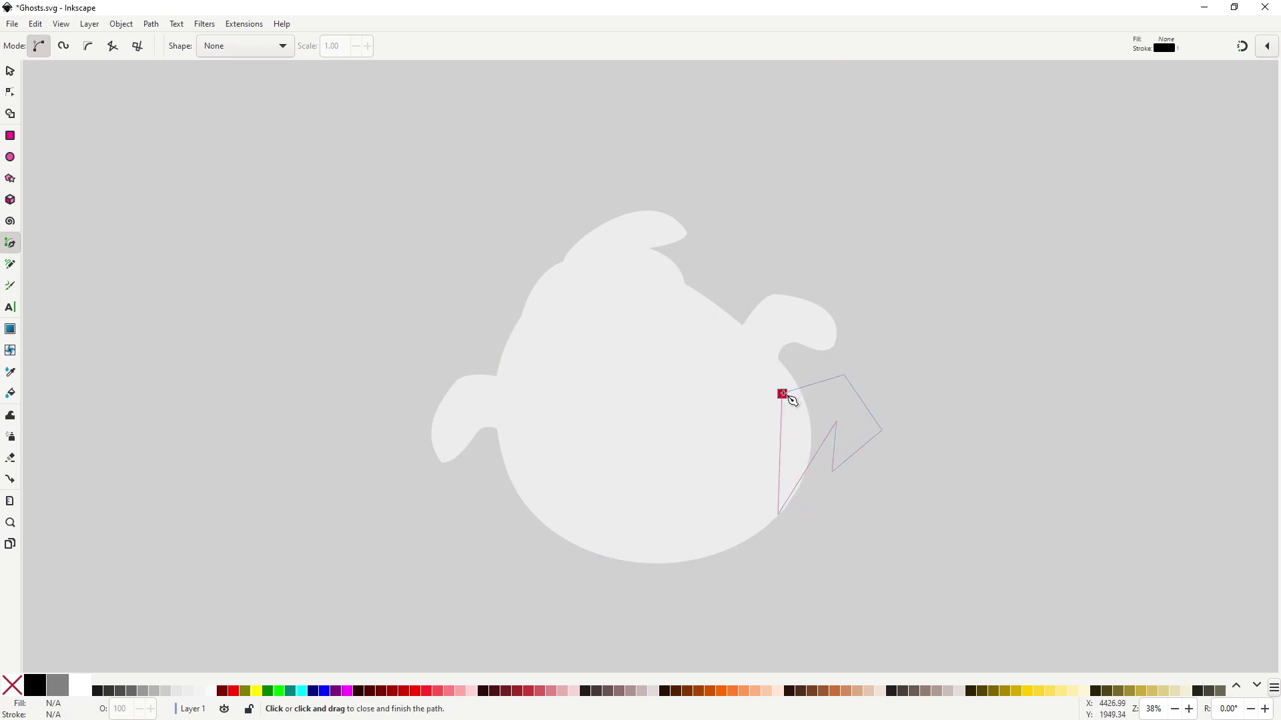
left_click(787, 397)
left_click(184, 692)
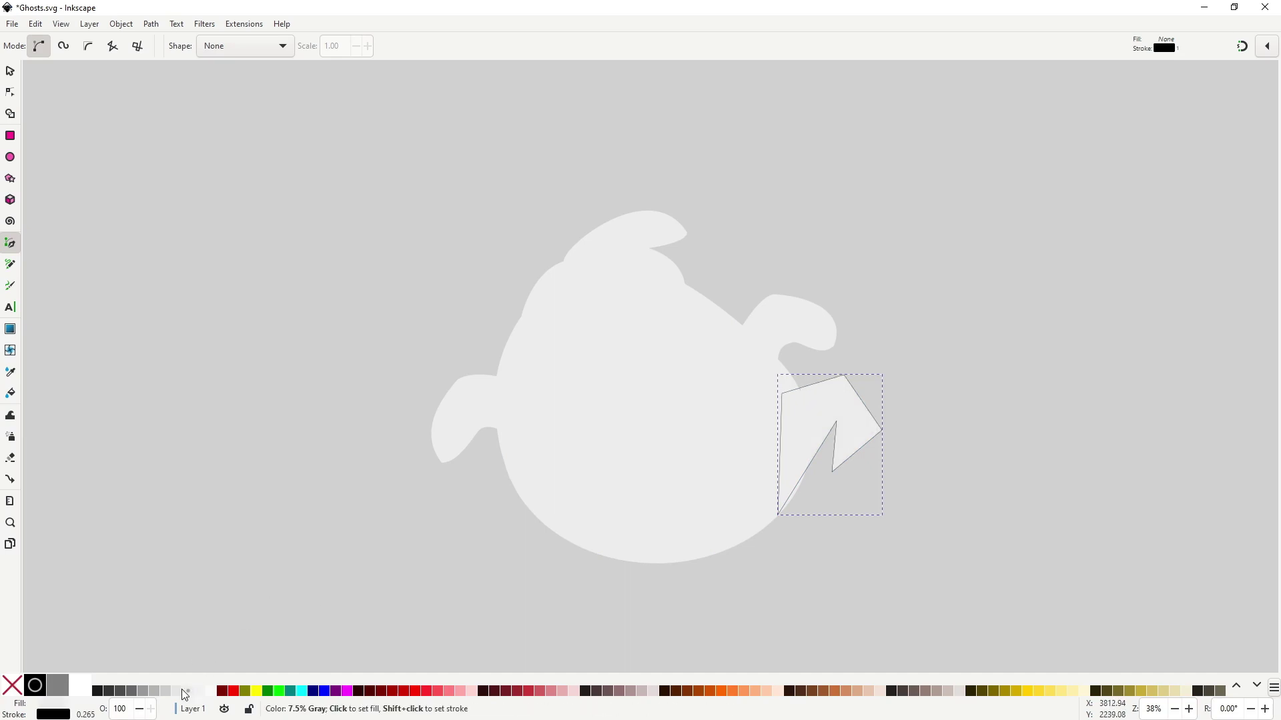
left_click(13, 686, "shift")
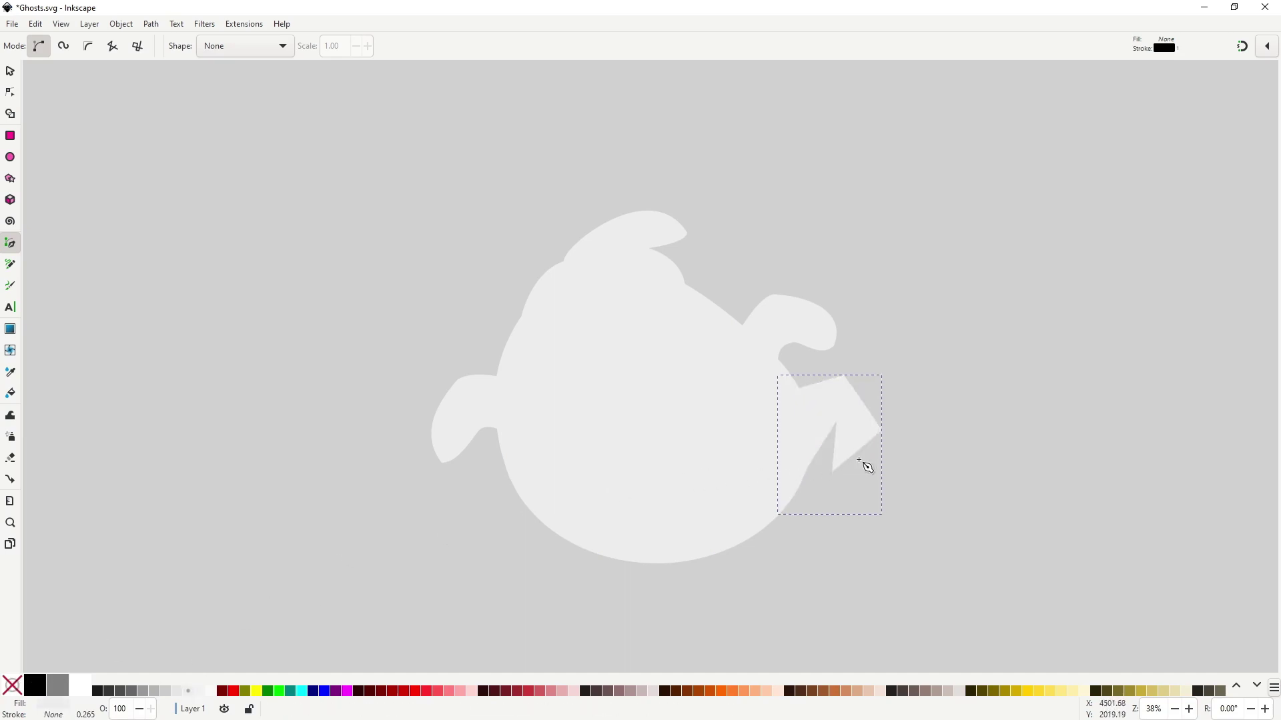
Curve the tail's edges into a downward hook with a rounded inner notch and extend its base node along the body's lower edge
key("s")
scroll(863, 458, "up", 2)
left_click_drag(867, 475, 841, 487)
key("n")
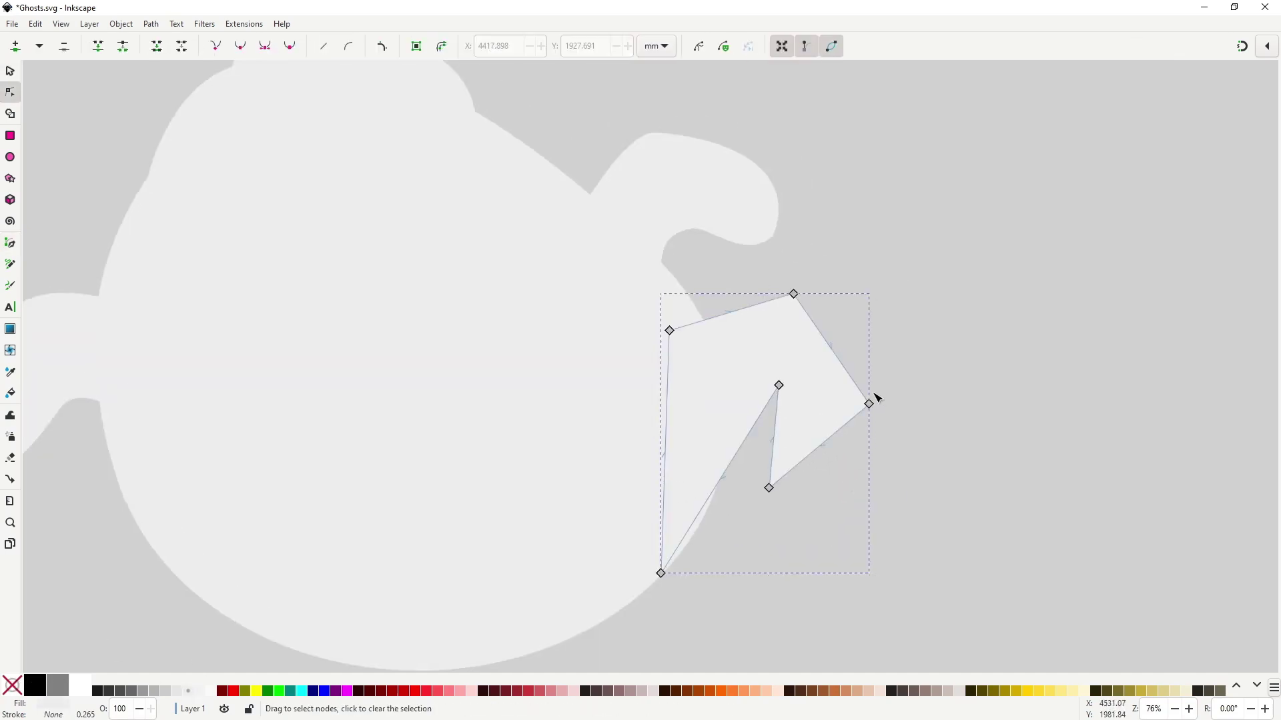
left_click_drag(794, 295, 853, 309)
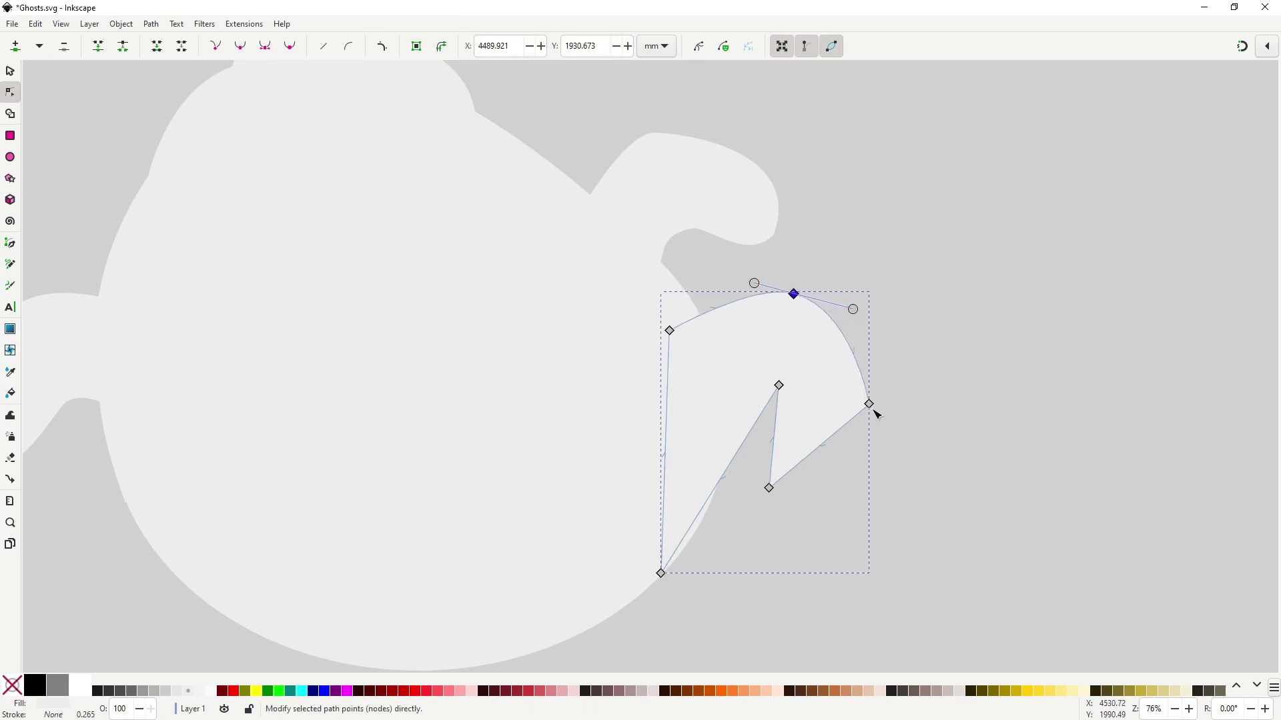
left_click_drag(869, 405, 856, 429)
mouse_move(769, 489)
left_mouse_down()
mouse_move(737, 472)
mouse_move(754, 468)
left_mouse_up()
left_click_drag(779, 386, 844, 391)
left_click_drag(661, 573, 707, 565)
left_click_drag(661, 573, 642, 592)
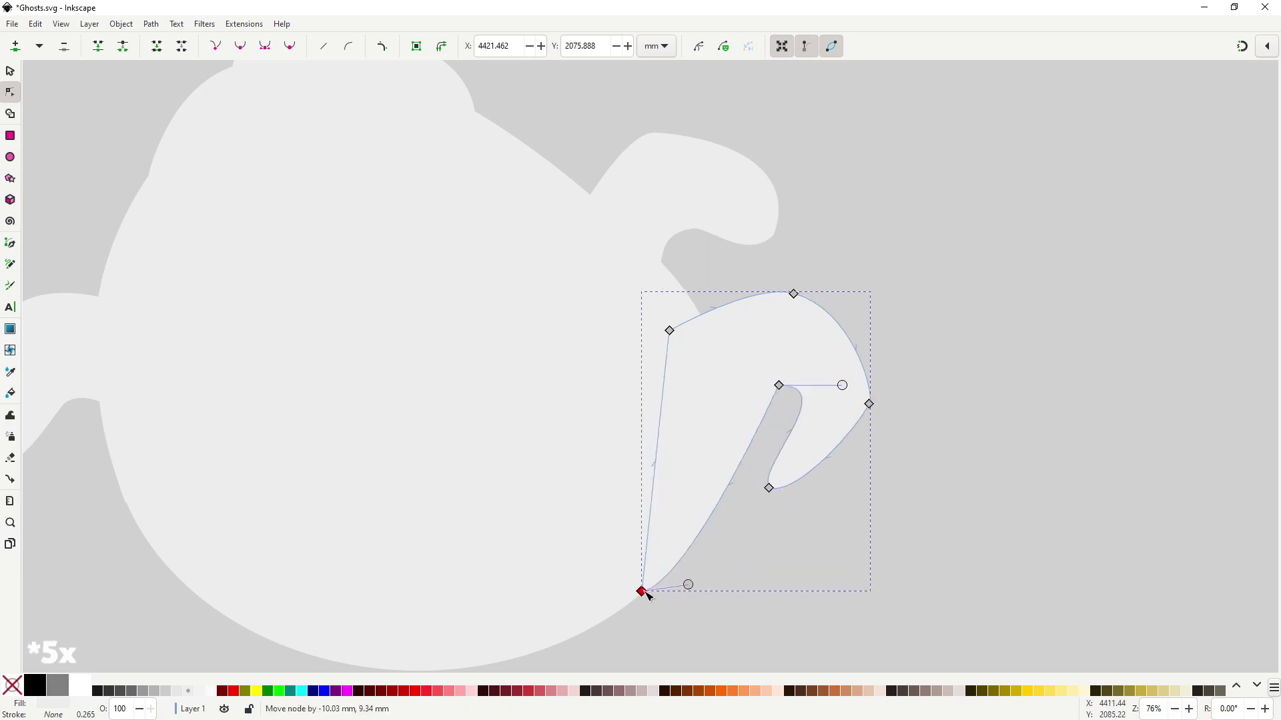
Refine the tail's hook by moving its outermost node inward, adjusting the inner notch and tip curves, and shifting its upper-left node
scroll(657, 495, "down", 2)
left_click_drag(657, 494, 771, 461)
key("Escape")
key("Escape")
scroll(834, 500, "up", 1)
left_click(738, 491)
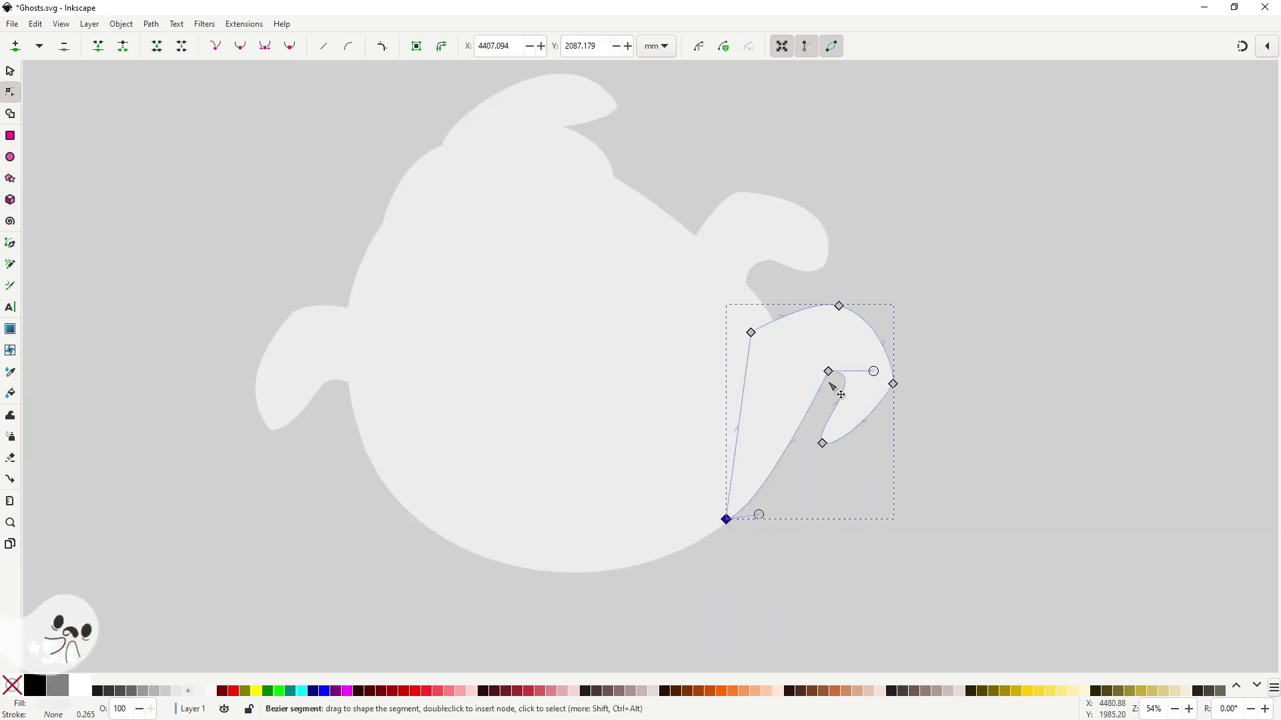
left_click(829, 375)
left_click_drag(893, 385, 884, 395)
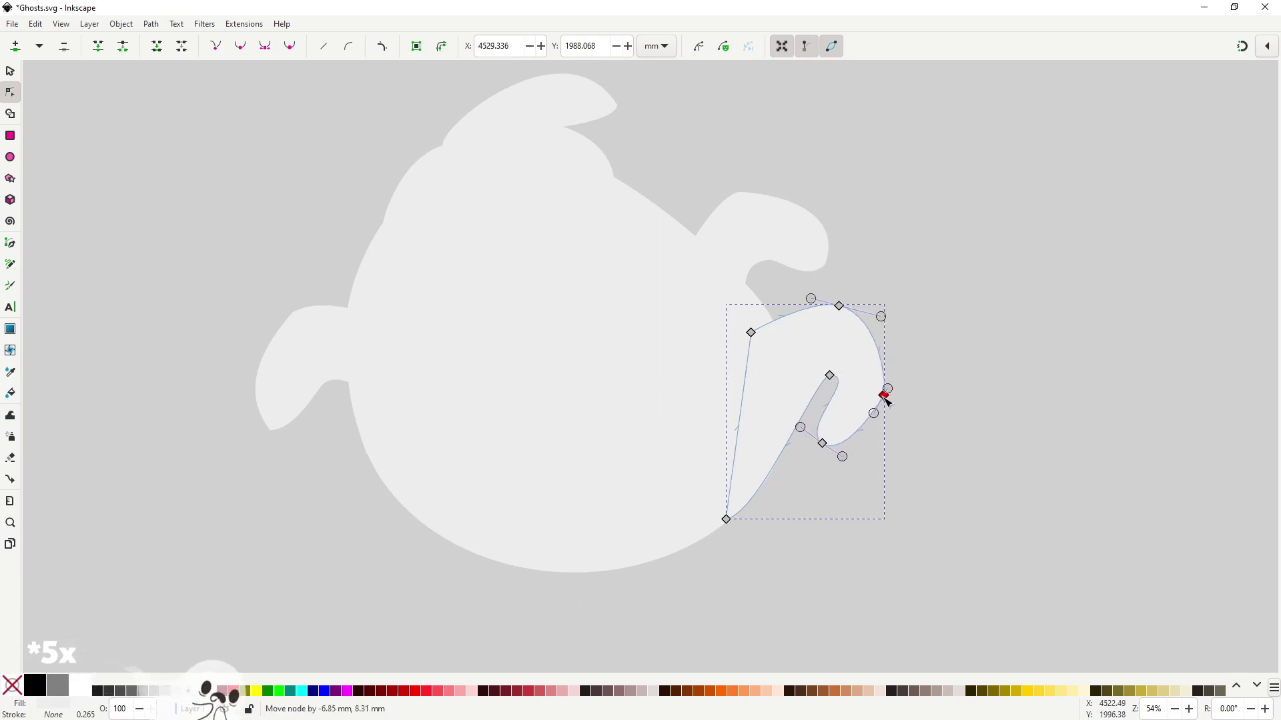
left_click_drag(800, 427, 804, 426)
left_click_drag(880, 316, 884, 311)
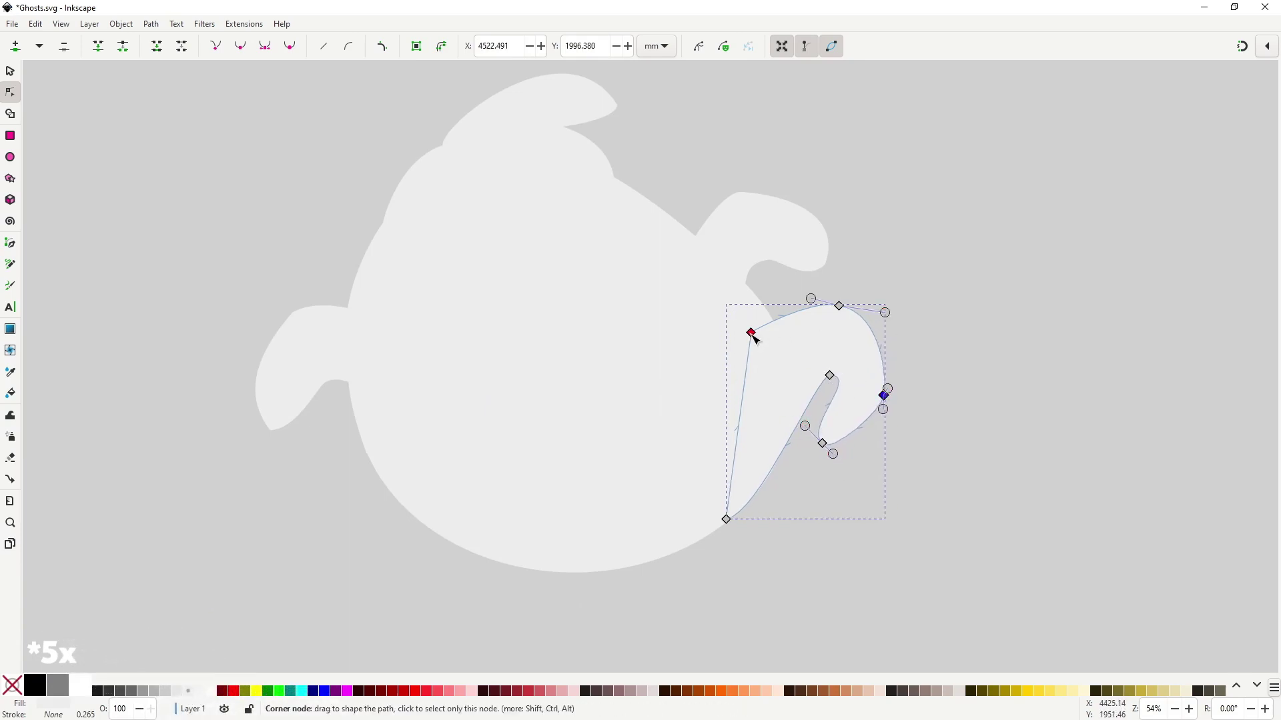
left_click_drag(750, 332, 757, 342)
key("s")
left_click(947, 494)
Shorten the tail's tip slightly by raising its end node and reshaping the curve beside the inner notch
scroll(980, 521, "down", 1)
scroll(571, 445, "up", 2)
scroll(566, 446, "down", 1)
scroll(929, 451, "up", 1)
double_click(930, 466)
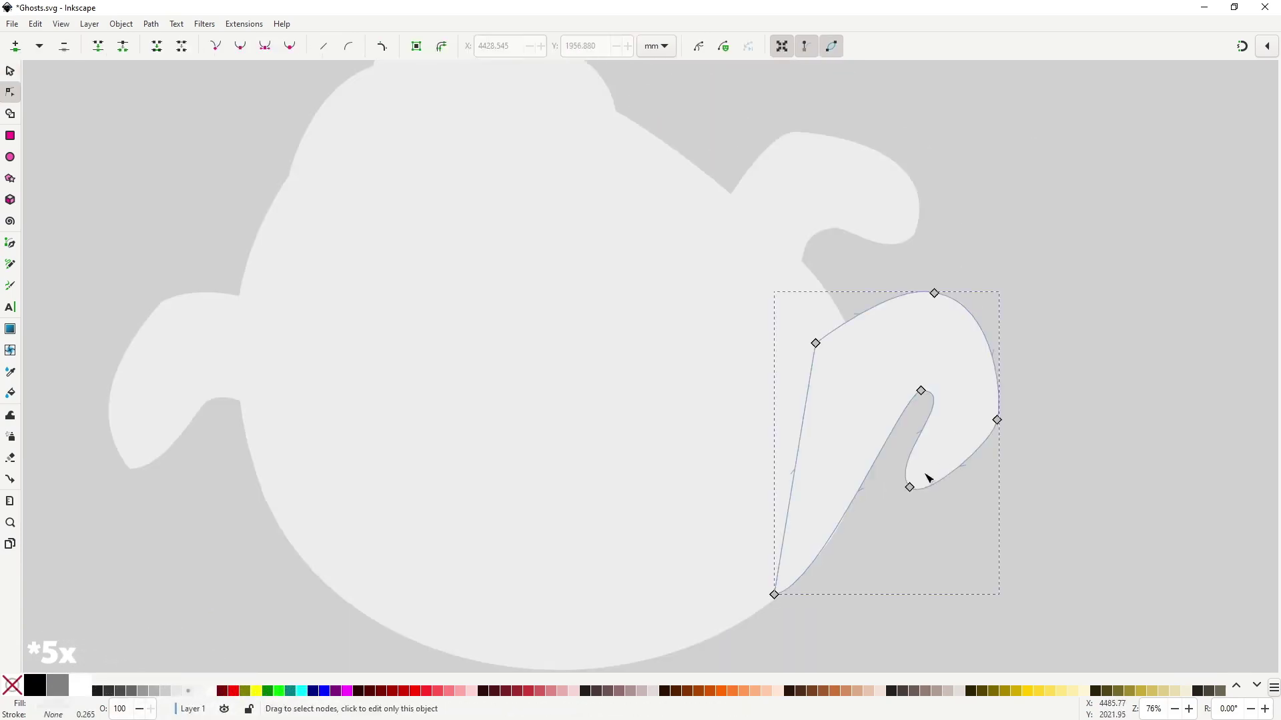
left_click_drag(910, 487, 912, 476)
mouse_move(903, 470)
left_mouse_down()
mouse_move(933, 498)
mouse_move(896, 466)
left_mouse_up()
left_click(1006, 488)
left_click(1007, 488)
scroll(1006, 488, "down", 2)
left_click_drag(1034, 509, 933, 466)
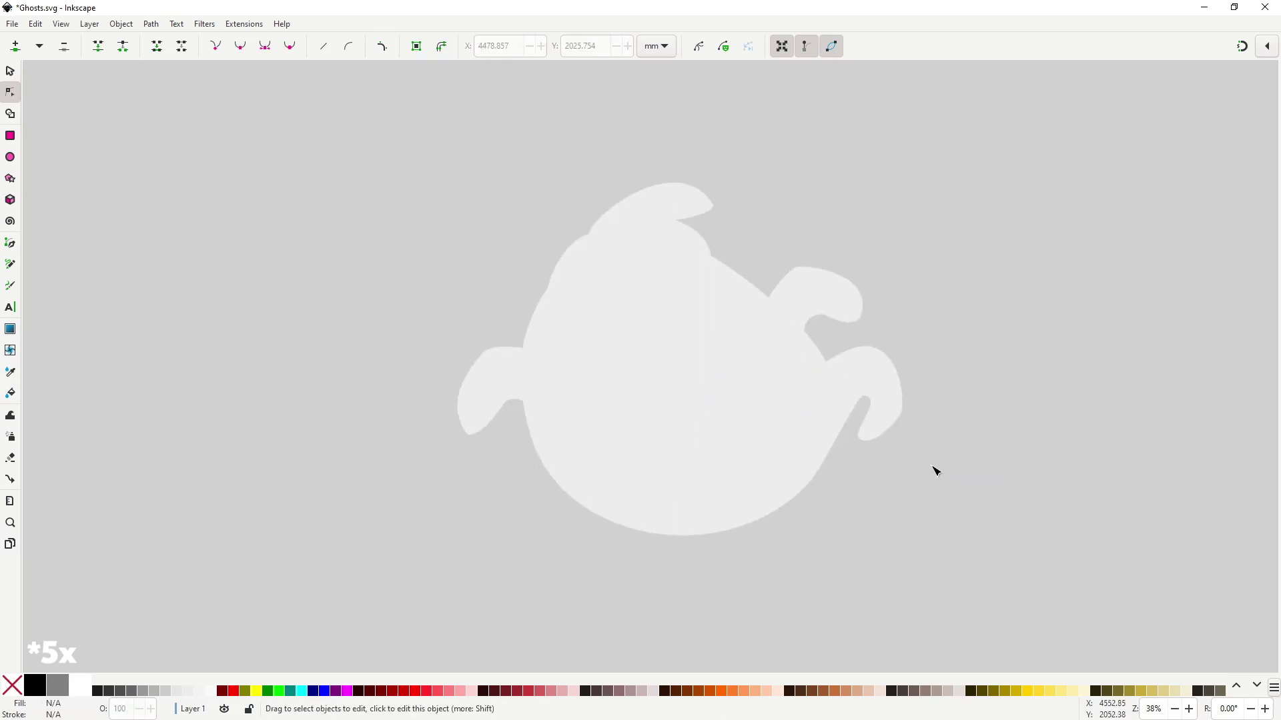
key("s")
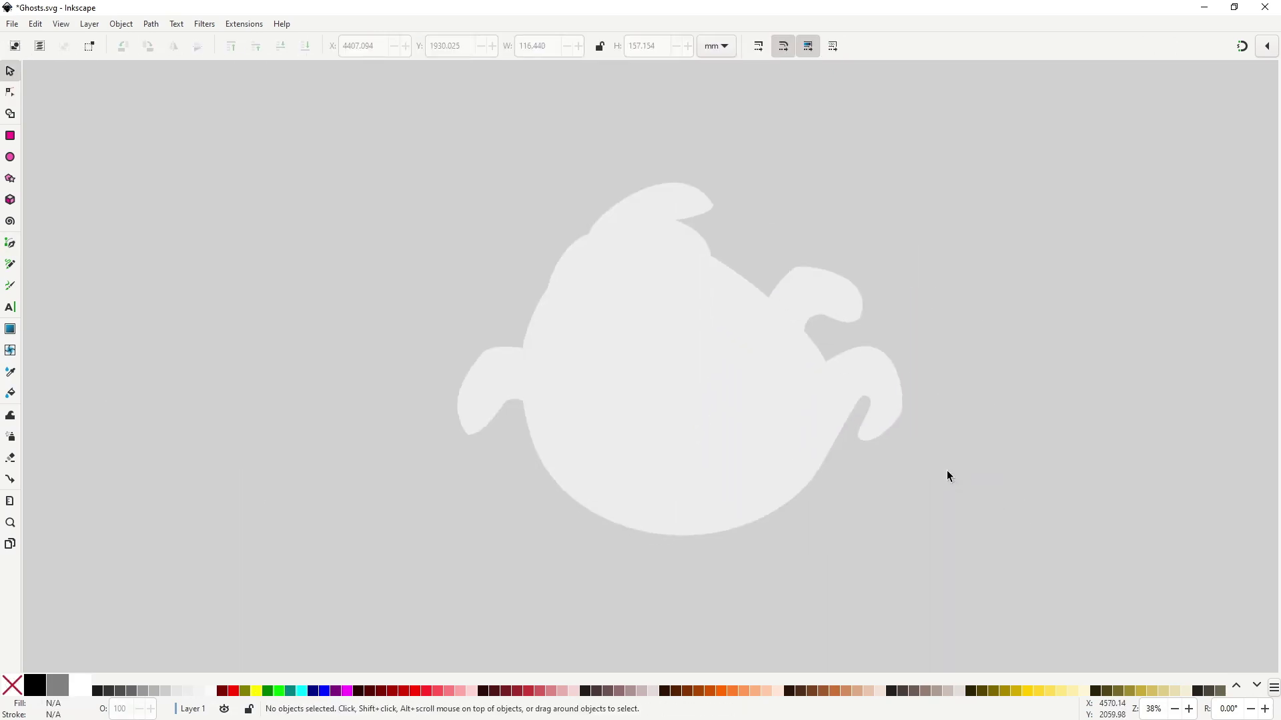
Draw a small ellipse for an eye on the upper-left part of the ghost's face and fill it dark gray
left_click(11, 157)
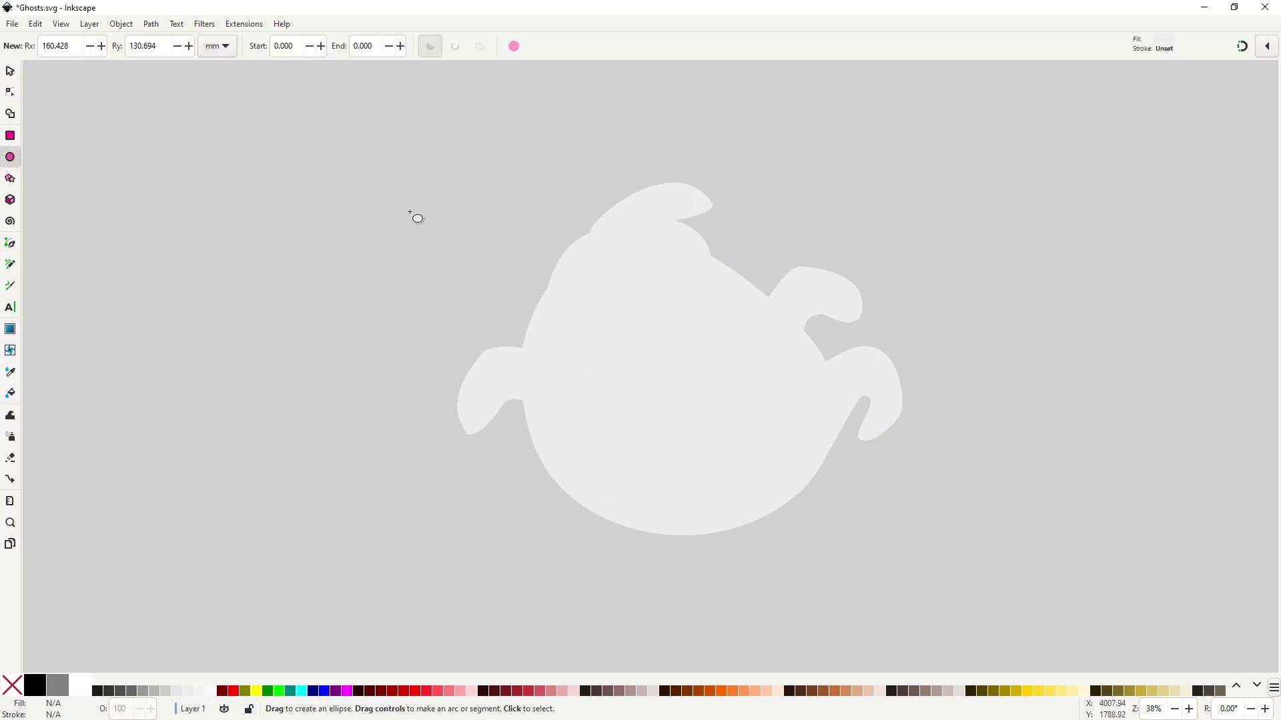
mouse_move(621, 313)
left_mouse_down()
mouse_move(645, 337)
mouse_move(634, 318)
mouse_move(629, 335)
mouse_move(630, 315)
mouse_move(578, 320)
mouse_move(607, 314)
mouse_move(579, 318)
mouse_move(580, 265)
left_mouse_up()
left_click(122, 694)
Duplicate the eye and shape the left one into a tall oval about 39 mm wide and 67 mm high
key("s")
key("ctrl+d")
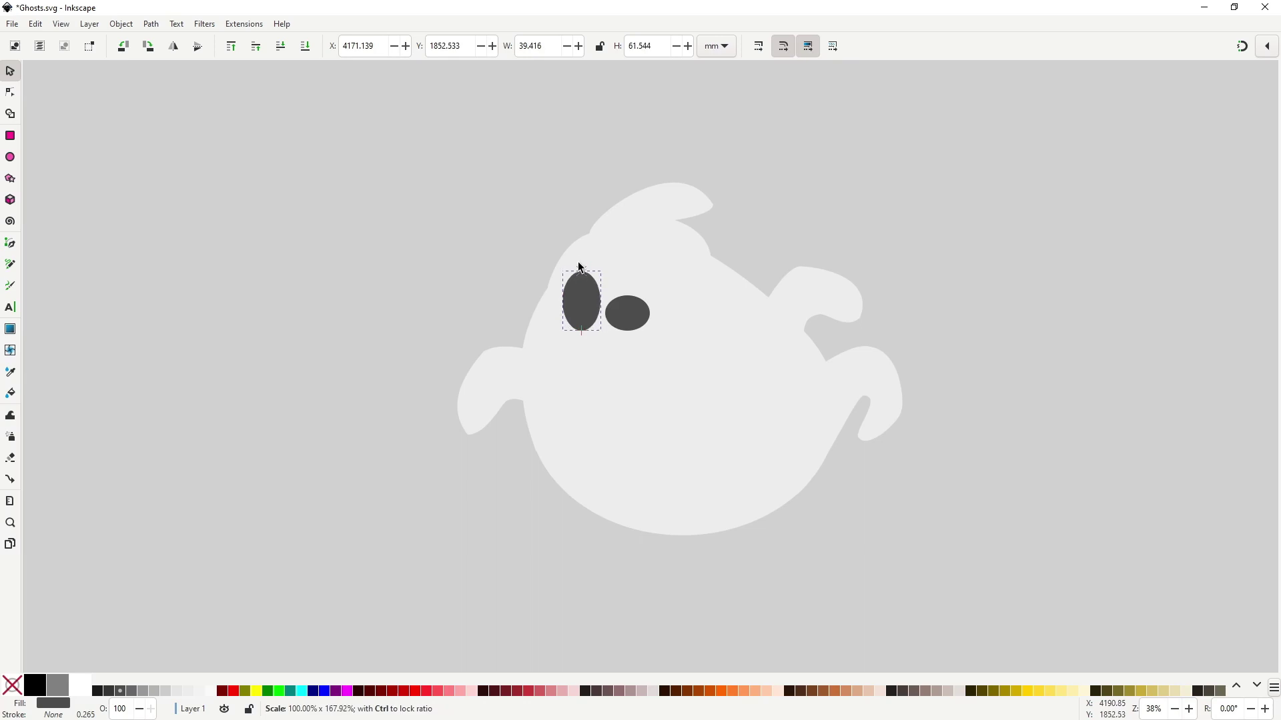
left_click_drag(584, 342, 586, 347)
left_click(581, 310)
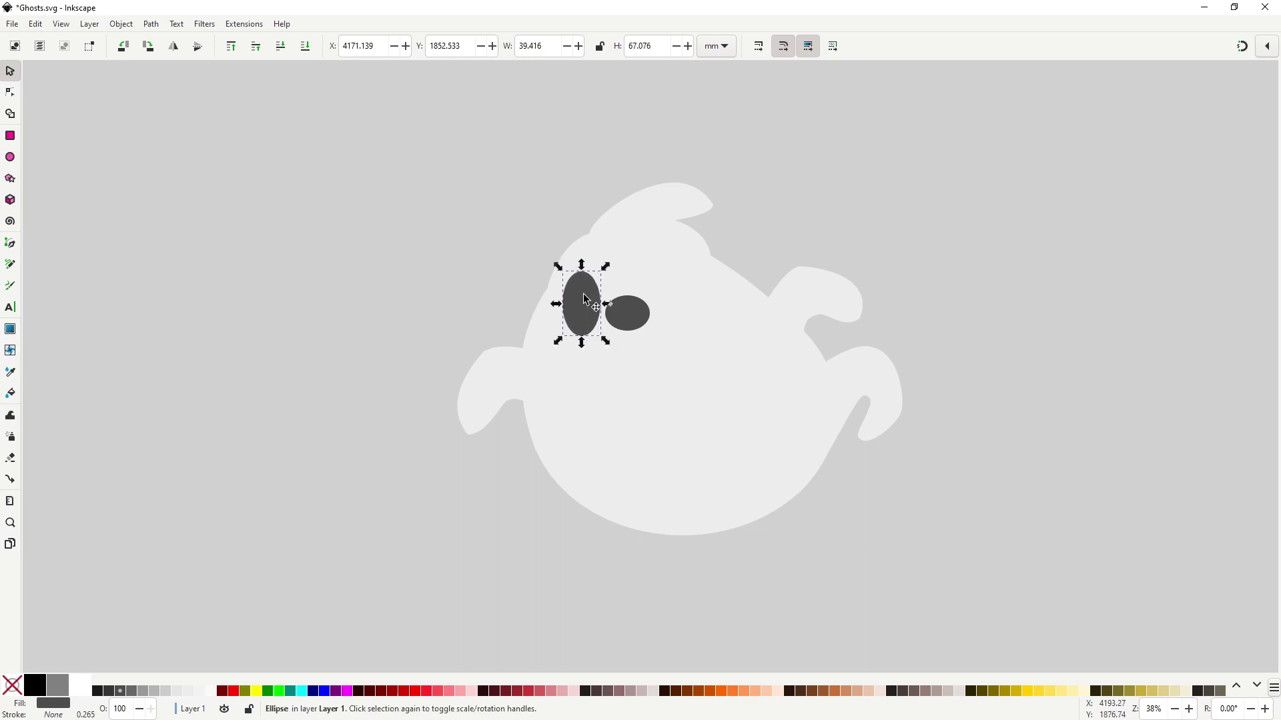
Rotate the tall left eye slightly clockwise so it leans to the right
left_click_drag(606, 268, 607, 268)
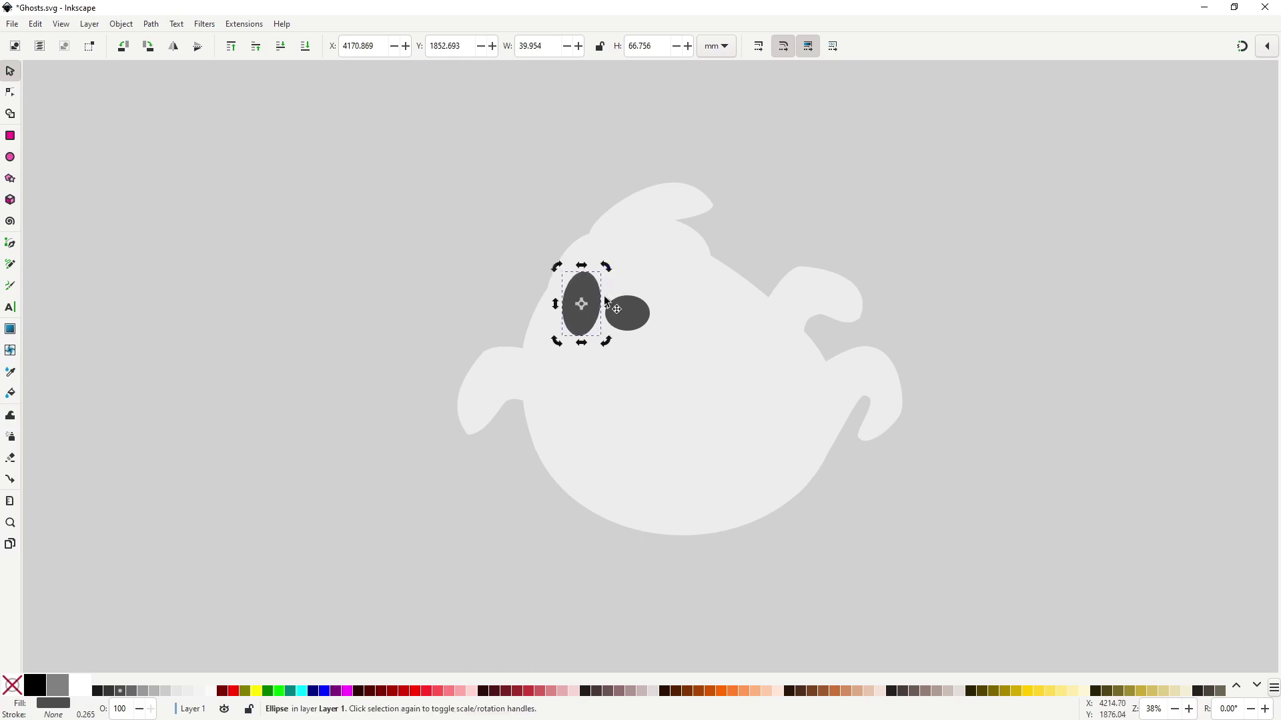
left_click(680, 408)
left_click(384, 328)
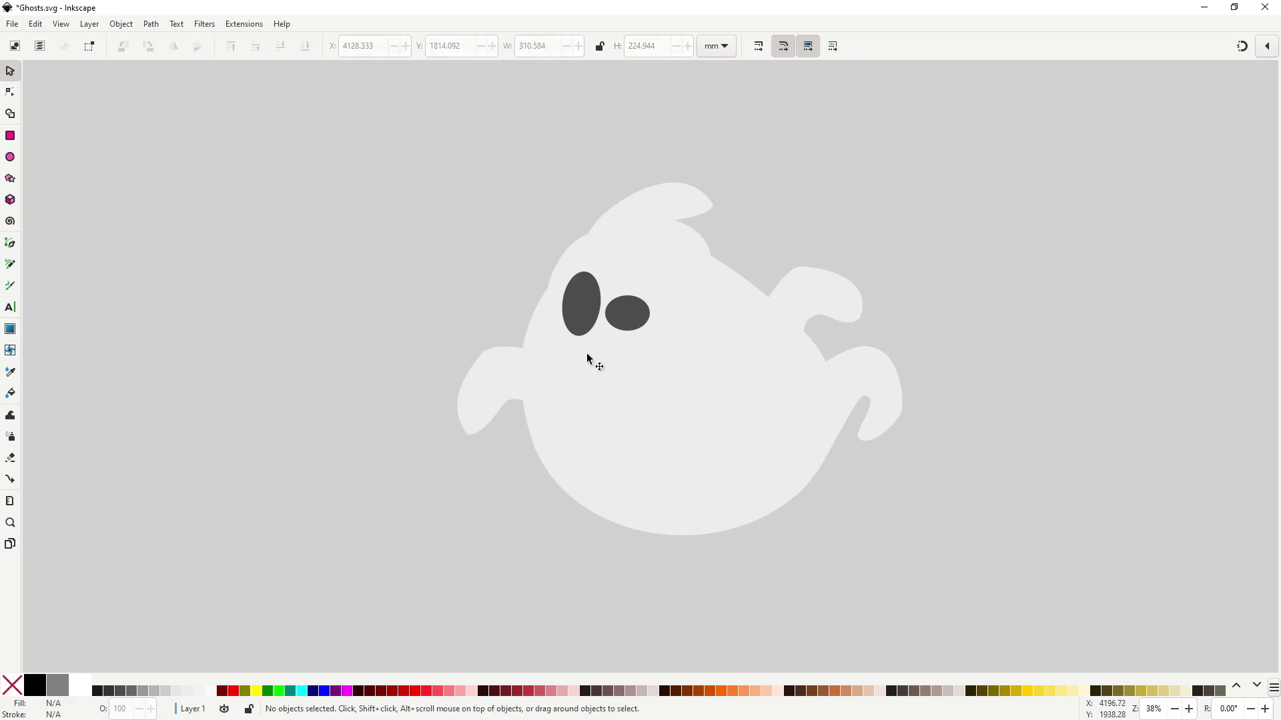
Draw a closed downward-pointing triangle below the eyes as the mouth, fill it dark gray and remove its outline
key("b")
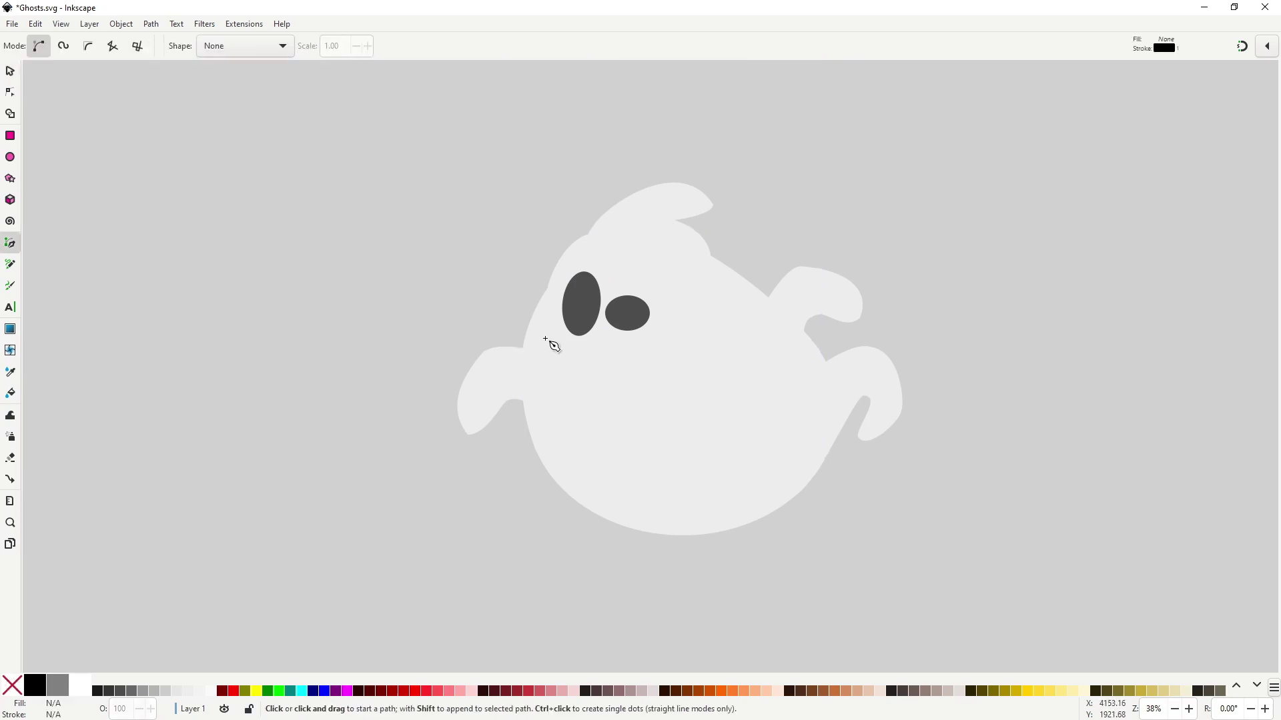
left_click(545, 339)
left_click(673, 336)
left_click(604, 428)
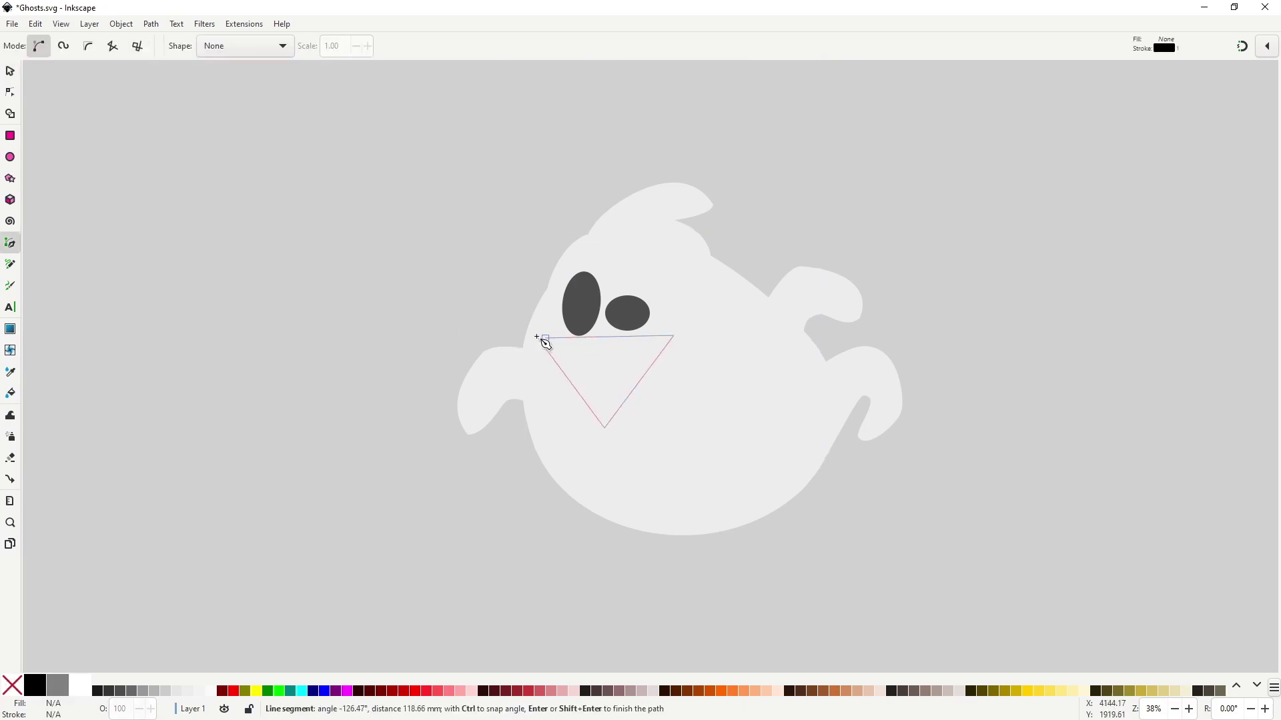
left_click(545, 340)
key("n")
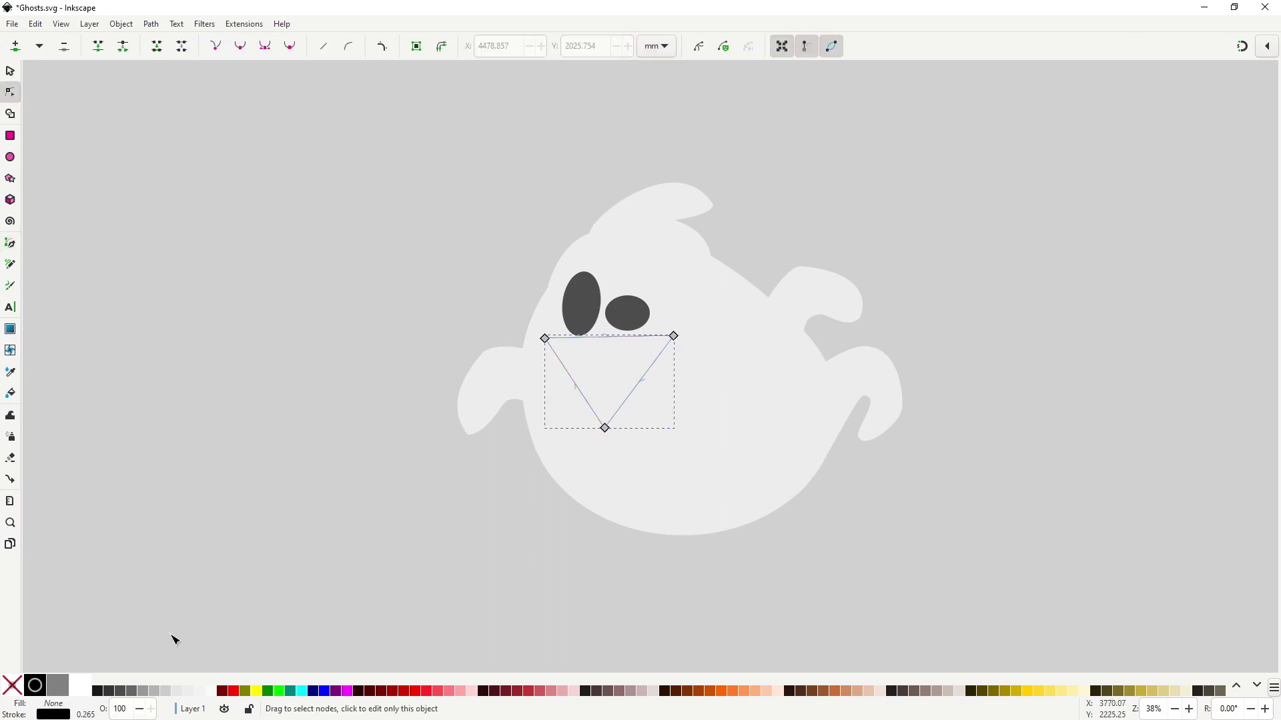
left_click(119, 693)
left_click(12, 686, "shift")
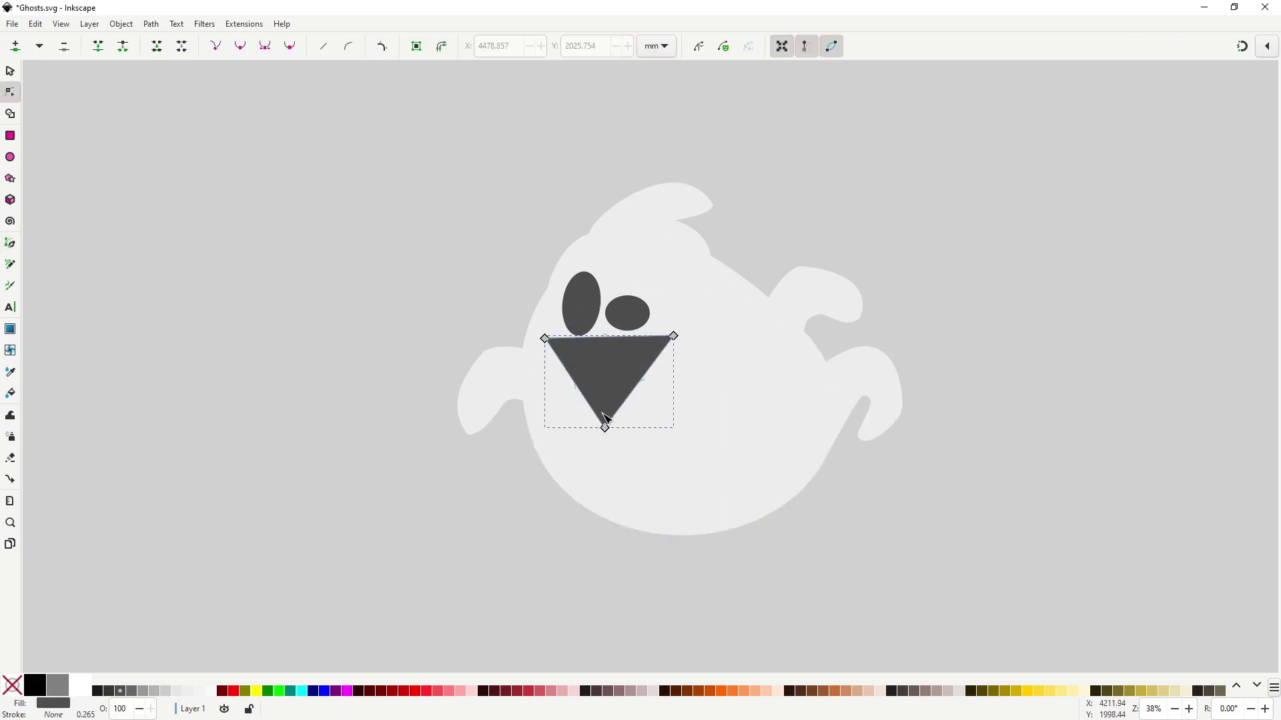
Curve the mouth's sides around its bottom node and bow its upper edge downward into a wide grin
left_click_drag(620, 430, 637, 431)
left_click_drag(610, 430, 570, 429)
left_click_drag(607, 347, 606, 361)
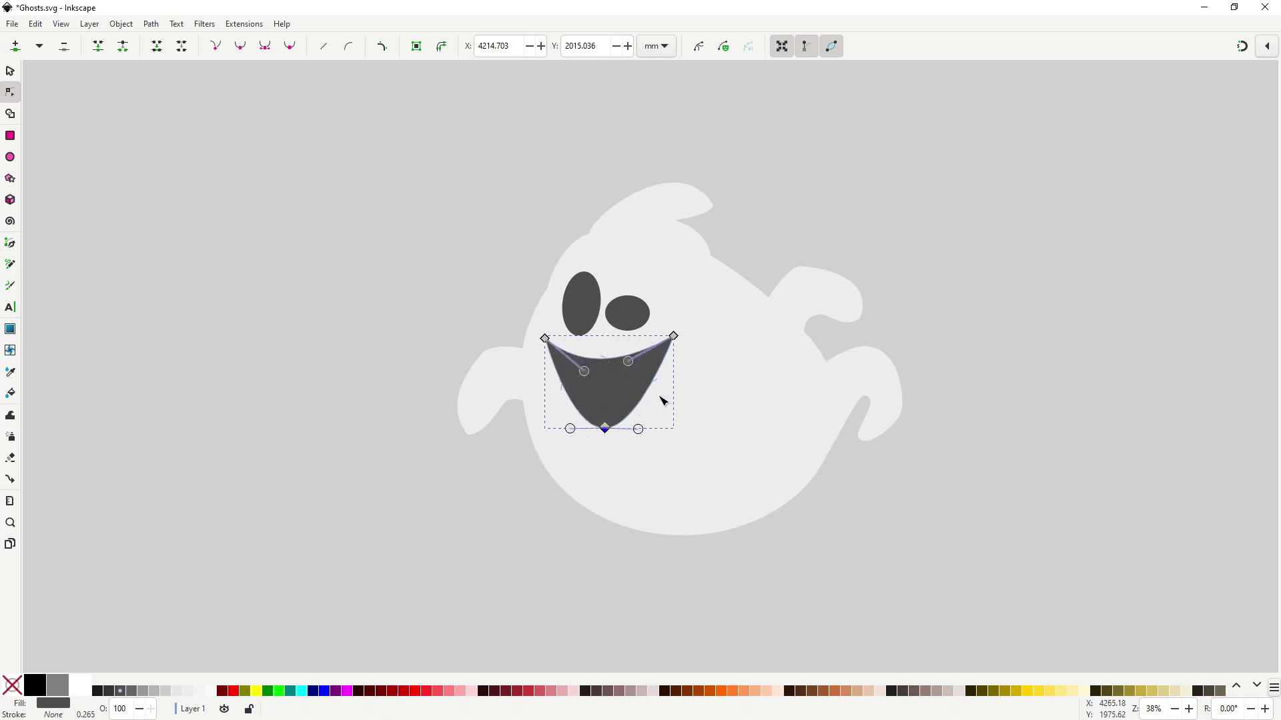
Draw a four-sided tooth about 19 mm wide on the left part of the mouth's upper edge, filled the ghost's light gray without outline
scroll(614, 371, "up", 3)
key("b")
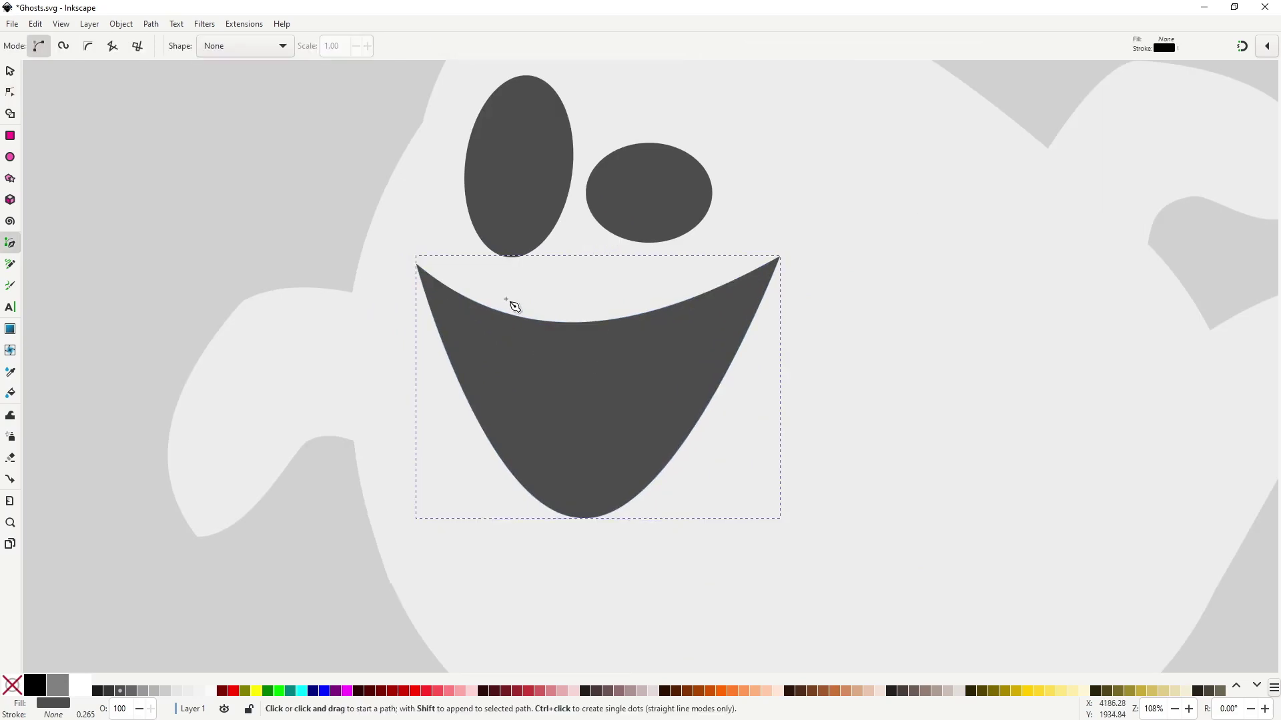
left_click(497, 303)
left_click(483, 345)
left_click(533, 355)
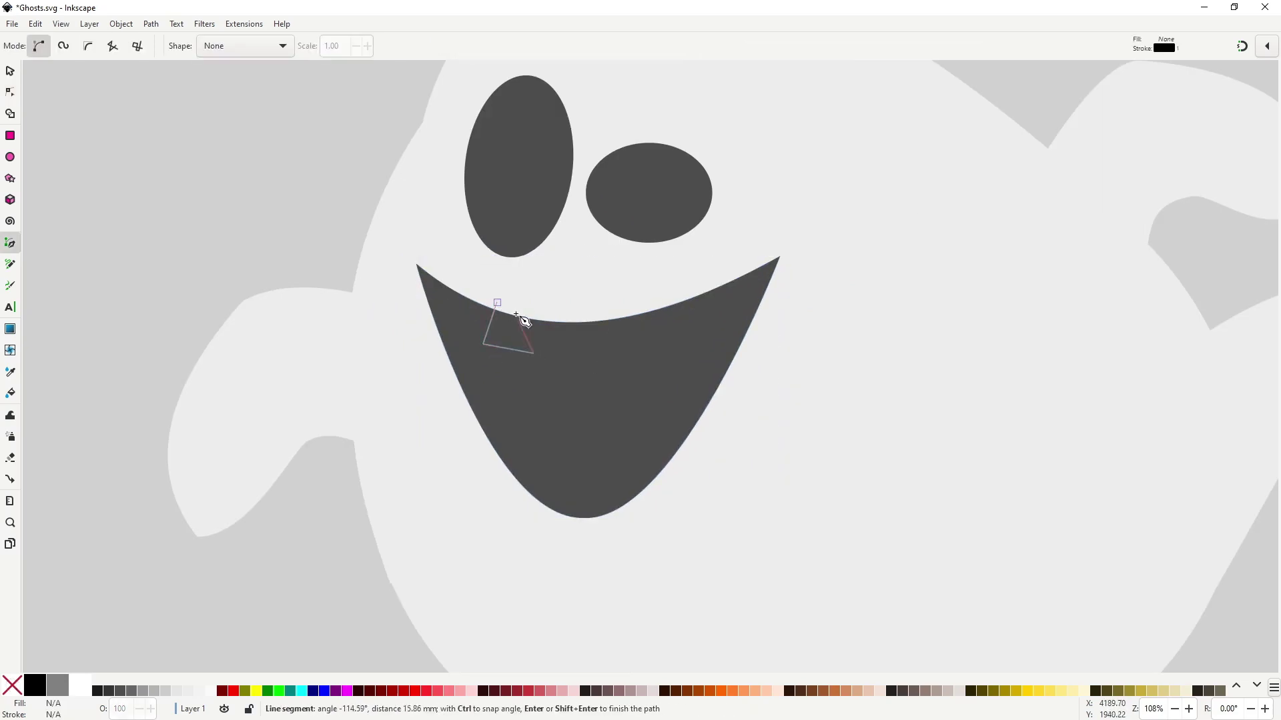
left_click(516, 302)
left_click(497, 303)
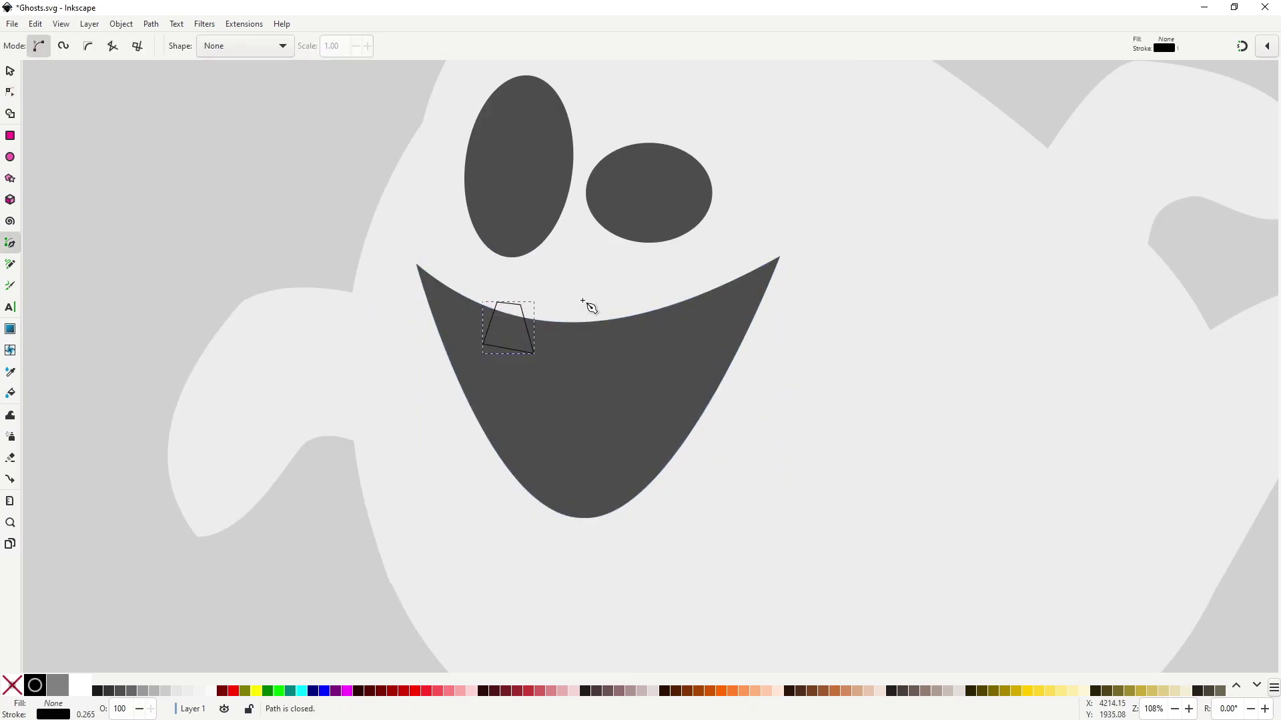
key("s")
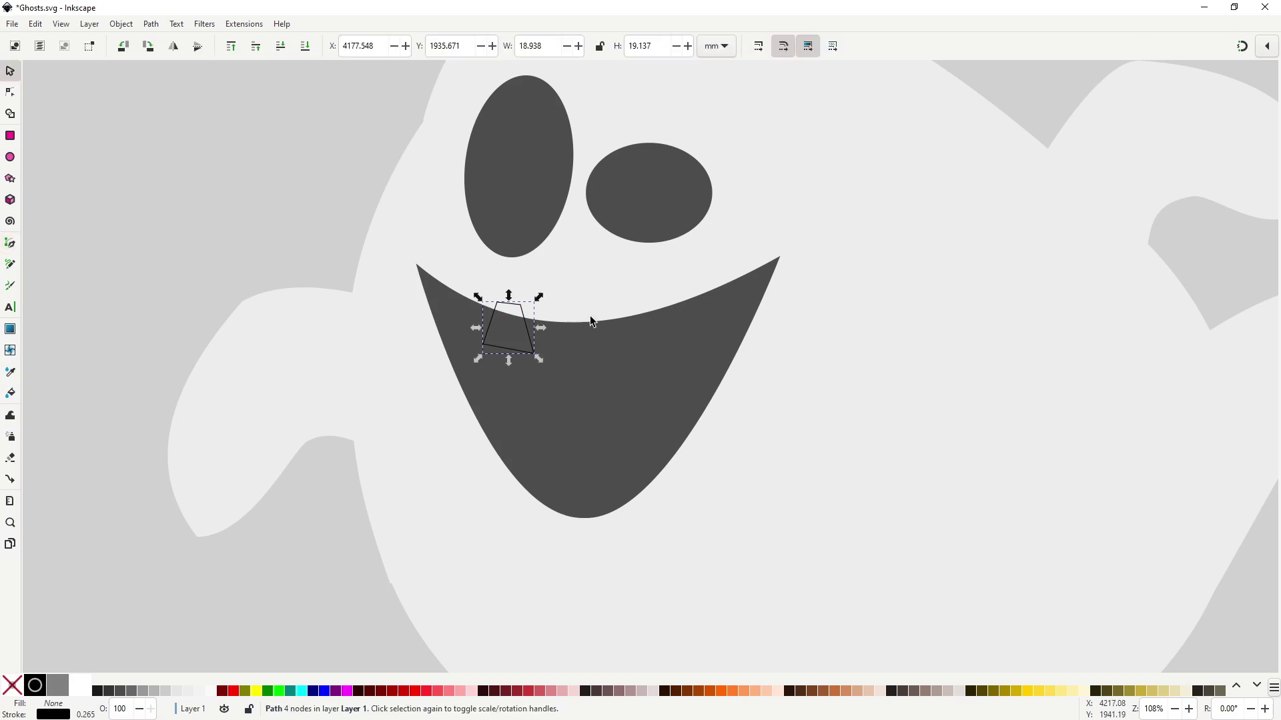
left_click(188, 690)
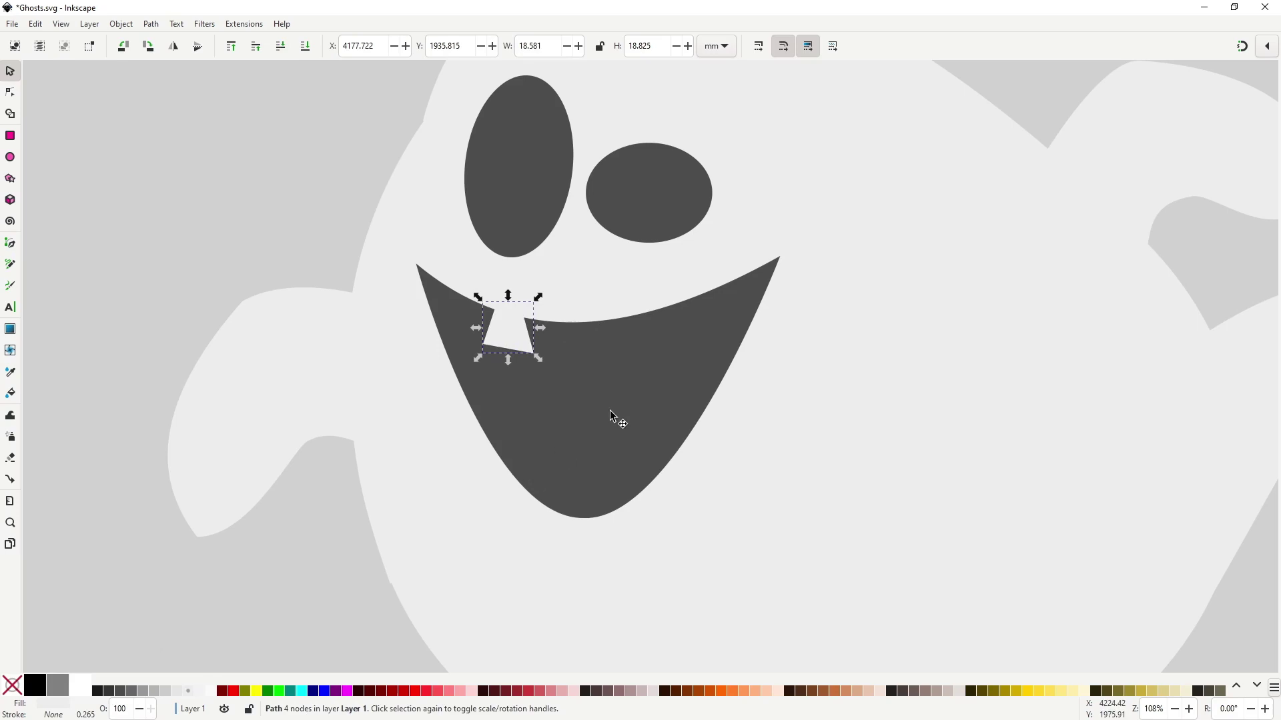
Draw a second four-sided tooth on the right part of the mouth's upper edge, filled light gray without outline
key("b")
left_click(606, 310)
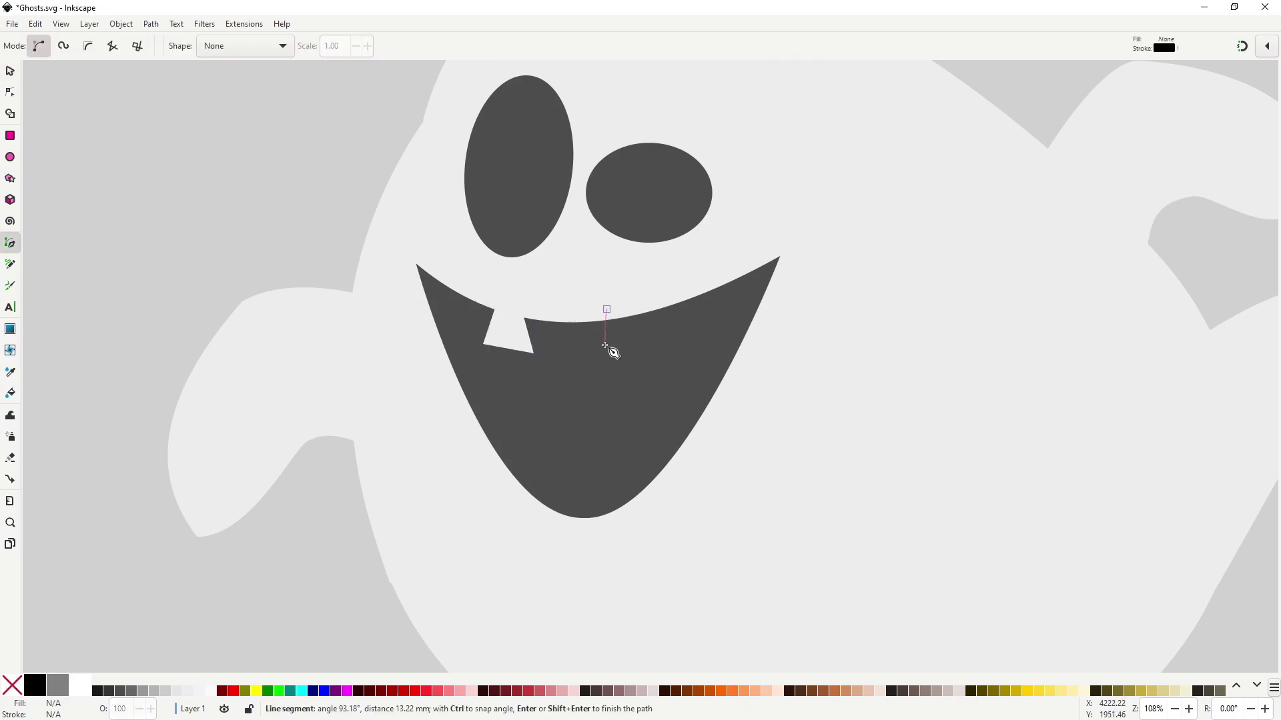
left_click(605, 347)
left_click(658, 339)
left_click(631, 300)
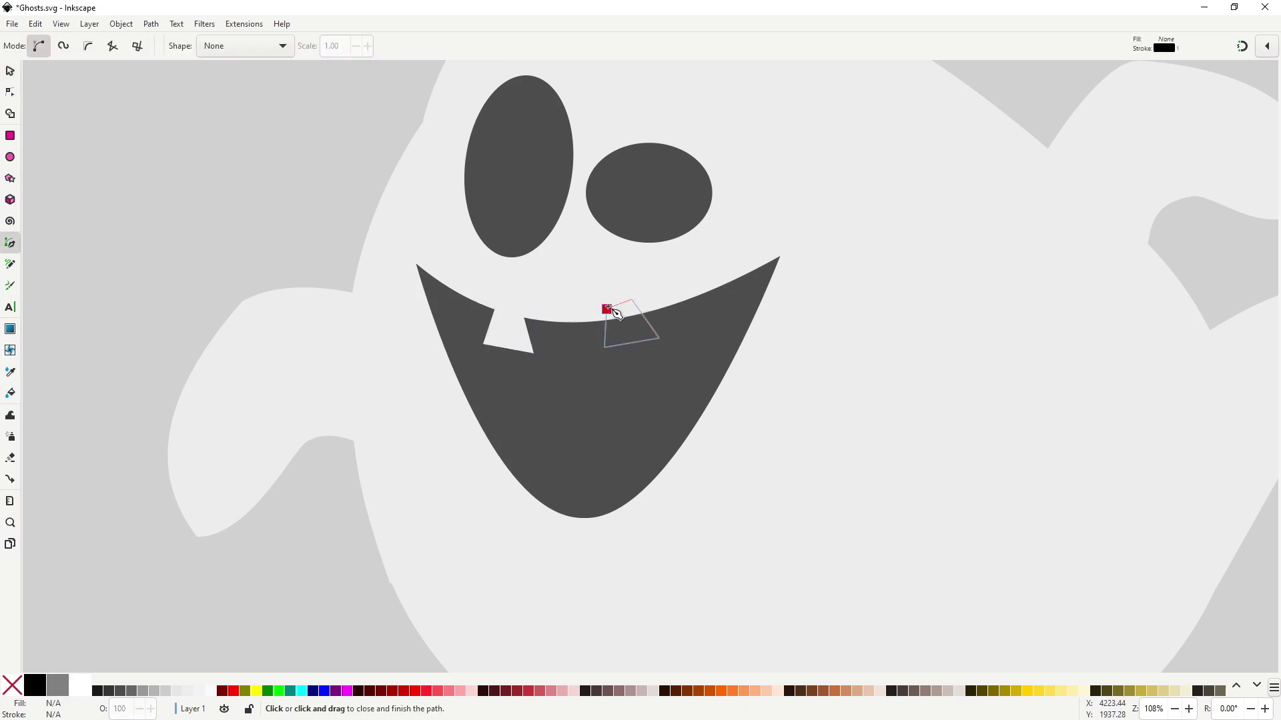
left_click(607, 309)
left_click(188, 691)
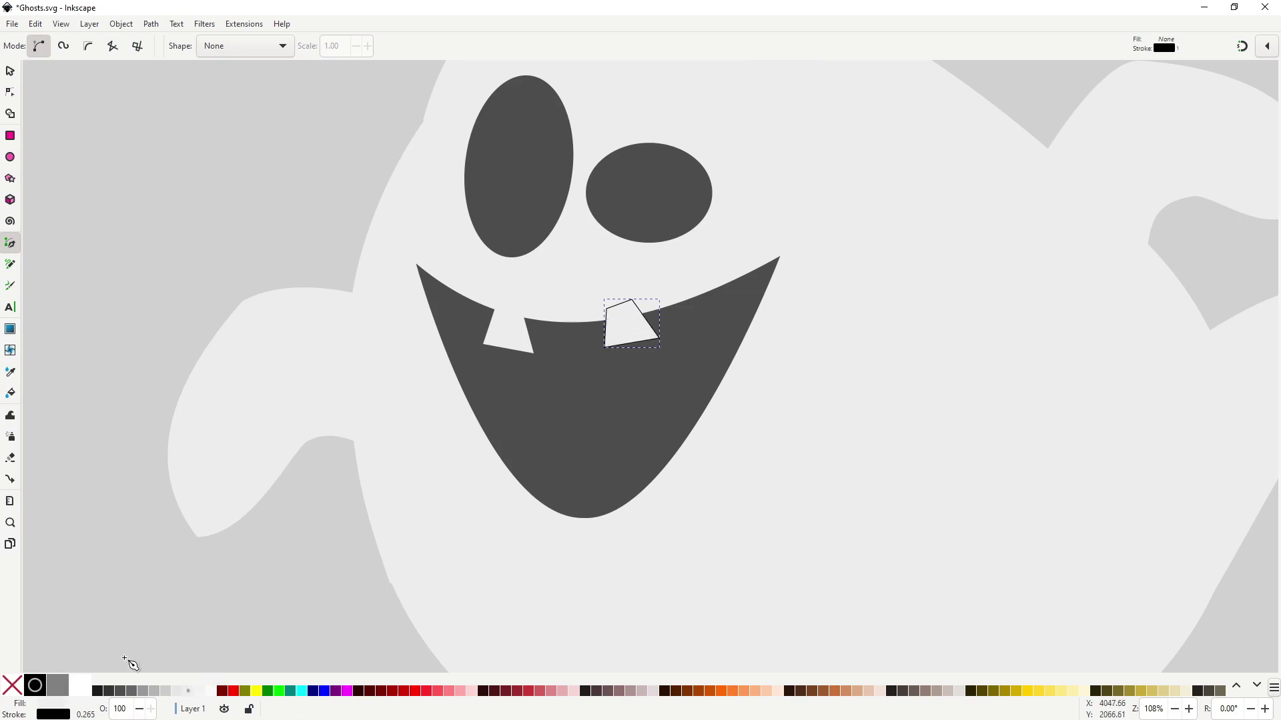
left_click(12, 685, "shift")
Draw a larger four-sided tooth at the bottom of the mouth, about 29 mm wide and 28 mm high, filled light gray without outline
left_click(553, 520)
left_click(538, 462)
left_click(616, 456)
left_click(604, 531)
left_click(553, 520)
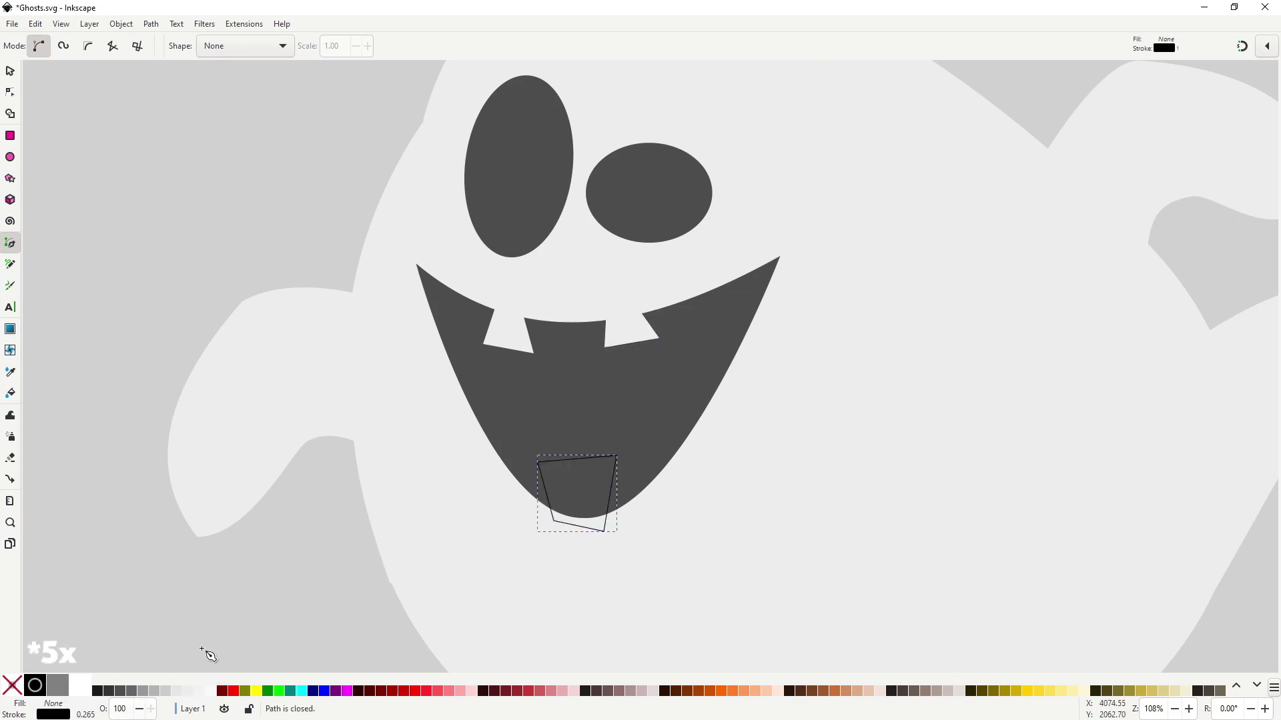
left_click(188, 691)
left_click(12, 685, "shift")
key("s")
key("Escape")
scroll(578, 493, "down", 4)
scroll(707, 511, "up", 3)
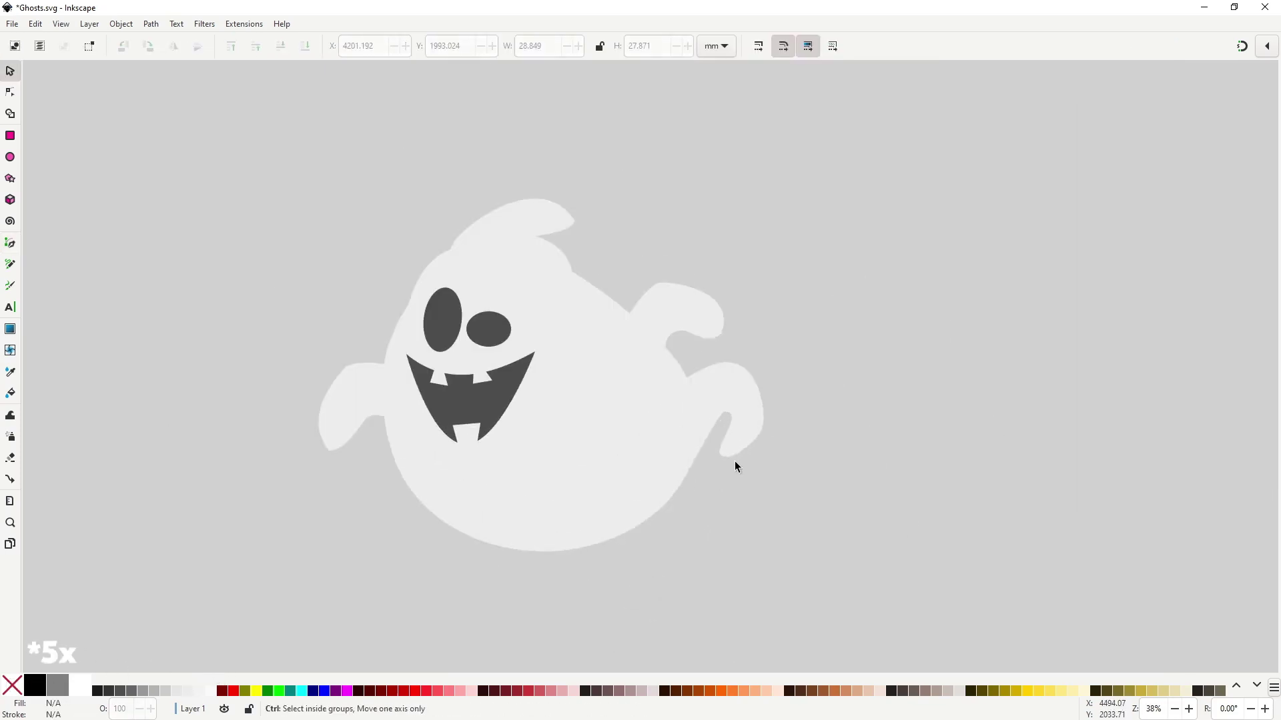
Round the tip of the ghost's left arm by smoothing its end node and adjusting the curve
left_click(349, 401)
scroll(329, 444, "up", 2)
double_click(335, 449)
left_click(320, 461)
left_click_drag(344, 474, 354, 487)
scroll(391, 429, "down", 1)
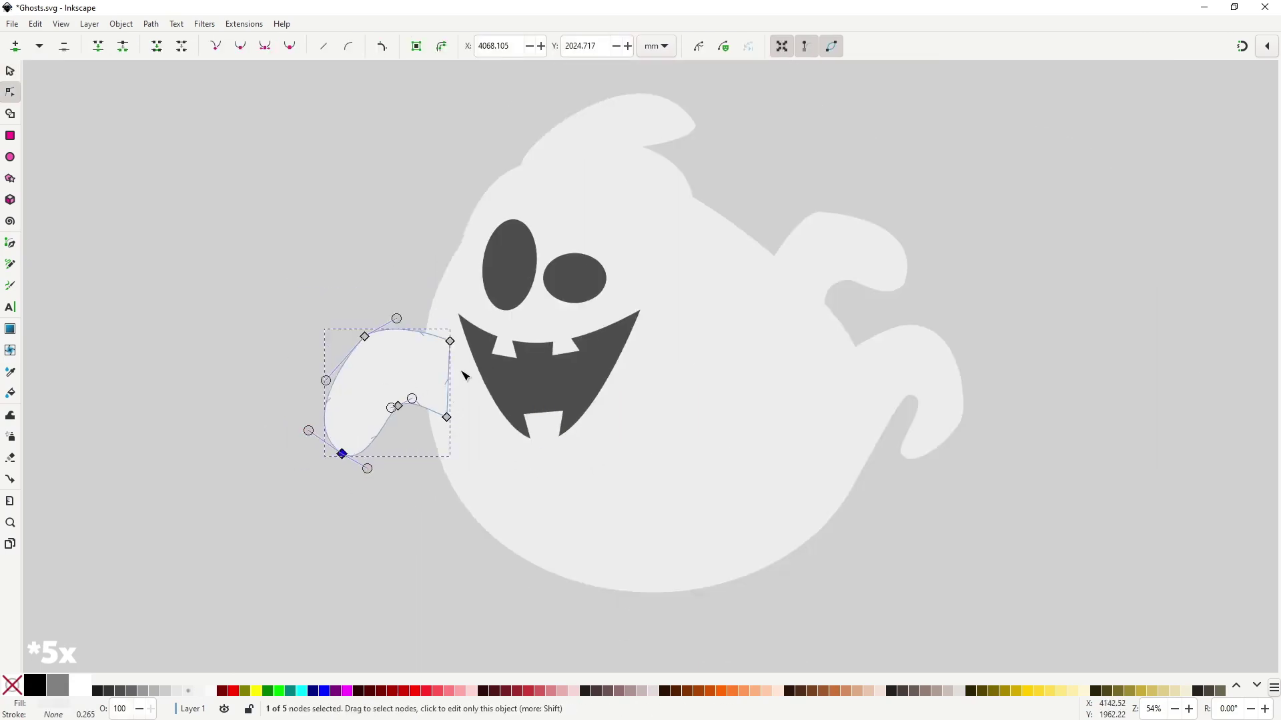
left_click_drag(463, 375, 435, 391)
key("Escape")
key("Escape")
scroll(767, 227, "down", 1)
scroll(611, 375, "up", 2)
Space the two upper teeth farther apart and shrink the lower tooth to about 24 mm wide and 24 mm high
key("s")
left_click(543, 357)
left_click_drag(543, 358, 566, 356)
left_click_drag(464, 367, 454, 366)
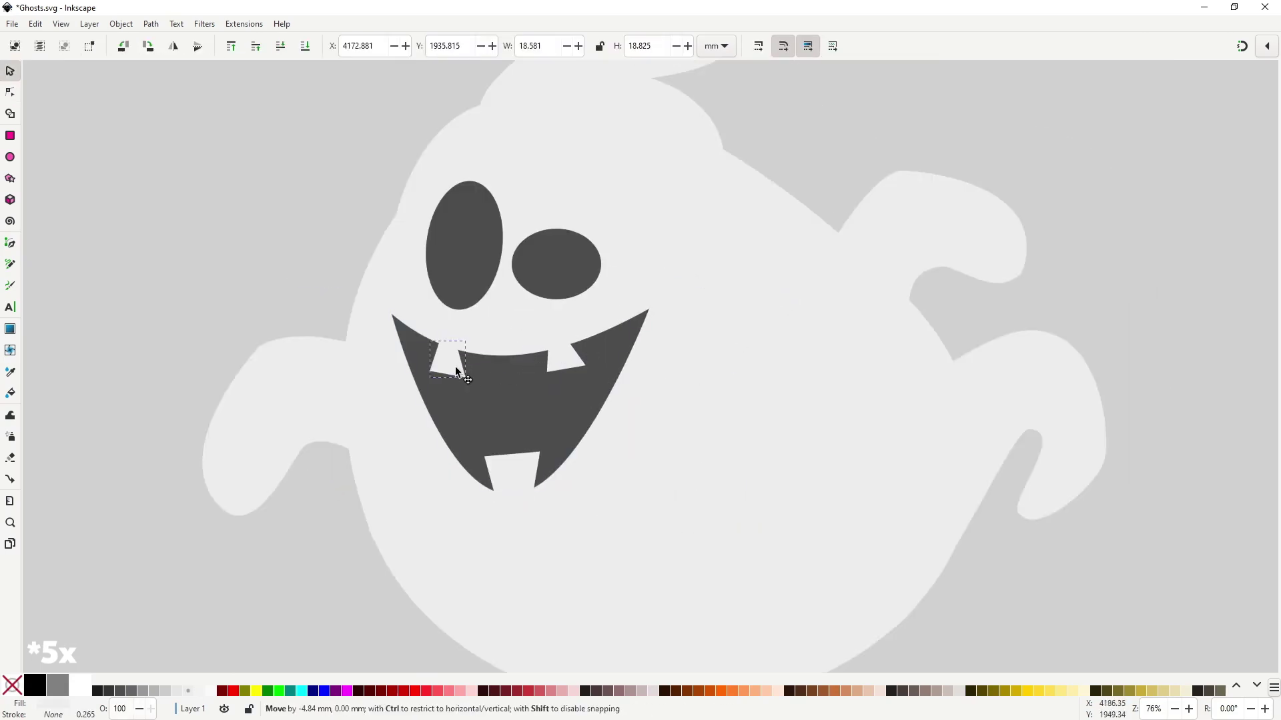
left_click(517, 473)
left_click_drag(545, 446, 525, 479)
scroll(912, 570, "down", 3)
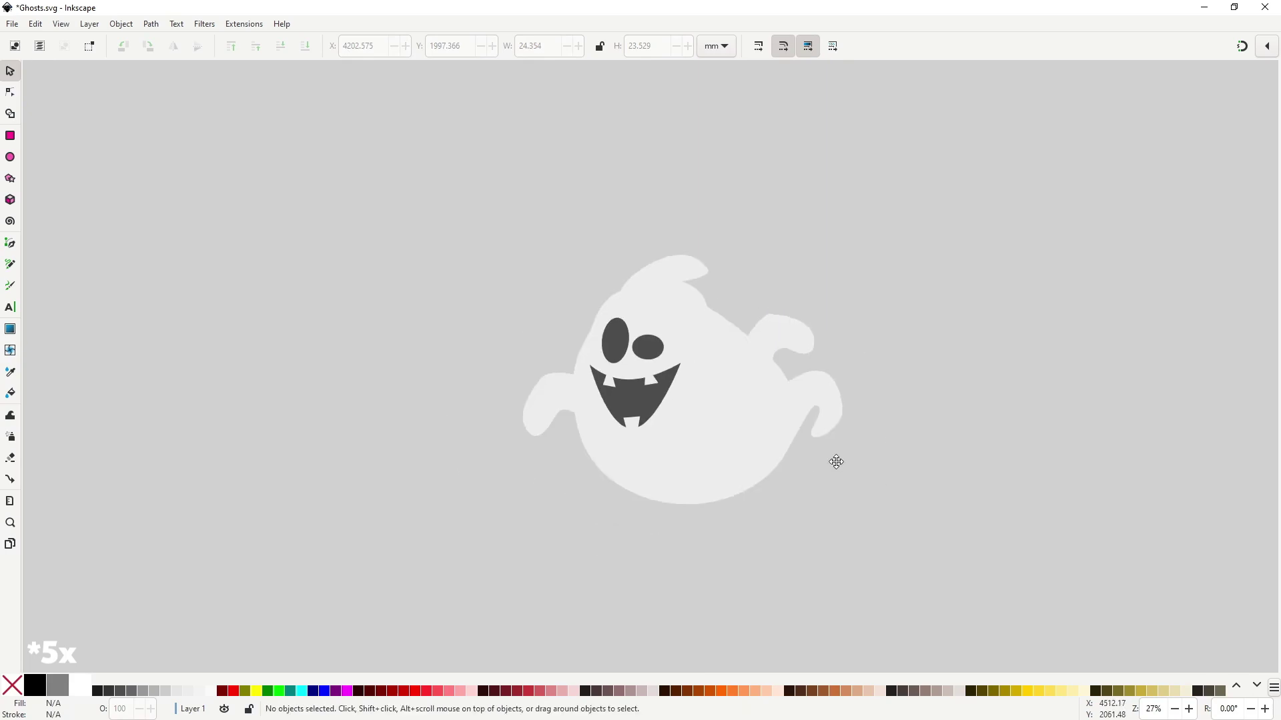
Move the lower tooth to the mouth's lower-left edge, rotate it to follow the curve, and place a tilted duplicate on the lower-right edge
scroll(599, 424, "up", 3)
left_click_drag(598, 420, 571, 405)
left_click(571, 405)
left_click_drag(538, 386, 551, 378)
mouse_move(578, 407)
left_mouse_down()
mouse_move(570, 402)
mouse_move(664, 392)
mouse_move(601, 375)
mouse_move(598, 400)
left_mouse_up()
key("ctrl+d")
left_click_drag(639, 391, 653, 382)
left_click(422, 506)
scroll(423, 506, "down", 2)
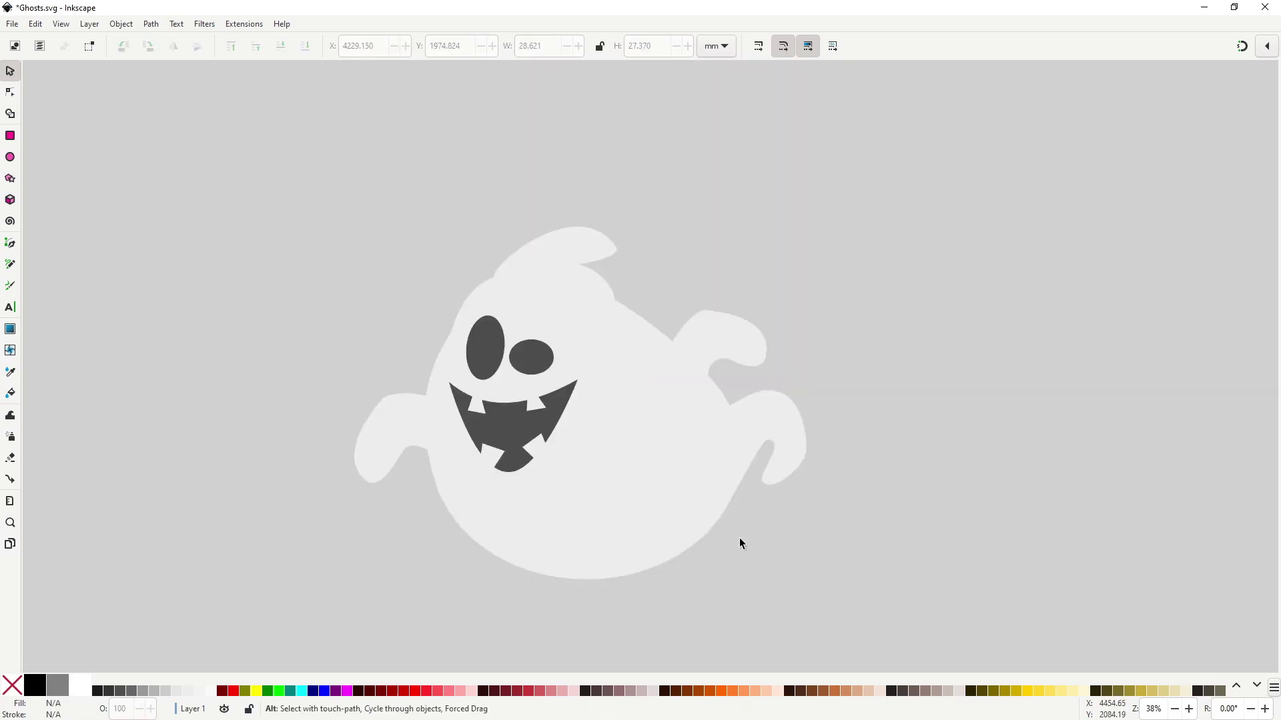
Adjust the position and tilt of the two lower teeth and pull the right one's top node inward
scroll(489, 455, "up", 3)
left_click(494, 460)
scroll(530, 460, "up", 1)
left_click_drag(543, 465, 507, 465)
left_click_drag(483, 449, 514, 479)
left_click_drag(634, 434, 598, 462)
left_click_drag(563, 394, 575, 372)
key("n")
left_click_drag(650, 378, 629, 398)
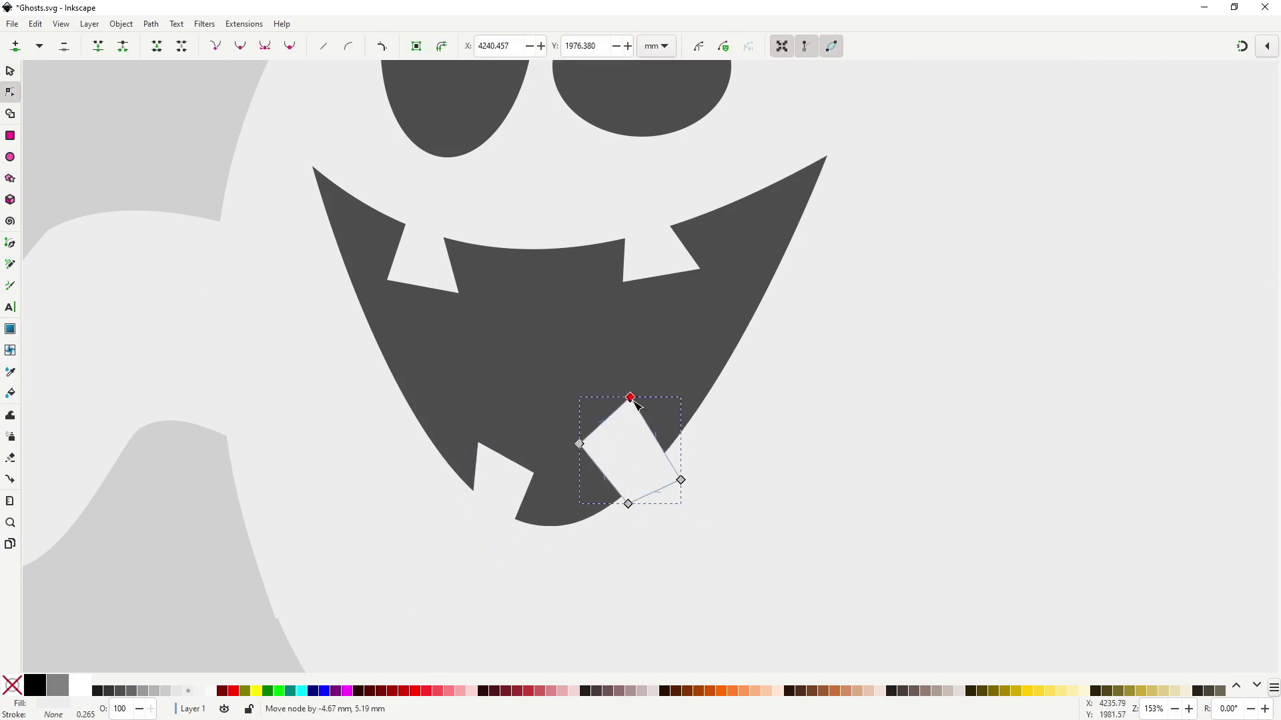
Lower the upper-right tooth's outer bottom corner and flatten the upper-left tooth to about 14 mm high
left_click(651, 260)
left_click_drag(700, 269, 690, 288)
key("s")
left_click_drag(446, 283, 440, 262)
scroll(723, 440, "down", 5)
left_click(883, 484)
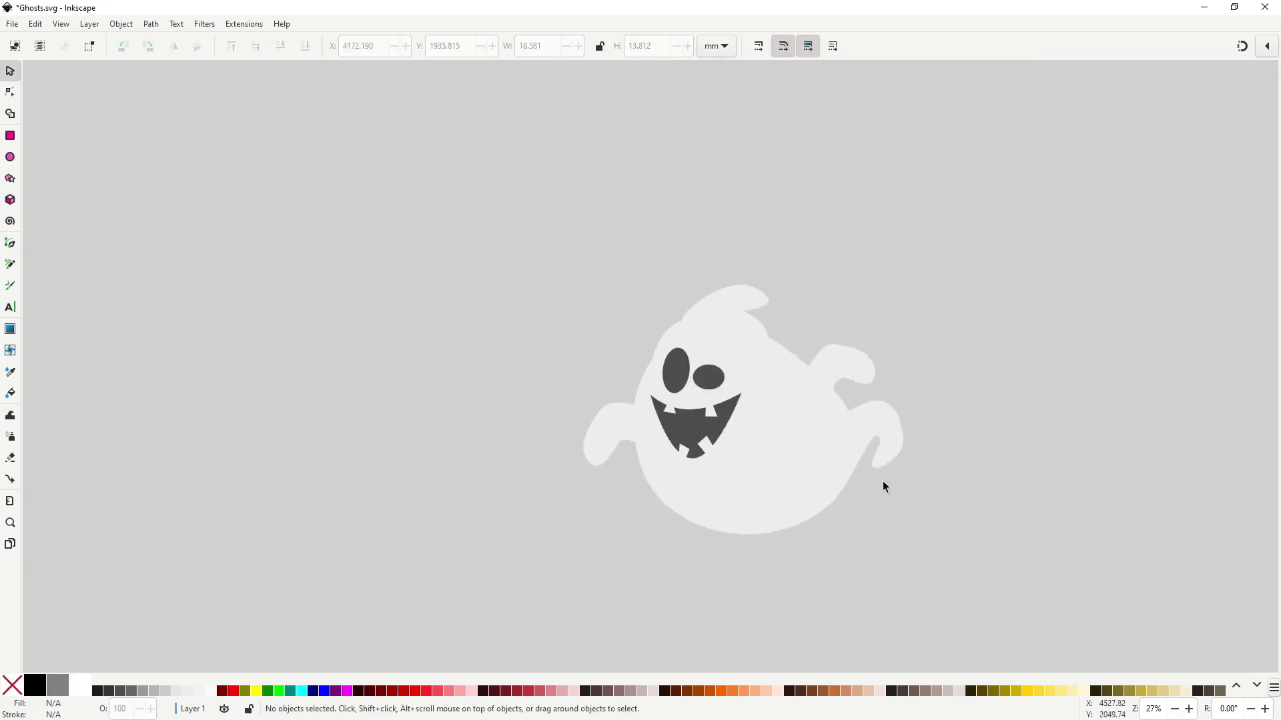
left_click_drag(914, 499, 840, 506)
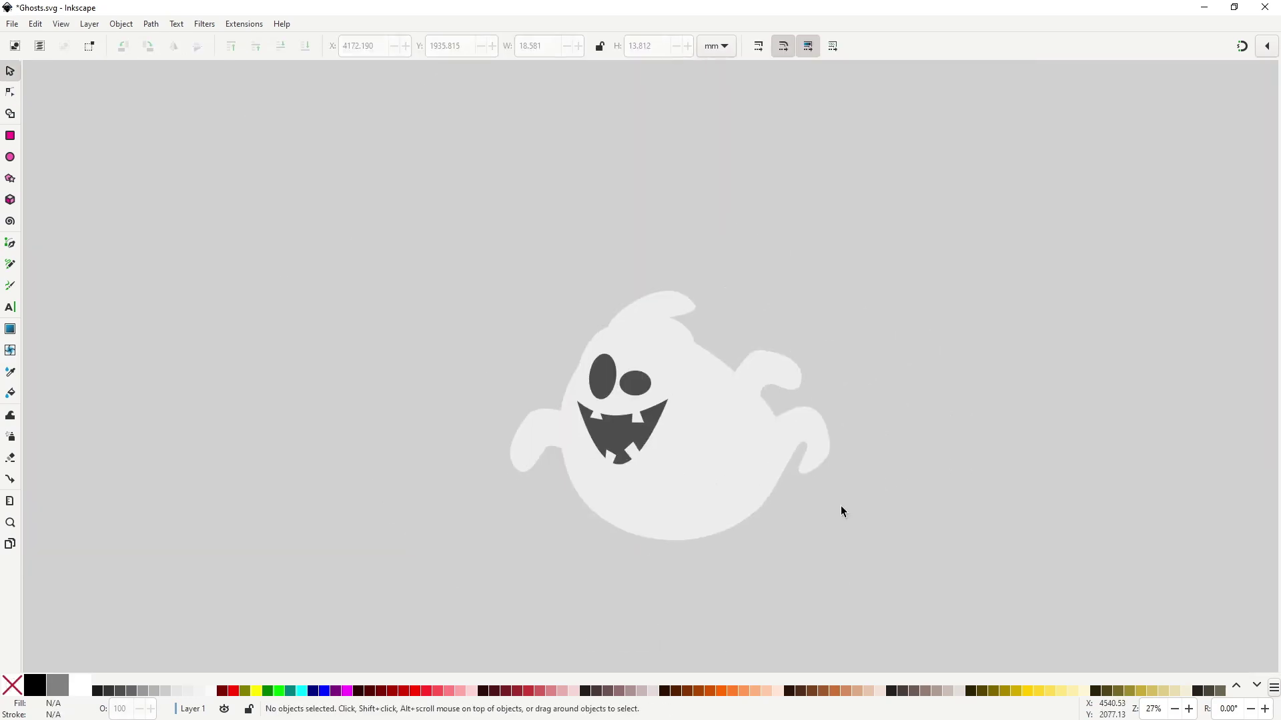